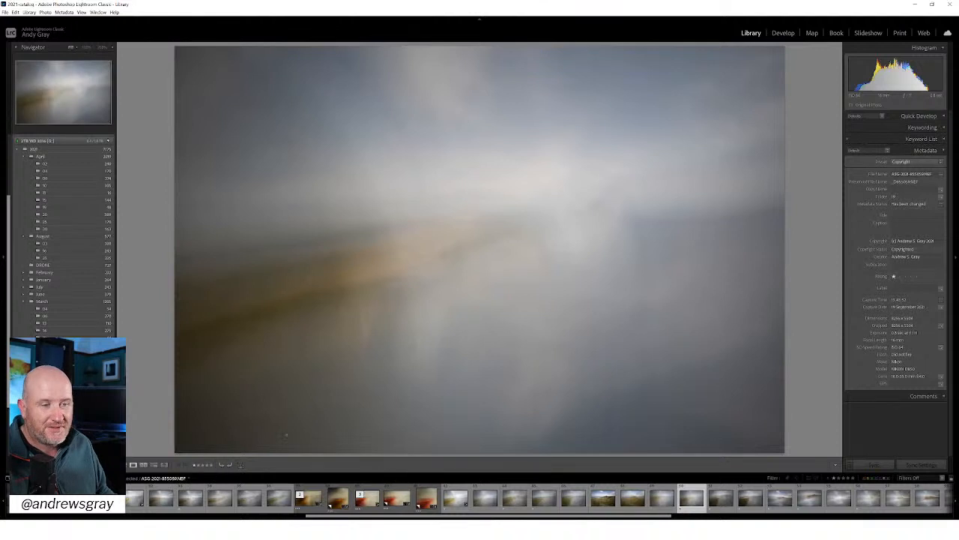
{"action": "scroll", "coordinate": [761, 506], "scroll_direction": "down", "scroll_amount": 5}
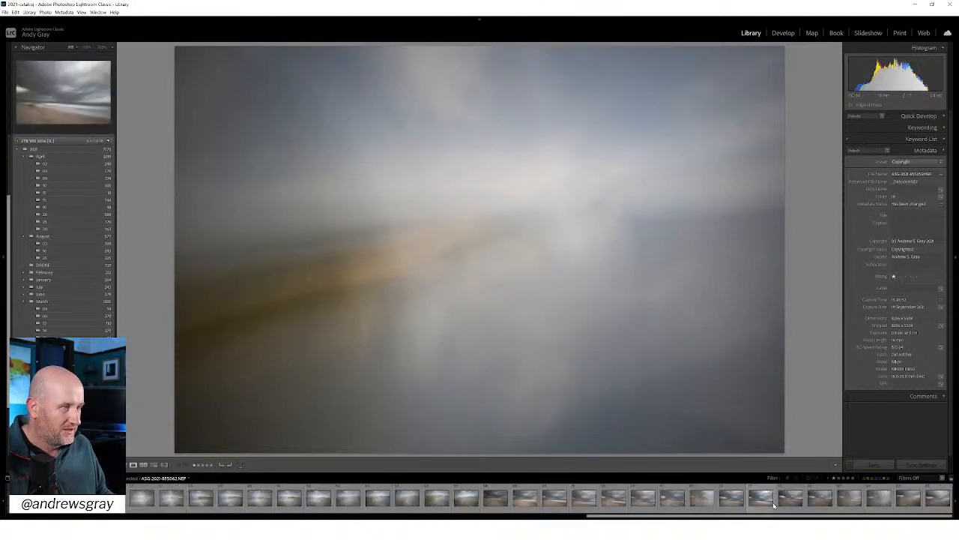
{"action": "scroll", "coordinate": [761, 506], "scroll_direction": "up", "scroll_amount": 8}
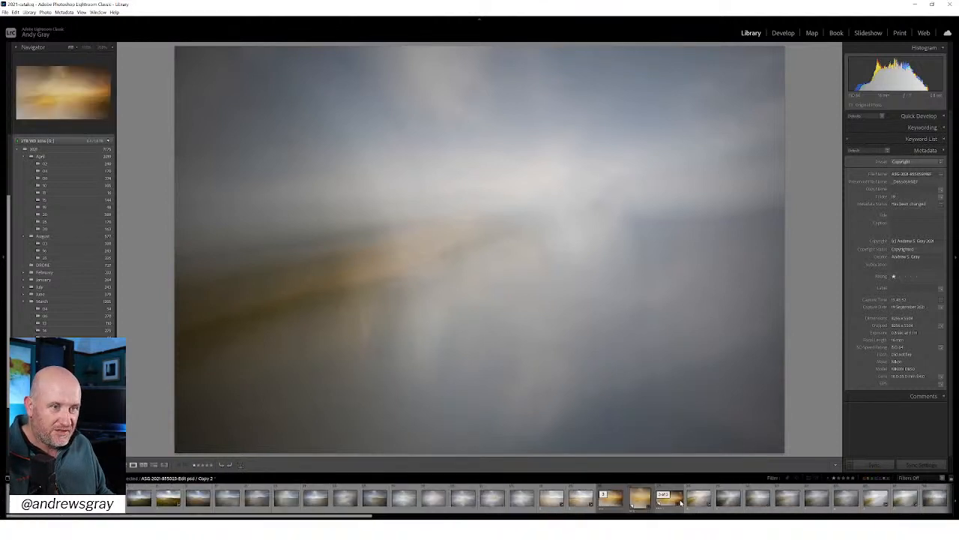
{"action": "left_click", "coordinate": [610, 495]}
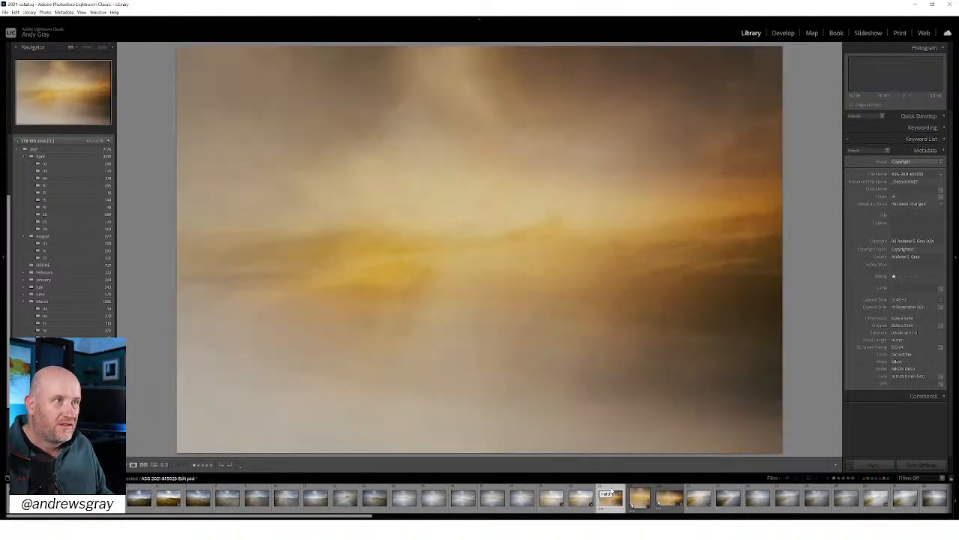
{"action": "key", "text": "3"}
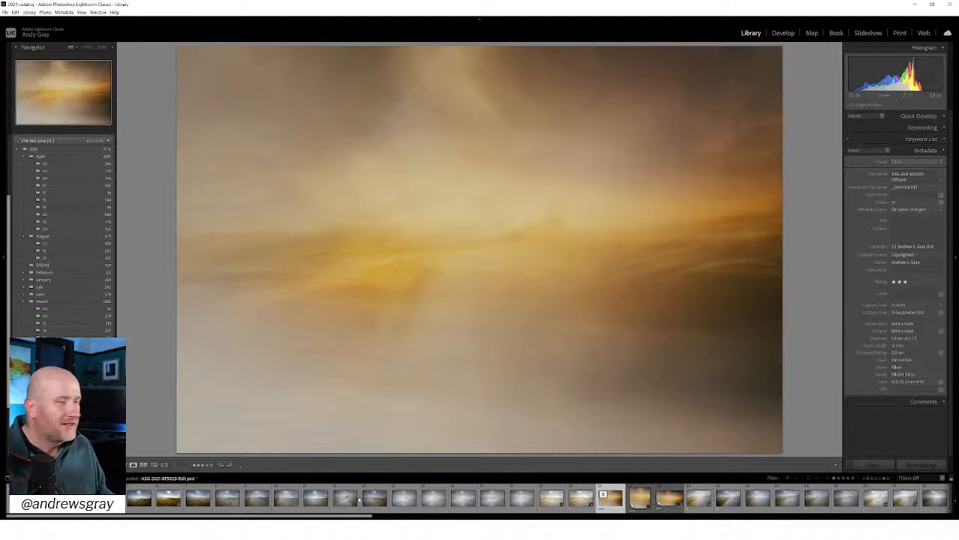
Find the blurred coastal frame ASG-2021-855059.NEF in the filmstrip and show it in the loupe view
{"action": "scroll", "coordinate": [552, 501], "scroll_direction": "down", "scroll_amount": 3}
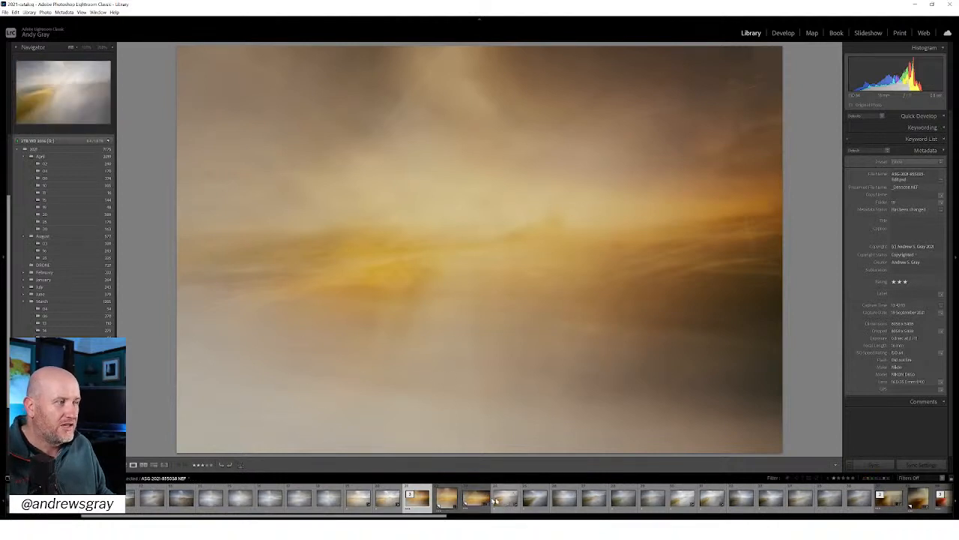
{"action": "scroll", "coordinate": [457, 495], "scroll_direction": "down", "scroll_amount": 3}
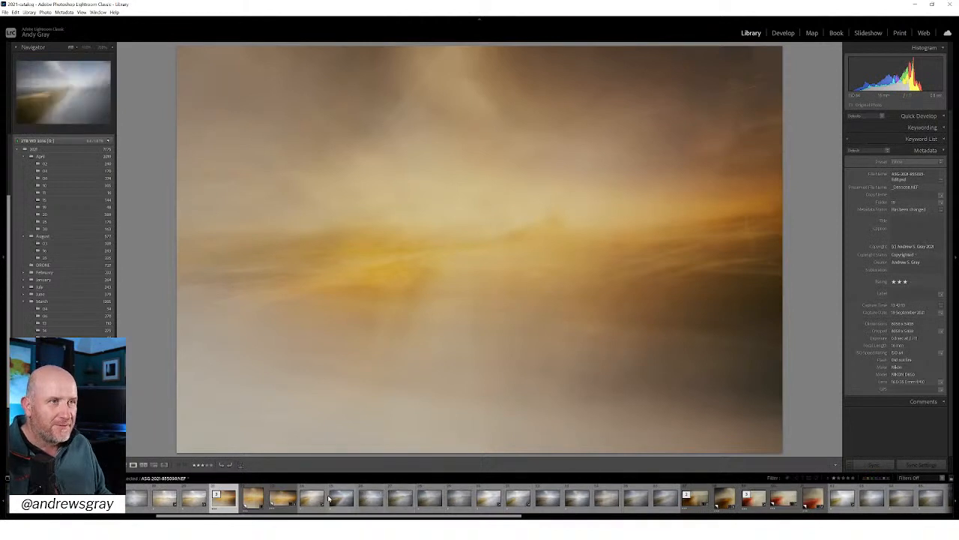
{"action": "scroll", "coordinate": [487, 496], "scroll_direction": "down", "scroll_amount": 10}
{"action": "scroll", "coordinate": [485, 496], "scroll_direction": "up", "scroll_amount": 5}
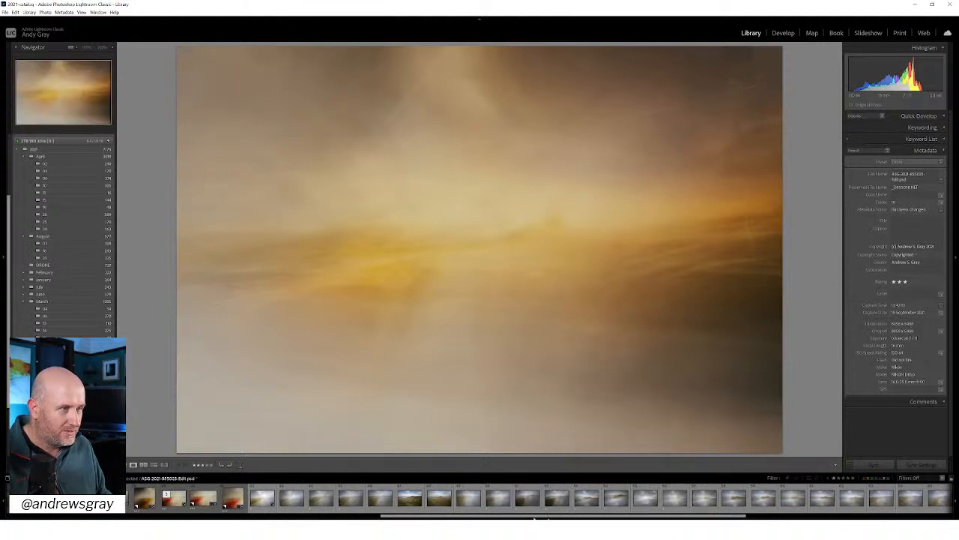
{"action": "left_click", "coordinate": [499, 497]}
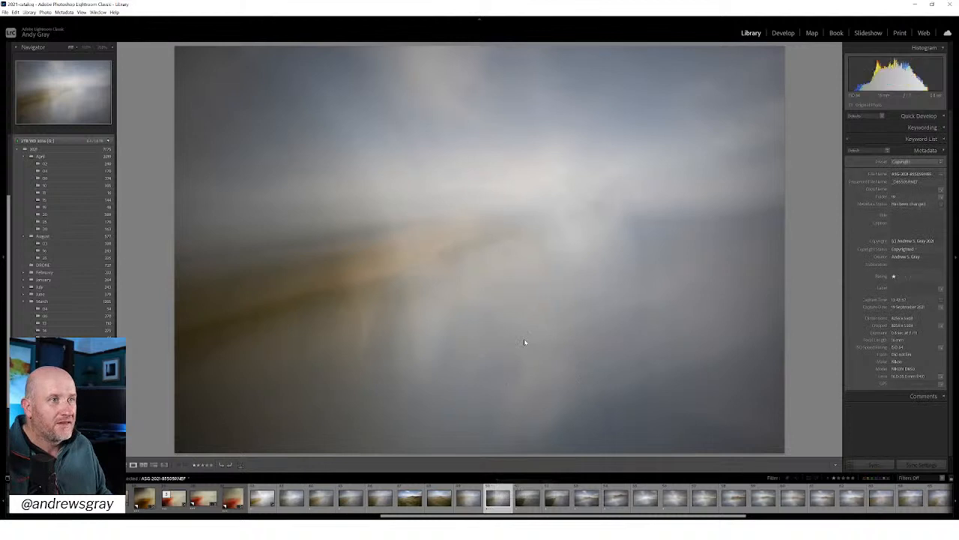
Review the frames that follow up to ASG-2021-855065.NEF, and compare frames 855060 and 855061
{"action": "key", "text": "Right"}
{"action": "key", "text": "Right"}
{"action": "key", "text": "Right"}
{"action": "key", "text": "Right"}
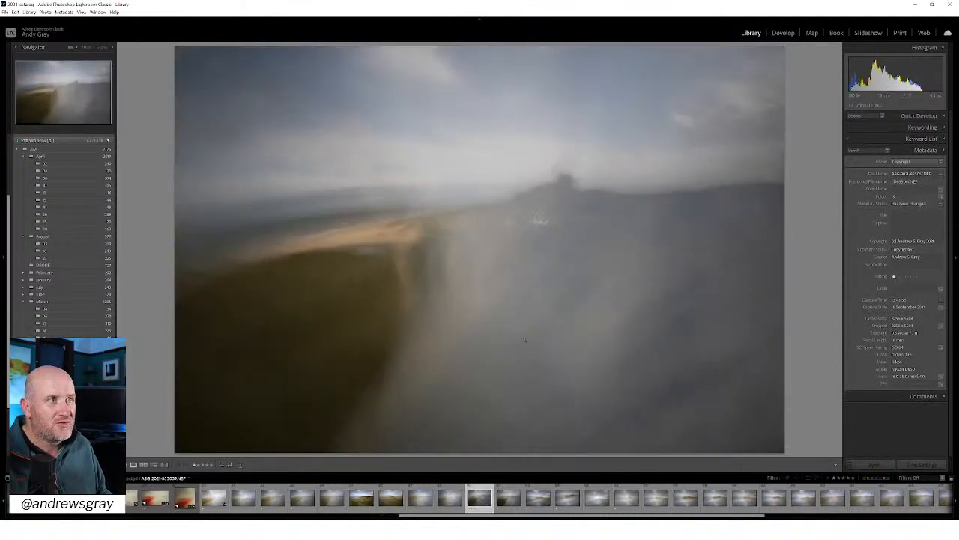
{"action": "key", "text": "Right"}
{"action": "key", "text": "Right"}
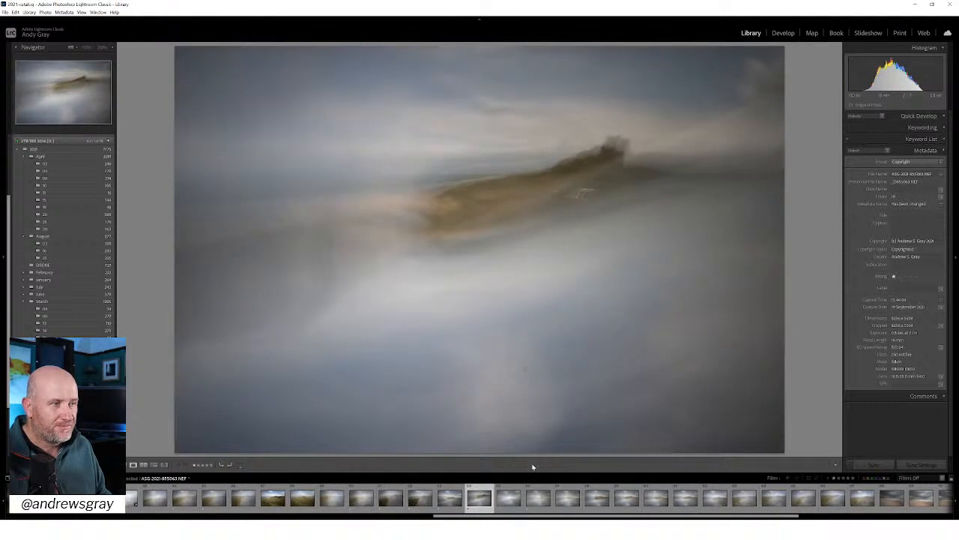
{"action": "left_click", "coordinate": [535, 494]}
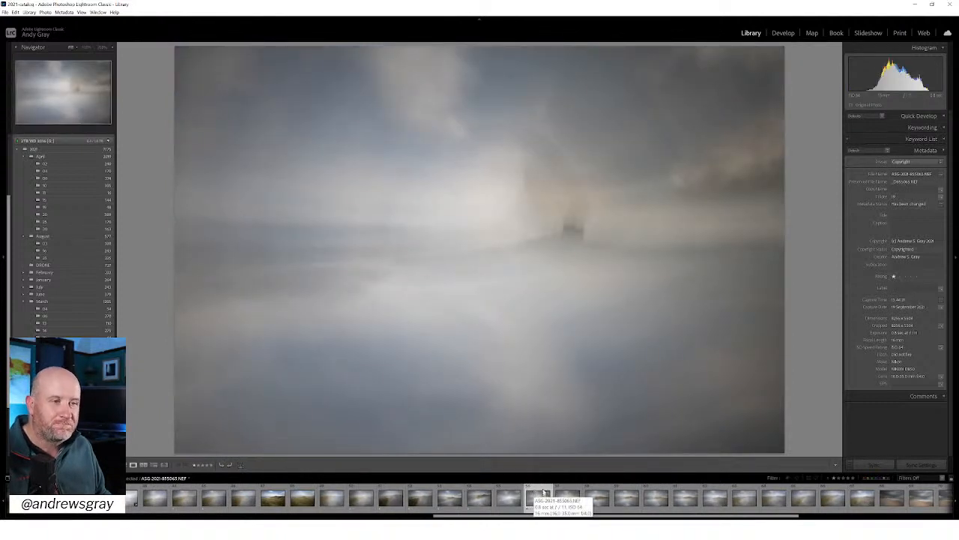
{"action": "left_click", "coordinate": [419, 501]}
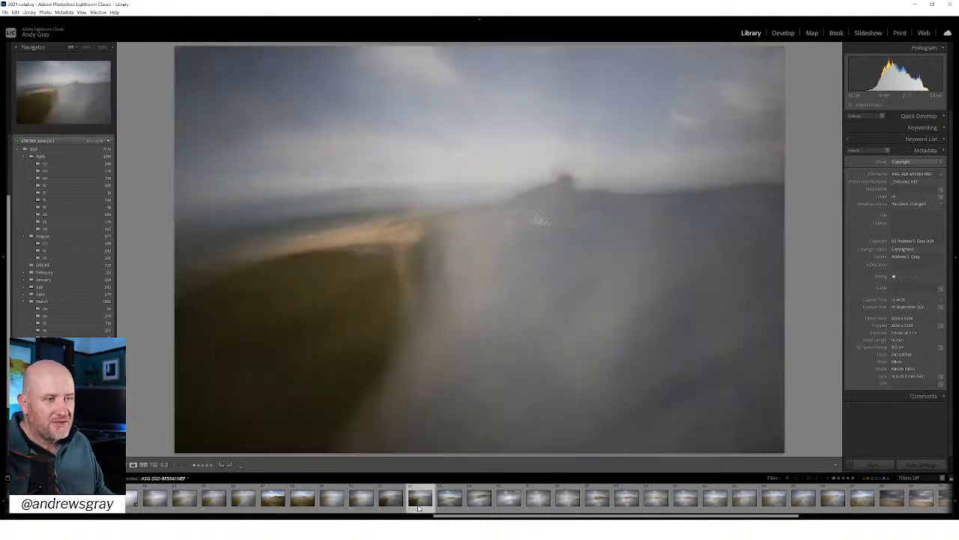
{"action": "left_click", "coordinate": [392, 499]}
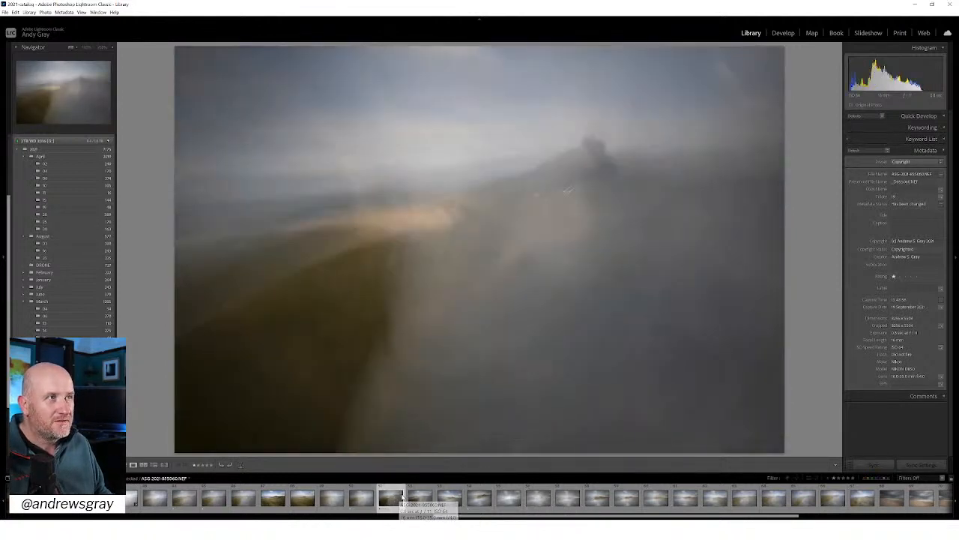
{"action": "left_click", "coordinate": [414, 498]}
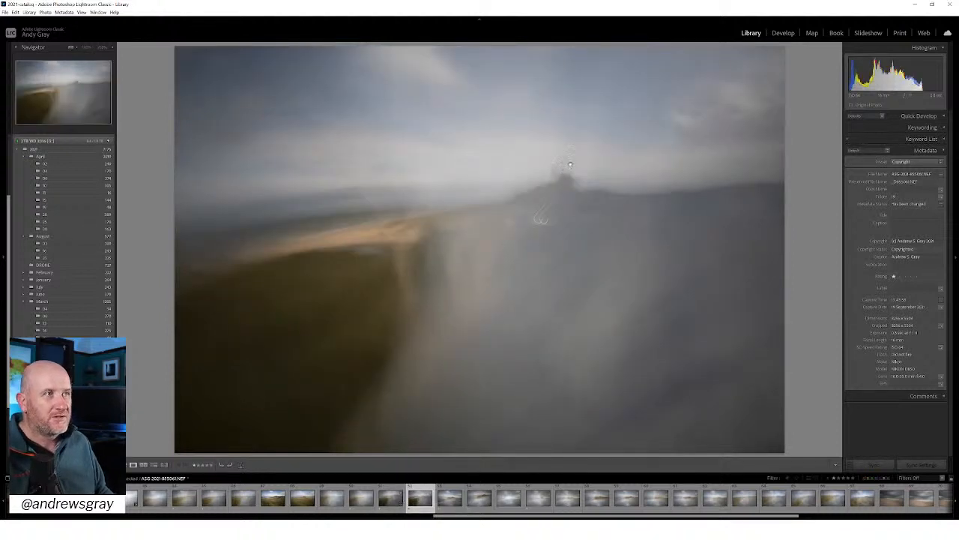
Inspect the castle and the curved light trails in frame 855061 at 100%, and return to the full-image view
{"action": "left_click", "coordinate": [571, 164]}
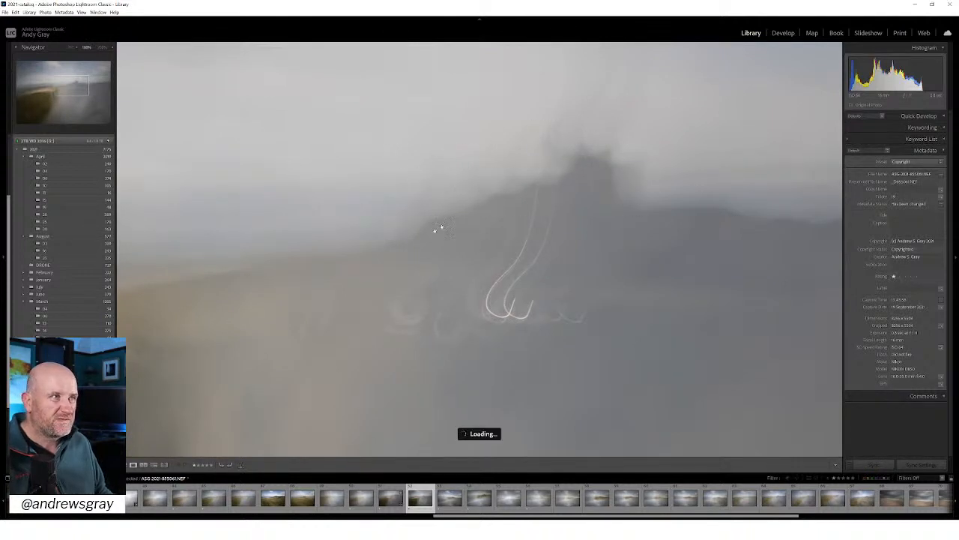
{"action": "left_click", "coordinate": [478, 218]}
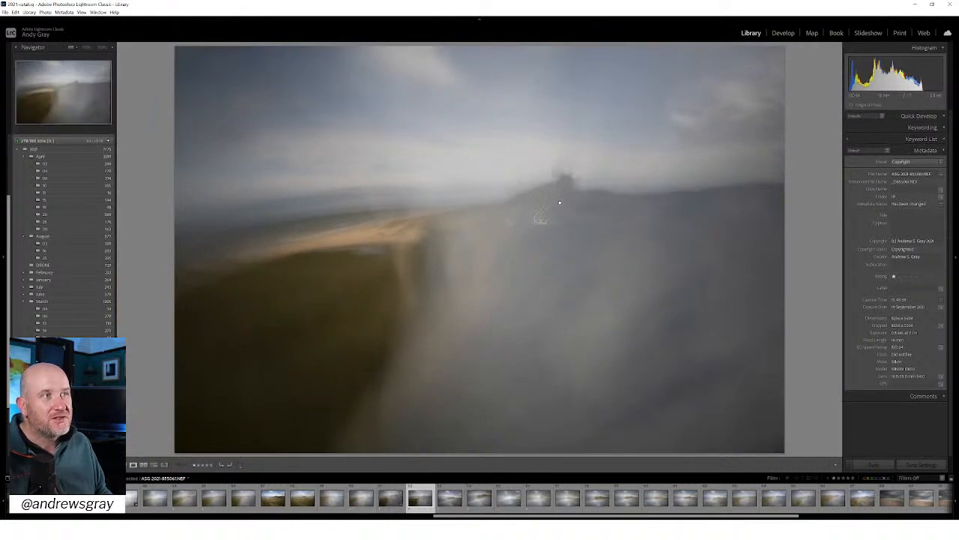
{"action": "left_click", "coordinate": [530, 178]}
{"action": "left_click_drag", "start_coordinate": [223, 395], "coordinate": [459, 244]}
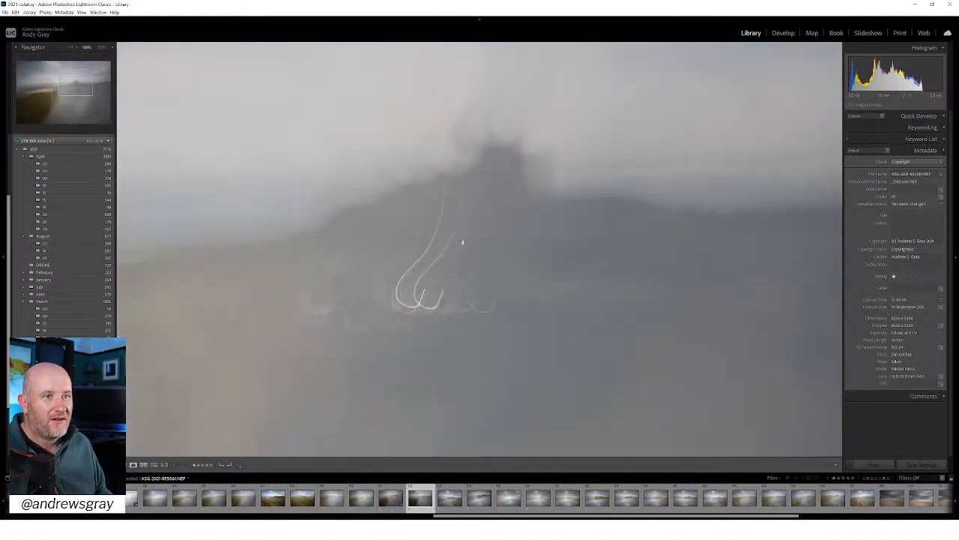
{"action": "left_click", "coordinate": [337, 299]}
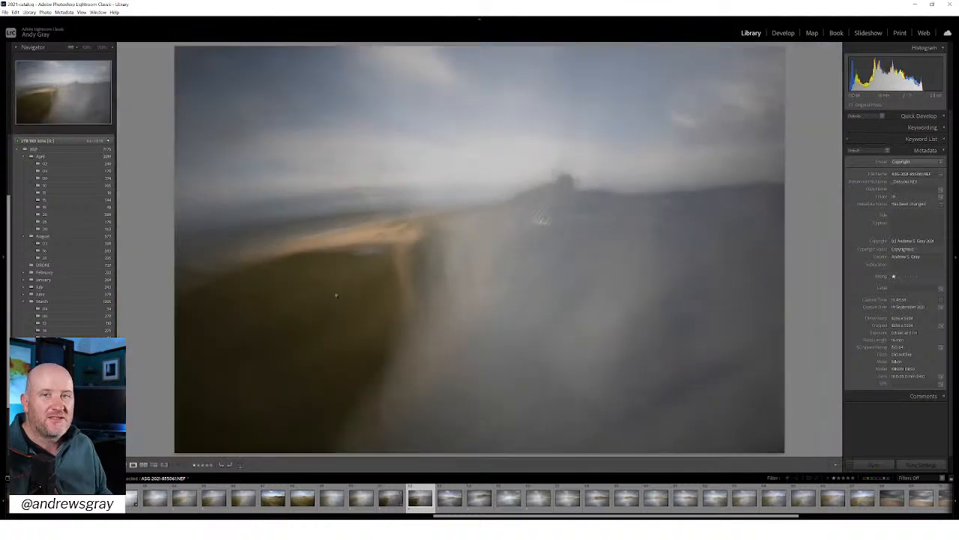
Select frames 855059, 855060, 855062, 855063 and 855065 together, with 855059 as the active photo
{"action": "left_click", "coordinate": [363, 498]}
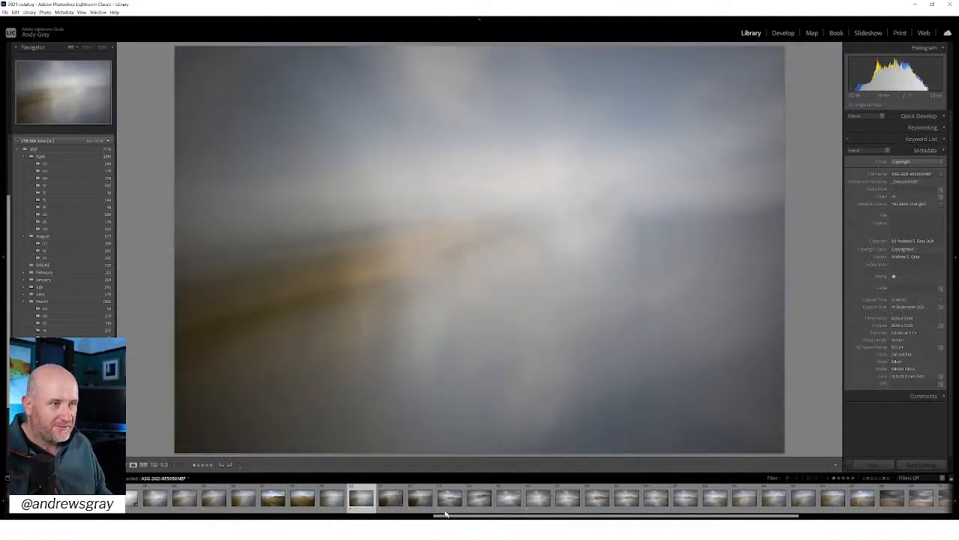
{"action": "left_click", "coordinate": [391, 500], "text": "ctrl"}
{"action": "left_click", "coordinate": [450, 499], "text": "ctrl"}
{"action": "left_click", "coordinate": [480, 499], "text": "ctrl"}
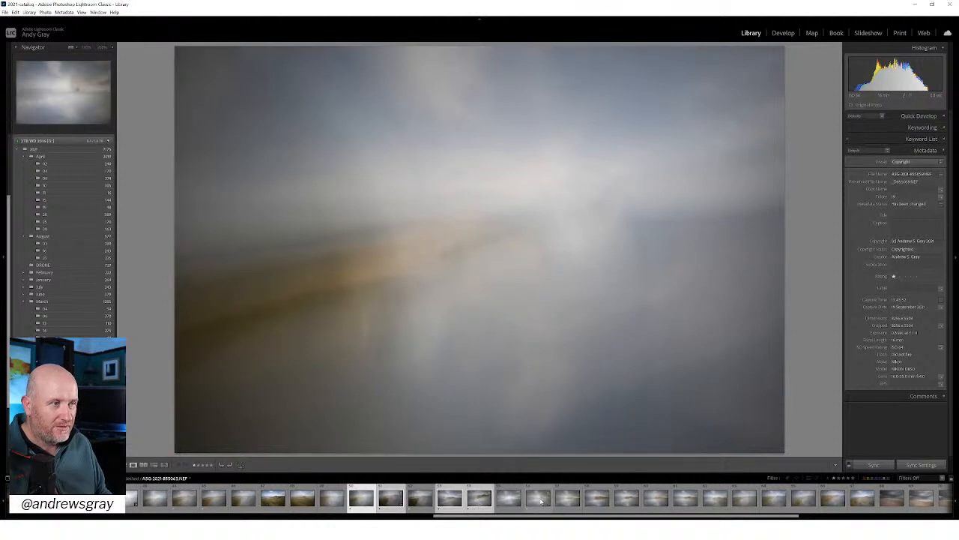
{"action": "left_click", "coordinate": [538, 498], "text": "ctrl"}
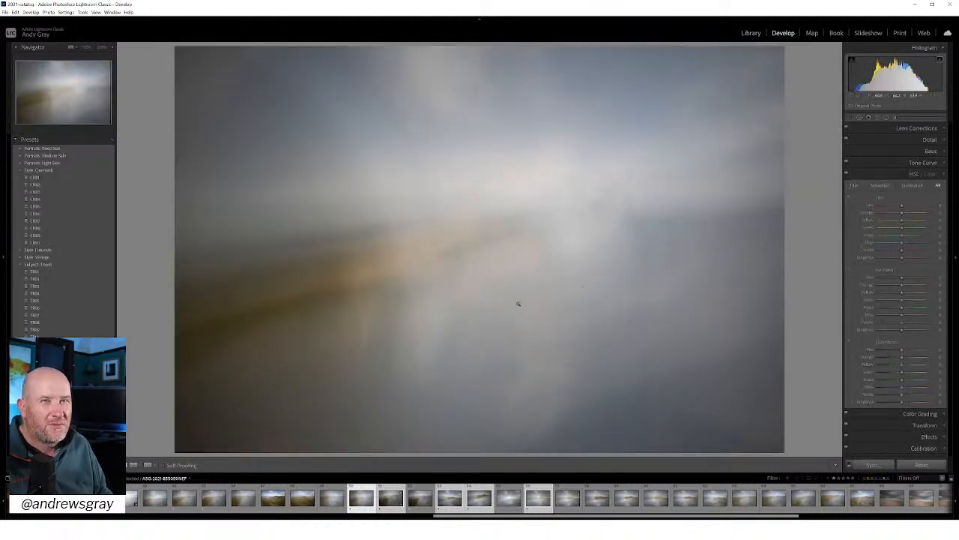
Enable chromatic aberration removal and lens profile corrections on frame 855059 in Develop, and adjust its Detail settings
{"action": "left_click", "coordinate": [911, 128]}
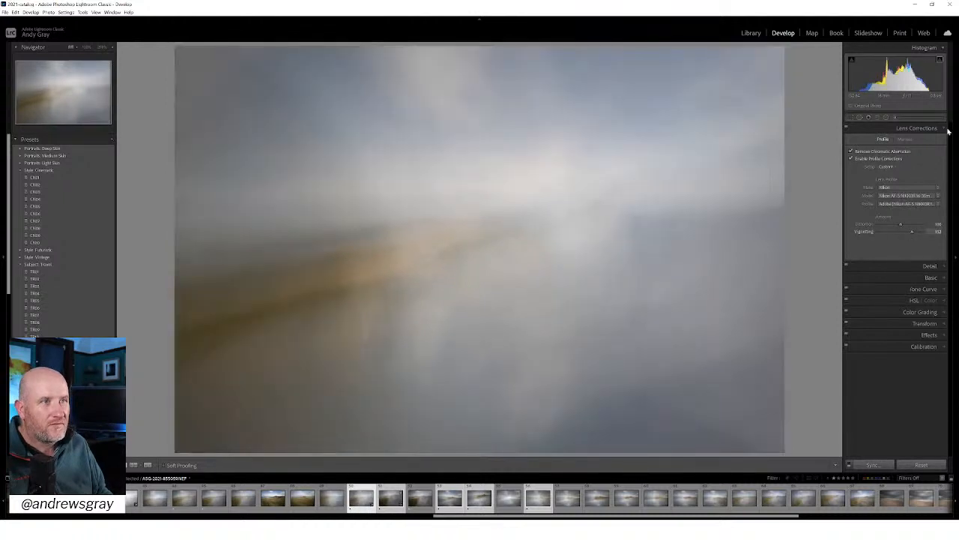
{"action": "left_click", "coordinate": [928, 128]}
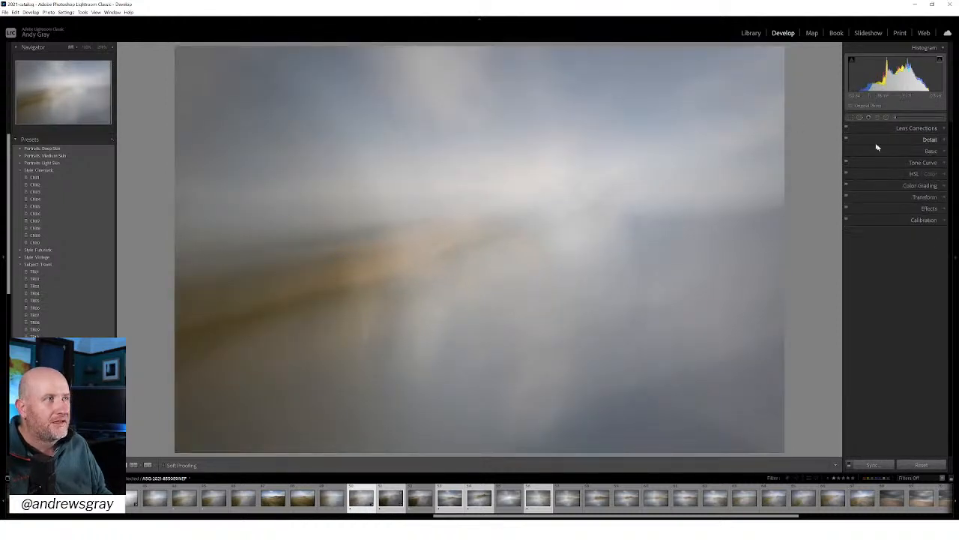
{"action": "left_click", "coordinate": [929, 140]}
{"action": "left_click", "coordinate": [904, 275]}
{"action": "left_click", "coordinate": [931, 140]}
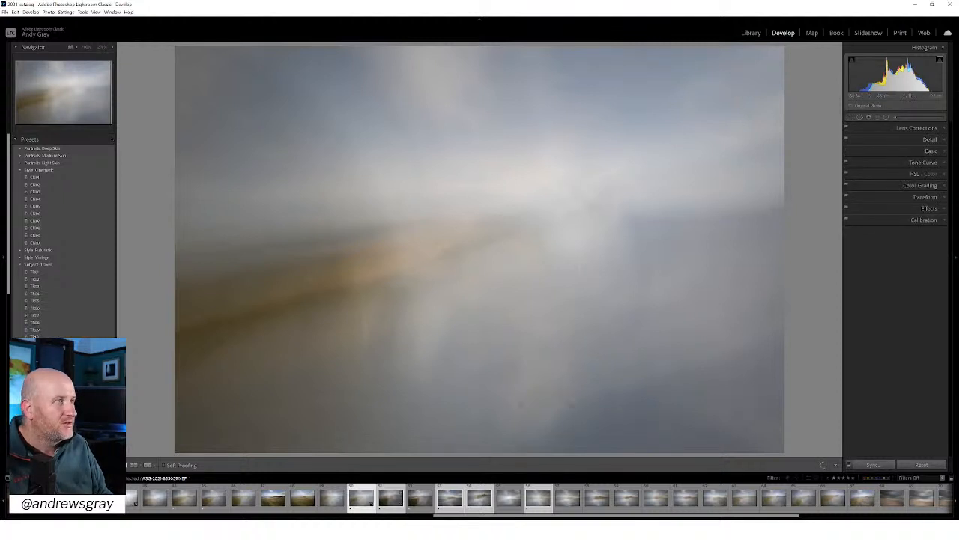
Try the Auto and Daylight white balance presets on the photo, and return it to As Shot
{"action": "left_click", "coordinate": [931, 152]}
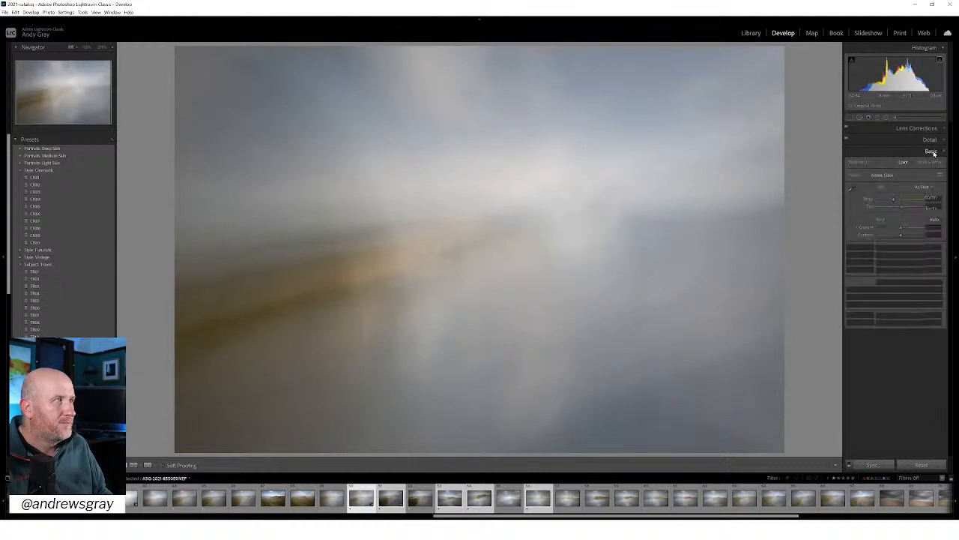
{"action": "left_click", "coordinate": [925, 187]}
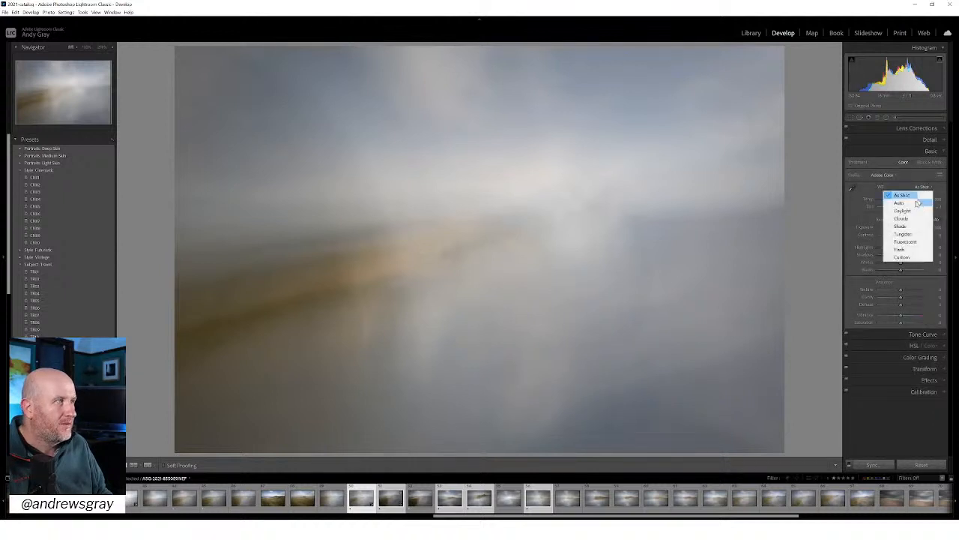
{"action": "left_click", "coordinate": [912, 197]}
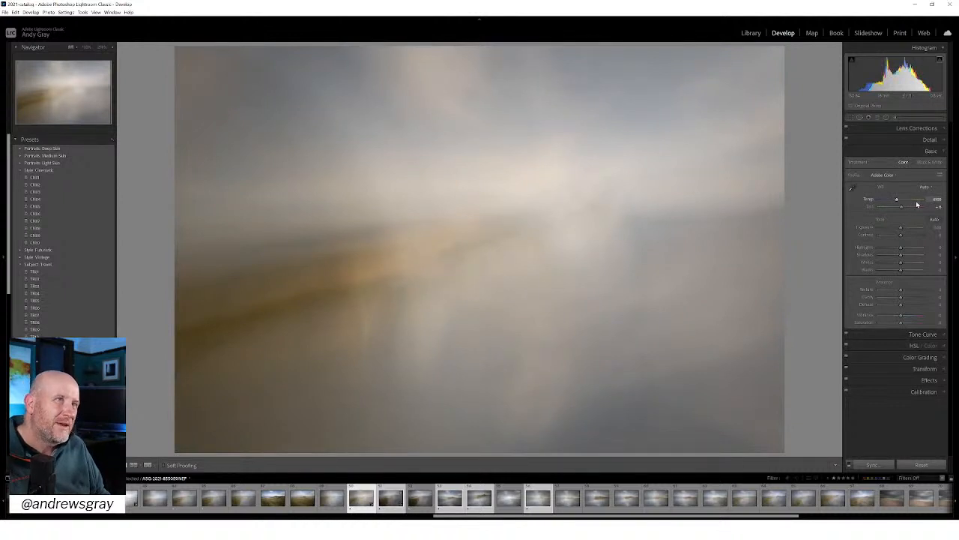
{"action": "left_click", "coordinate": [925, 188]}
{"action": "left_click", "coordinate": [910, 213]}
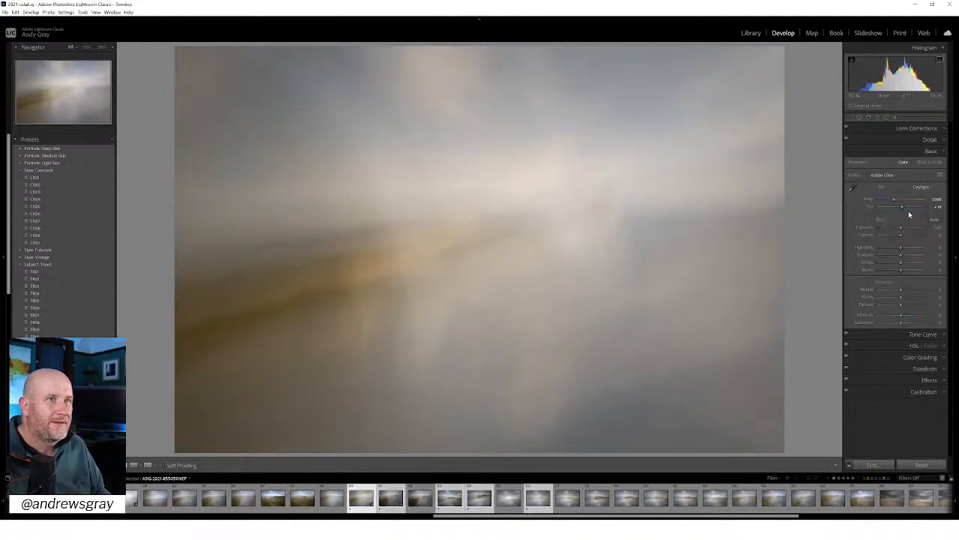
{"action": "left_click", "coordinate": [924, 187]}
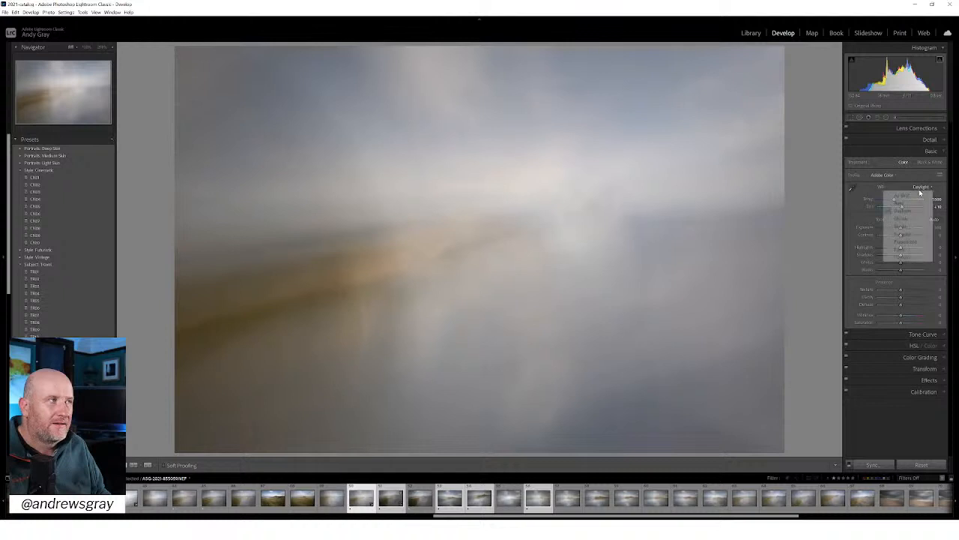
{"action": "left_click", "coordinate": [918, 199]}
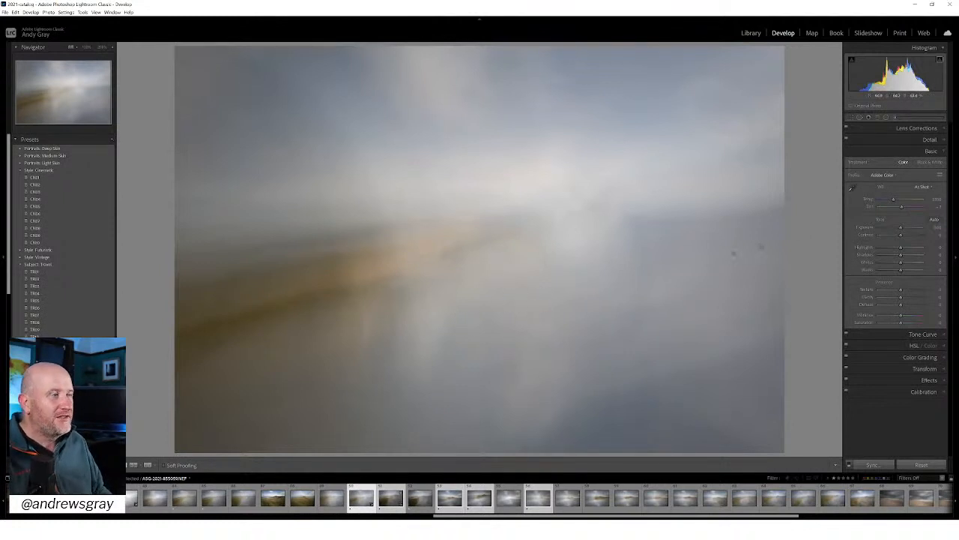
Apply automatic tone to the photo and refine it by lowering the contrast, highlights and whites
{"action": "left_click", "coordinate": [934, 220]}
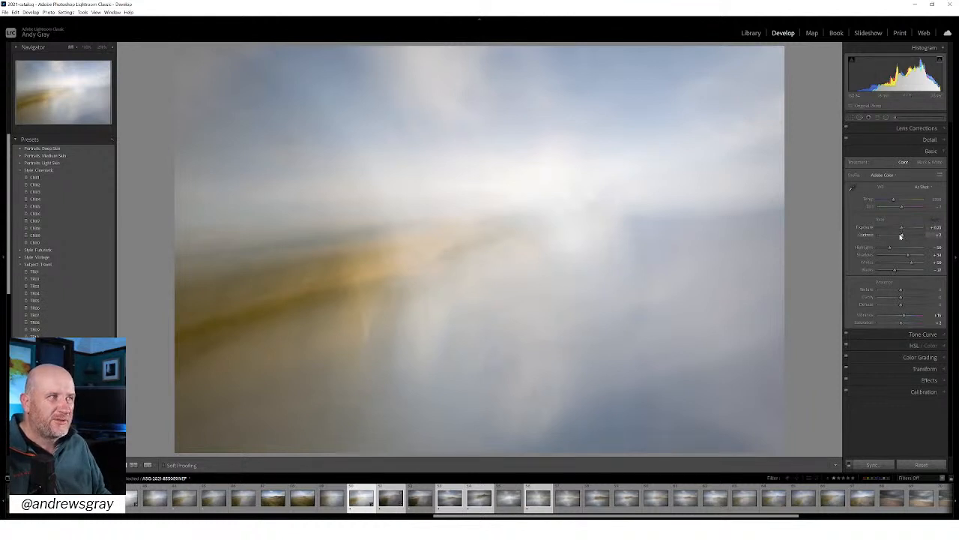
{"action": "left_click_drag", "start_coordinate": [901, 236], "coordinate": [900, 238]}
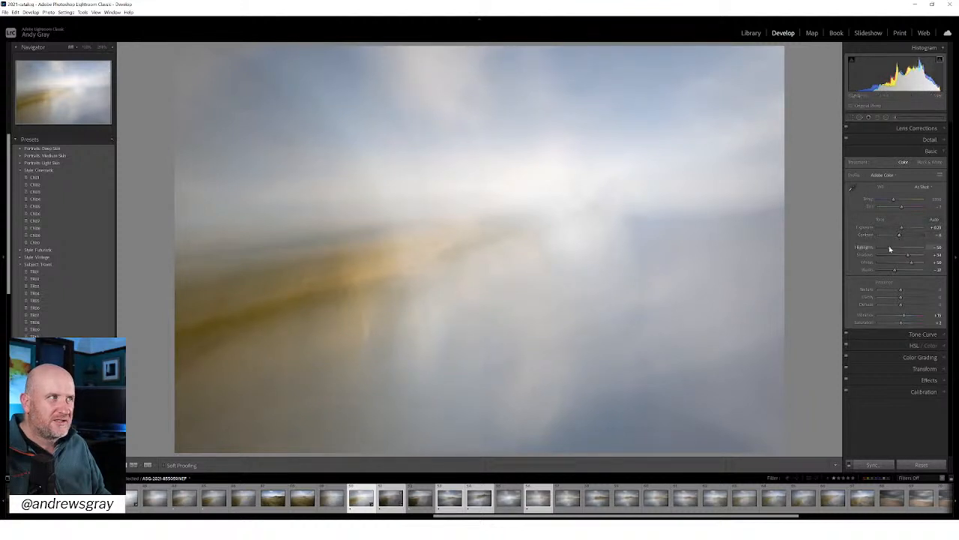
{"action": "key", "text": "Down"}
{"action": "key", "text": "Down"}
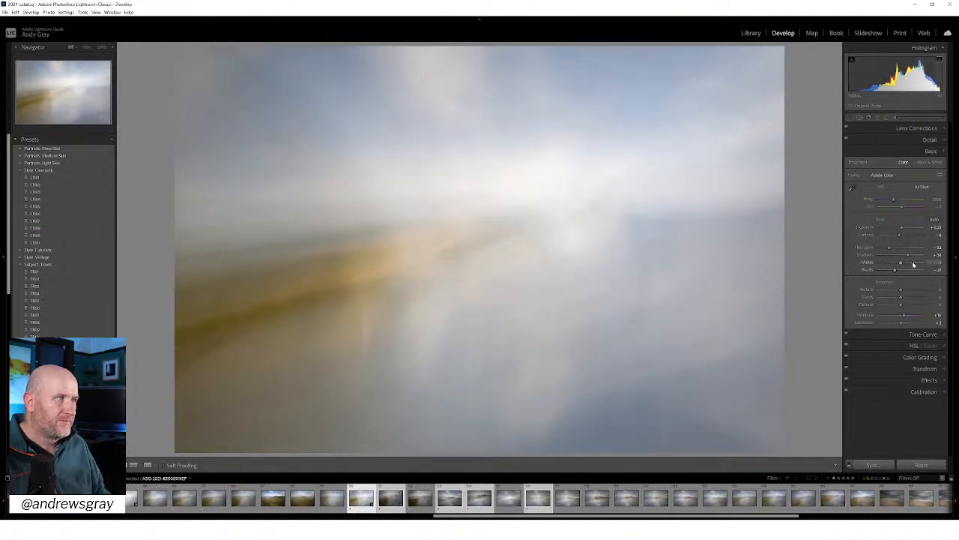
{"action": "double_click", "coordinate": [913, 264]}
{"action": "left_click", "coordinate": [906, 264]}
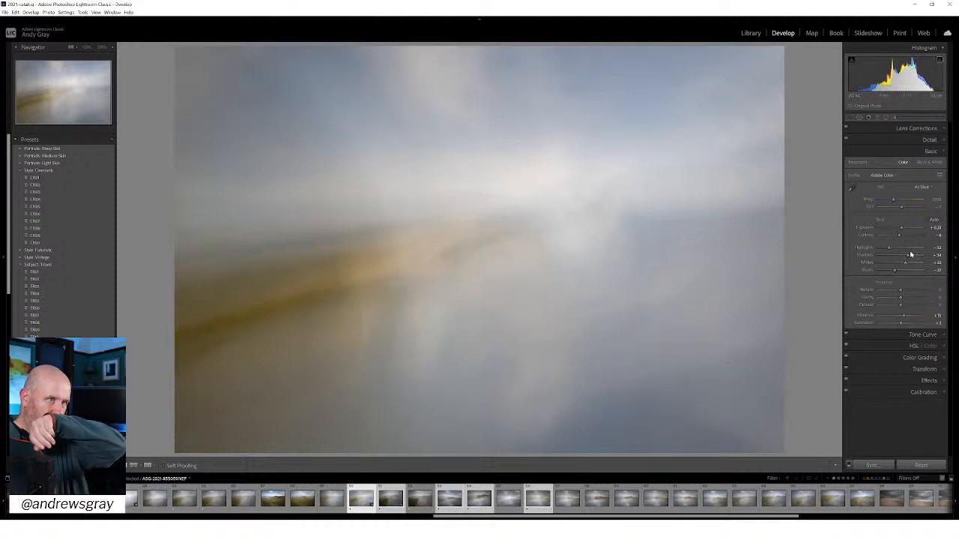
Start Spot Removal in Heal mode with spot visualization on, and heal the dust spots along the left side of the photo
{"action": "left_click", "coordinate": [860, 117]}
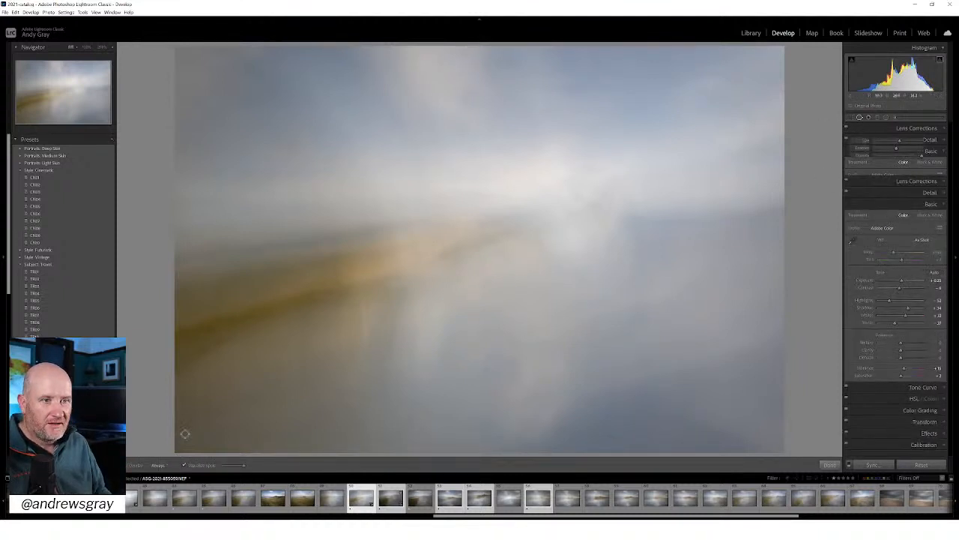
{"action": "left_click", "coordinate": [183, 464]}
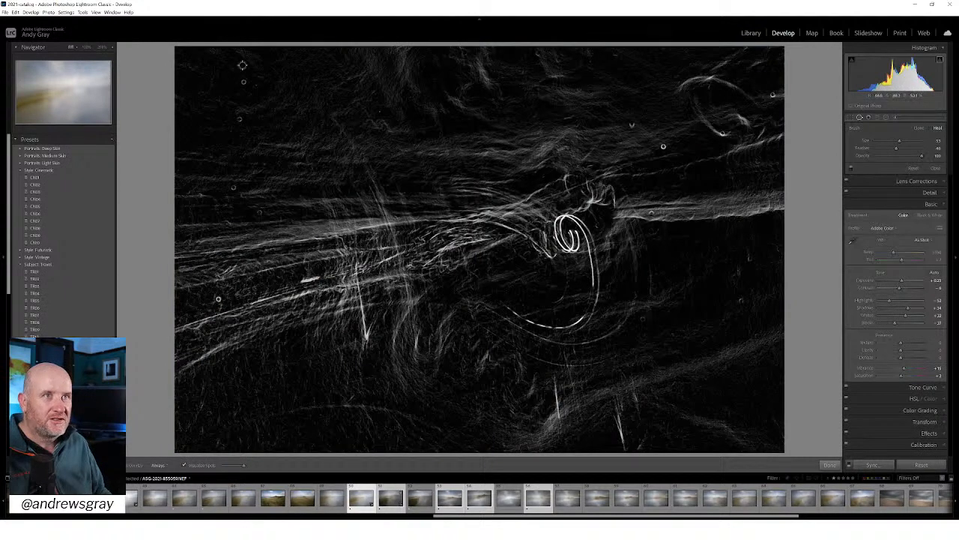
{"action": "left_click", "coordinate": [234, 187]}
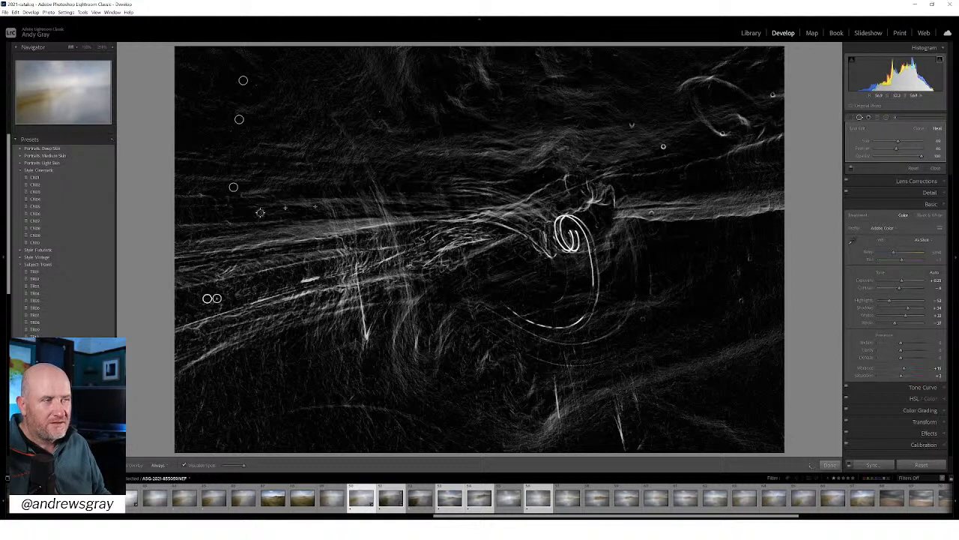
{"action": "left_click", "coordinate": [247, 207]}
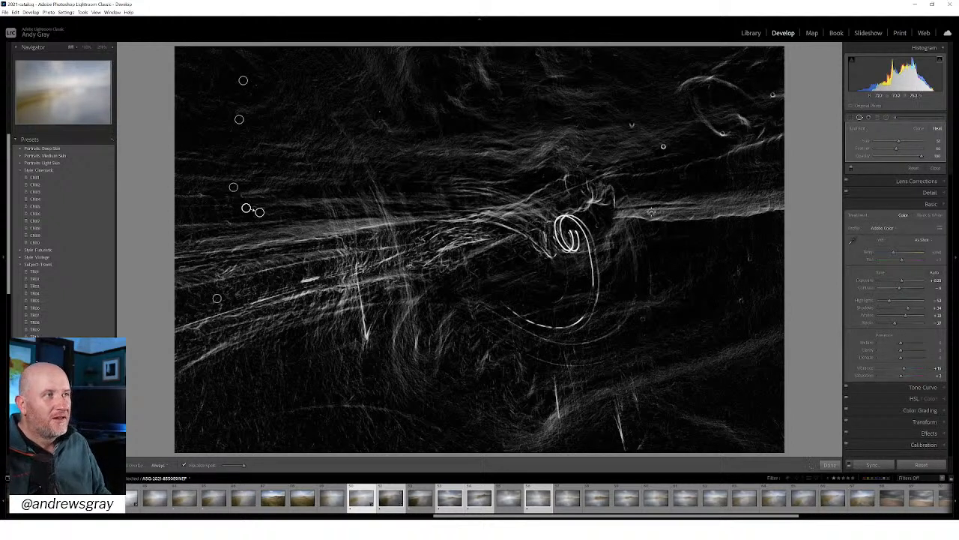
Heal the dust spots in the sky and water across the right half of the photo, and finish spot removal
{"action": "left_click", "coordinate": [651, 212]}
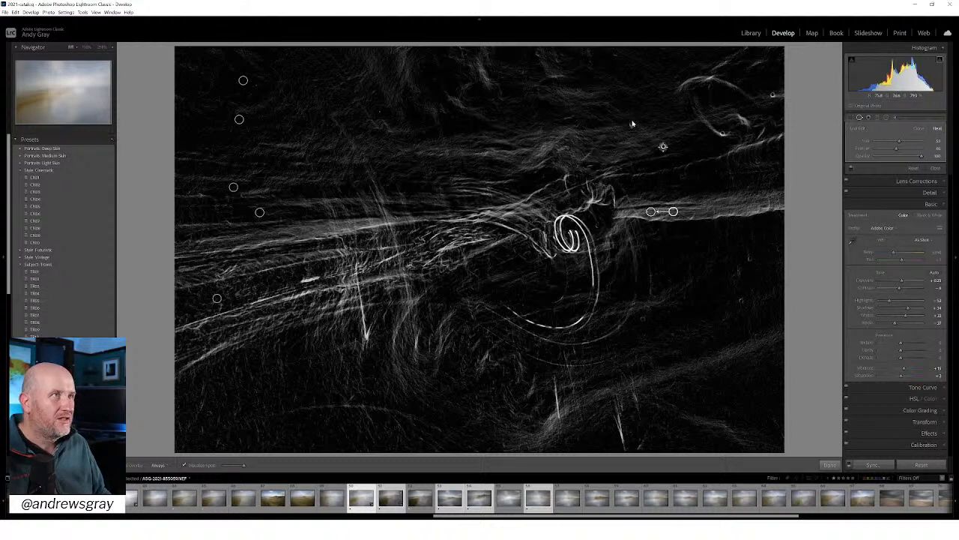
{"action": "key", "text": "slash"}
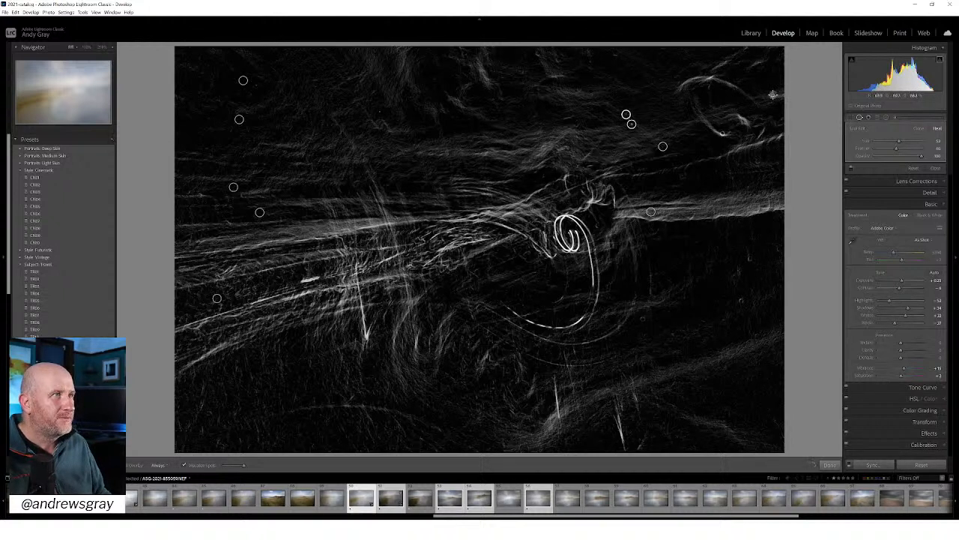
{"action": "left_click", "coordinate": [742, 300]}
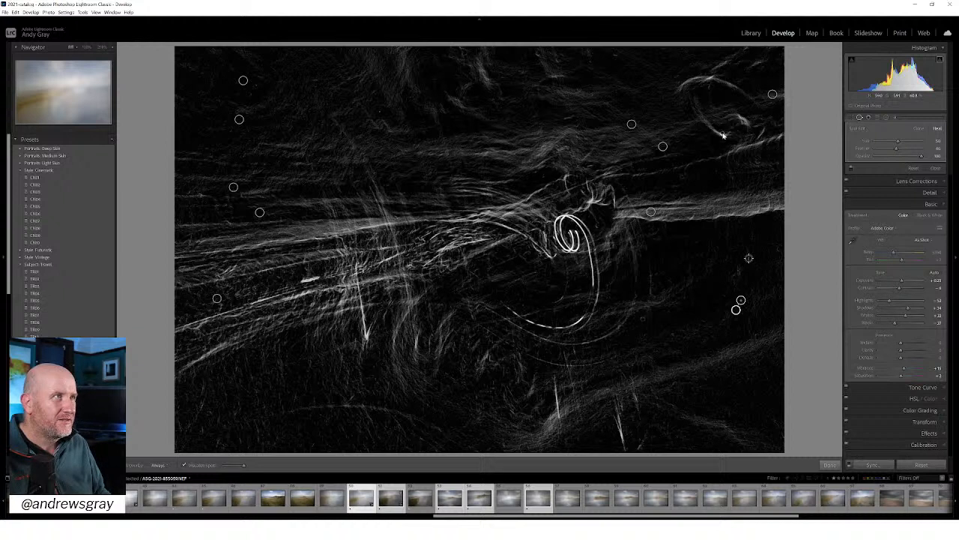
{"action": "left_click", "coordinate": [748, 258]}
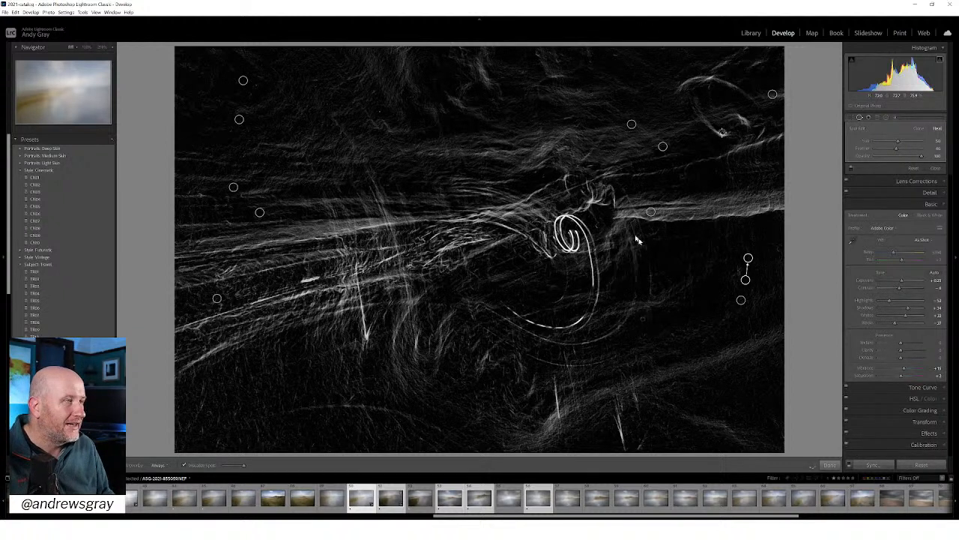
{"action": "left_click", "coordinate": [722, 133]}
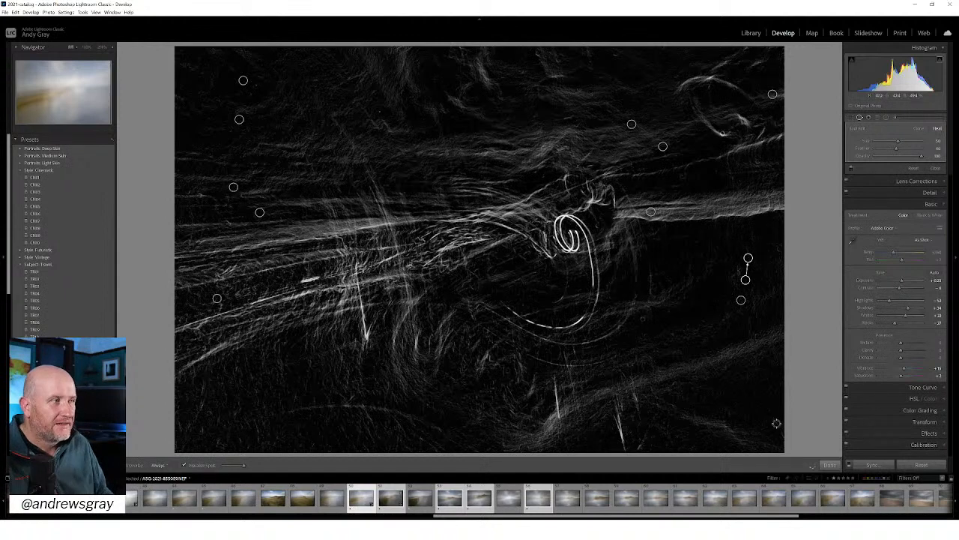
{"action": "left_click", "coordinate": [830, 465]}
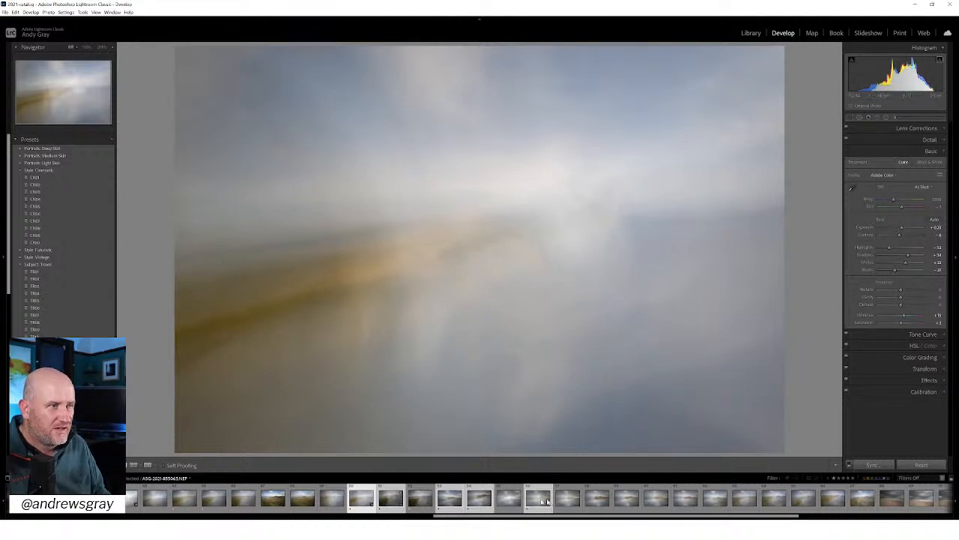
Synchronize the develop settings of frame 855059 to the other selected frames, and open all five as layers in Photoshop
{"action": "left_click", "coordinate": [873, 464]}
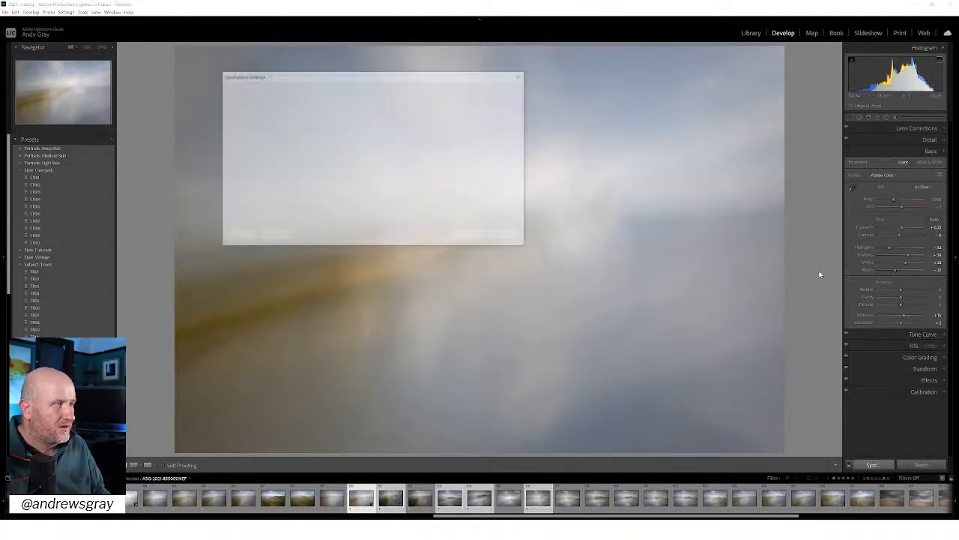
{"action": "left_click", "coordinate": [476, 235]}
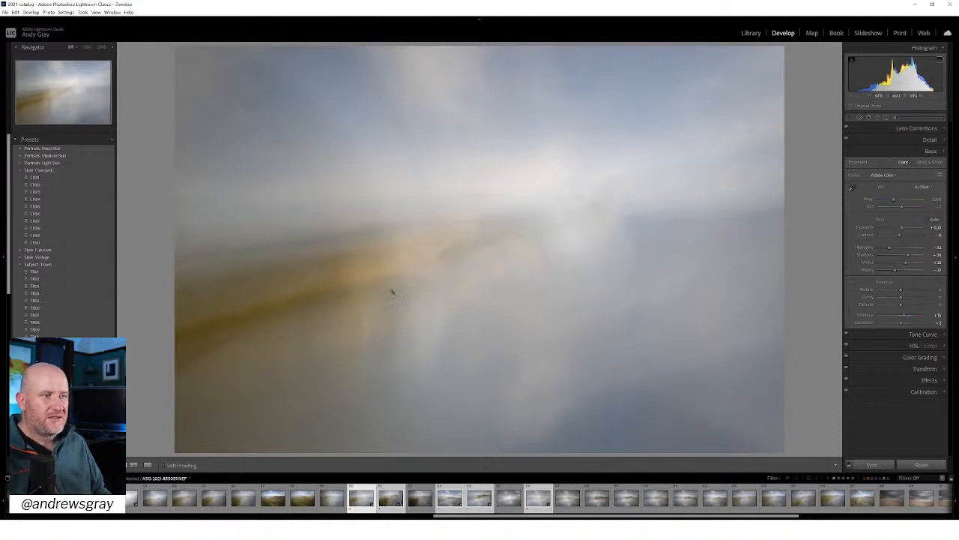
{"action": "right_click", "coordinate": [387, 283]}
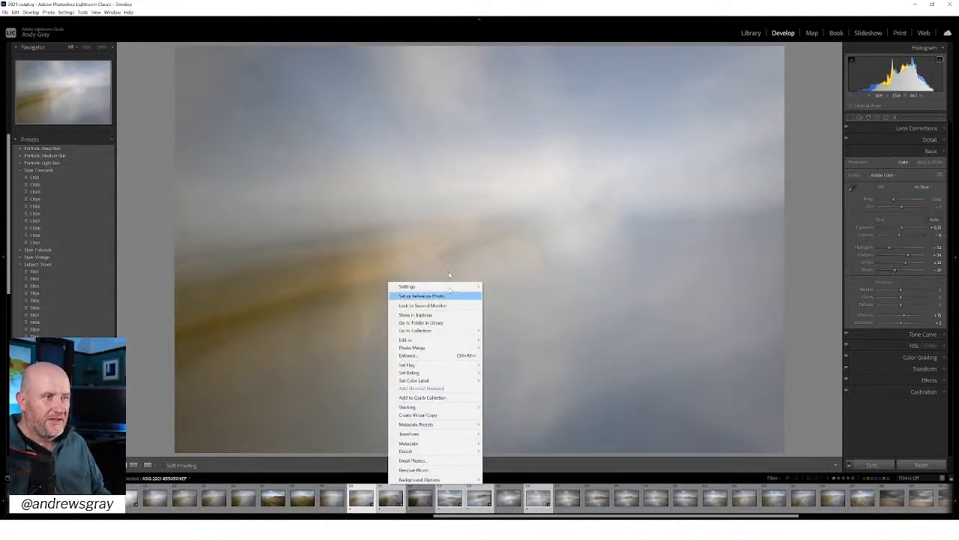
{"action": "mouse_move", "coordinate": [450, 340]}
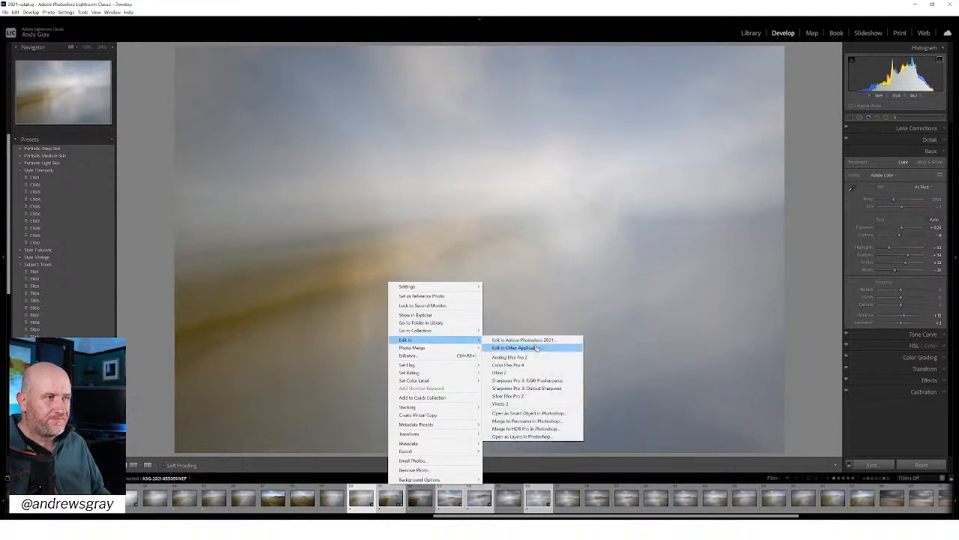
{"action": "left_click", "coordinate": [541, 437]}
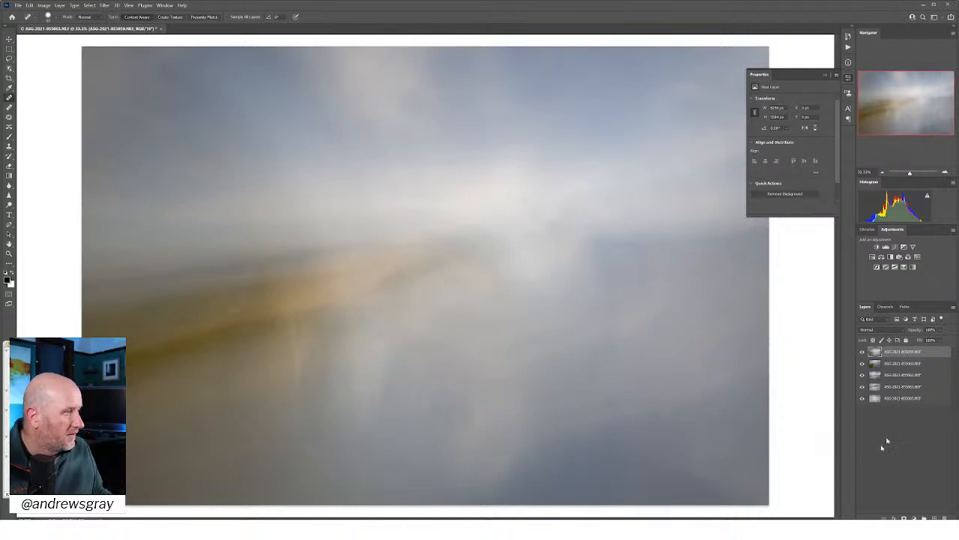
Select all five photo layers and try the Hard Mix and Soft Light blend modes on them
{"action": "left_click", "coordinate": [906, 400], "text": "shift"}
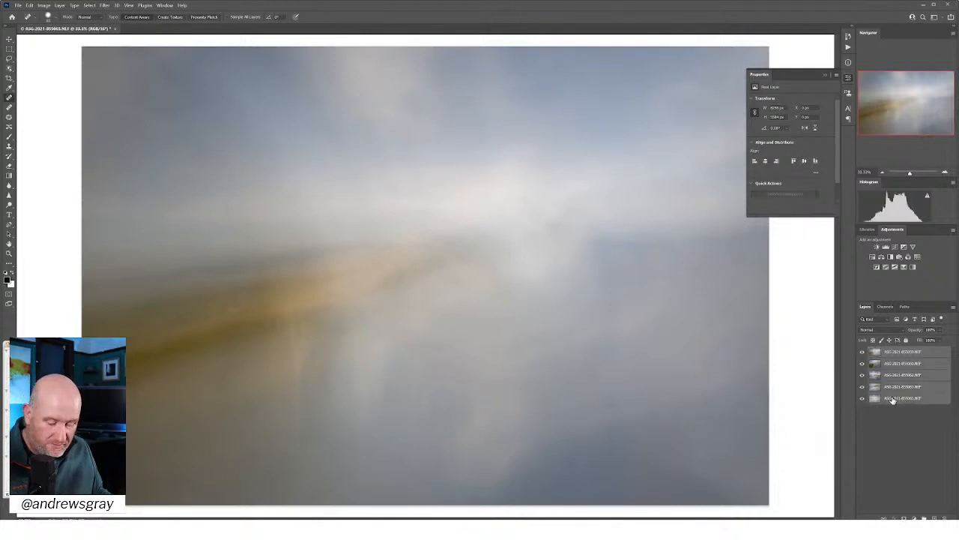
{"action": "left_click", "coordinate": [871, 330]}
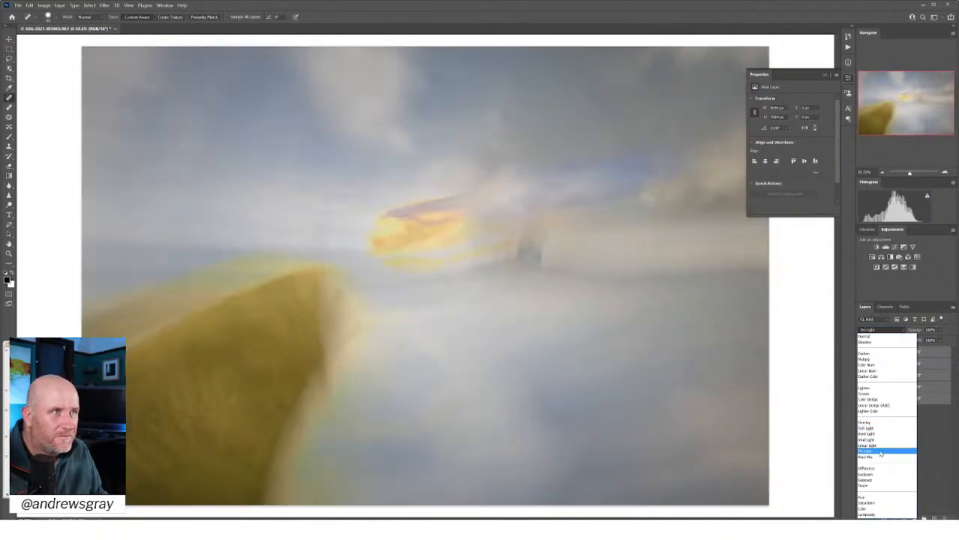
{"action": "left_click", "coordinate": [881, 456]}
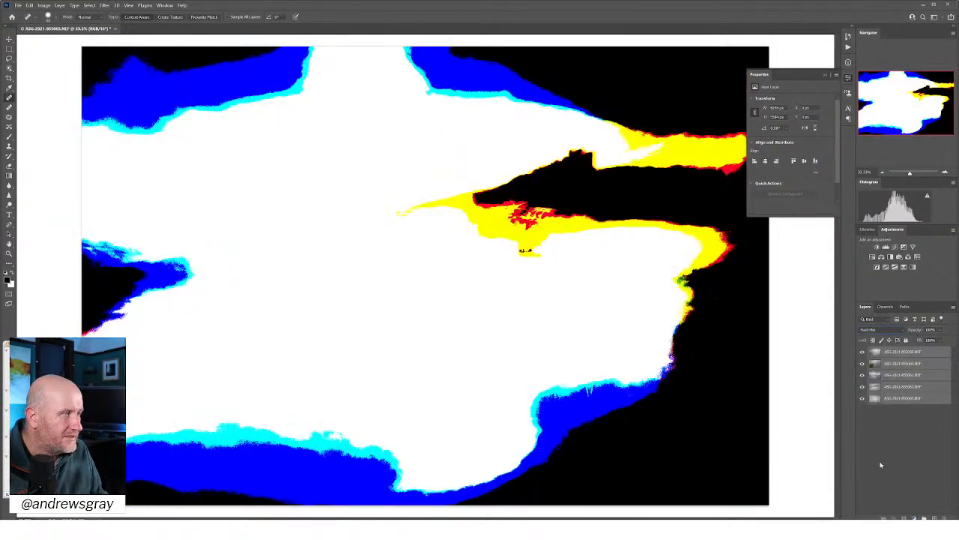
{"action": "left_click", "coordinate": [890, 330]}
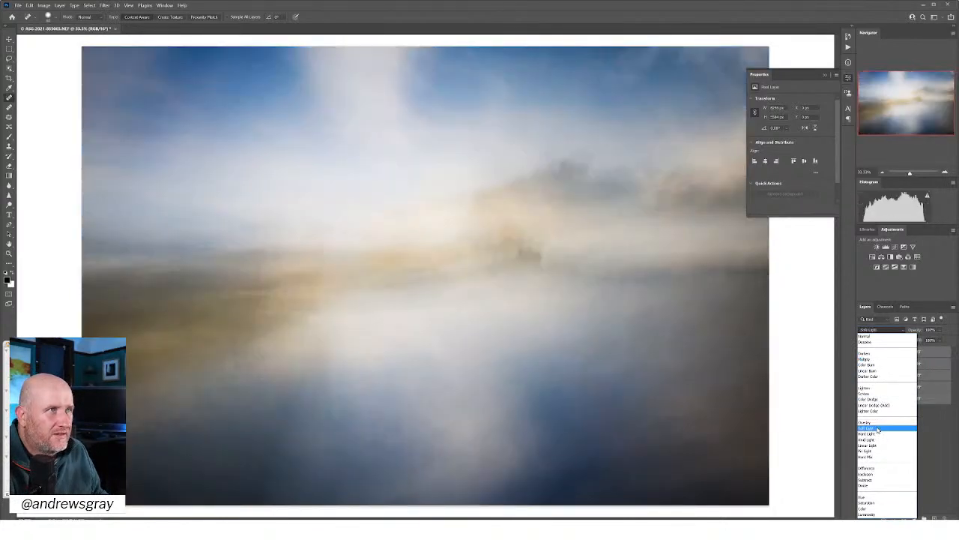
{"action": "left_click", "coordinate": [878, 429]}
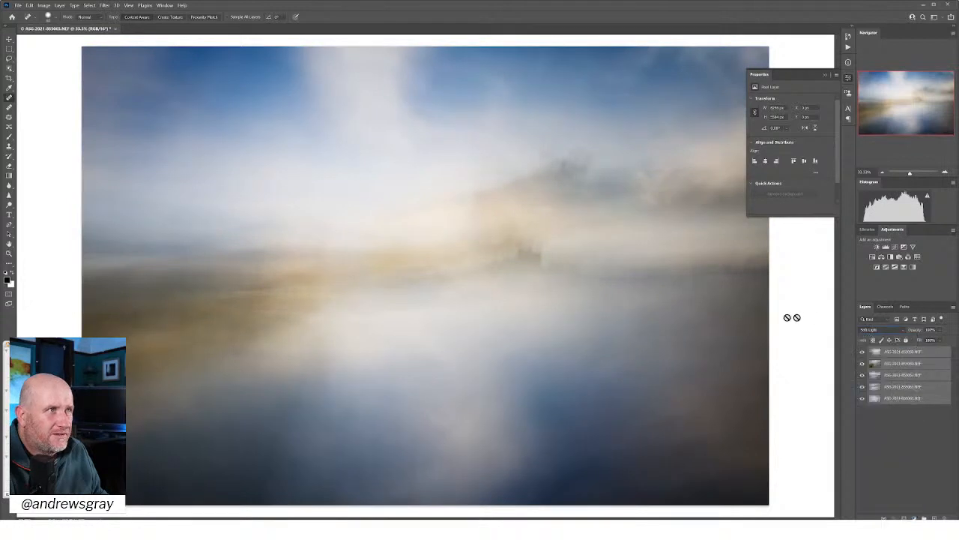
Hide every layer except 855063, comparing the image with layer 855062 shown and hidden
{"action": "left_click_drag", "start_coordinate": [862, 352], "coordinate": [862, 388]}
{"action": "left_click", "coordinate": [862, 388]}
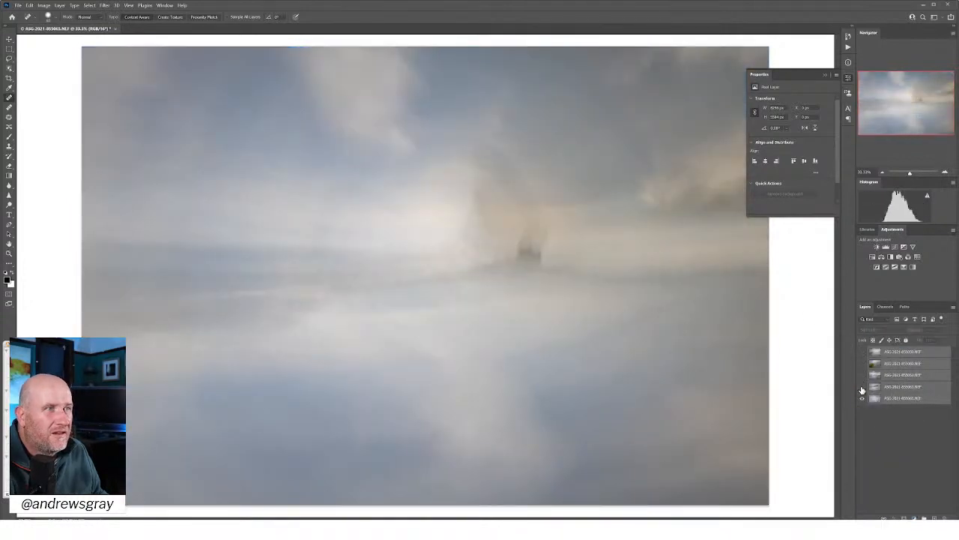
{"action": "left_click", "coordinate": [862, 398]}
{"action": "left_click", "coordinate": [862, 386]}
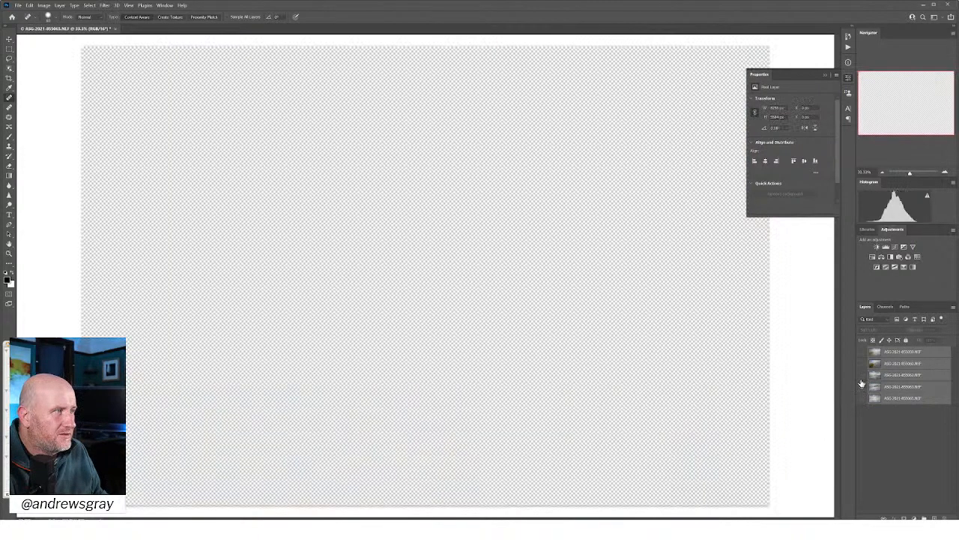
{"action": "left_click", "coordinate": [862, 375]}
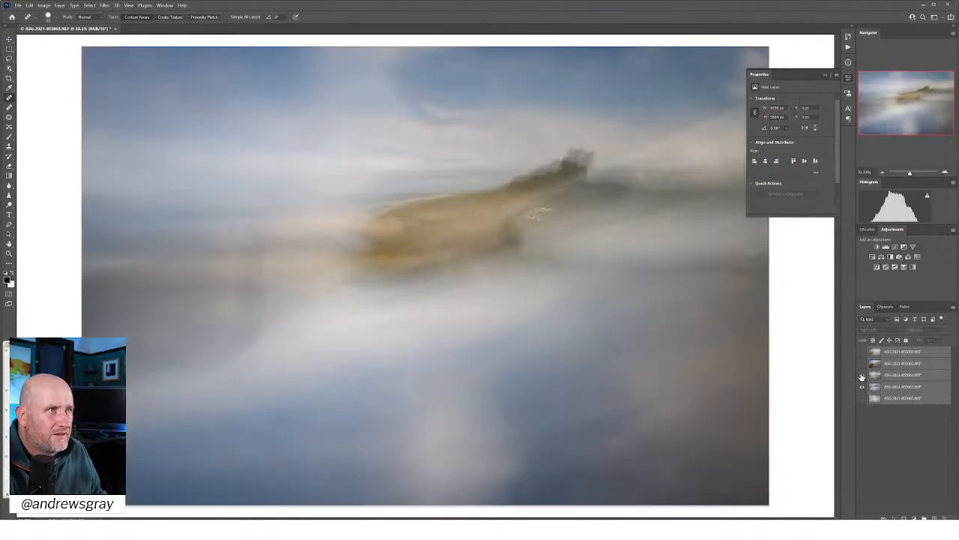
{"action": "left_click", "coordinate": [862, 377]}
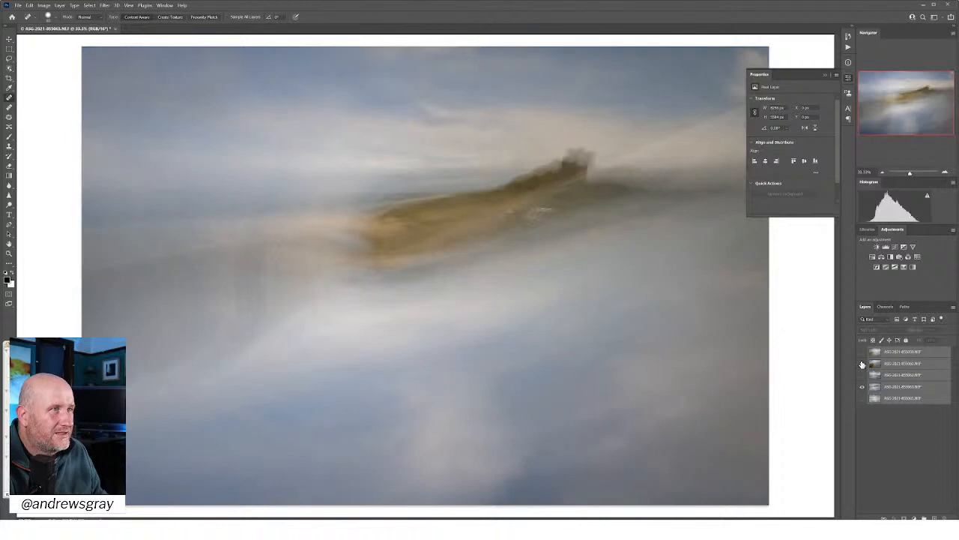
Show layers 855060 and 855059 over 855063, toggling the 855059 layer to compare its effect
{"action": "left_click", "coordinate": [862, 365]}
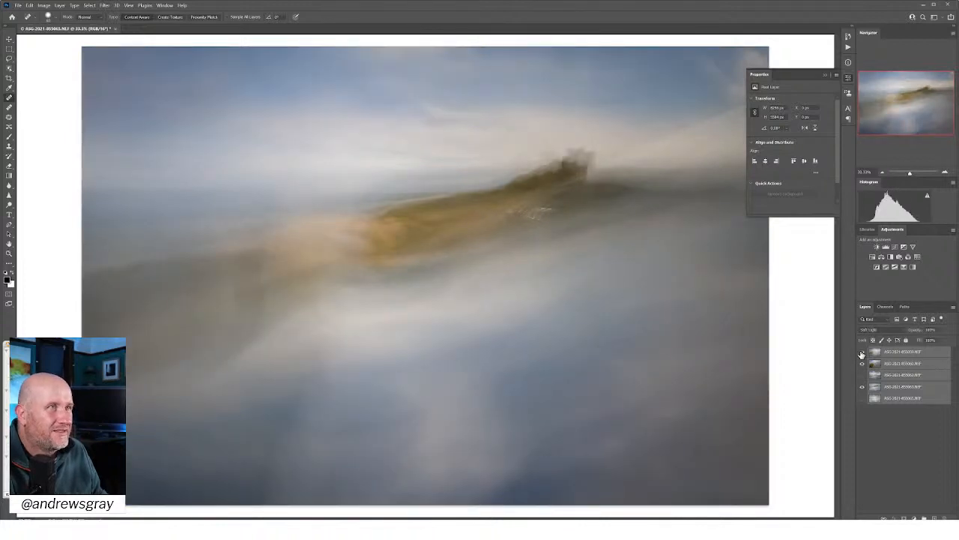
{"action": "left_click", "coordinate": [862, 352]}
{"action": "left_click", "coordinate": [881, 356]}
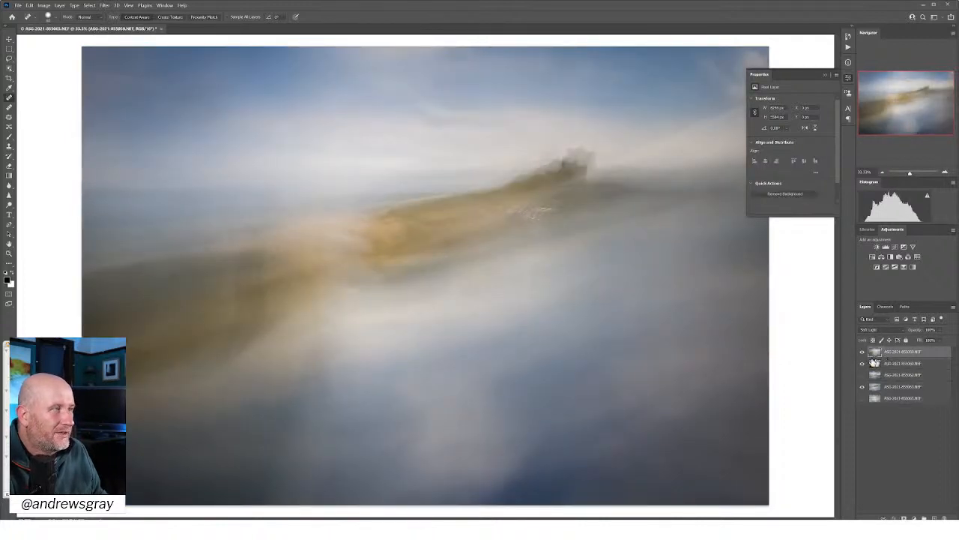
{"action": "left_click", "coordinate": [862, 353]}
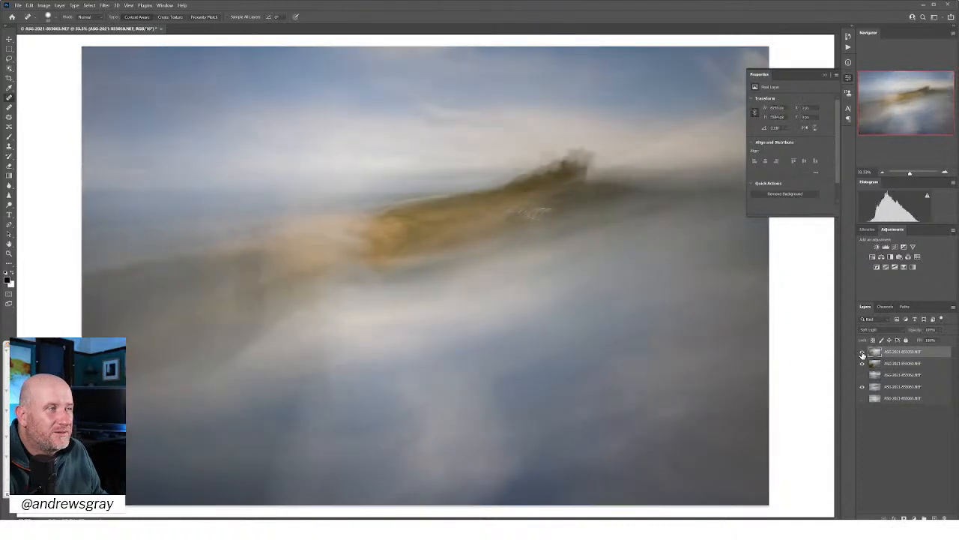
{"action": "left_click", "coordinate": [862, 353]}
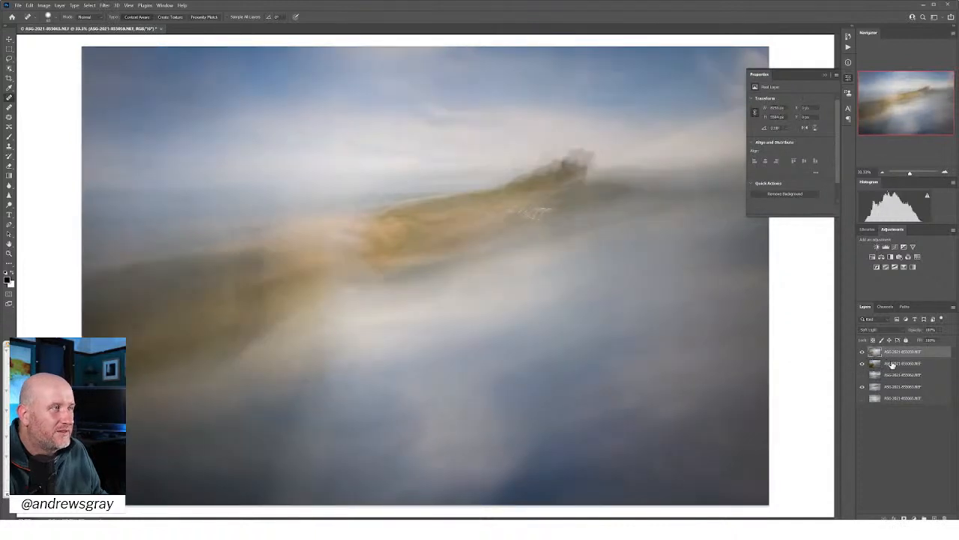
Select all five photo layers and set their blend mode to Multiply
{"action": "left_click", "coordinate": [910, 399], "text": "shift"}
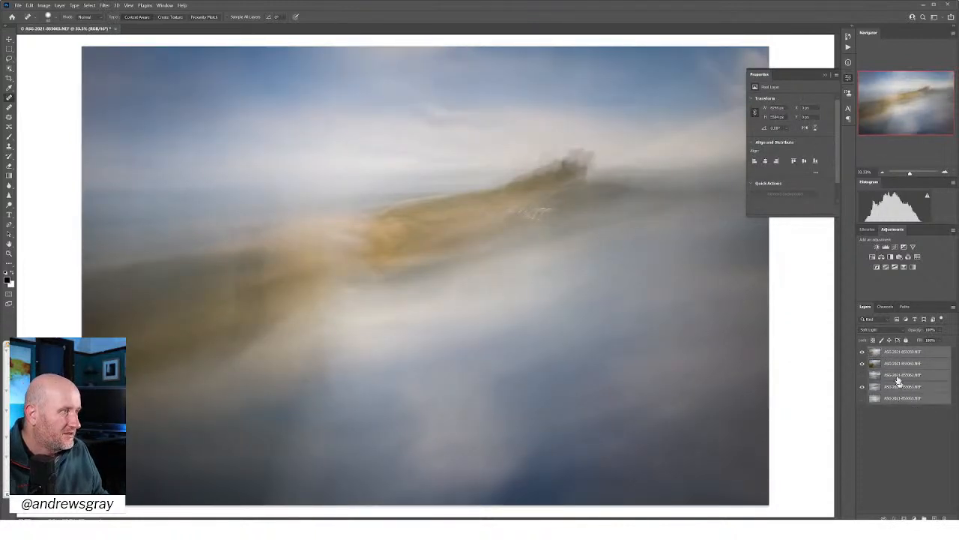
{"action": "left_click", "coordinate": [881, 330]}
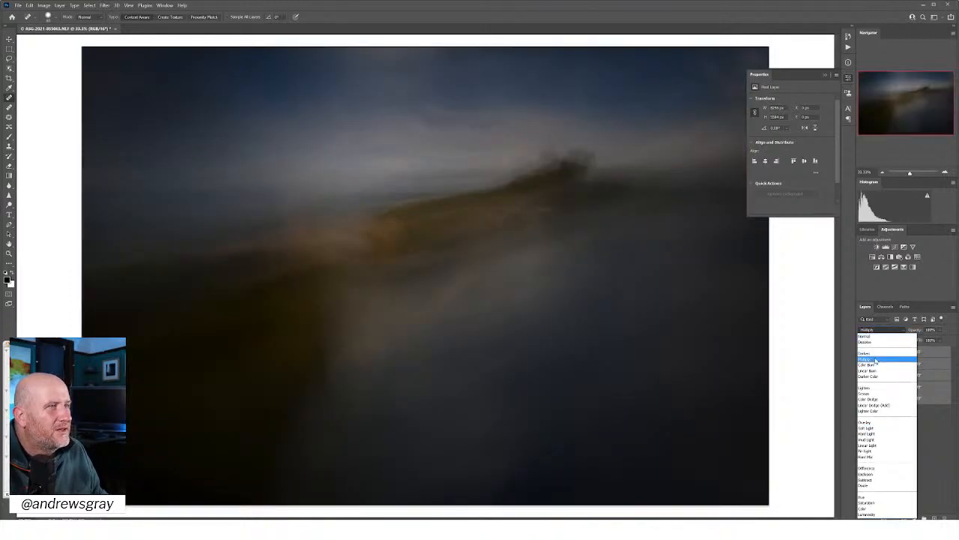
{"action": "left_click", "coordinate": [874, 358]}
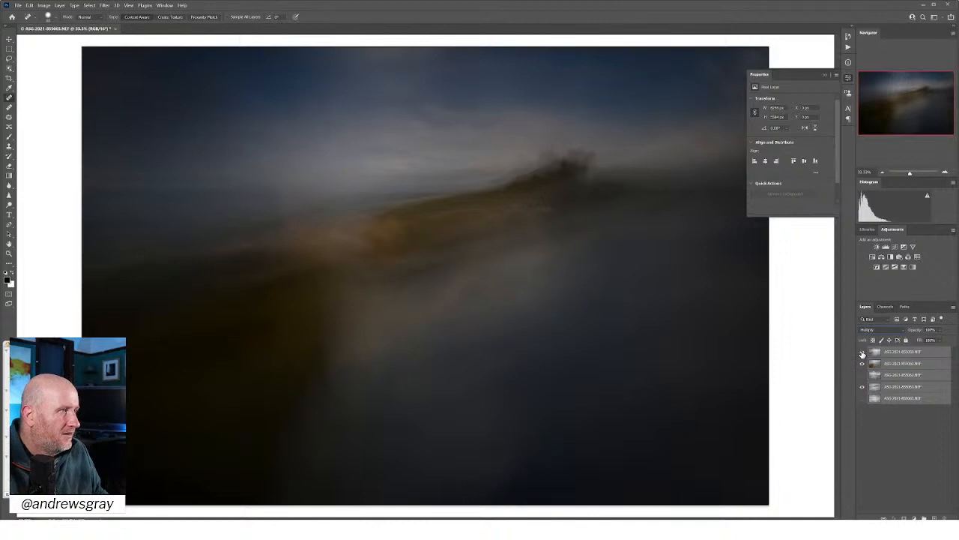
Hide layers 855059 and 855060, check layer 855063 on its own, and show layer 855062 above it
{"action": "left_click", "coordinate": [862, 354]}
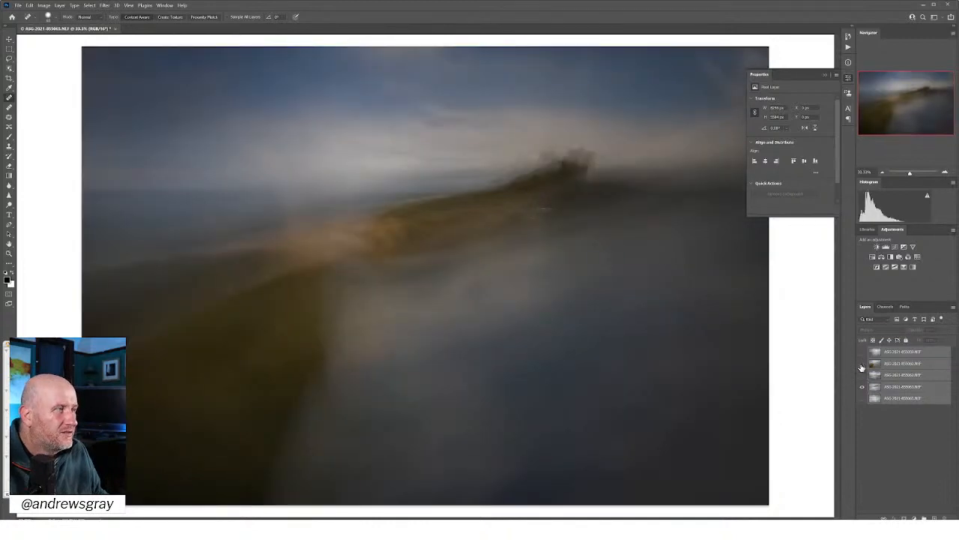
{"action": "left_click", "coordinate": [862, 367]}
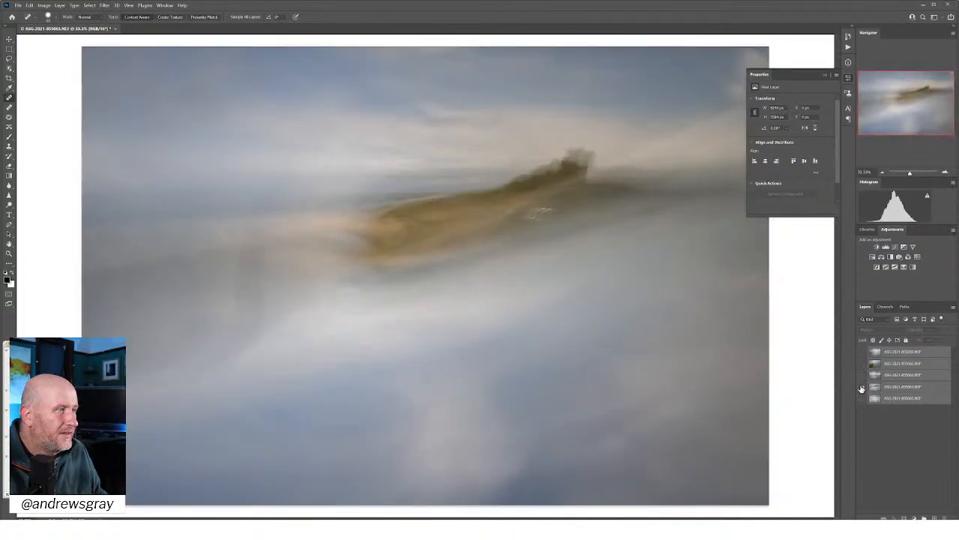
{"action": "left_click", "coordinate": [862, 386]}
{"action": "left_click", "coordinate": [862, 386]}
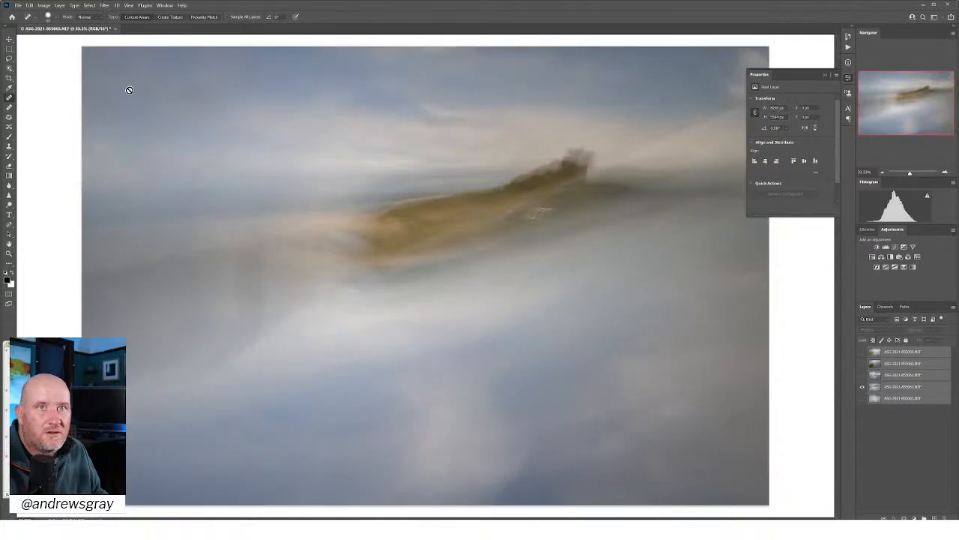
{"action": "left_click", "coordinate": [862, 375]}
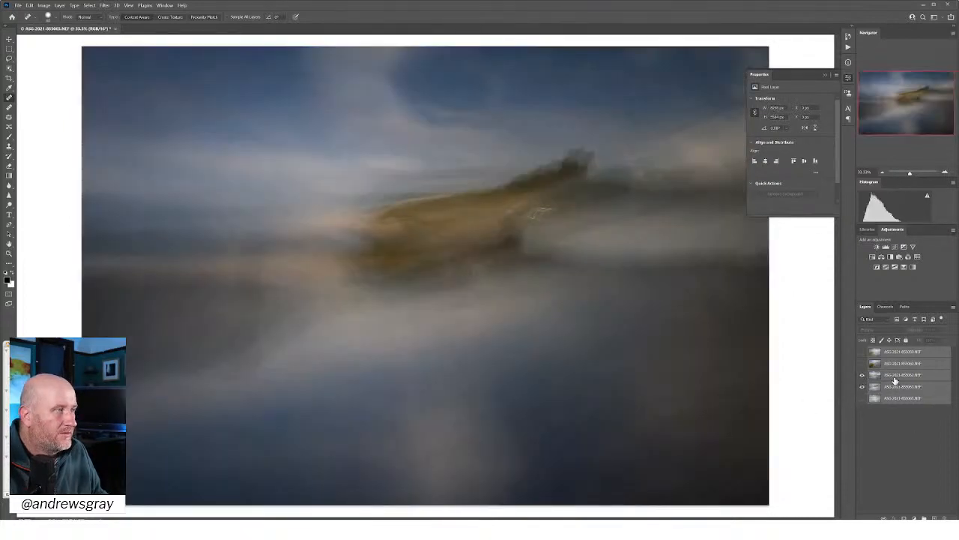
Move layer 855062 up and to the right until its castle lines up with the castle in layer 855063
{"action": "left_click", "coordinate": [904, 375]}
{"action": "left_click", "coordinate": [10, 40]}
{"action": "left_click_drag", "start_coordinate": [563, 338], "coordinate": [618, 264]}
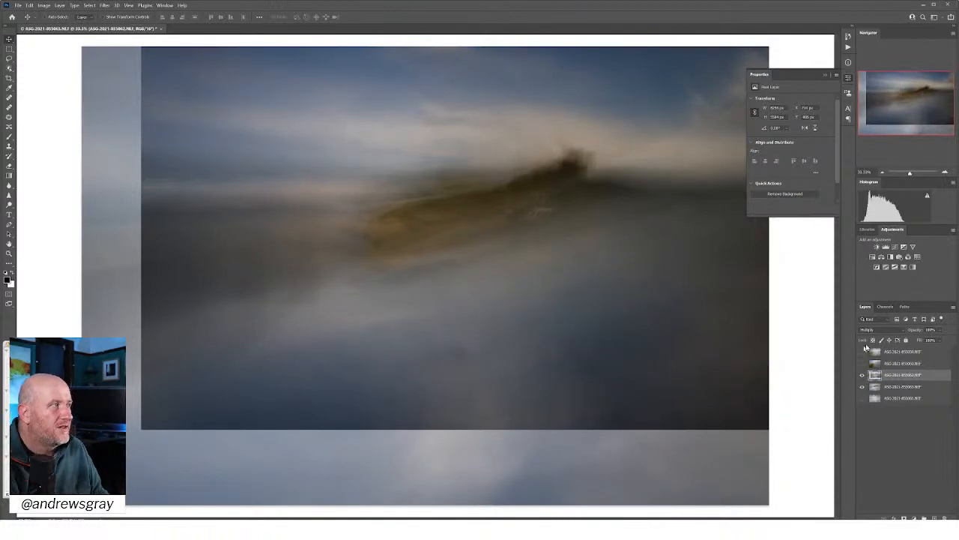
Show the bottom photo layer and move it up and right so its castle matches the layers above
{"action": "left_click", "coordinate": [862, 398]}
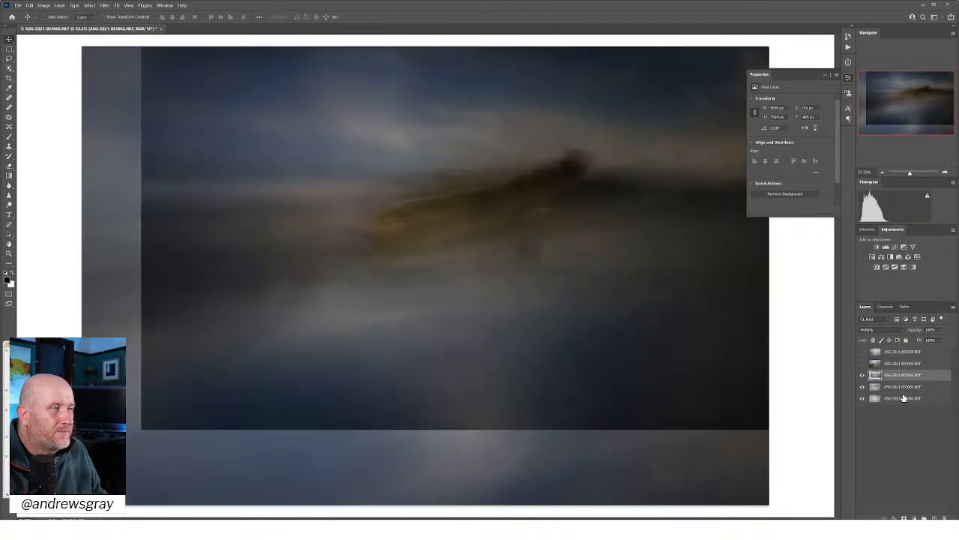
{"action": "left_click", "coordinate": [904, 398]}
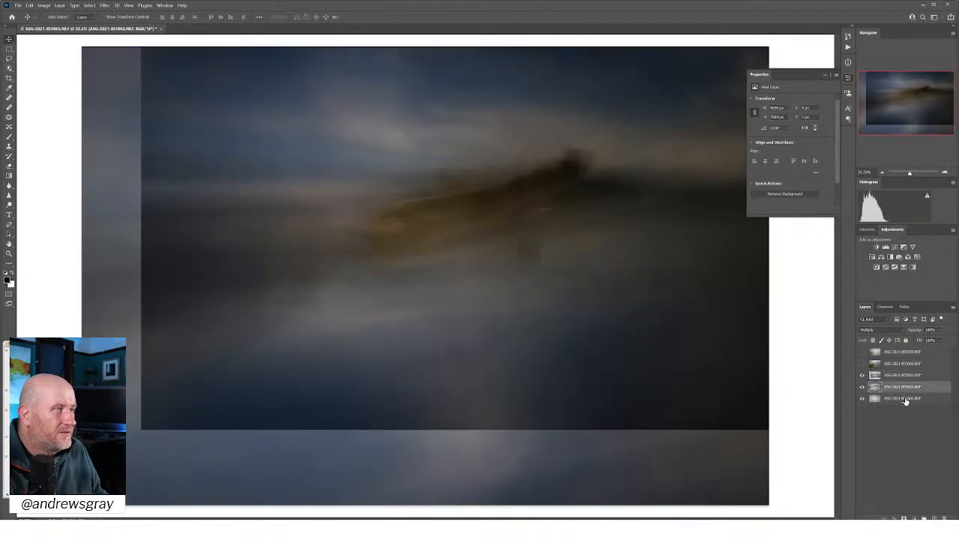
{"action": "left_click_drag", "start_coordinate": [658, 376], "coordinate": [695, 286]}
Show layer 855060 with layer 855062 hidden, and move it to align its castle with layer 855063
{"action": "left_click", "coordinate": [862, 364]}
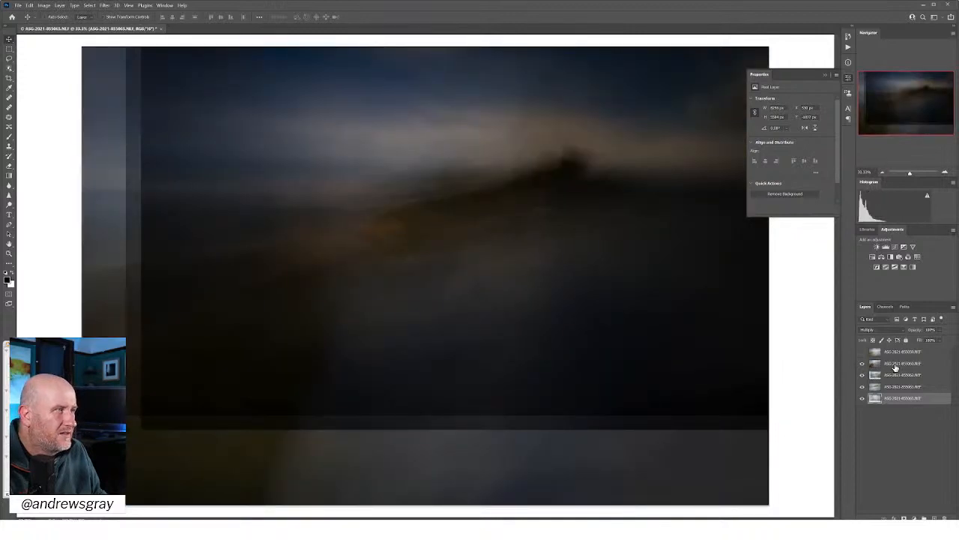
{"action": "left_click", "coordinate": [896, 365]}
{"action": "left_click", "coordinate": [862, 387]}
{"action": "left_click", "coordinate": [862, 375]}
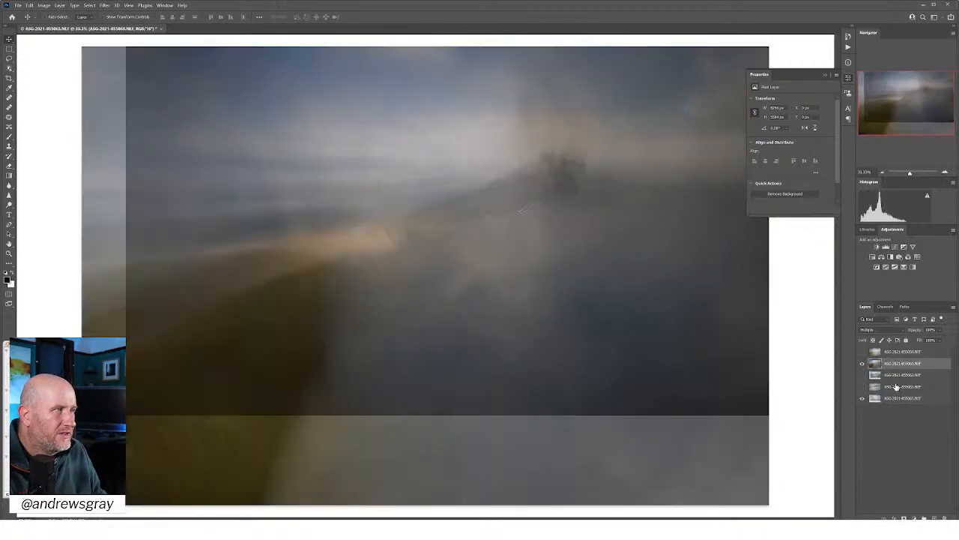
{"action": "left_click", "coordinate": [862, 387]}
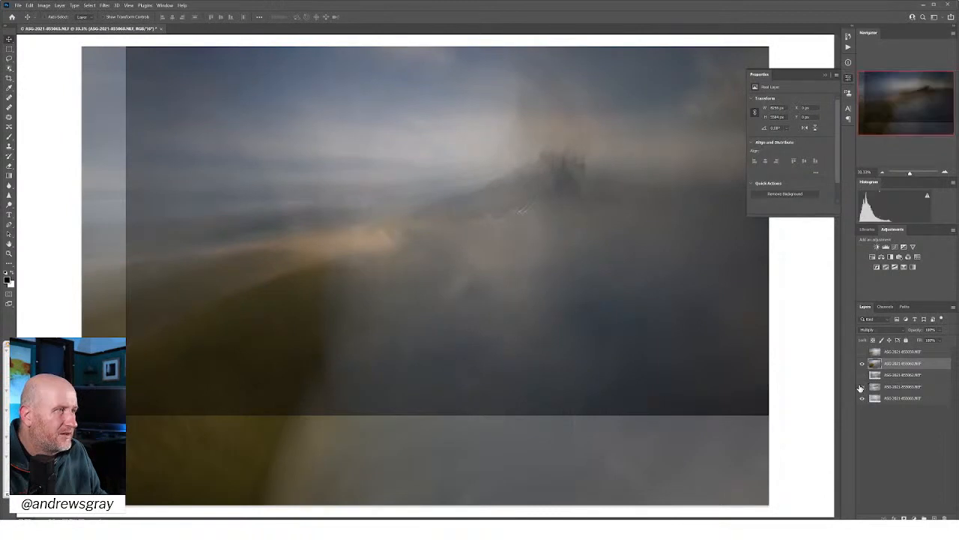
{"action": "mouse_move", "coordinate": [640, 290]}
{"action": "left_mouse_down"}
{"action": "mouse_move", "coordinate": [622, 289]}
{"action": "mouse_move", "coordinate": [636, 298]}
{"action": "left_mouse_up"}
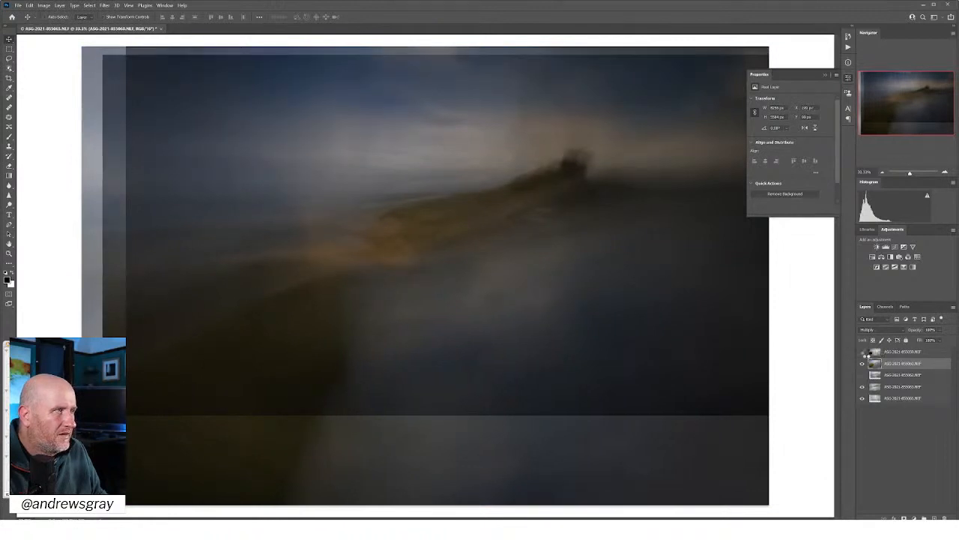
Show layer 855059 over only layer 855063 and reposition it until the castles on the headland overlap
{"action": "left_click", "coordinate": [863, 351]}
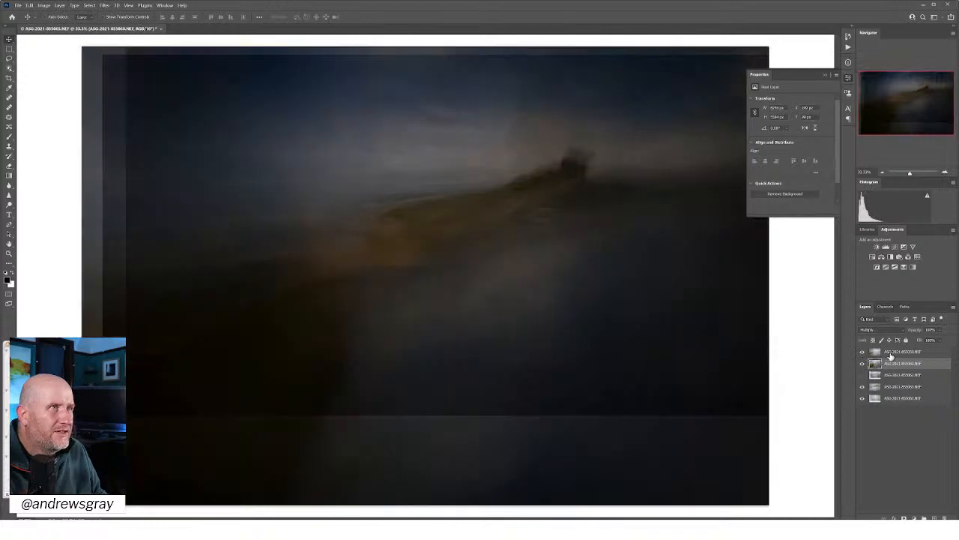
{"action": "left_click", "coordinate": [868, 352]}
{"action": "left_click", "coordinate": [863, 364]}
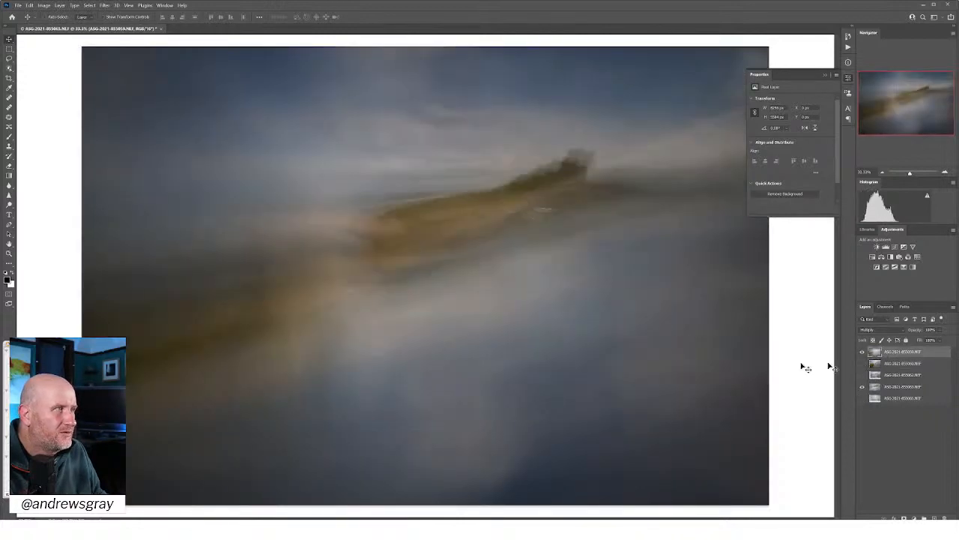
{"action": "left_click_drag", "start_coordinate": [551, 301], "coordinate": [490, 398]}
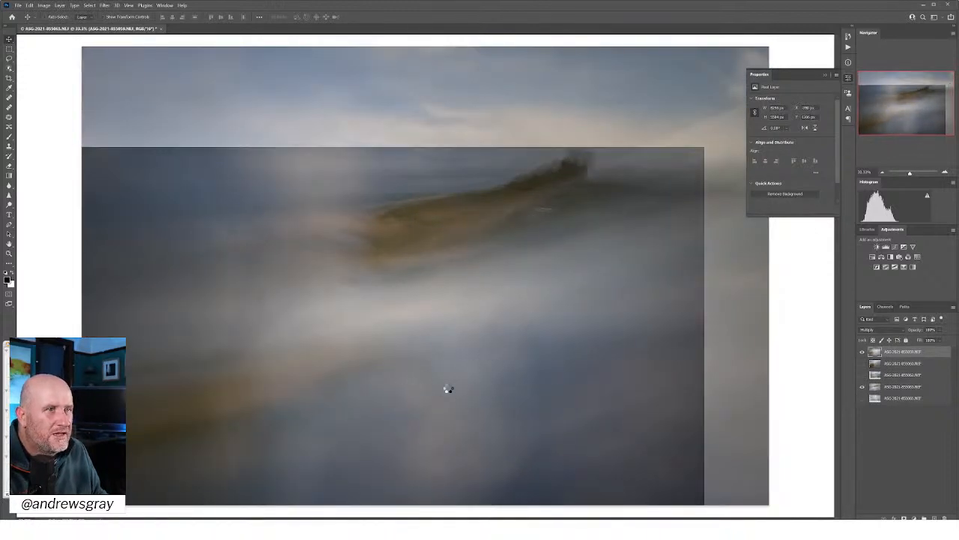
{"action": "left_click_drag", "start_coordinate": [508, 320], "coordinate": [518, 233]}
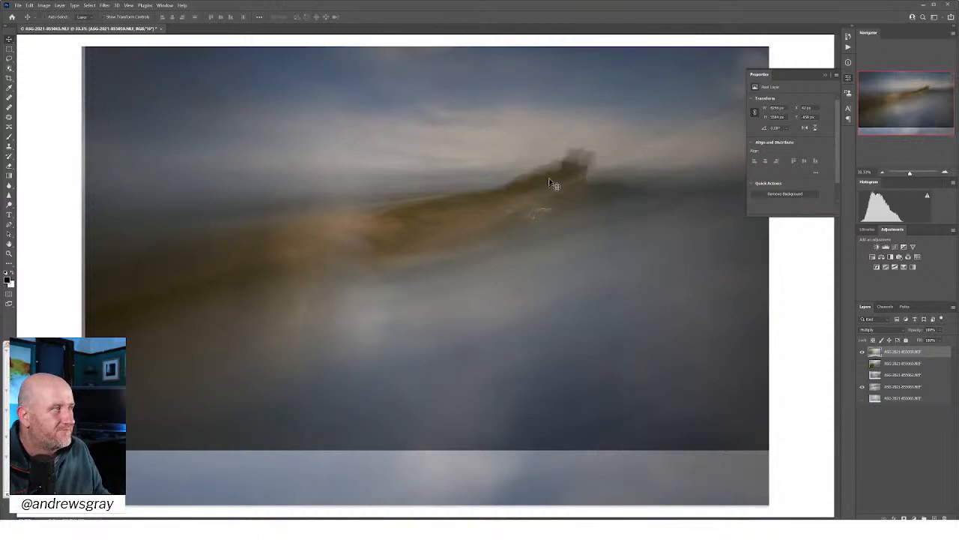
Make the hidden layers 855060, 855062 and the bottom layer visible so all five photos show
{"action": "left_click", "coordinate": [862, 363]}
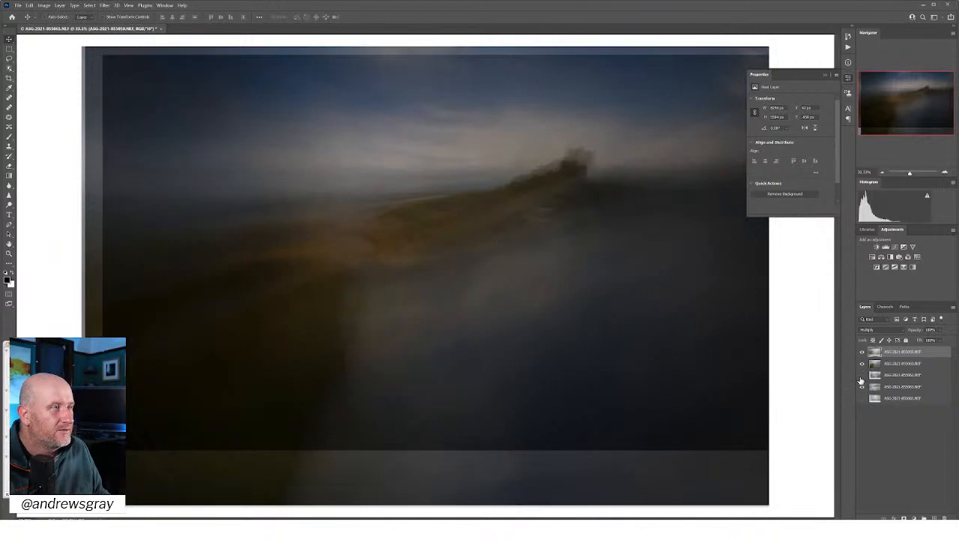
{"action": "left_click", "coordinate": [862, 375]}
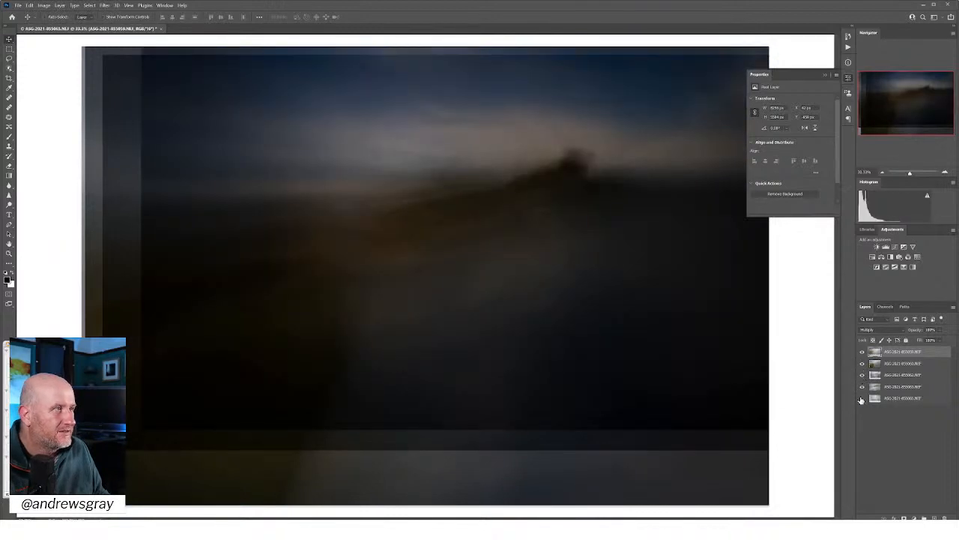
{"action": "left_click", "coordinate": [862, 398]}
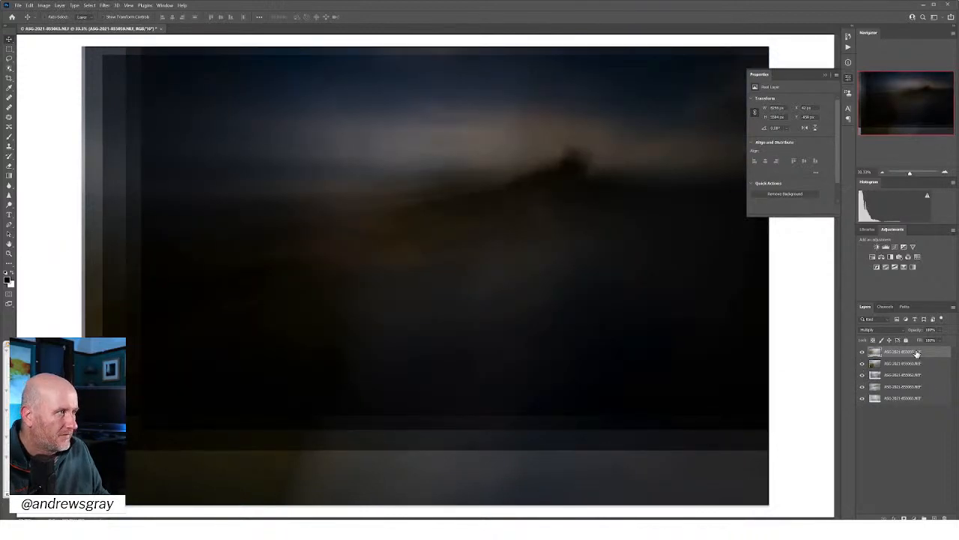
Set the blend mode of all five photo layers to Soft Light and deselect the layers
{"action": "left_click", "coordinate": [916, 399], "text": "shift"}
{"action": "left_click", "coordinate": [871, 330]}
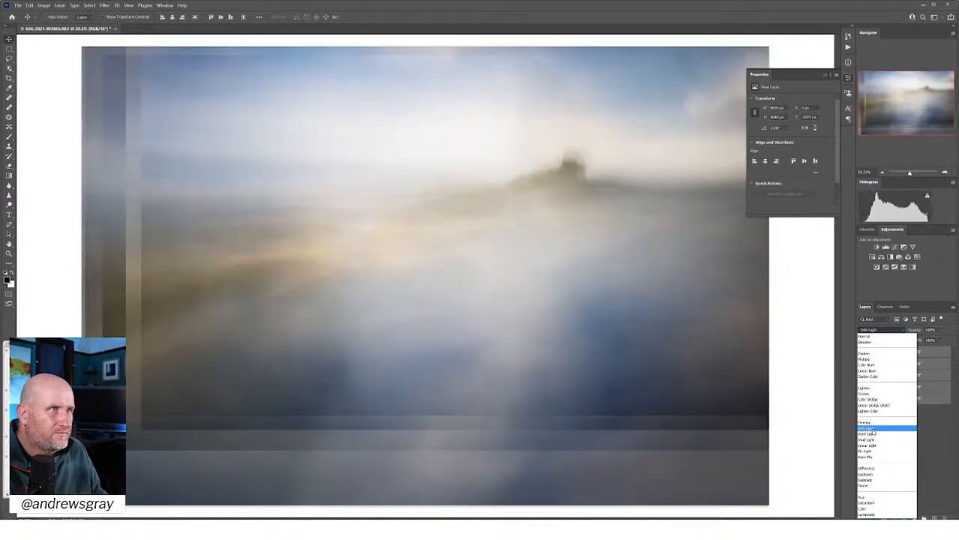
{"action": "left_click", "coordinate": [873, 429]}
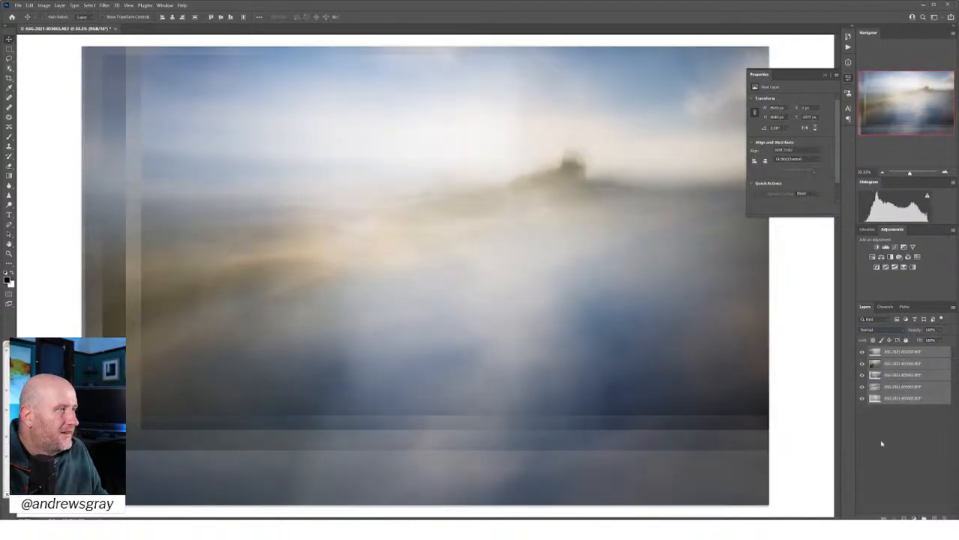
{"action": "left_click", "coordinate": [876, 494]}
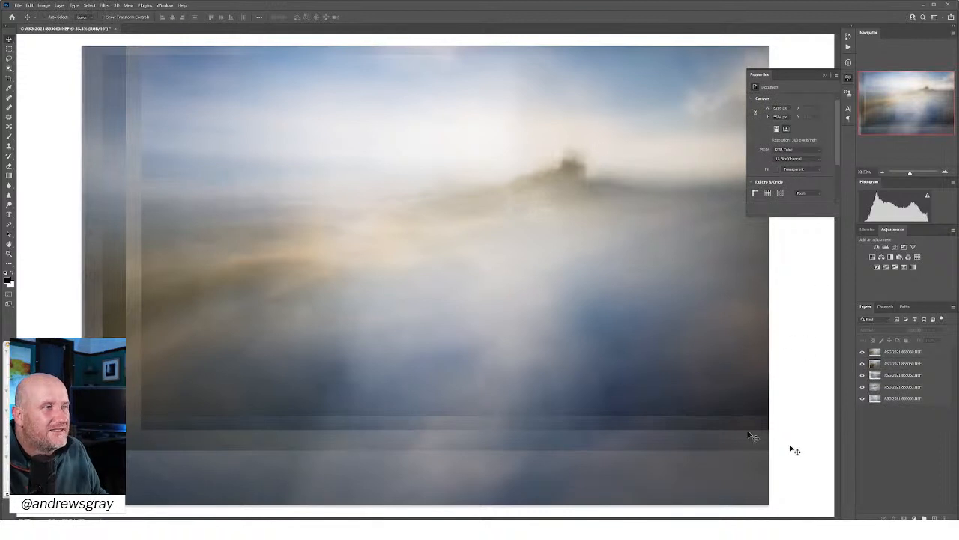
Toggle the visibility of layers 855063, 855059 and 855060 one at a time to compare their effect on the blend
{"action": "left_click", "coordinate": [863, 388]}
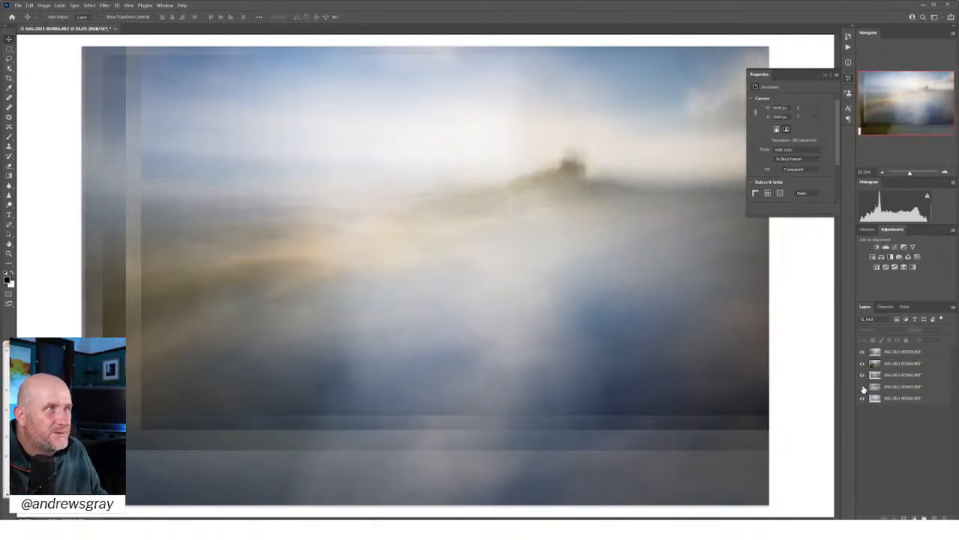
{"action": "left_click", "coordinate": [863, 387]}
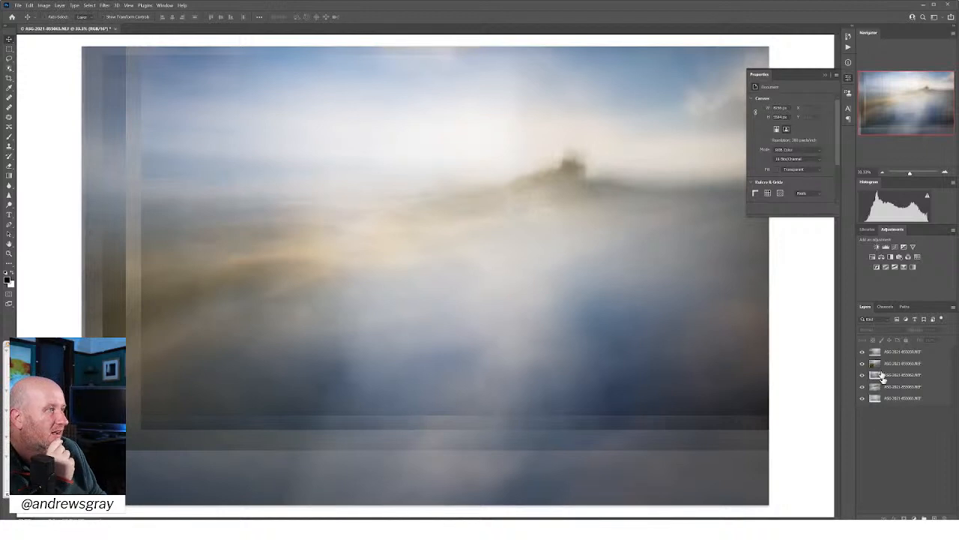
{"action": "left_click", "coordinate": [862, 351]}
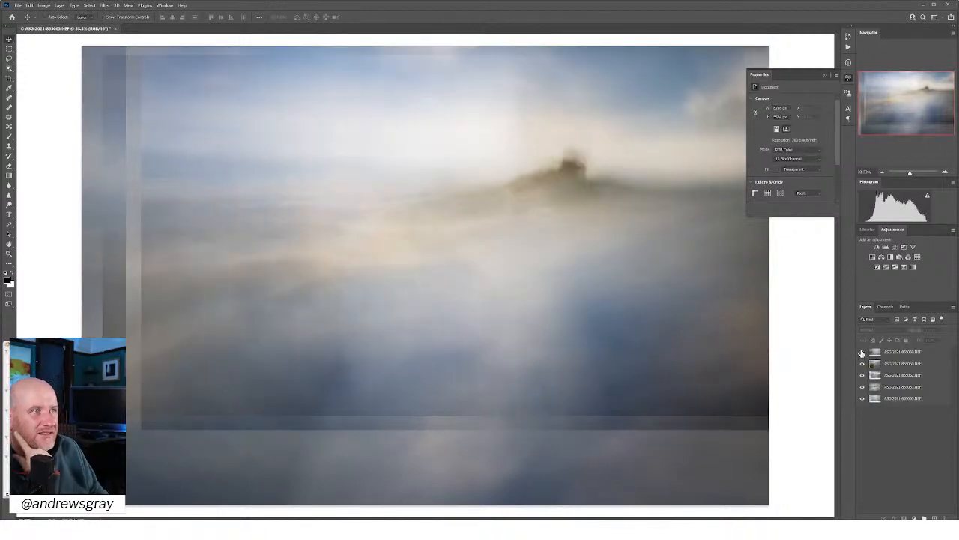
{"action": "left_click", "coordinate": [862, 351]}
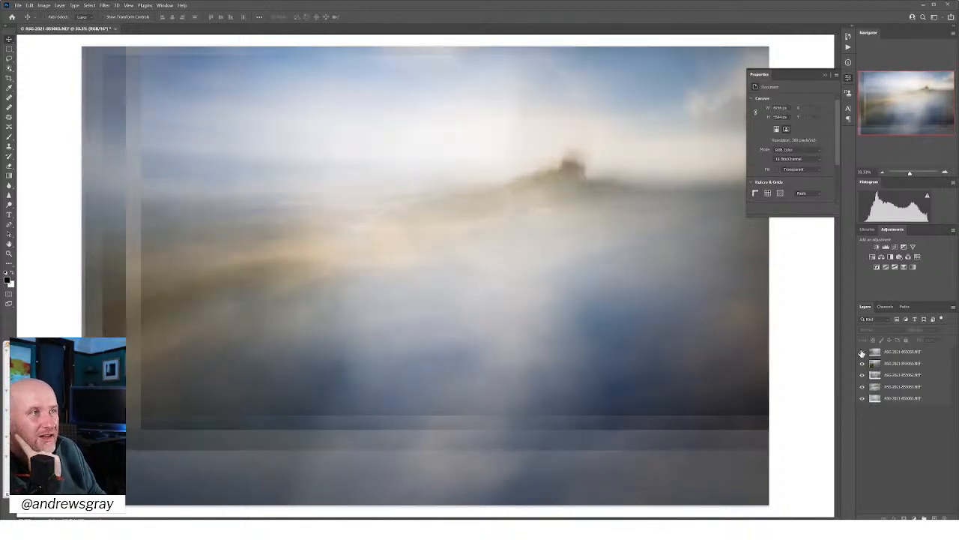
{"action": "left_click", "coordinate": [862, 351]}
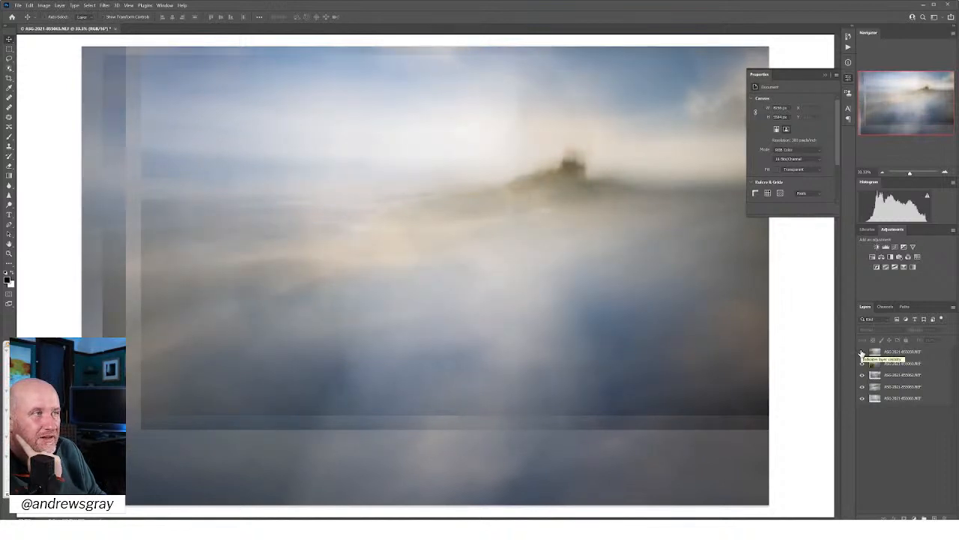
{"action": "left_click", "coordinate": [861, 365]}
{"action": "left_click", "coordinate": [861, 365]}
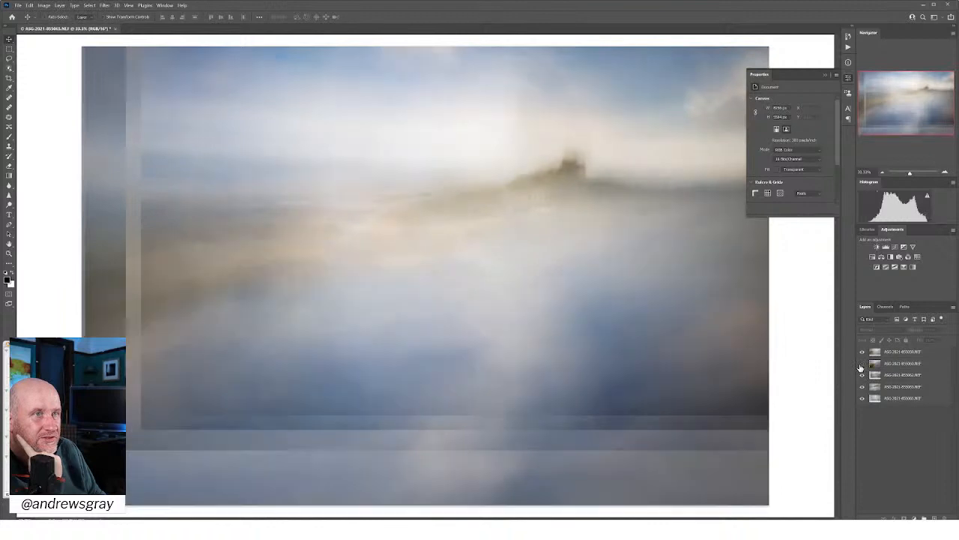
{"action": "left_click", "coordinate": [862, 365]}
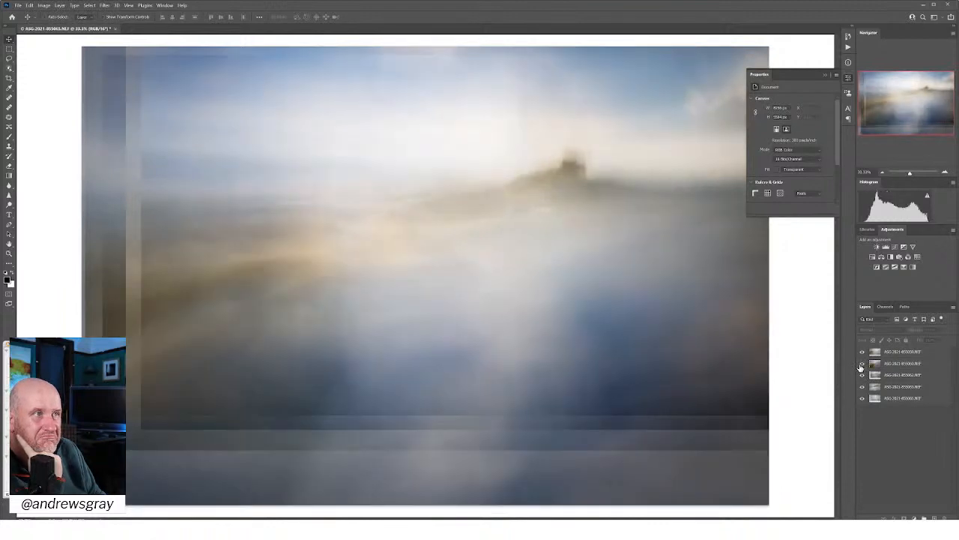
Compare the blend with layers 855062 and 855063 hidden and shown, leaving all layers visible
{"action": "left_click", "coordinate": [862, 375]}
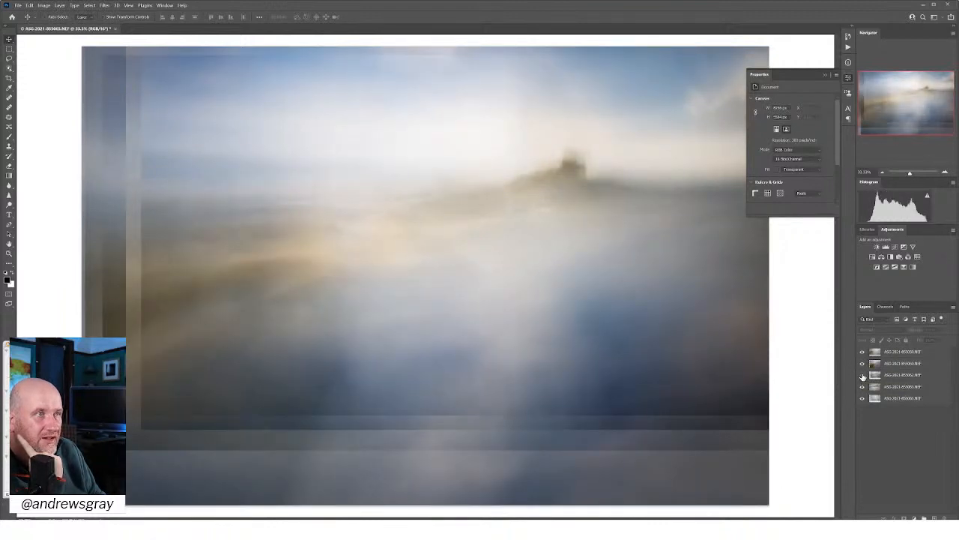
{"action": "left_click", "coordinate": [862, 375]}
{"action": "left_click", "coordinate": [862, 374]}
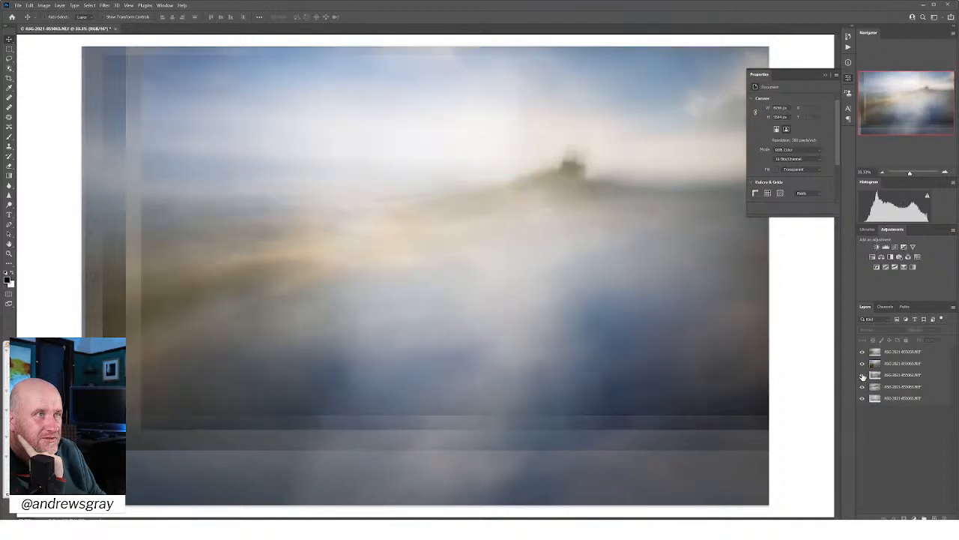
{"action": "left_click", "coordinate": [862, 375]}
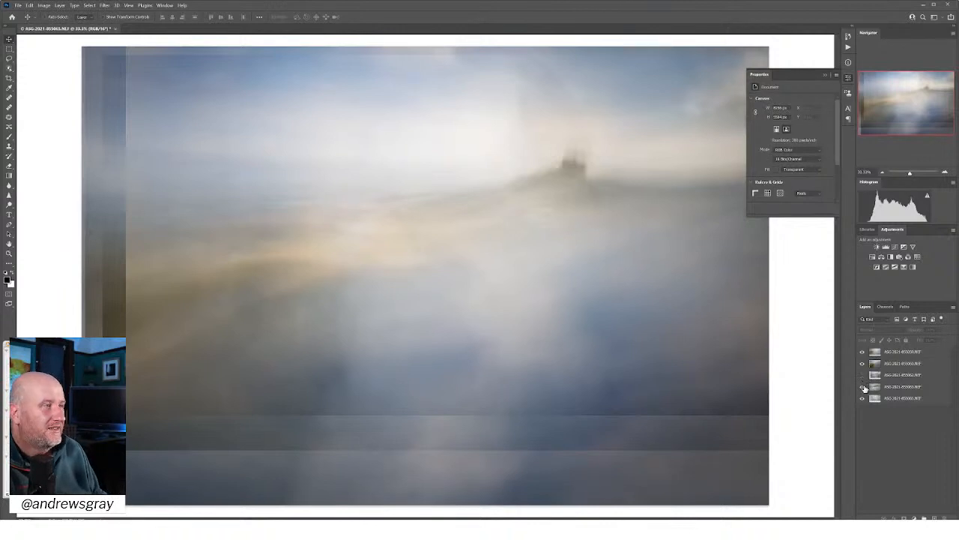
{"action": "left_click", "coordinate": [862, 386]}
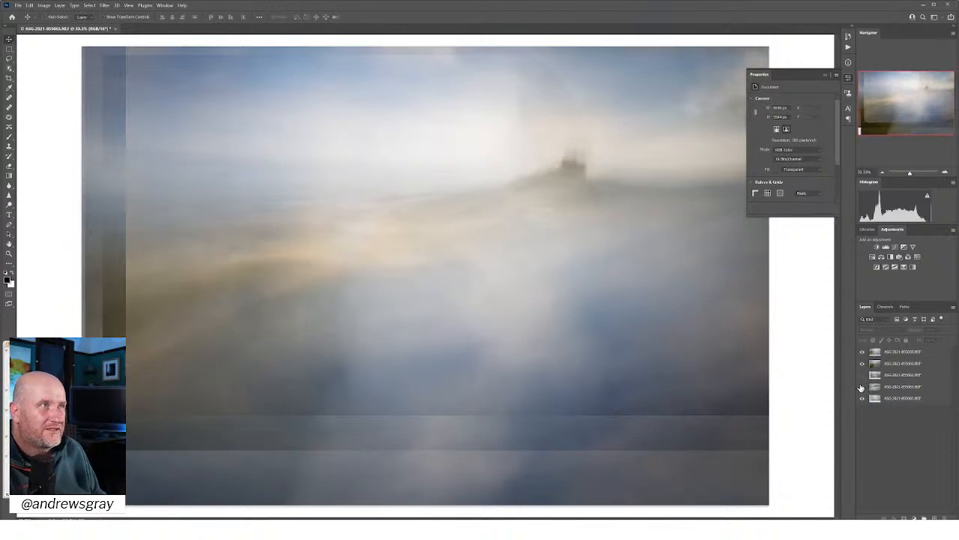
{"action": "left_click", "coordinate": [862, 386]}
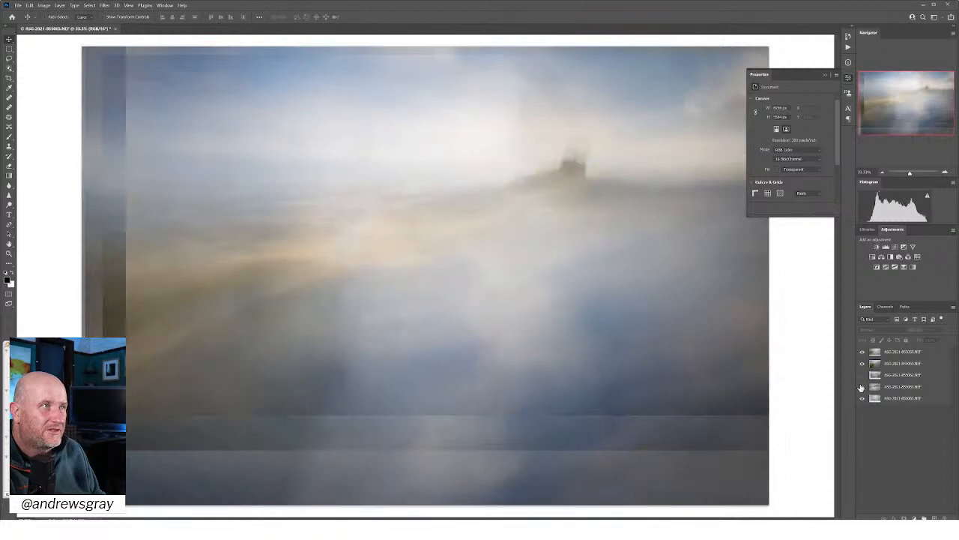
{"action": "left_click", "coordinate": [862, 376]}
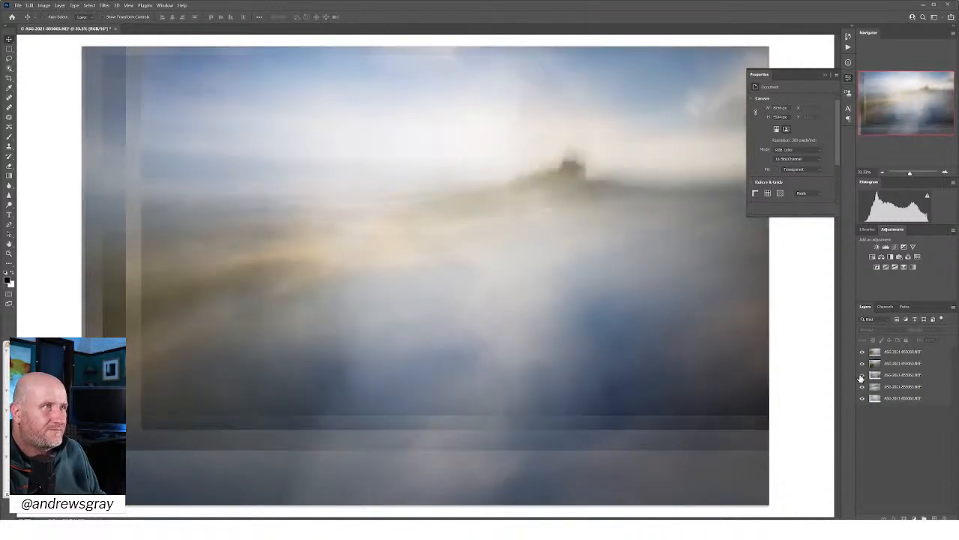
Try the Multiply blend mode on layer 855059 and return the layer to Soft Light
{"action": "left_click", "coordinate": [901, 353]}
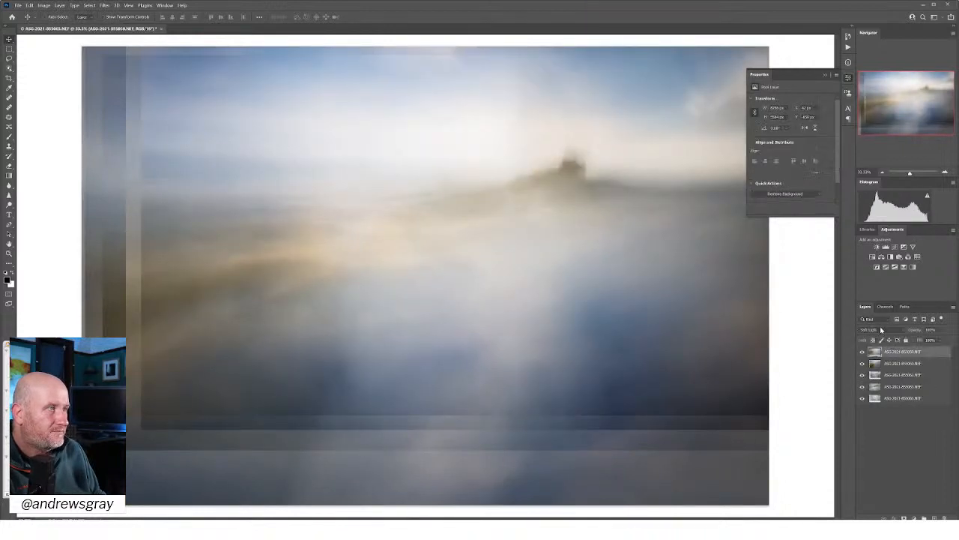
{"action": "left_click", "coordinate": [883, 330]}
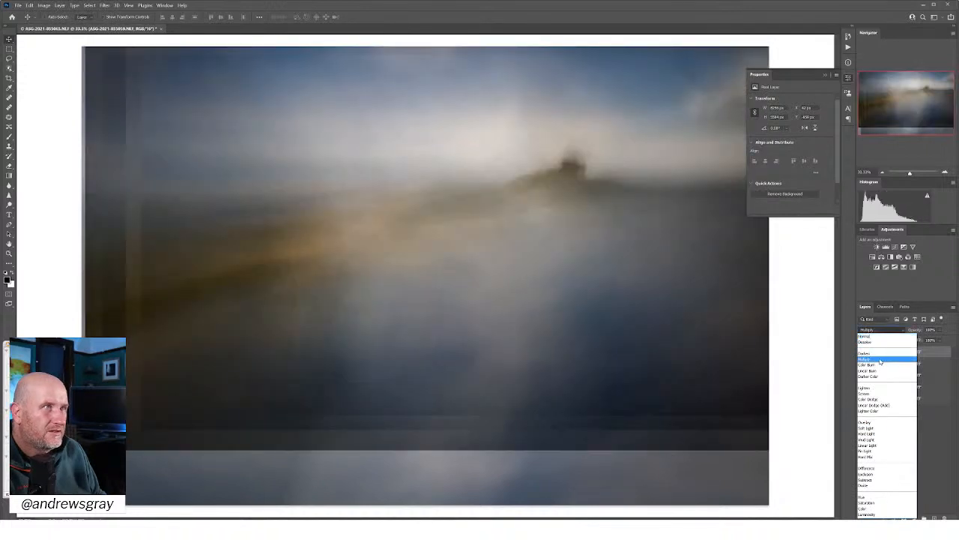
{"action": "left_click", "coordinate": [881, 361]}
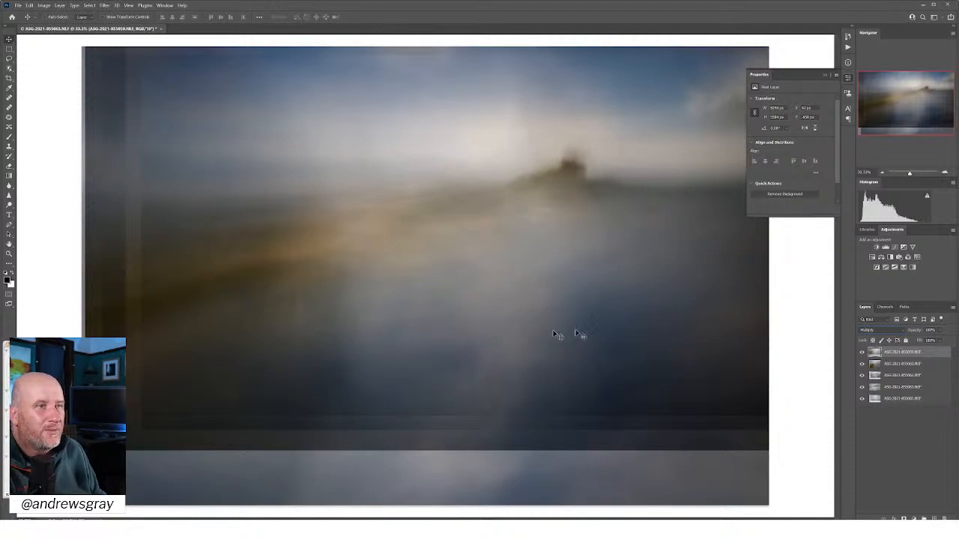
{"action": "left_click", "coordinate": [886, 330]}
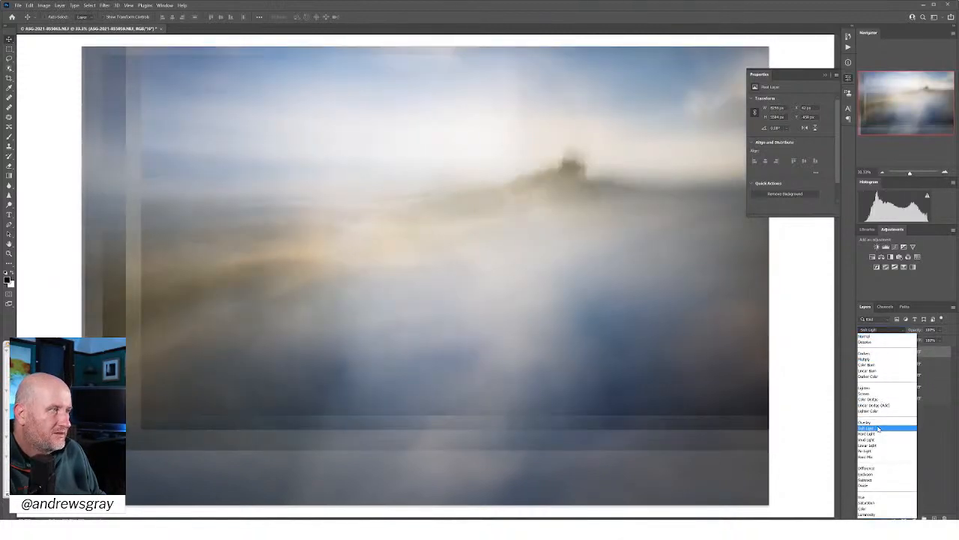
{"action": "left_click", "coordinate": [879, 428]}
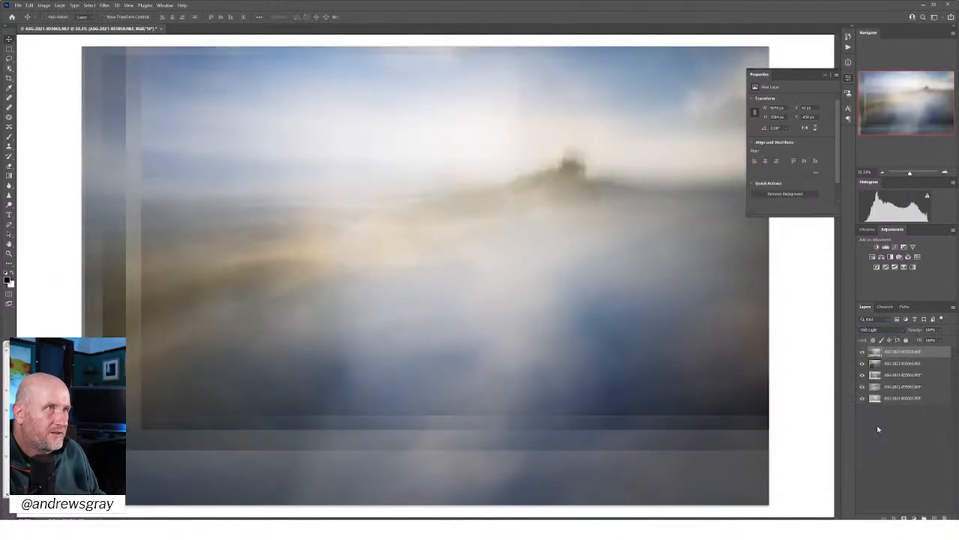
Compare the blend with layer 855060 hidden and shown, and set that layer's blend mode to Multiply
{"action": "left_click", "coordinate": [867, 363]}
{"action": "left_click", "coordinate": [862, 363]}
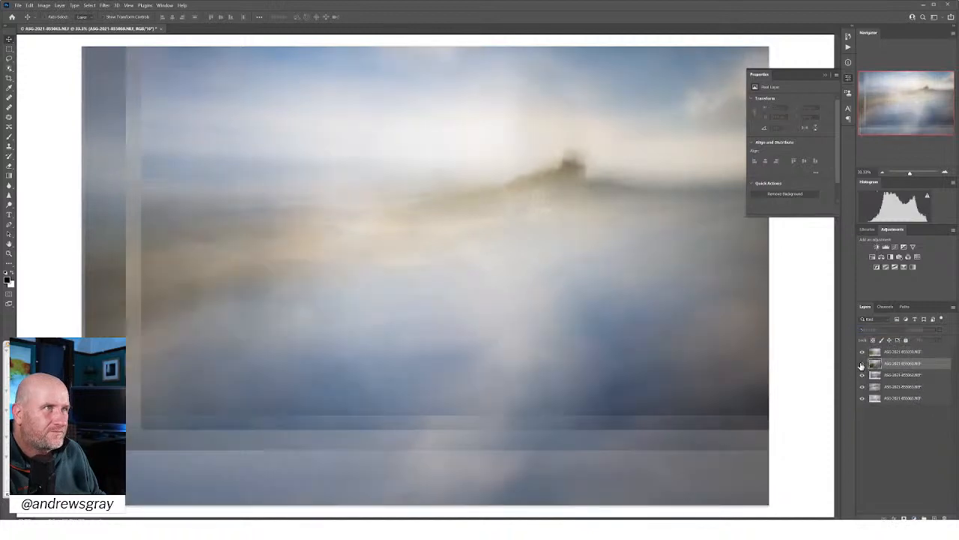
{"action": "left_click", "coordinate": [862, 363]}
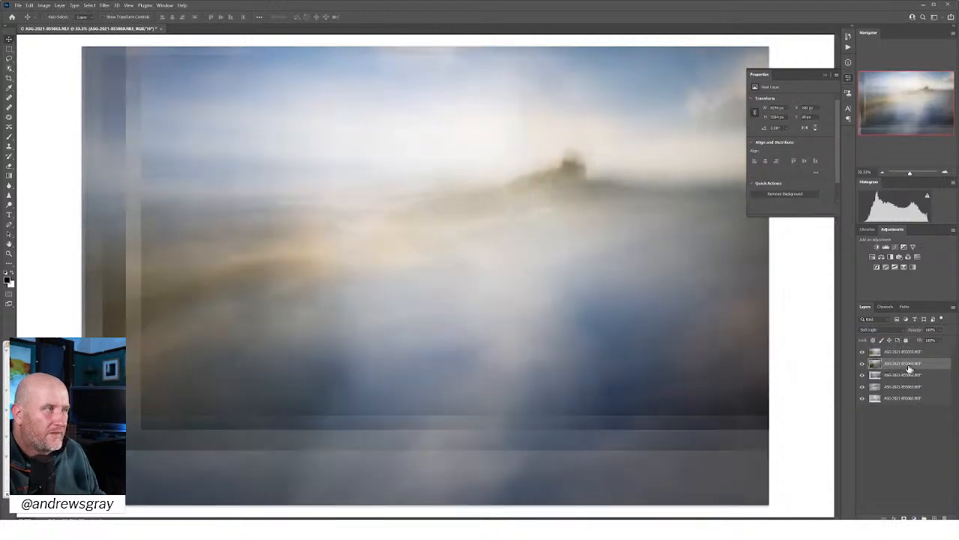
{"action": "left_click", "coordinate": [885, 330]}
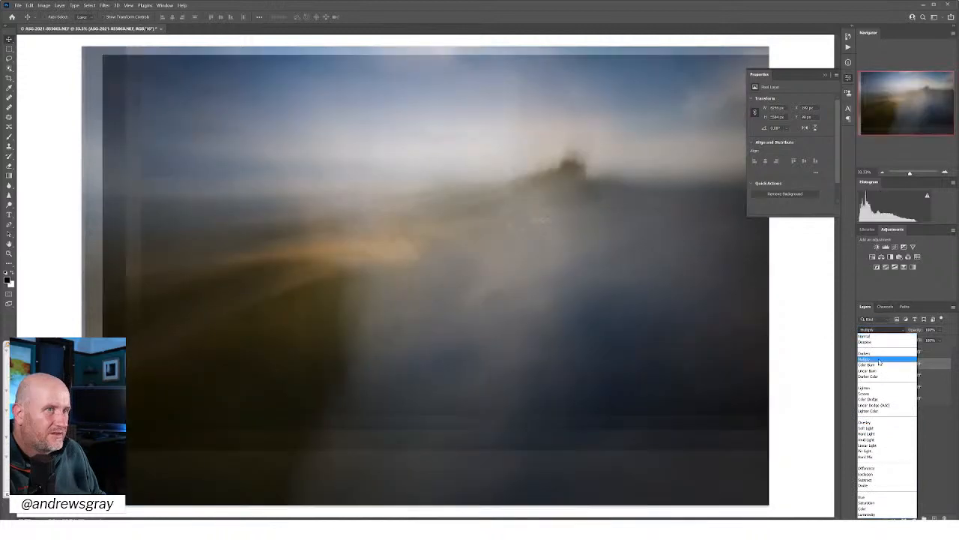
{"action": "left_click", "coordinate": [879, 362]}
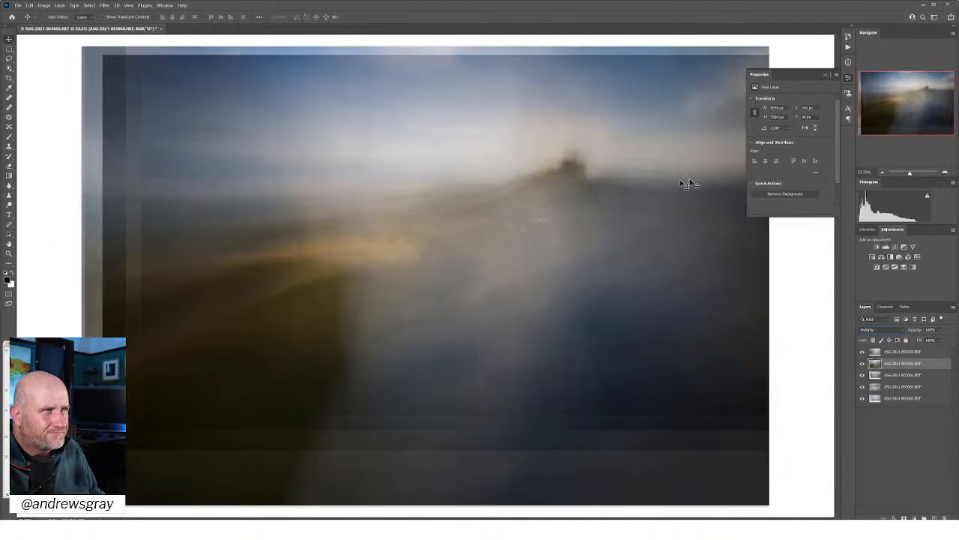
Reduce the opacity of layer 855060 to about 69%
{"action": "left_click", "coordinate": [941, 332]}
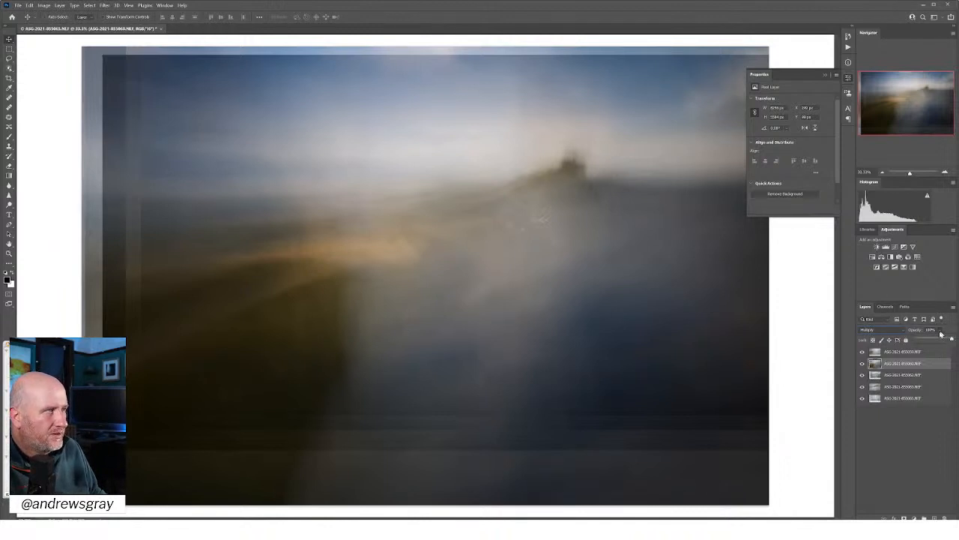
{"action": "left_click", "coordinate": [938, 339]}
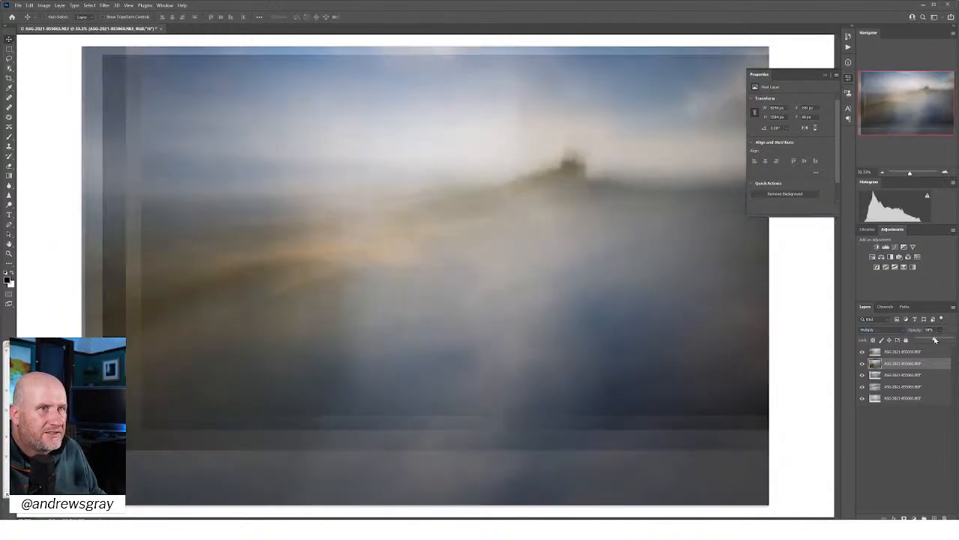
{"action": "left_click", "coordinate": [942, 339]}
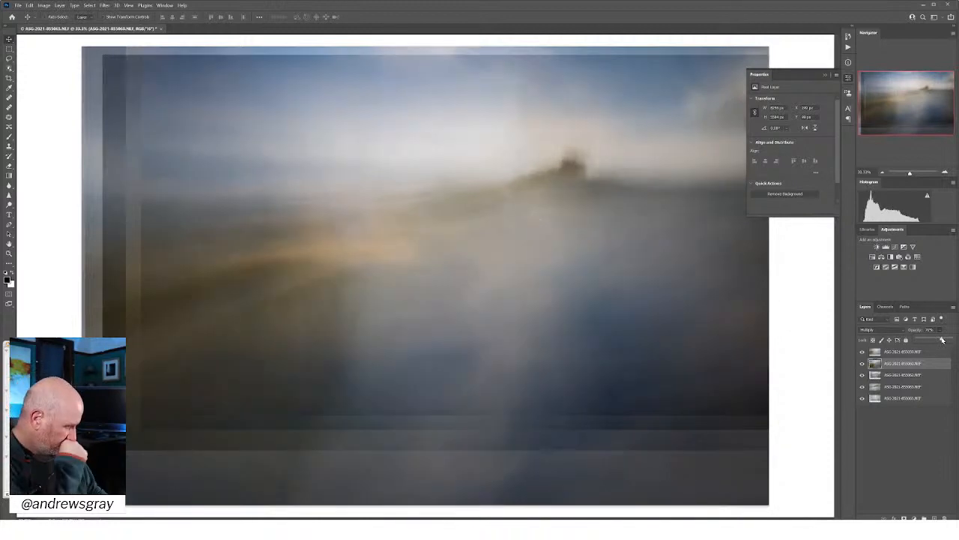
{"action": "left_click", "coordinate": [940, 339]}
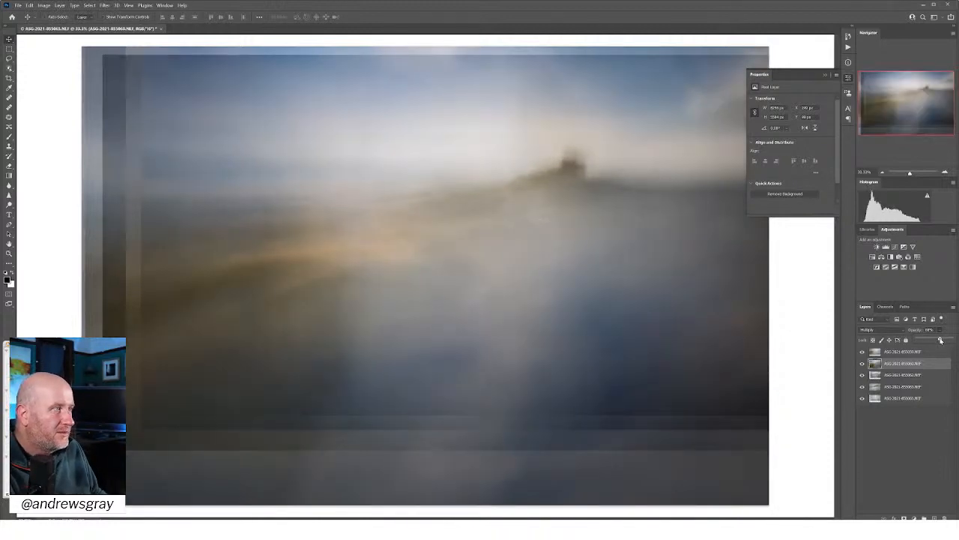
Toggle the visibility of the three lowest layers one at a time to compare their effect, leaving all of them visible
{"action": "left_click", "coordinate": [862, 375]}
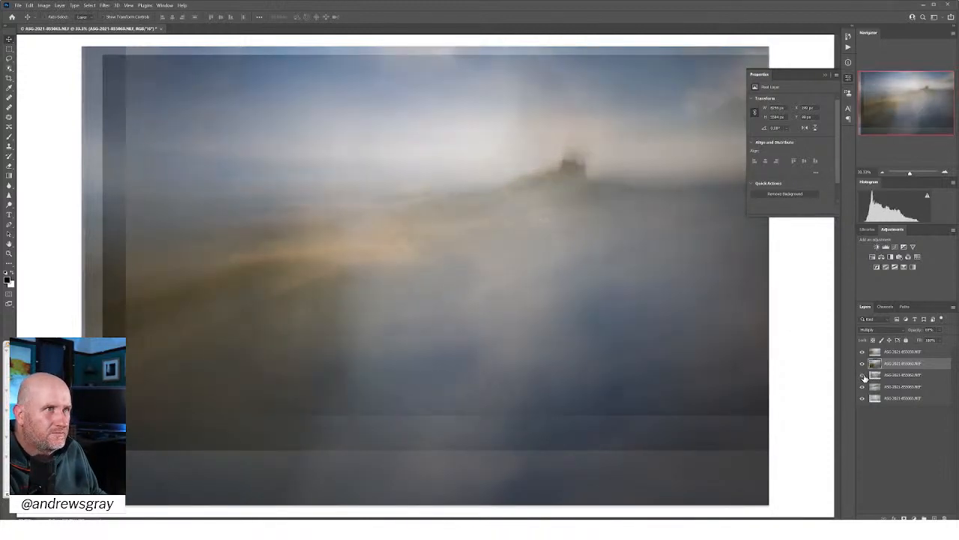
{"action": "left_click", "coordinate": [863, 375]}
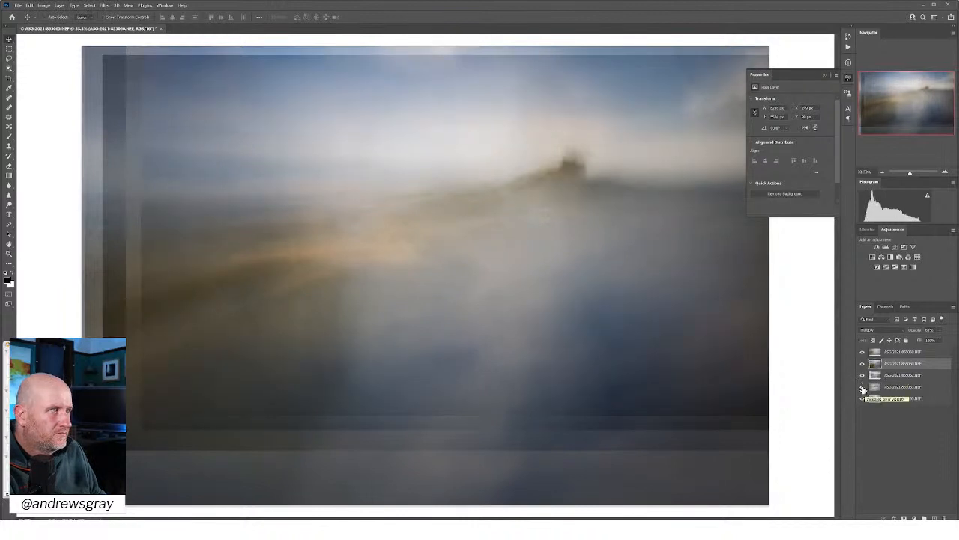
{"action": "left_click", "coordinate": [862, 387]}
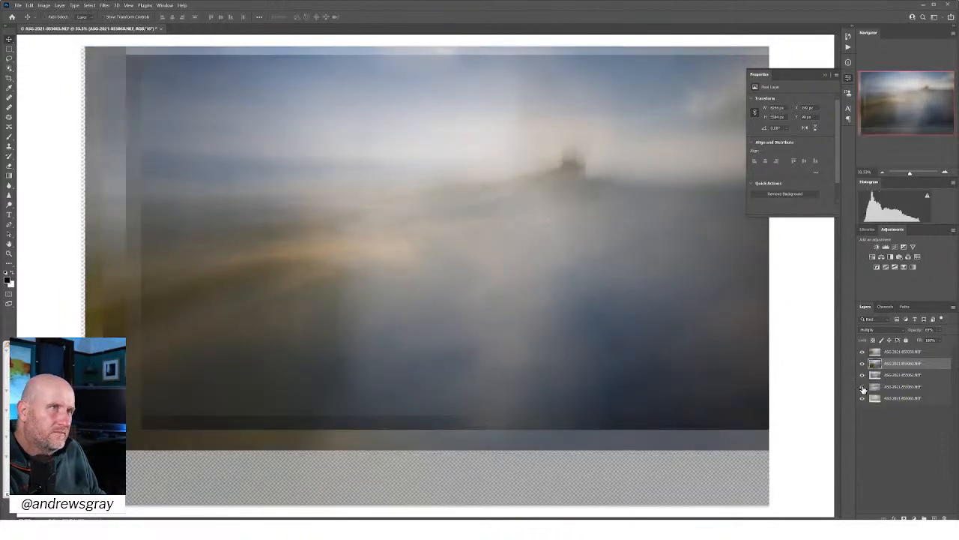
{"action": "left_click", "coordinate": [863, 388]}
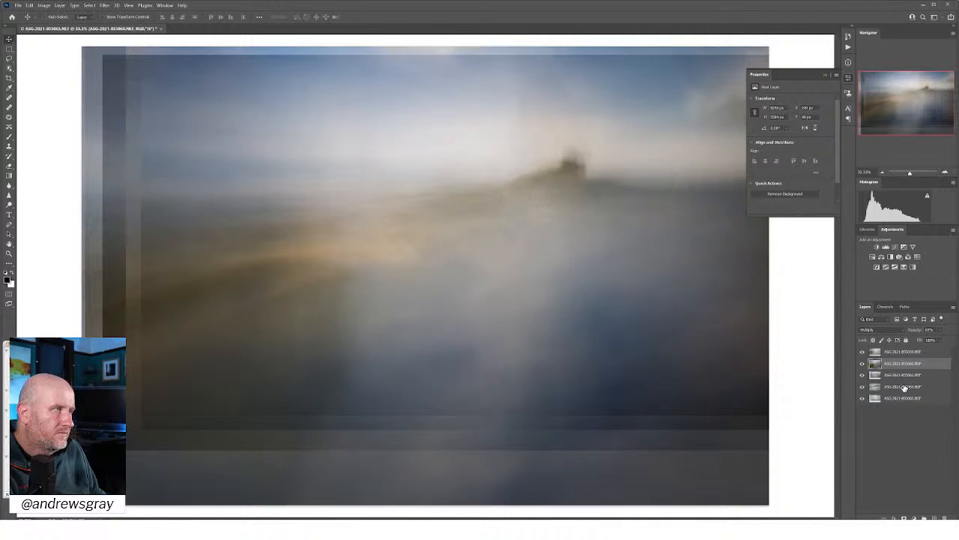
{"action": "left_click", "coordinate": [869, 399]}
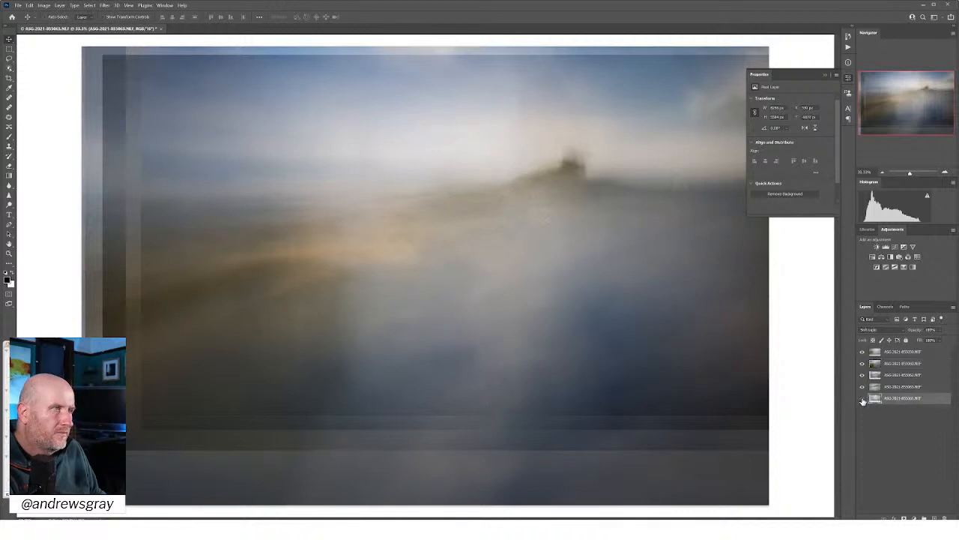
{"action": "left_click", "coordinate": [862, 399]}
{"action": "left_click", "coordinate": [862, 400]}
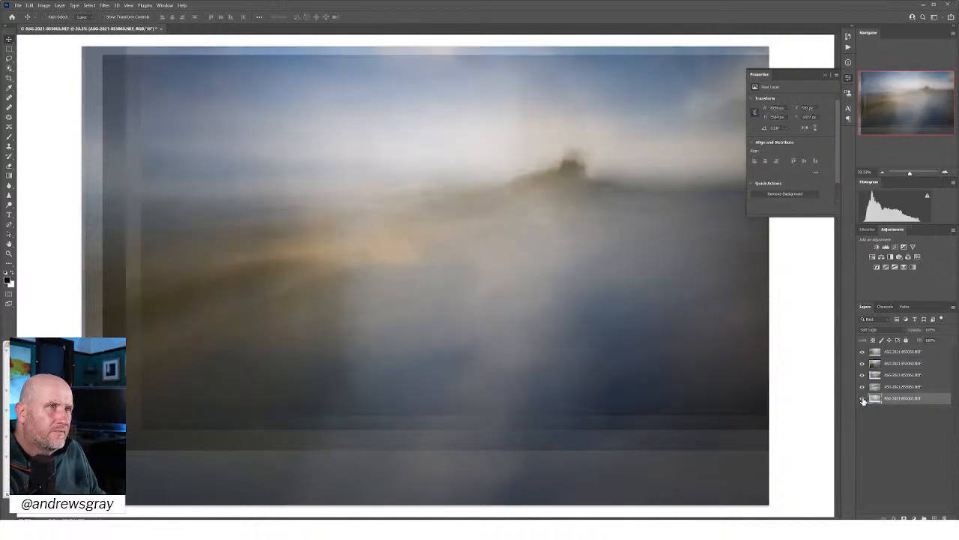
Try the Hue and Normal blend modes on the bottom layer
{"action": "left_click", "coordinate": [883, 331]}
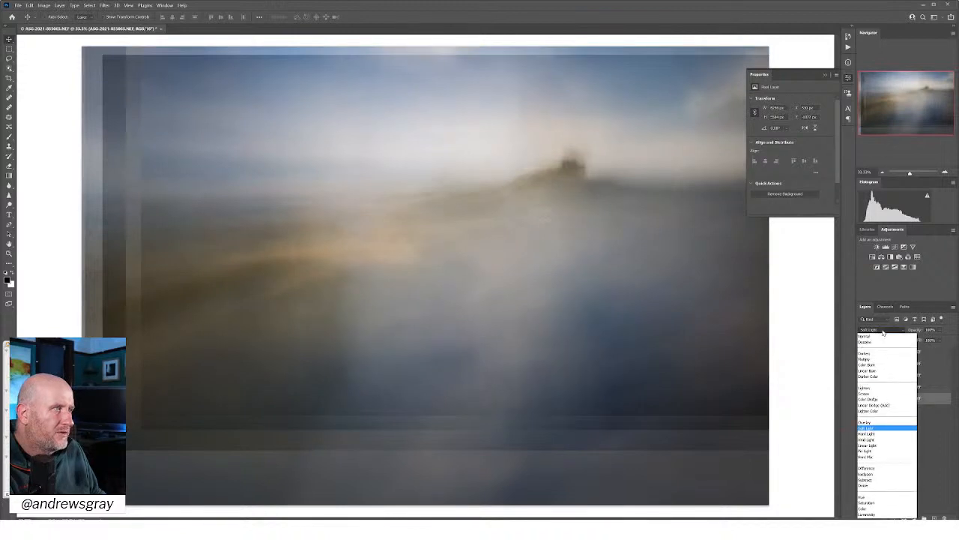
{"action": "left_click", "coordinate": [915, 487]}
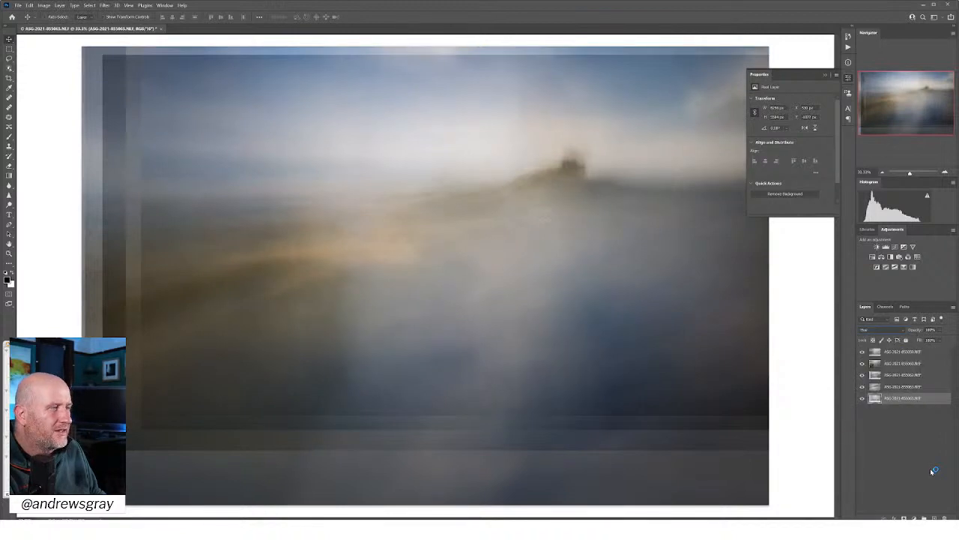
{"action": "left_click", "coordinate": [888, 331]}
{"action": "left_click", "coordinate": [888, 333]}
{"action": "left_click", "coordinate": [901, 437]}
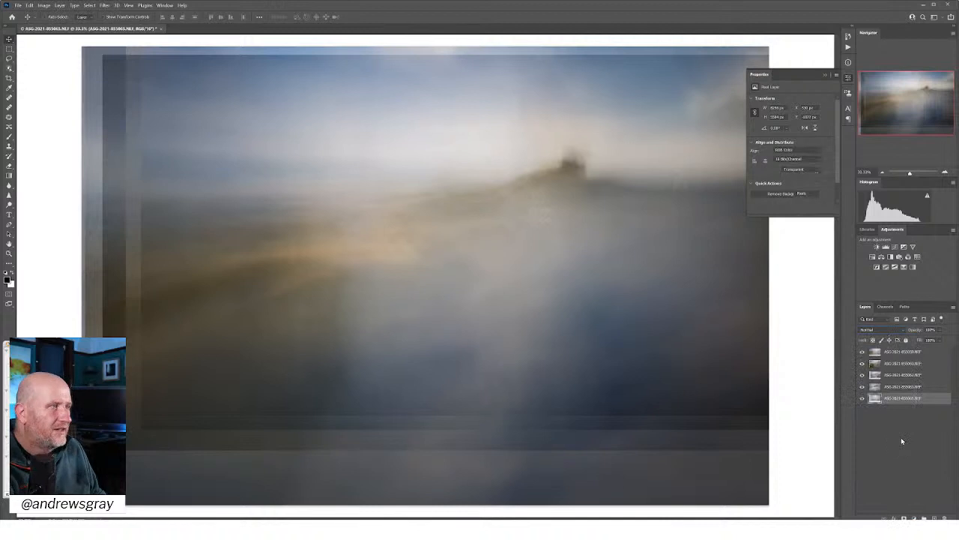
Try moving the bottom layer to the top of the stack with the Soft Light blend mode
{"action": "left_click", "coordinate": [910, 400]}
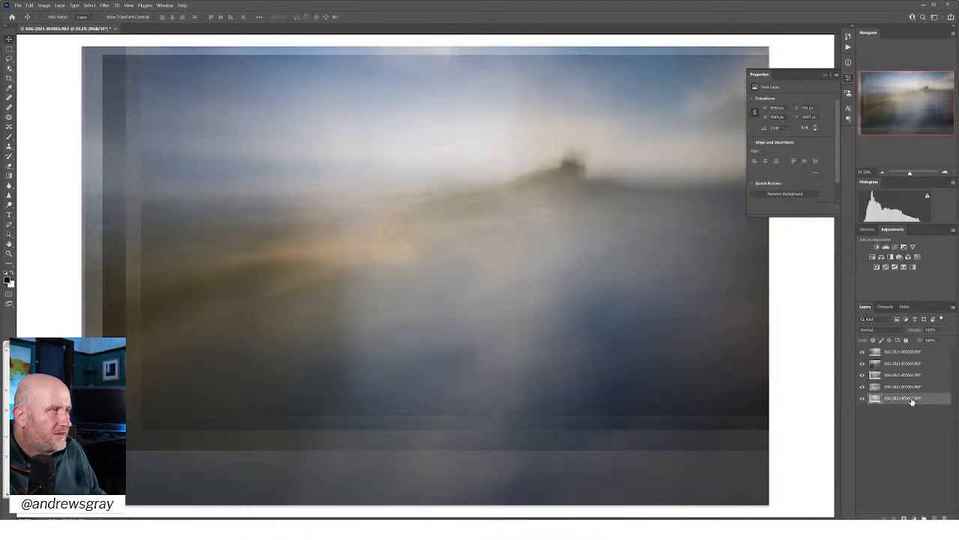
{"action": "left_click_drag", "start_coordinate": [907, 352], "coordinate": [908, 350]}
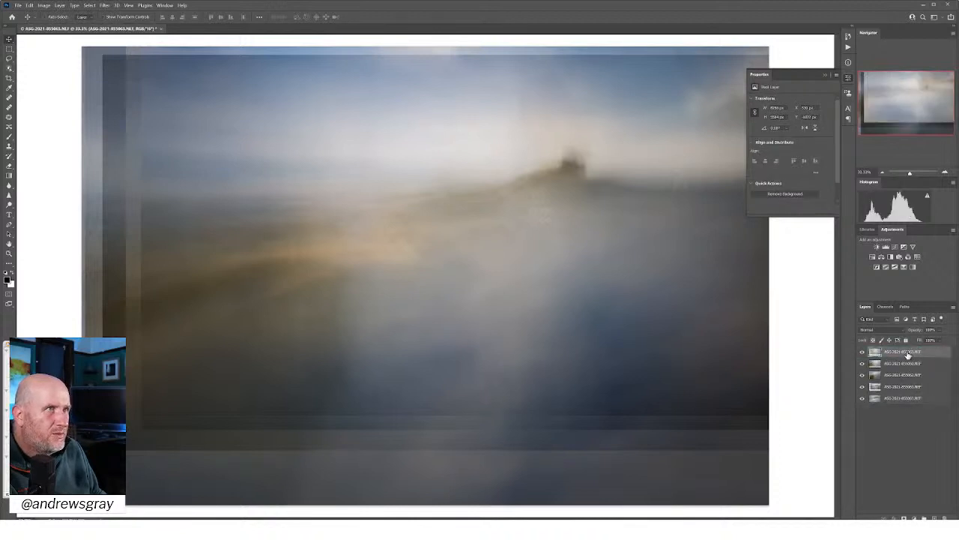
{"action": "left_click", "coordinate": [873, 330]}
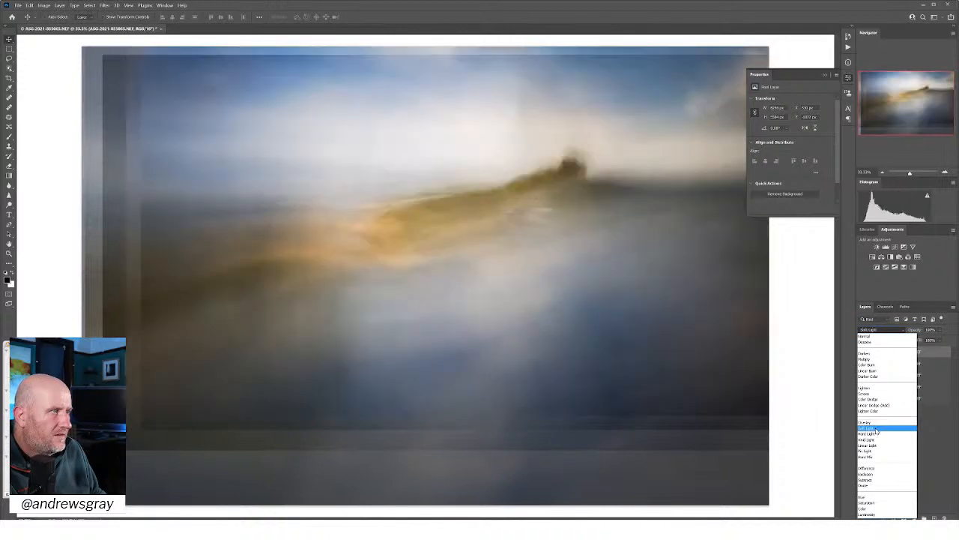
{"action": "left_click", "coordinate": [875, 429]}
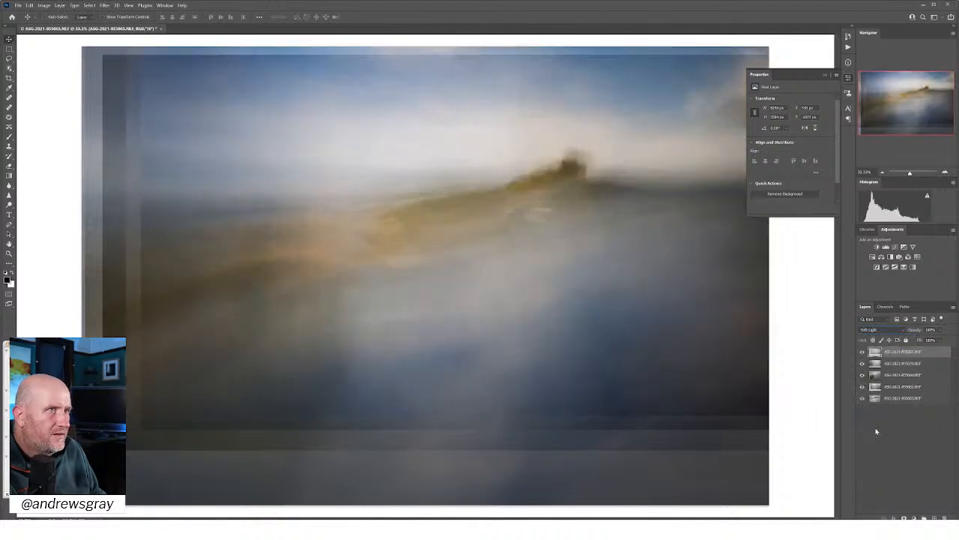
Set the moved layer's blend mode to Multiply and return it to the bottom of the layer stack
{"action": "left_click", "coordinate": [891, 331]}
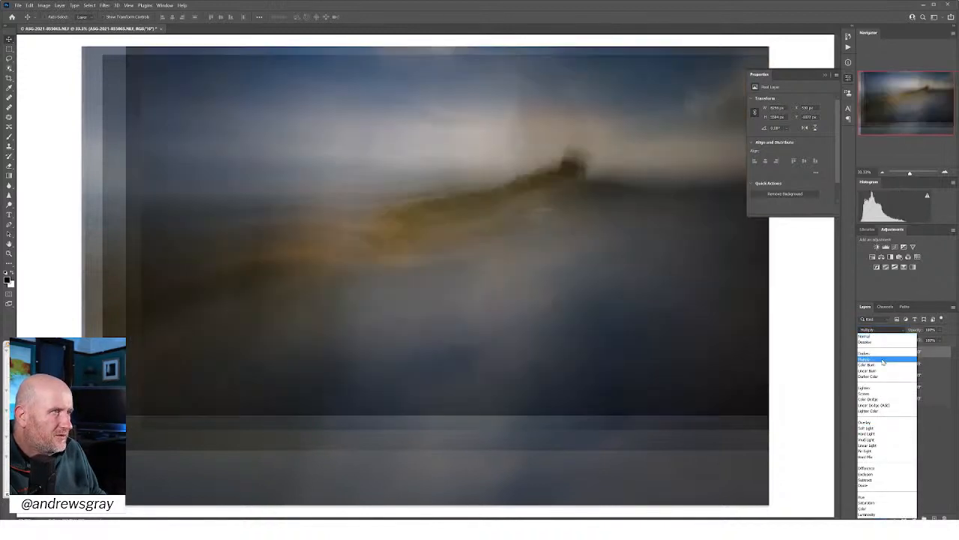
{"action": "left_click", "coordinate": [883, 362]}
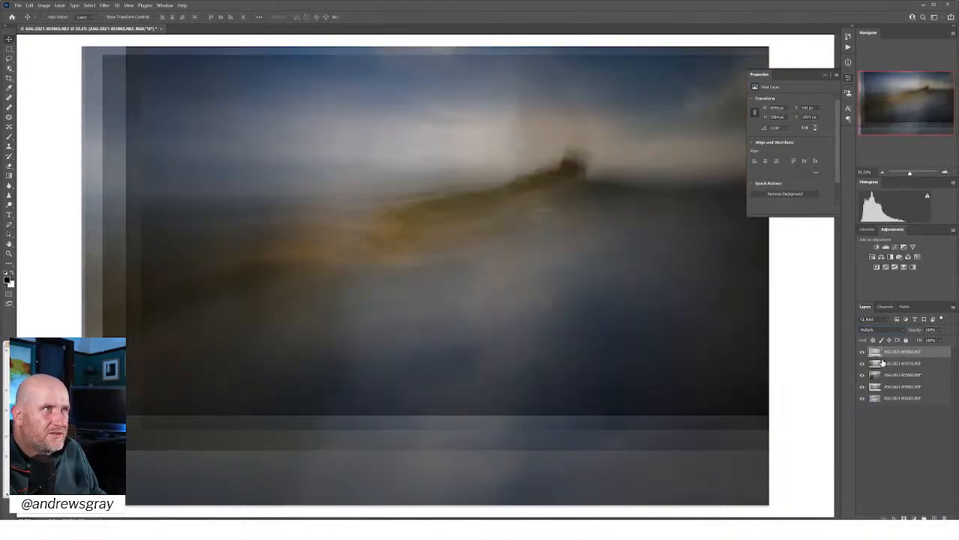
{"action": "left_click", "coordinate": [862, 352]}
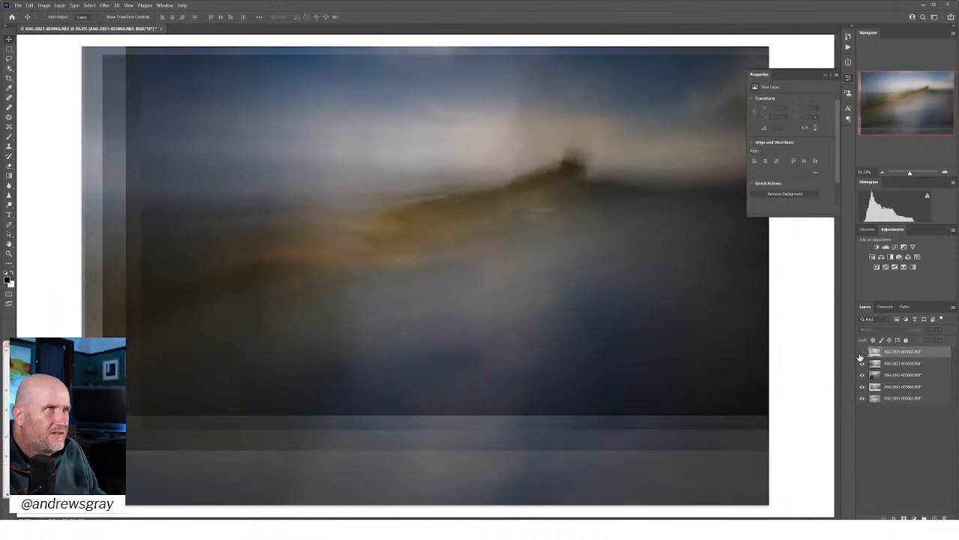
{"action": "left_click", "coordinate": [862, 353]}
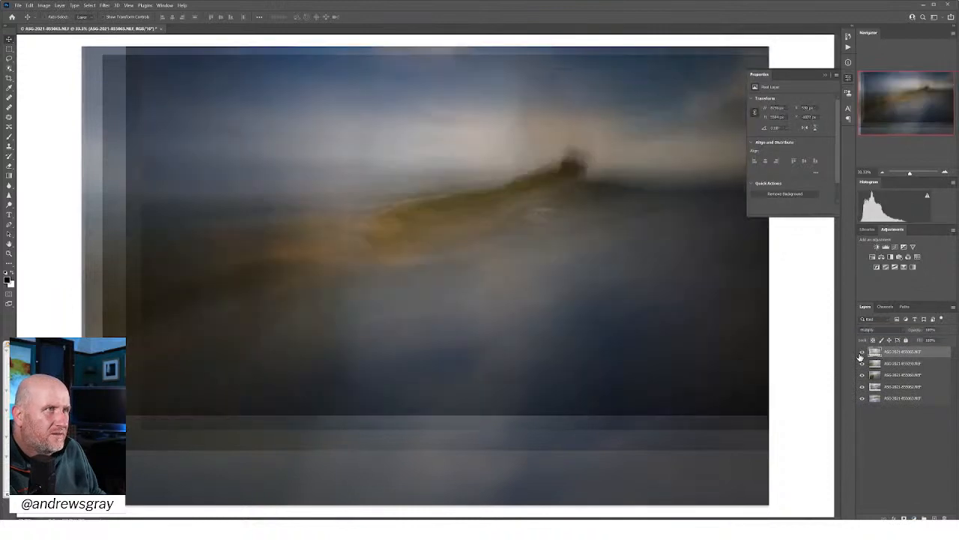
{"action": "left_click_drag", "start_coordinate": [907, 354], "coordinate": [906, 402]}
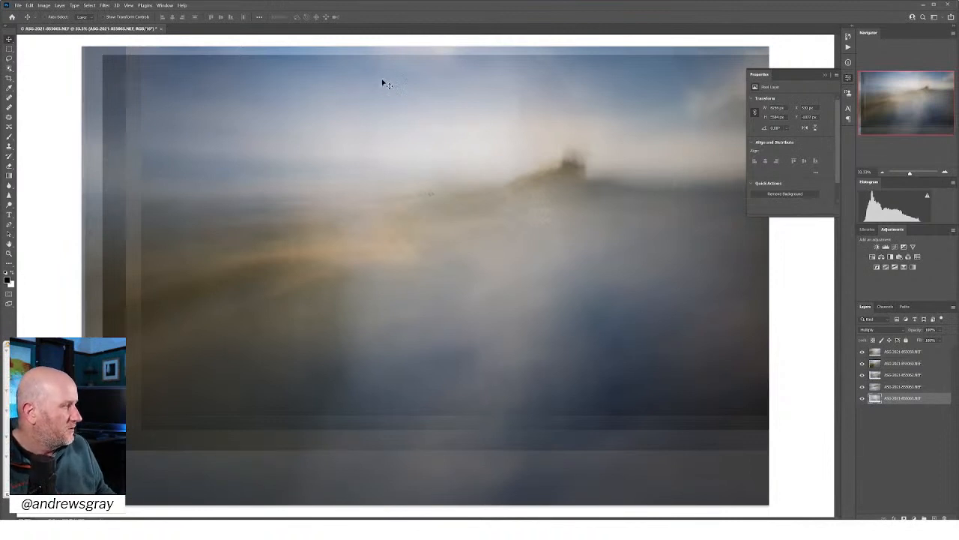
Compare the blend with layers 855060, 855062, the bottom layer and the top layer hidden and shown, leaving all visible
{"action": "left_click", "coordinate": [862, 364]}
{"action": "left_click", "coordinate": [861, 363]}
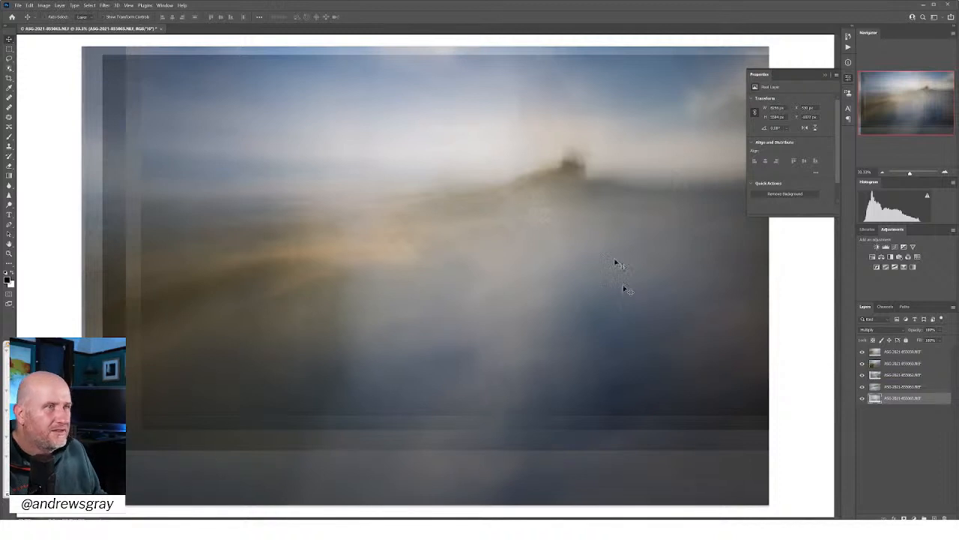
{"action": "left_click", "coordinate": [862, 375]}
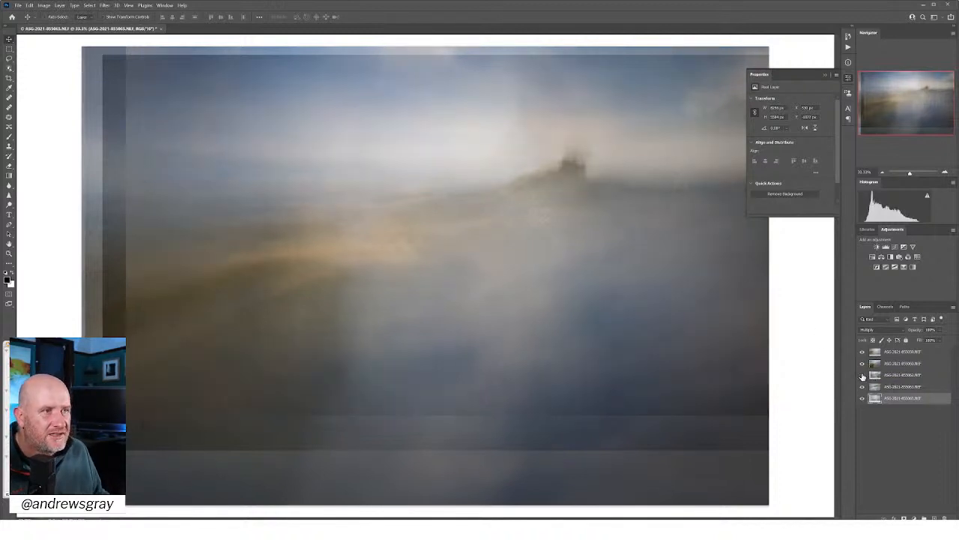
{"action": "left_click", "coordinate": [862, 375]}
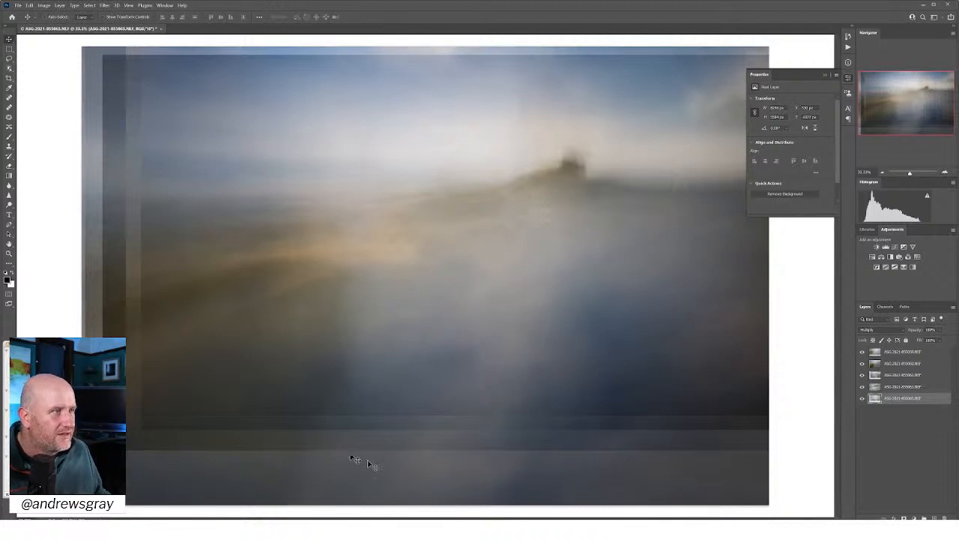
{"action": "left_click", "coordinate": [862, 374]}
{"action": "left_click", "coordinate": [862, 375]}
{"action": "left_click", "coordinate": [862, 399]}
{"action": "left_click", "coordinate": [863, 399]}
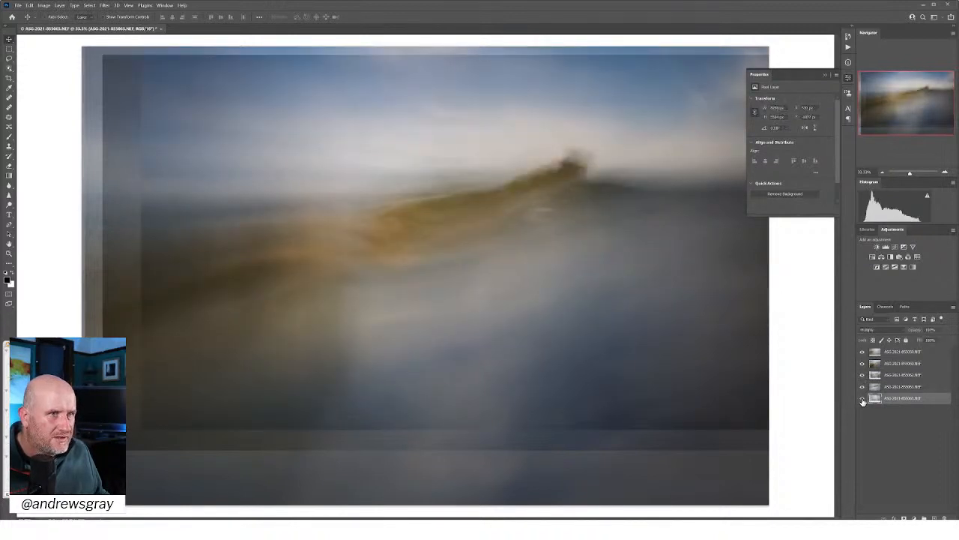
{"action": "left_click", "coordinate": [863, 352]}
{"action": "left_click", "coordinate": [863, 351]}
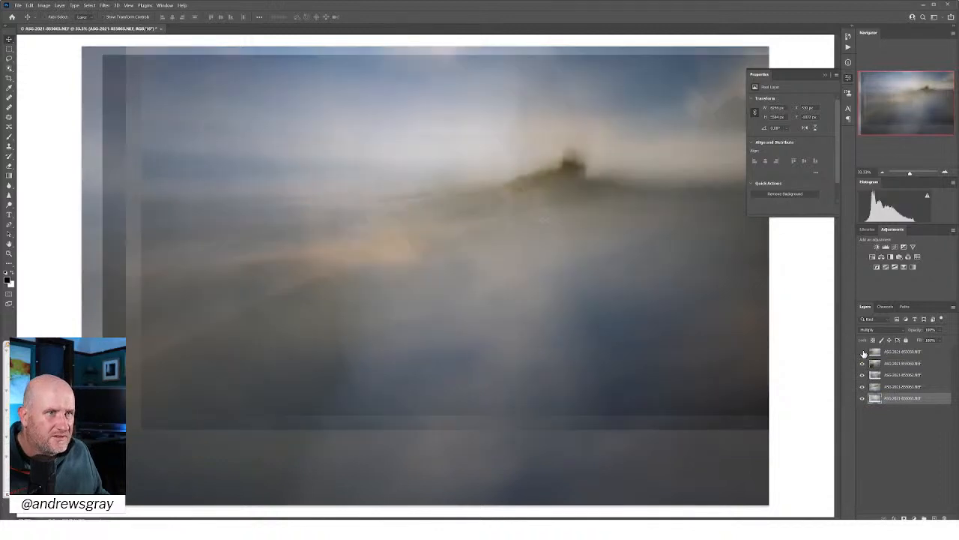
{"action": "left_click", "coordinate": [863, 352]}
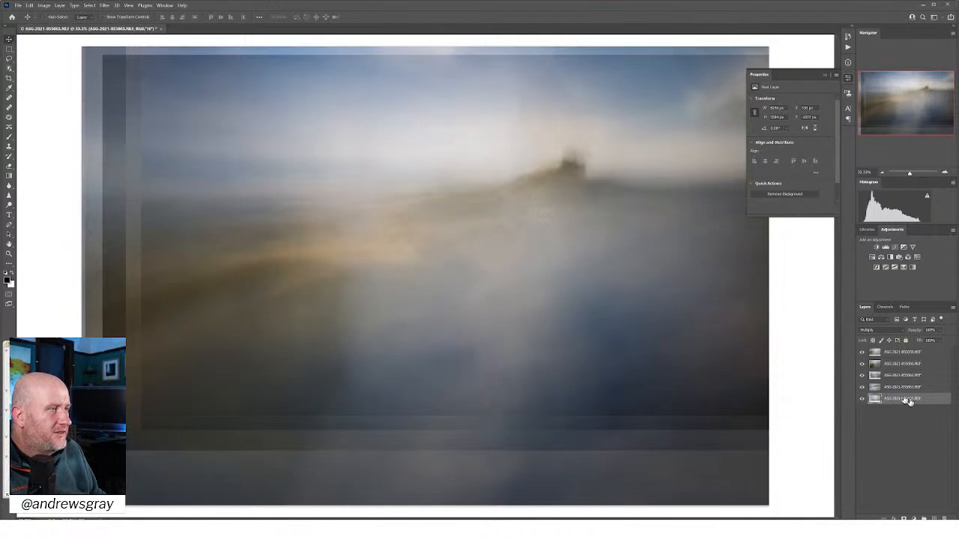
Add a layer mask to the bottom layer and draw a vertical gradient downward through the lower half of the image
{"action": "left_click", "coordinate": [904, 517]}
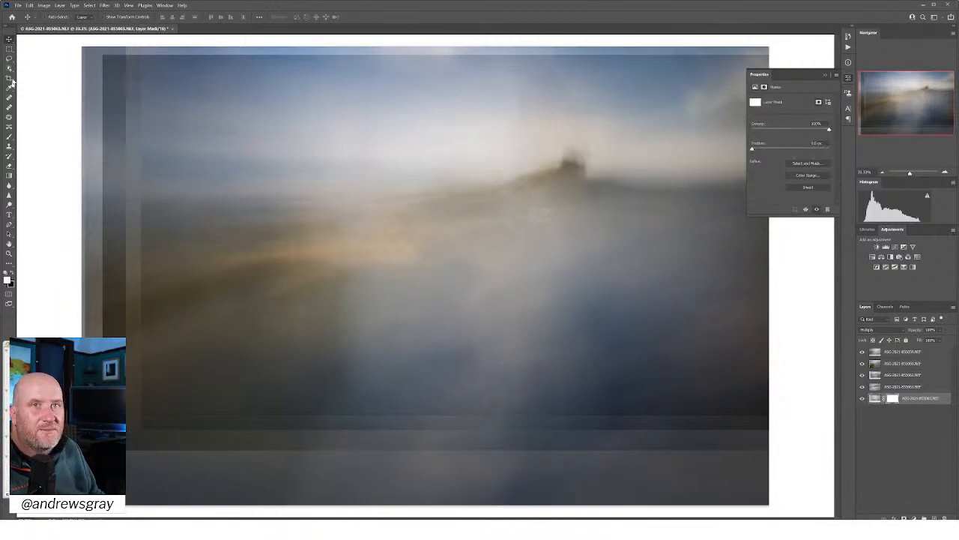
{"action": "left_click", "coordinate": [9, 176]}
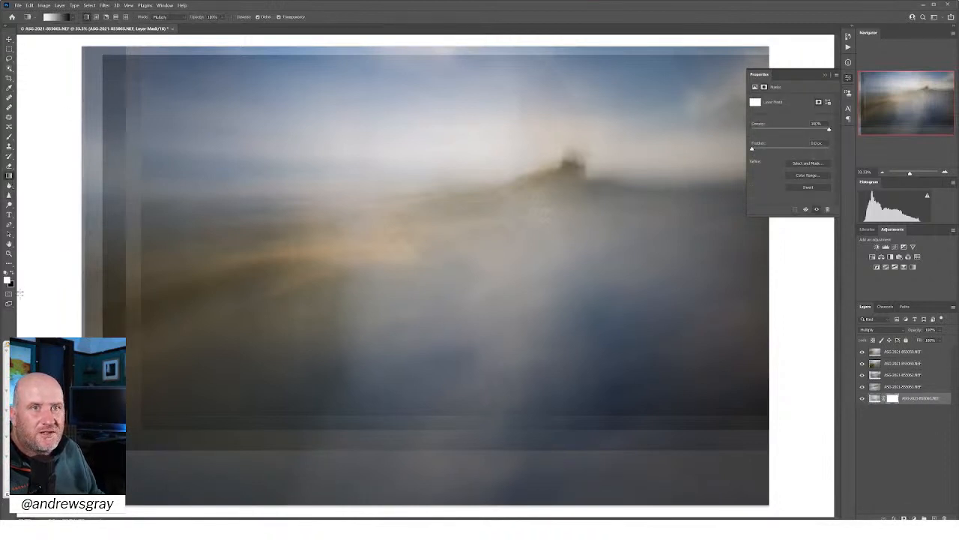
{"action": "left_click_drag", "start_coordinate": [500, 321], "coordinate": [505, 444]}
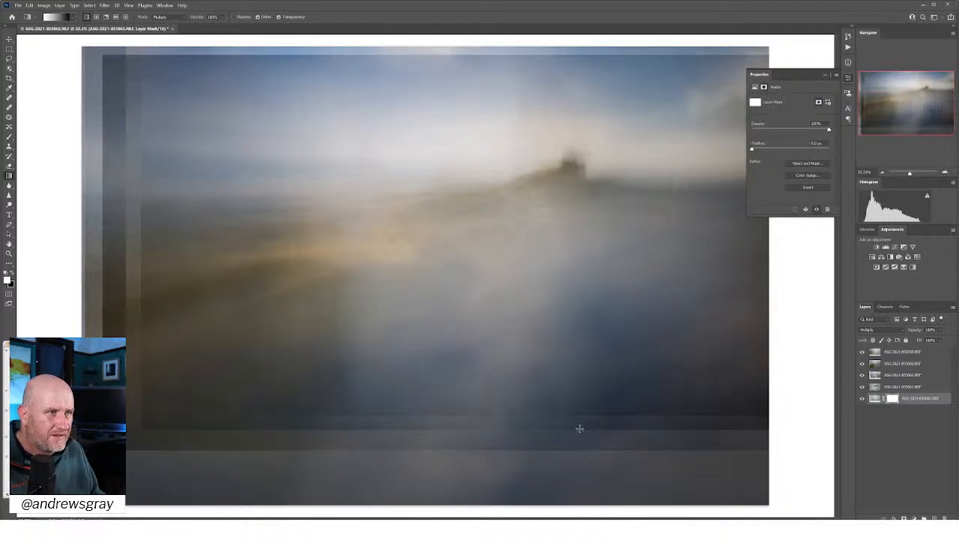
Fade the bottom layer's lower and left frame edges with a downward and a leftward gradient on its mask, redoing the leftward one once
{"action": "left_click_drag", "start_coordinate": [523, 305], "coordinate": [523, 408]}
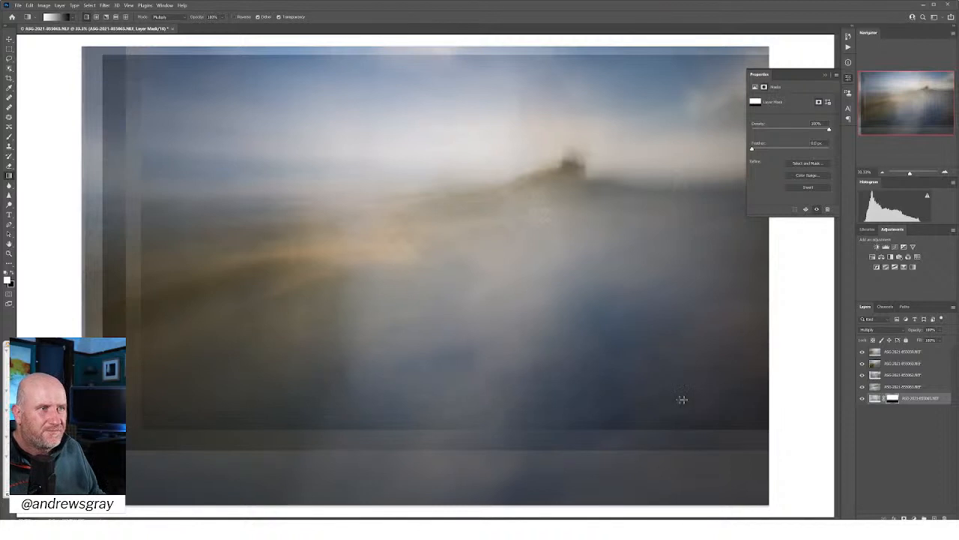
{"action": "left_click_drag", "start_coordinate": [305, 333], "coordinate": [147, 330]}
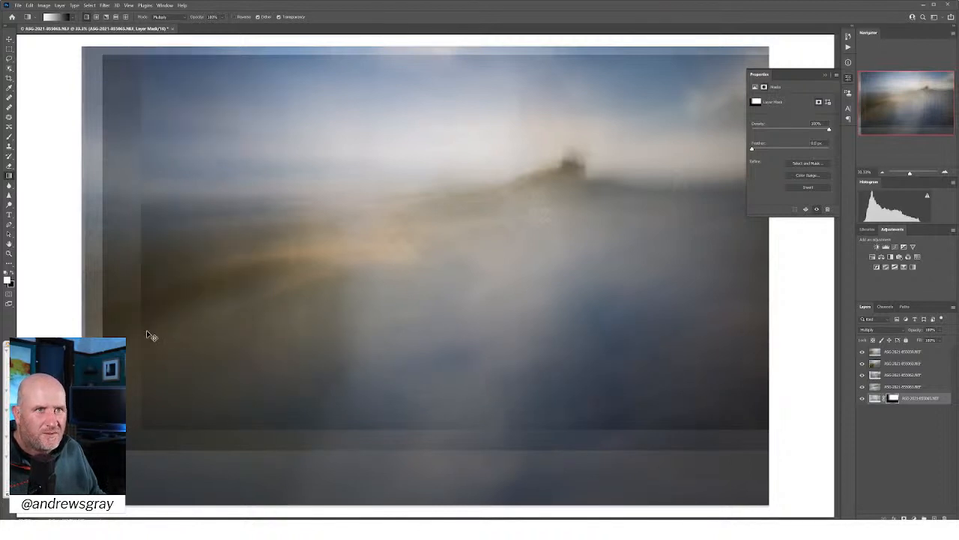
{"action": "key", "text": "ctrl+z"}
{"action": "left_click_drag", "start_coordinate": [251, 321], "coordinate": [128, 313]}
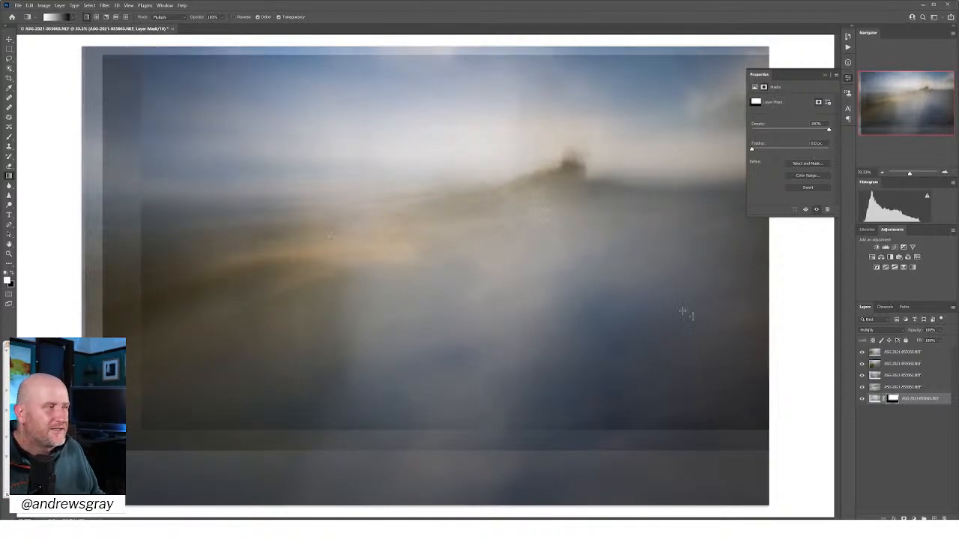
Add a mask to layer 855062 and draw a leftward gradient near its left edge and a downward one through its lower part
{"action": "left_click", "coordinate": [892, 373]}
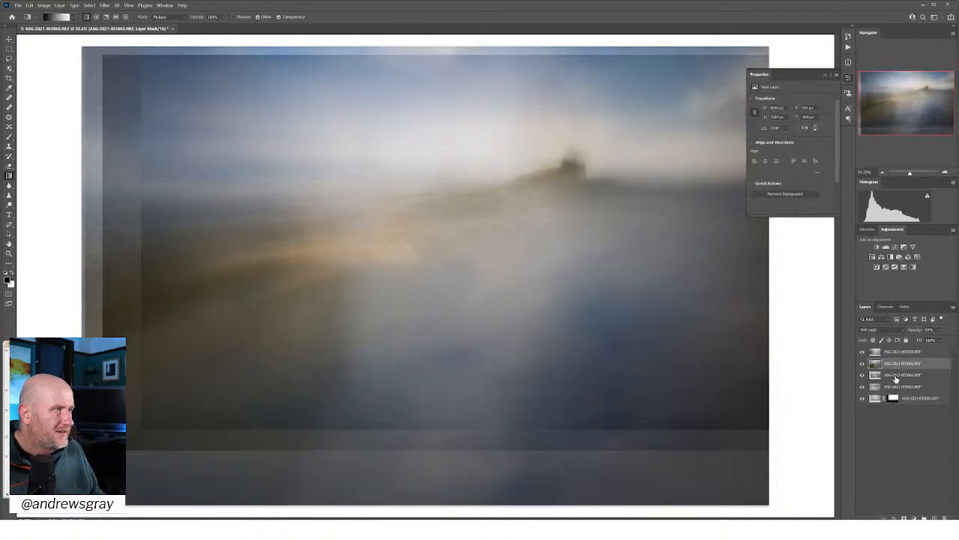
{"action": "left_click", "coordinate": [904, 518]}
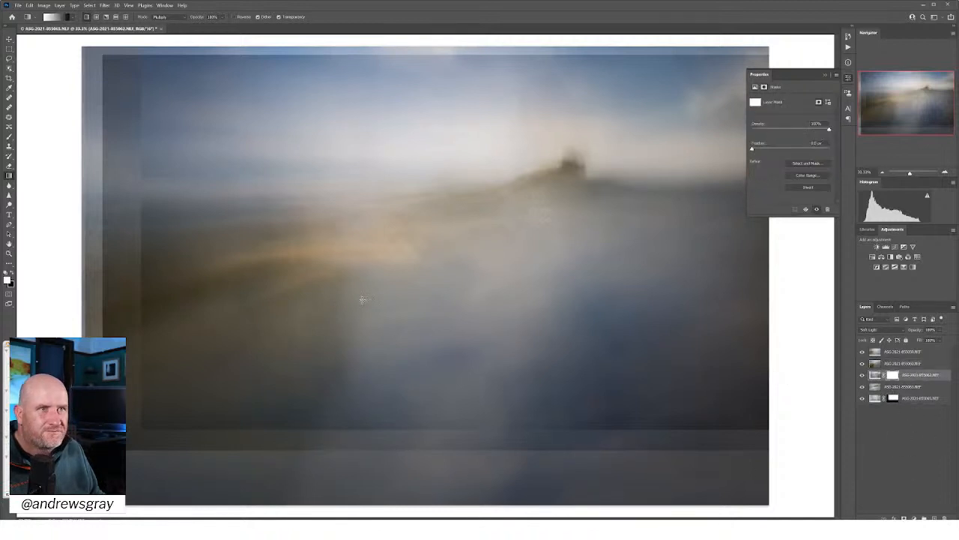
{"action": "left_click_drag", "start_coordinate": [287, 273], "coordinate": [146, 267]}
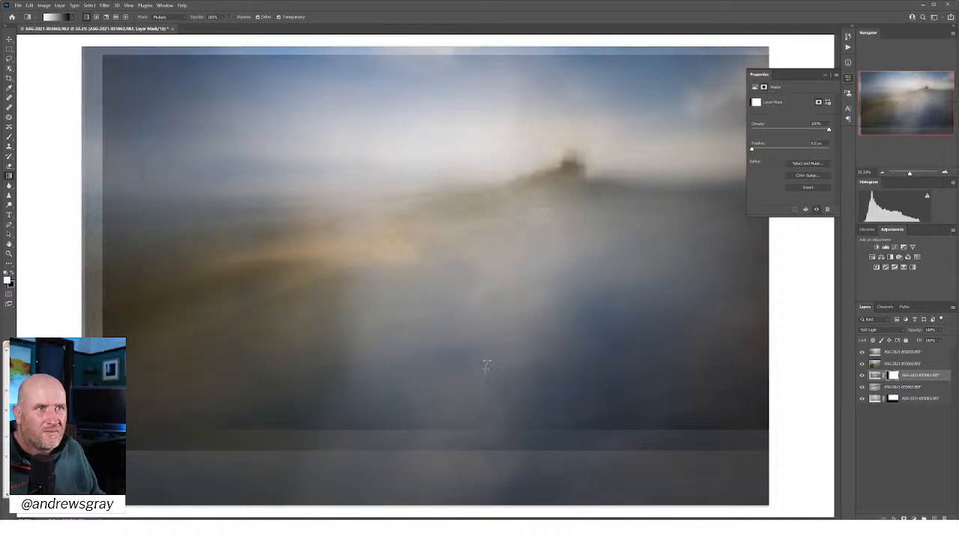
{"action": "left_click_drag", "start_coordinate": [467, 329], "coordinate": [461, 426]}
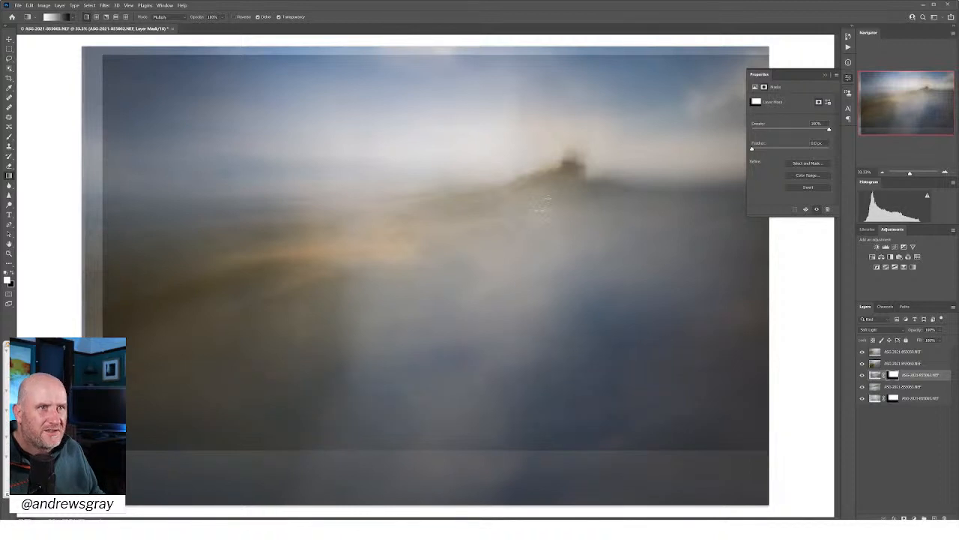
Add a mask to the top layer and draw a downward gradient through the lower half of the image
{"action": "left_click", "coordinate": [904, 352]}
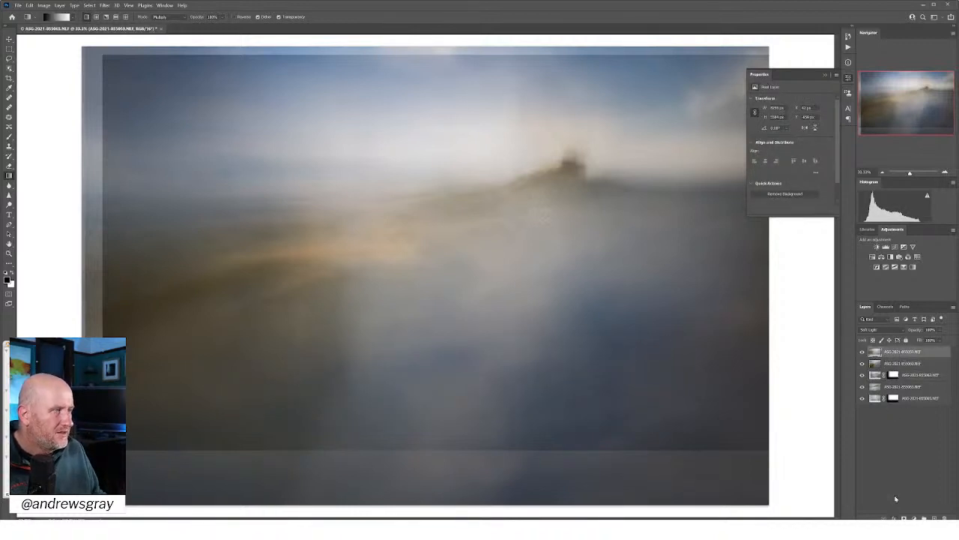
{"action": "left_click", "coordinate": [905, 518]}
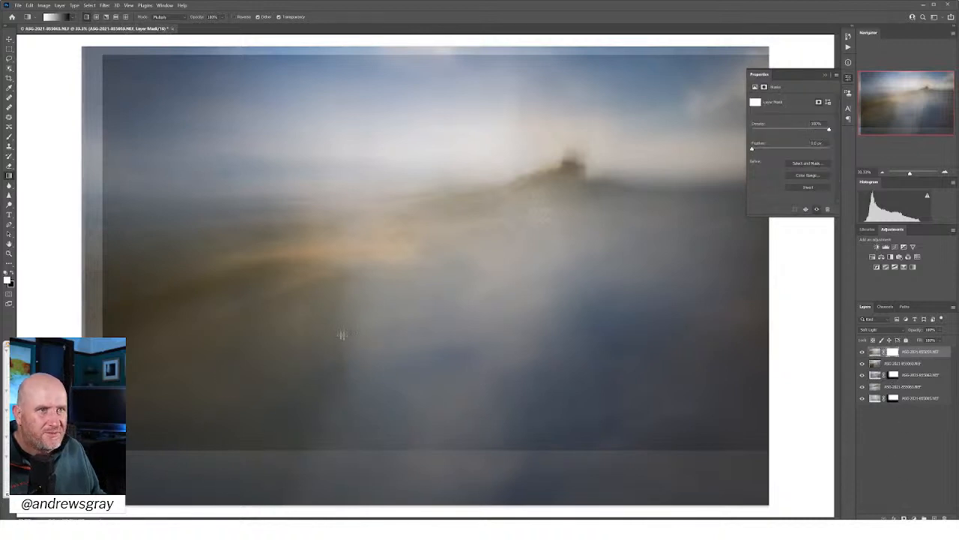
{"action": "left_click_drag", "start_coordinate": [427, 299], "coordinate": [424, 447]}
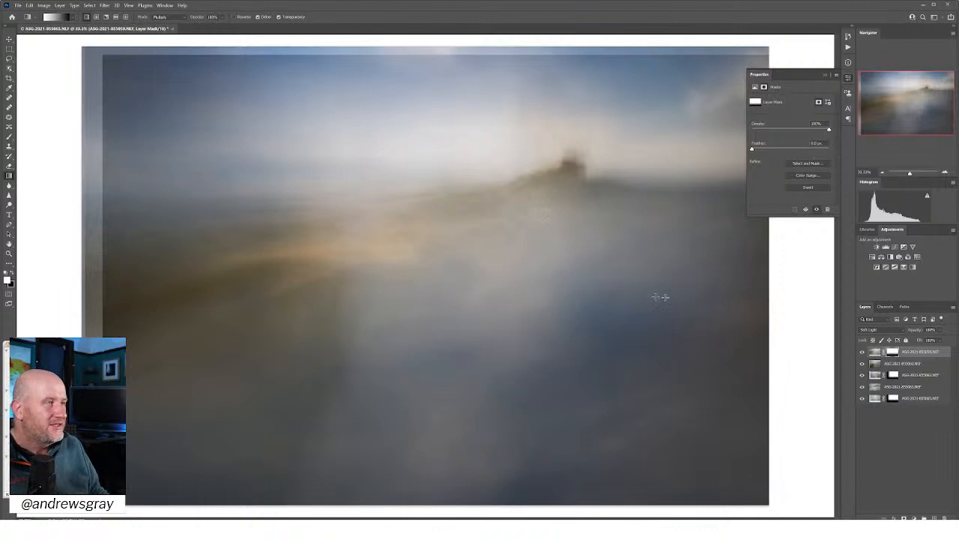
Compare the image with layer 855060 hidden and shown, and raise that layer's opacity to about 77%
{"action": "left_click", "coordinate": [863, 364]}
{"action": "left_click", "coordinate": [863, 365]}
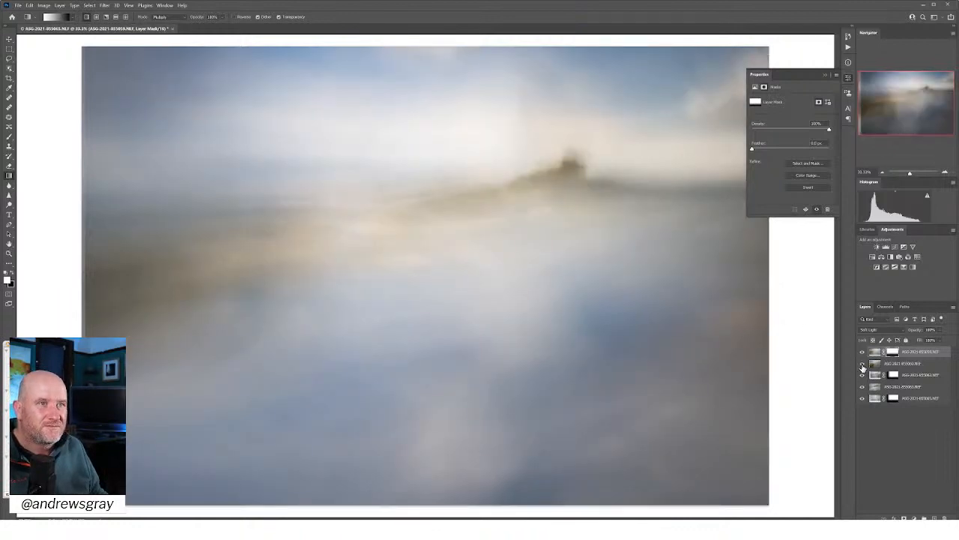
{"action": "left_click", "coordinate": [930, 366]}
{"action": "left_click", "coordinate": [941, 331]}
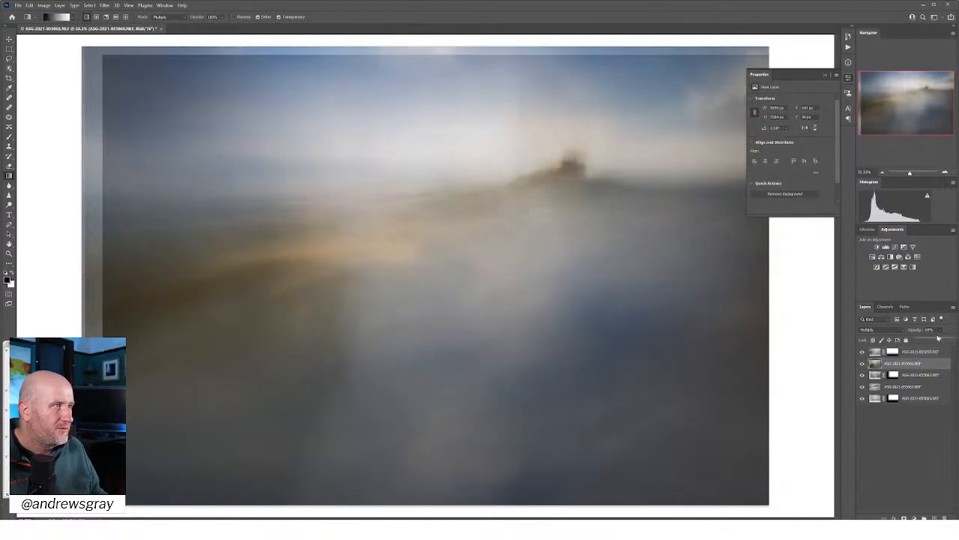
{"action": "mouse_move", "coordinate": [942, 341]}
{"action": "left_mouse_down"}
{"action": "mouse_move", "coordinate": [956, 341]}
{"action": "mouse_move", "coordinate": [946, 343]}
{"action": "left_mouse_up"}
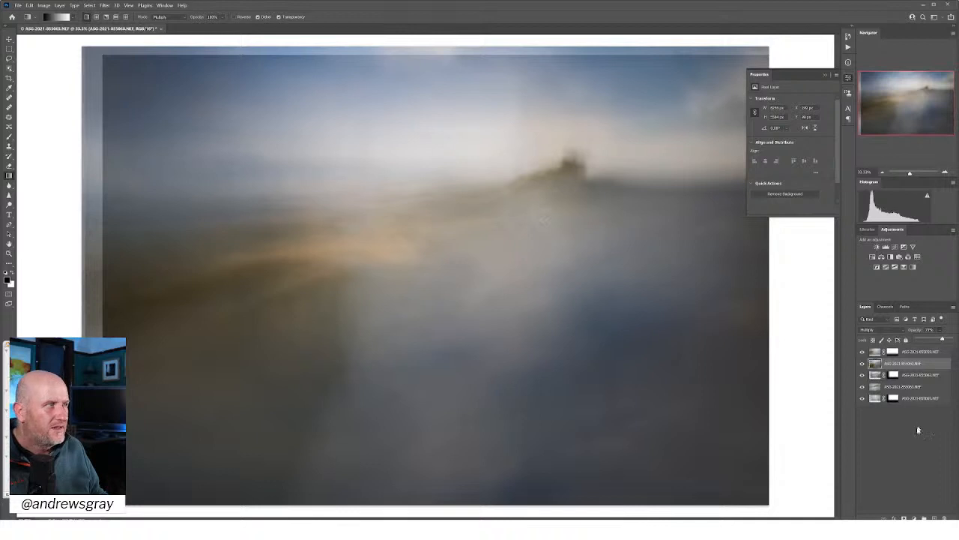
{"action": "left_click", "coordinate": [943, 429]}
Add a mask to layer 855060 and draw upward gradients through the sky to fade its top edge
{"action": "left_click", "coordinate": [923, 354]}
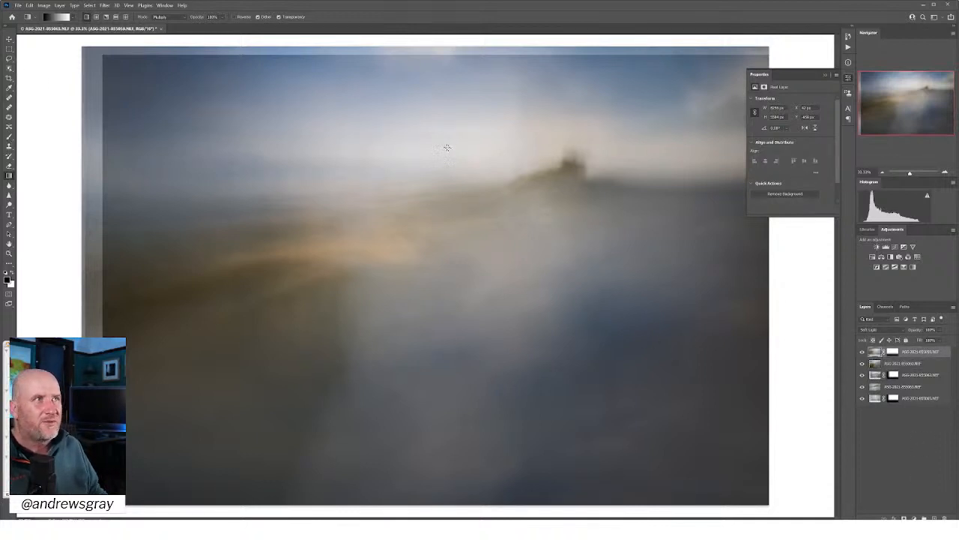
{"action": "left_click", "coordinate": [903, 364]}
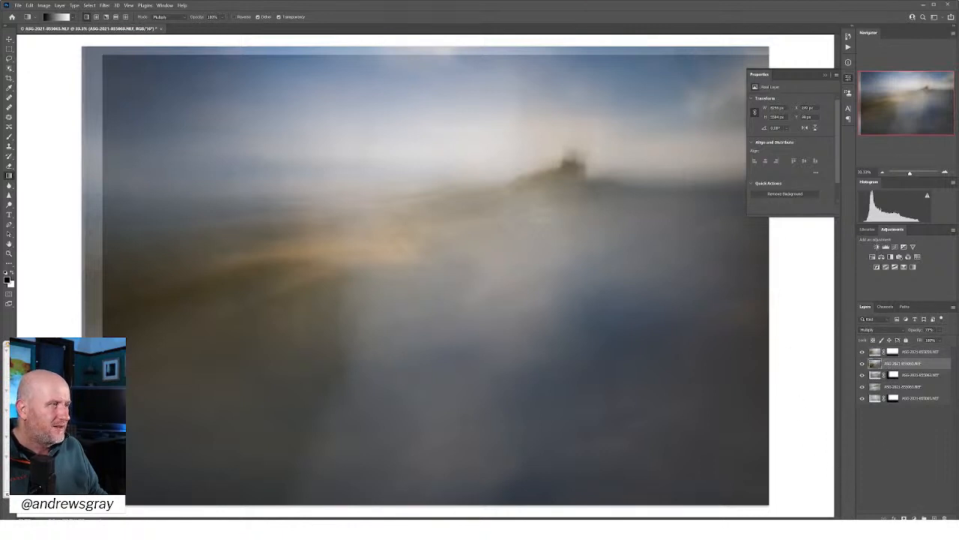
{"action": "left_click", "coordinate": [904, 518]}
{"action": "left_click_drag", "start_coordinate": [465, 148], "coordinate": [463, 57]}
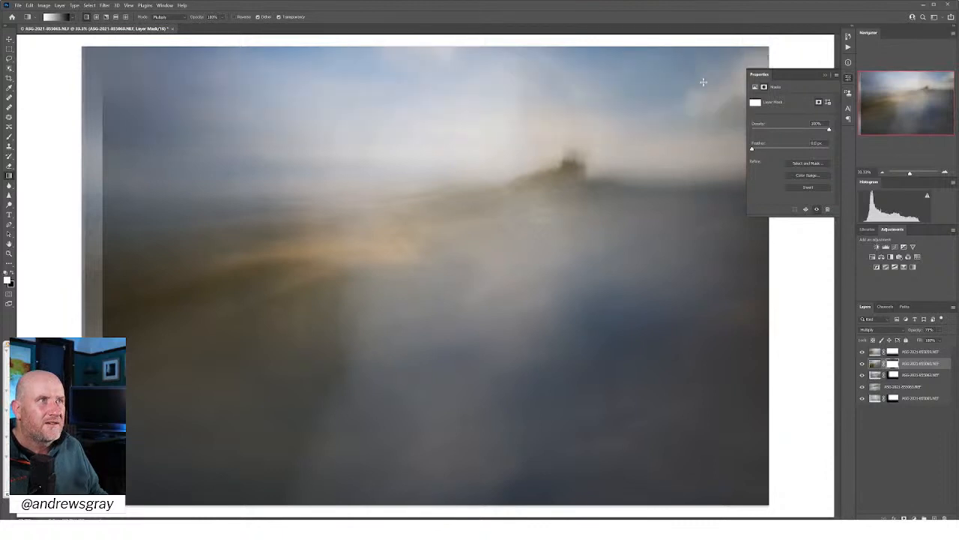
{"action": "left_click_drag", "start_coordinate": [283, 212], "coordinate": [274, 135]}
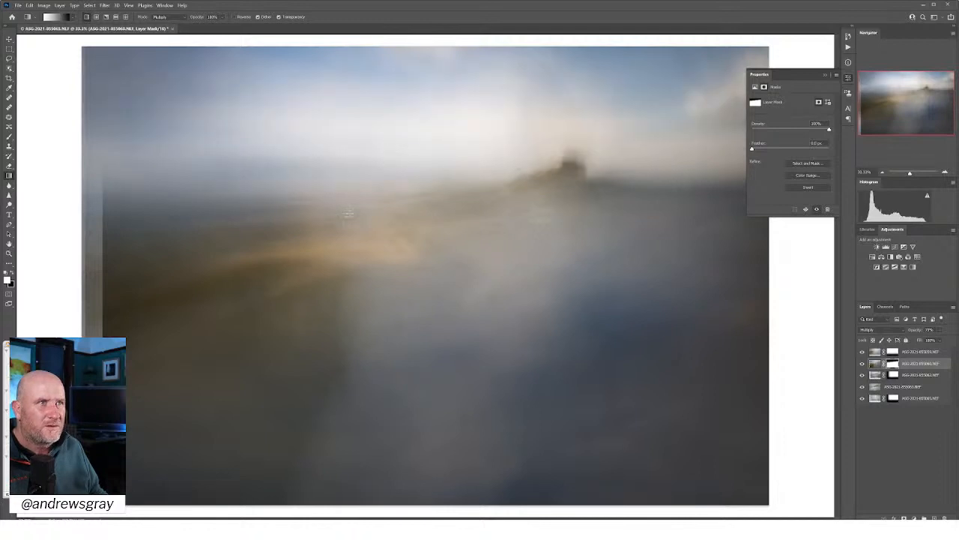
{"action": "left_click_drag", "start_coordinate": [338, 155], "coordinate": [338, 153]}
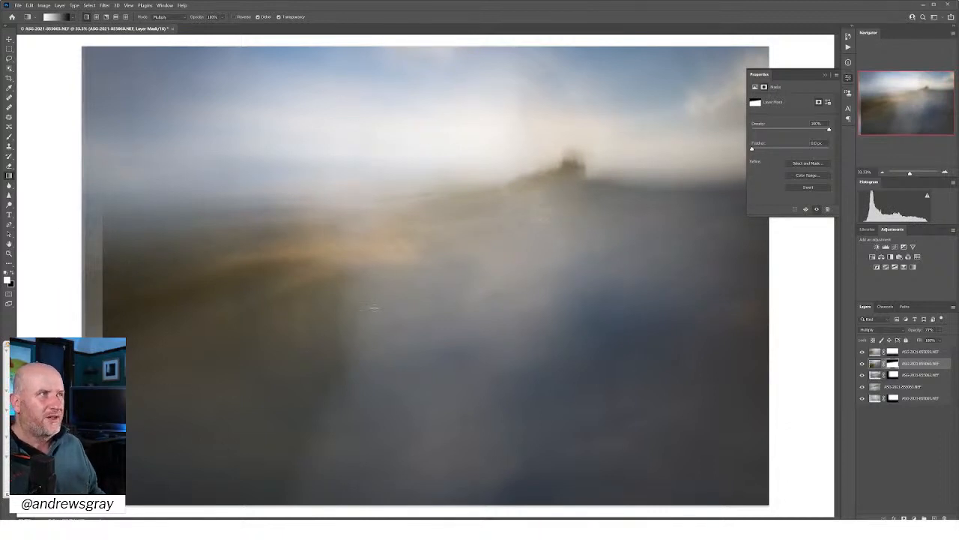
Crop the canvas slightly inward on the left to remove the remaining overlapping strip
{"action": "left_click", "coordinate": [8, 79]}
{"action": "mouse_move", "coordinate": [84, 270]}
{"action": "left_mouse_down"}
{"action": "mouse_move", "coordinate": [101, 273]}
{"action": "mouse_move", "coordinate": [93, 275]}
{"action": "left_mouse_up"}
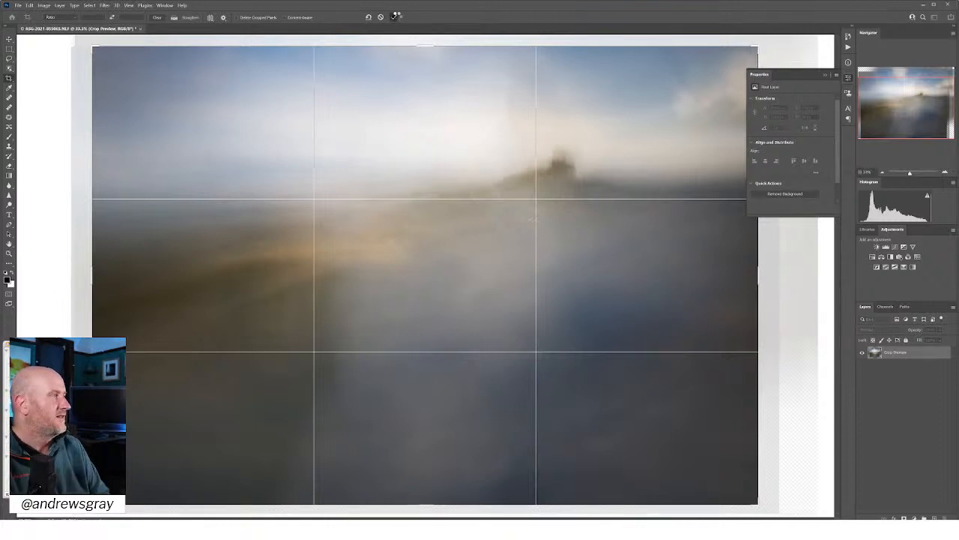
{"action": "left_click", "coordinate": [396, 16]}
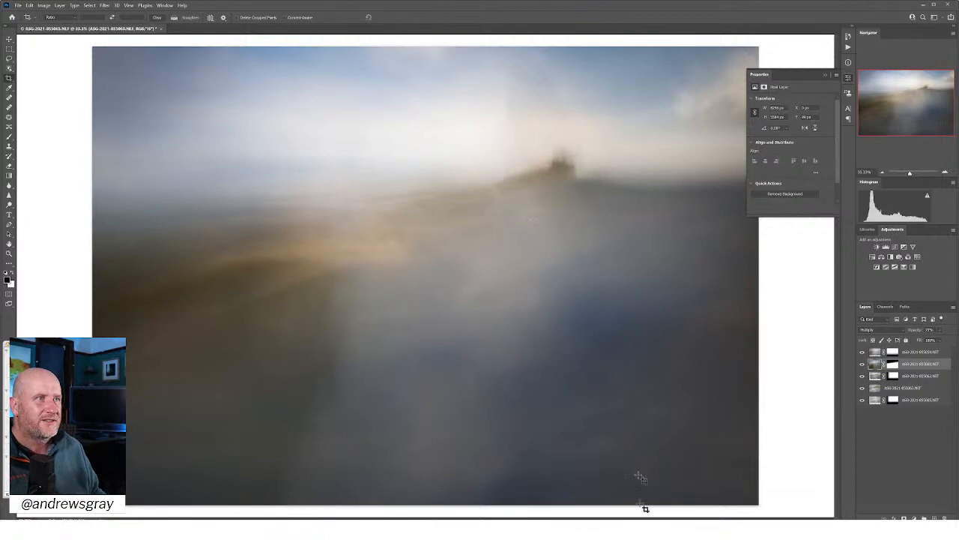
Try shifting the overall hue with a Hue/Saturation adjustment layer above the stack, and delete that adjustment layer
{"action": "left_click", "coordinate": [928, 352]}
{"action": "left_click", "coordinate": [872, 257]}
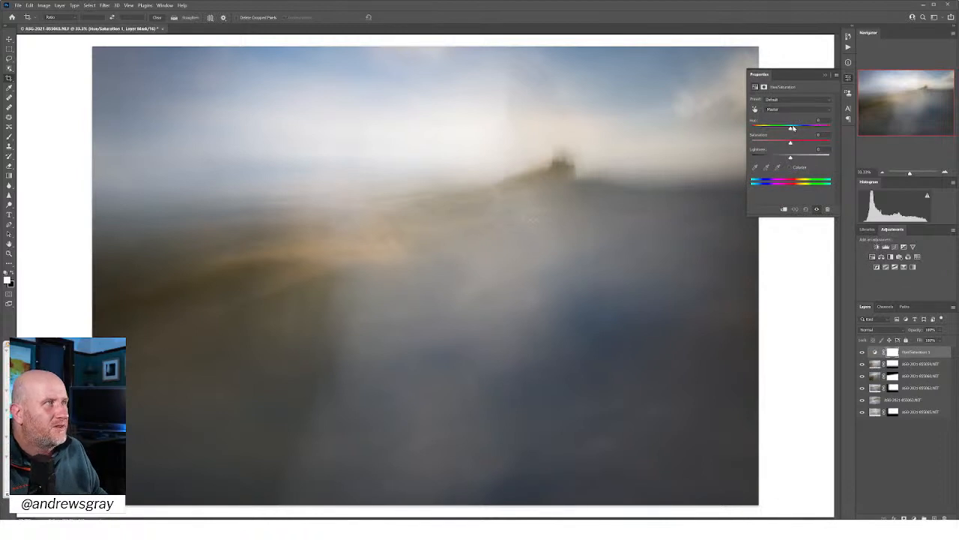
{"action": "mouse_move", "coordinate": [790, 131]}
{"action": "left_mouse_down"}
{"action": "mouse_move", "coordinate": [806, 131]}
{"action": "mouse_move", "coordinate": [772, 129]}
{"action": "mouse_move", "coordinate": [787, 131]}
{"action": "left_mouse_up"}
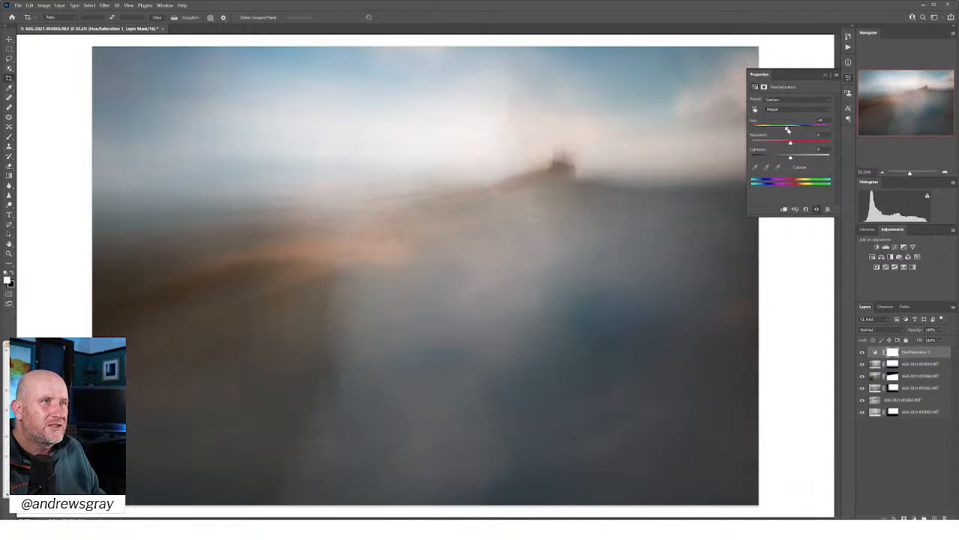
{"action": "mouse_move", "coordinate": [798, 131]}
{"action": "left_mouse_down"}
{"action": "mouse_move", "coordinate": [826, 132]}
{"action": "mouse_move", "coordinate": [739, 133]}
{"action": "mouse_move", "coordinate": [789, 132]}
{"action": "left_mouse_up"}
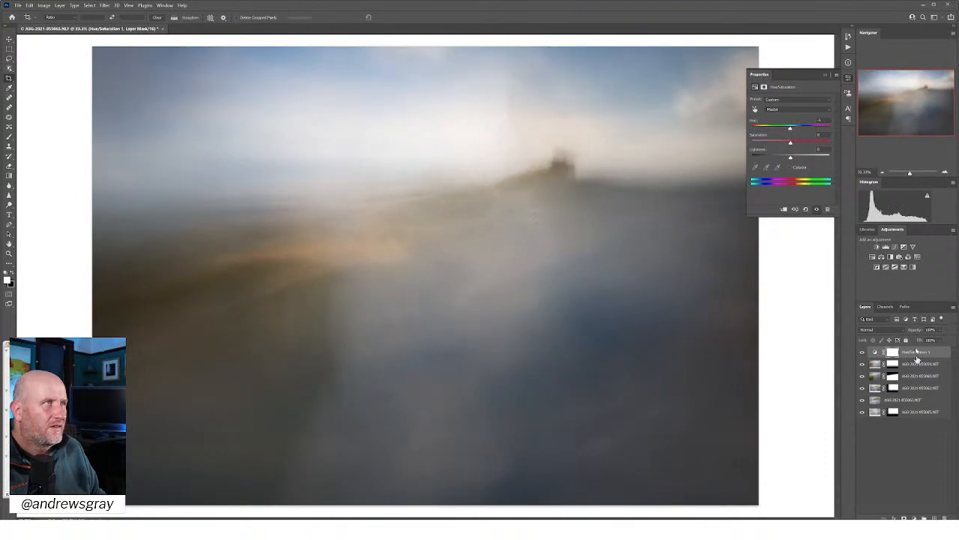
{"action": "left_click", "coordinate": [944, 517]}
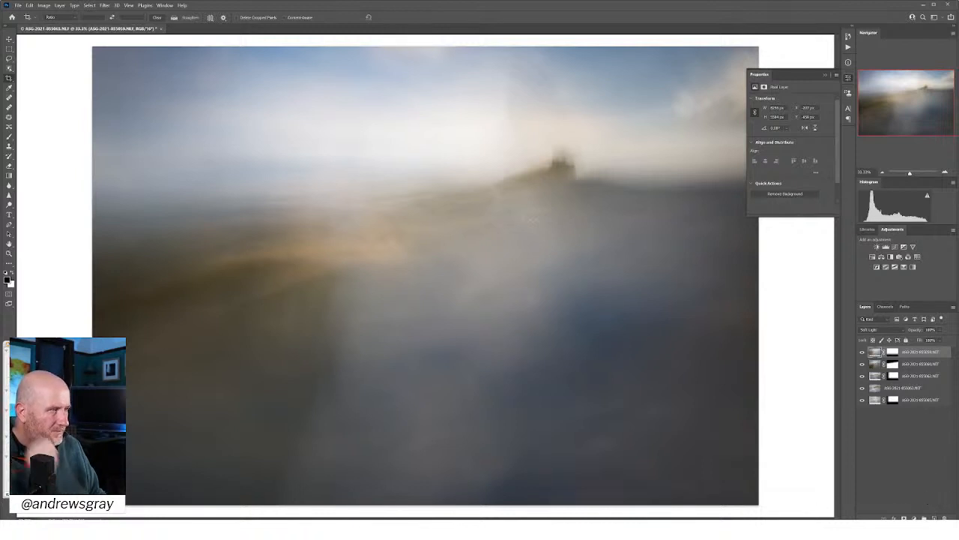
Create an empty layer on top of the stack and set the foreground colour to a saturated orange
{"action": "key", "text": "ctrl+shift+alt+n"}
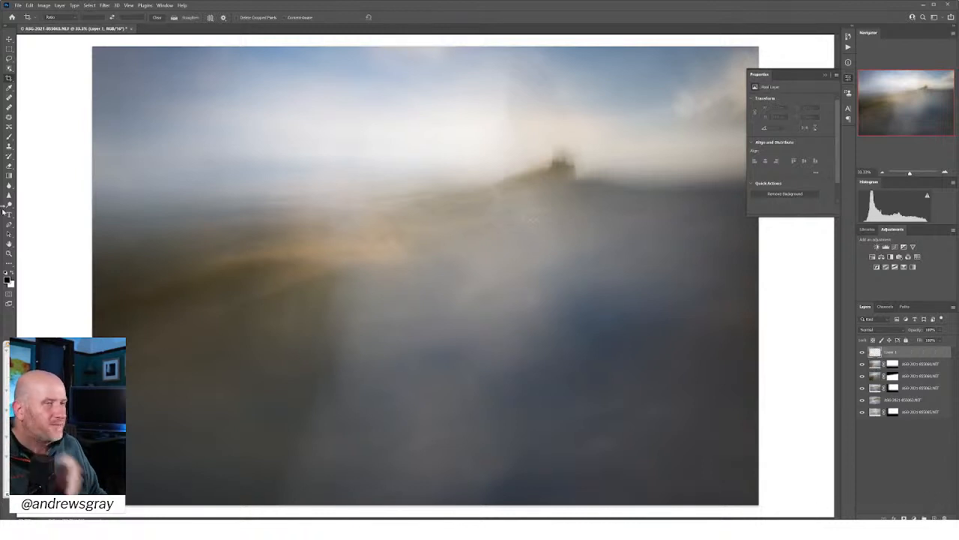
{"action": "left_click", "coordinate": [9, 280]}
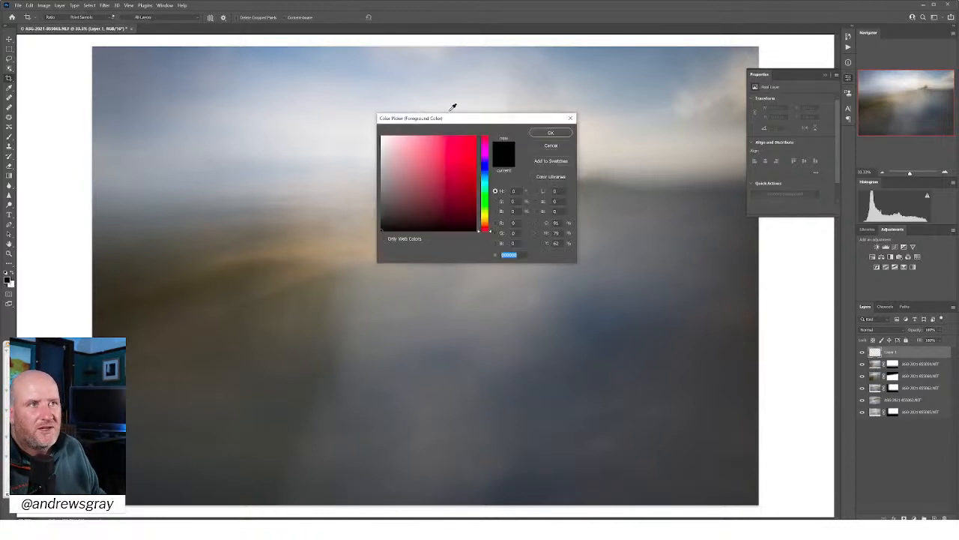
{"action": "left_click", "coordinate": [485, 222]}
{"action": "left_click", "coordinate": [456, 158]}
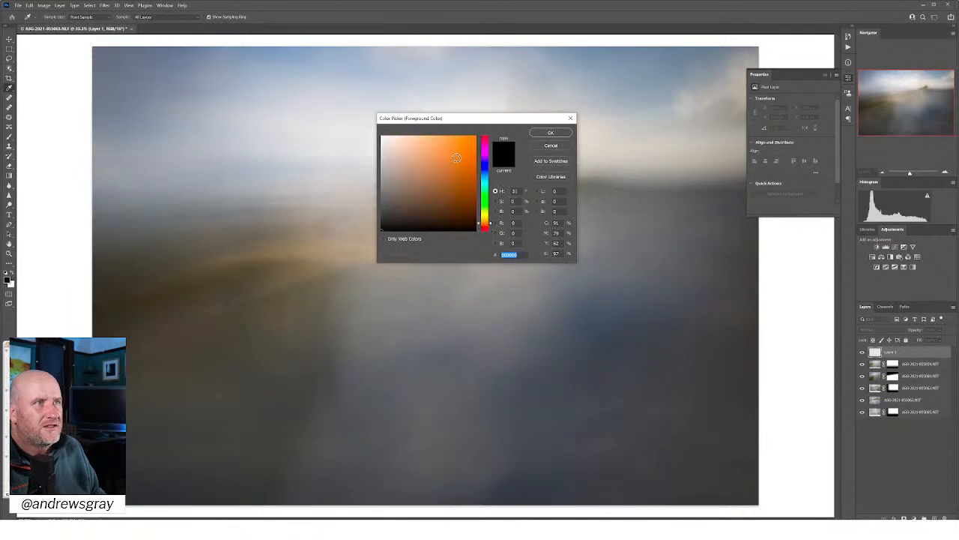
{"action": "left_click", "coordinate": [551, 132]}
Fill the new empty layer with the orange foreground colour using the Paint Bucket tool
{"action": "left_click", "coordinate": [8, 78]}
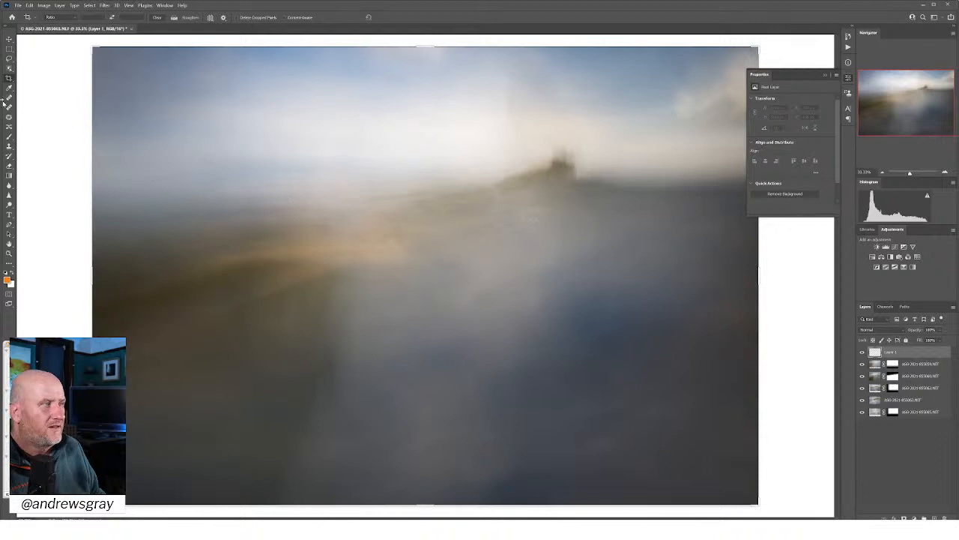
{"action": "left_click", "coordinate": [9, 264]}
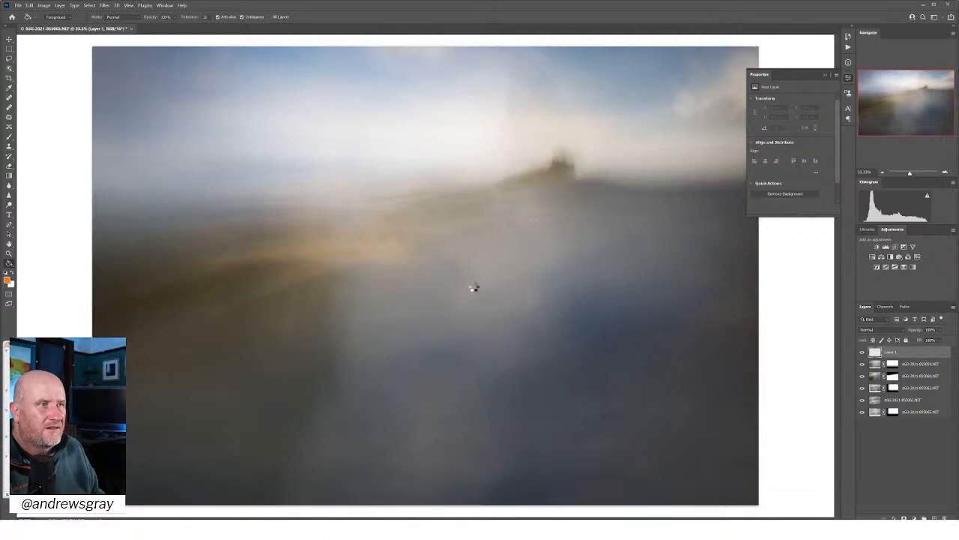
{"action": "left_click", "coordinate": [479, 292]}
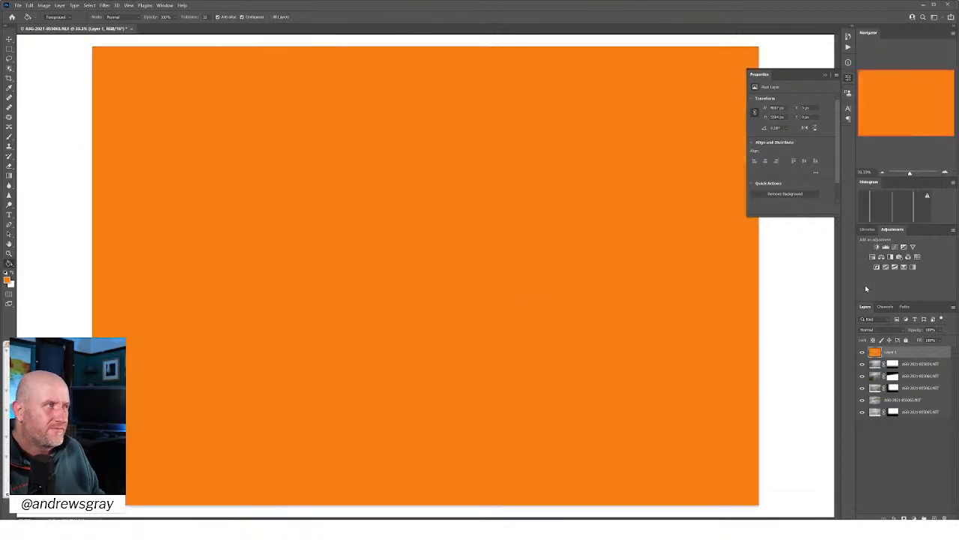
Set the orange layer's blend mode to Hue and lower its opacity to a subtle warm tint
{"action": "left_click", "coordinate": [887, 330]}
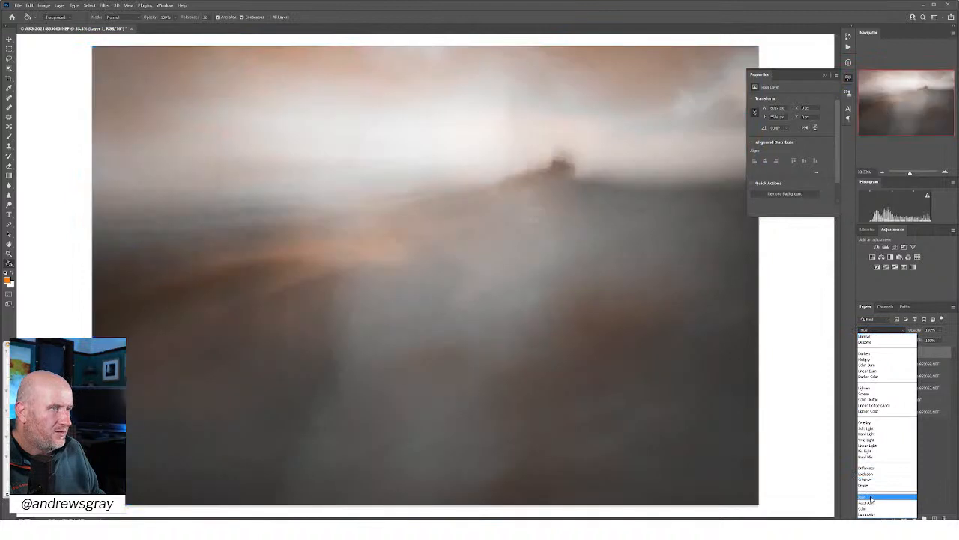
{"action": "left_click", "coordinate": [870, 496]}
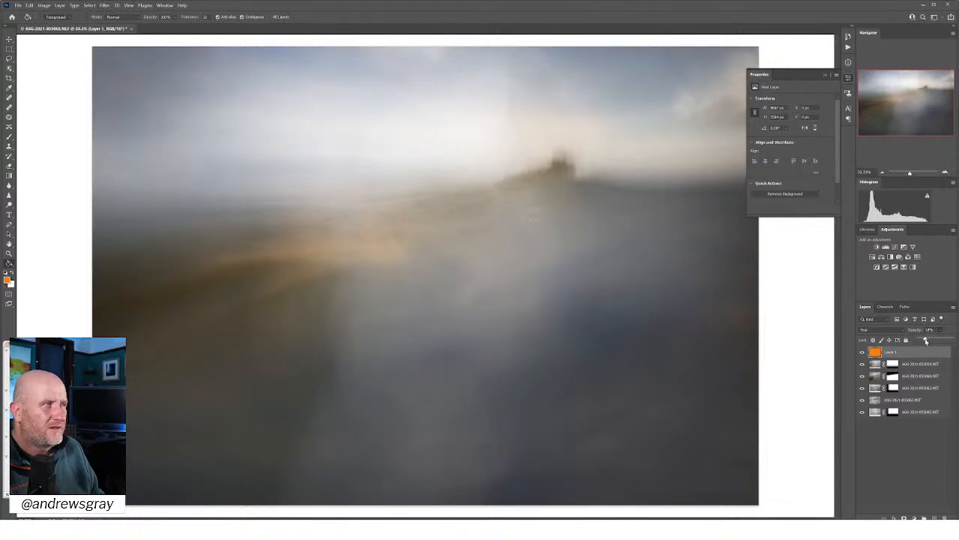
{"action": "left_click", "coordinate": [883, 463]}
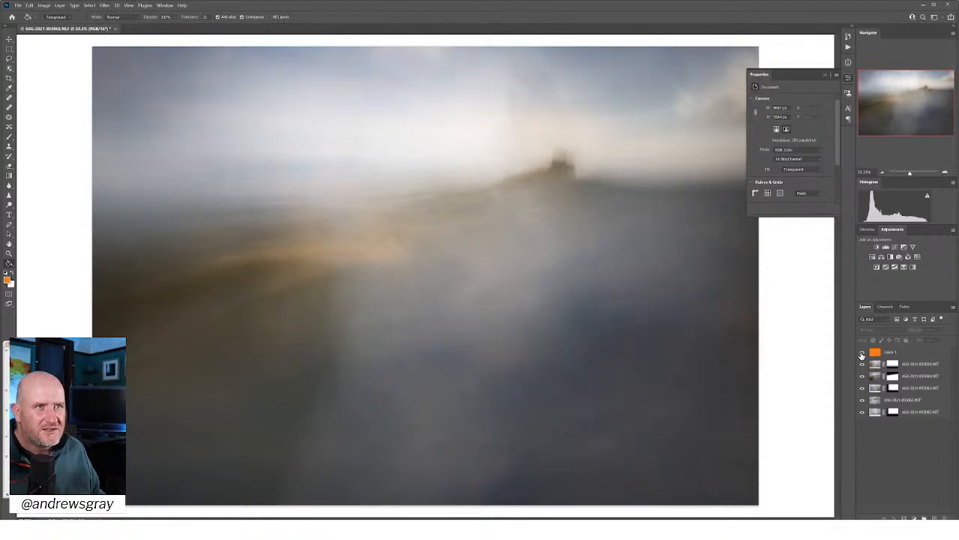
Add a Curves adjustment layer above the orange layer, lifting the highlights while holding the shadows down for more contrast
{"action": "left_click", "coordinate": [922, 355]}
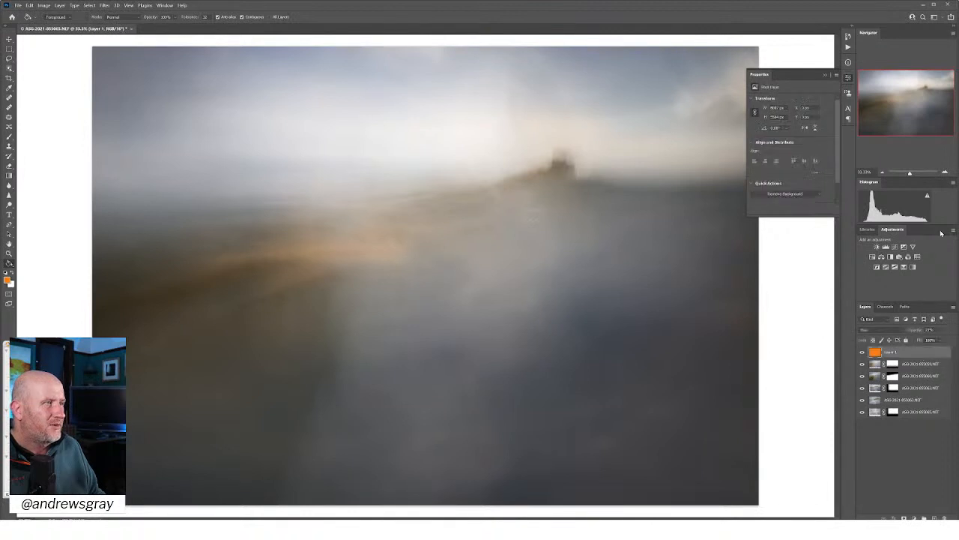
{"action": "left_click", "coordinate": [897, 248]}
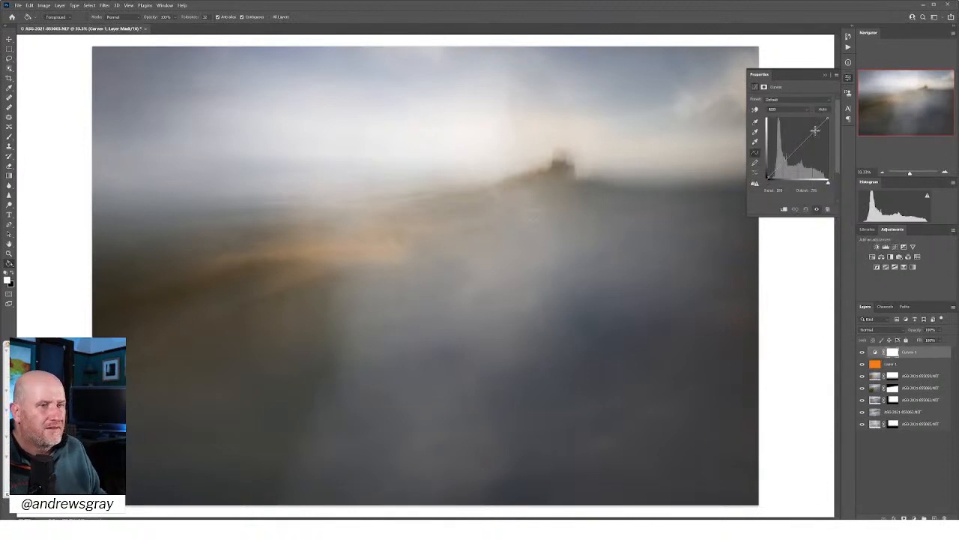
{"action": "left_click_drag", "start_coordinate": [814, 130], "coordinate": [812, 130]}
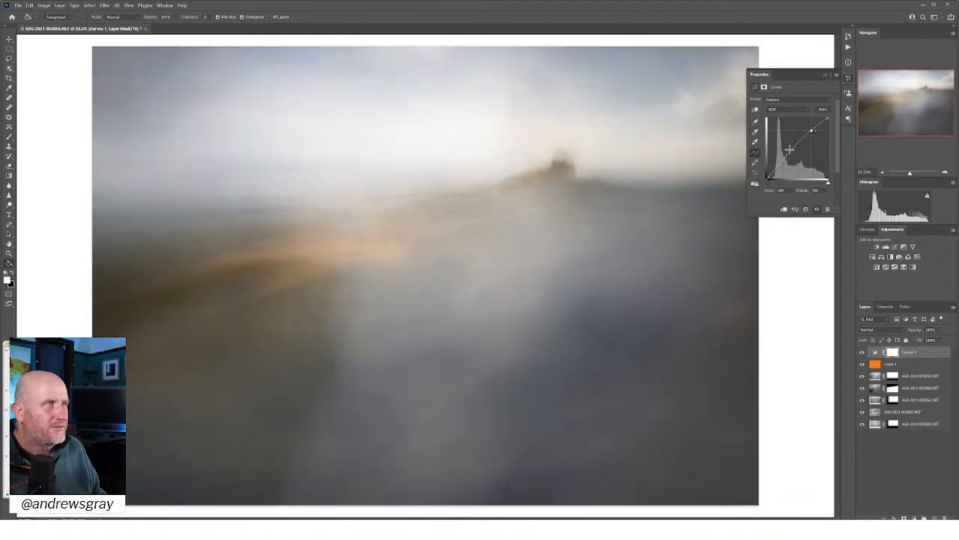
{"action": "left_click_drag", "start_coordinate": [785, 154], "coordinate": [786, 157]}
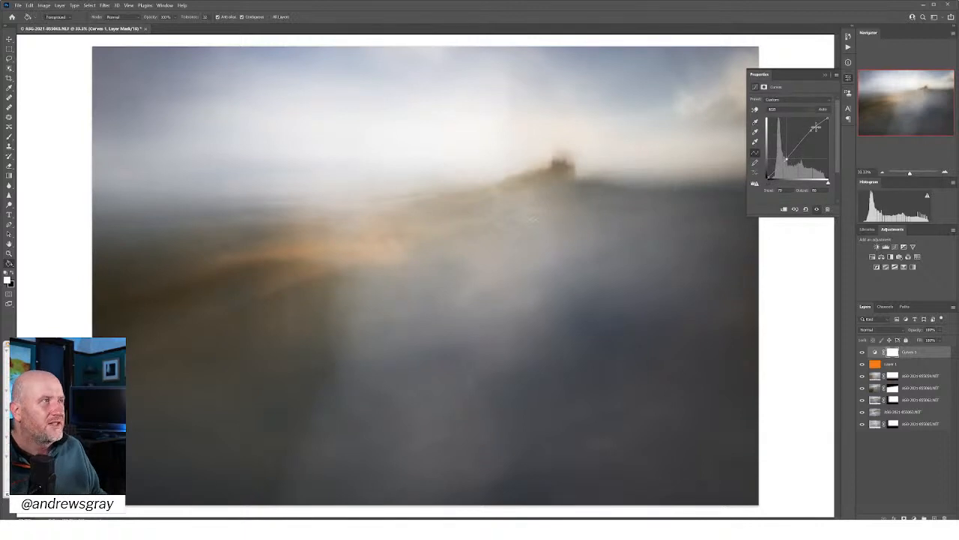
{"action": "left_click_drag", "start_coordinate": [809, 135], "coordinate": [811, 130]}
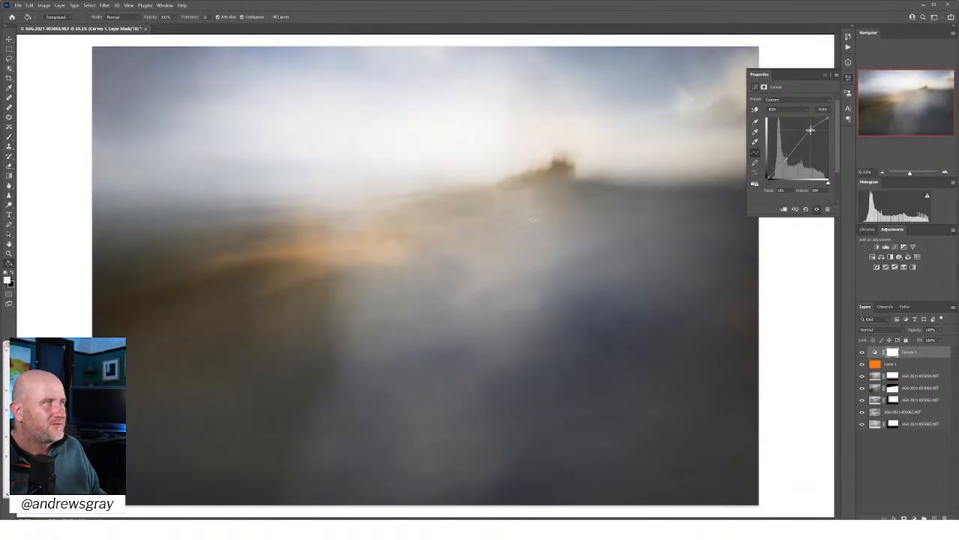
{"action": "mouse_move", "coordinate": [827, 119]}
{"action": "left_mouse_down"}
{"action": "mouse_move", "coordinate": [833, 126]}
{"action": "mouse_move", "coordinate": [818, 108]}
{"action": "mouse_move", "coordinate": [834, 108]}
{"action": "left_mouse_up"}
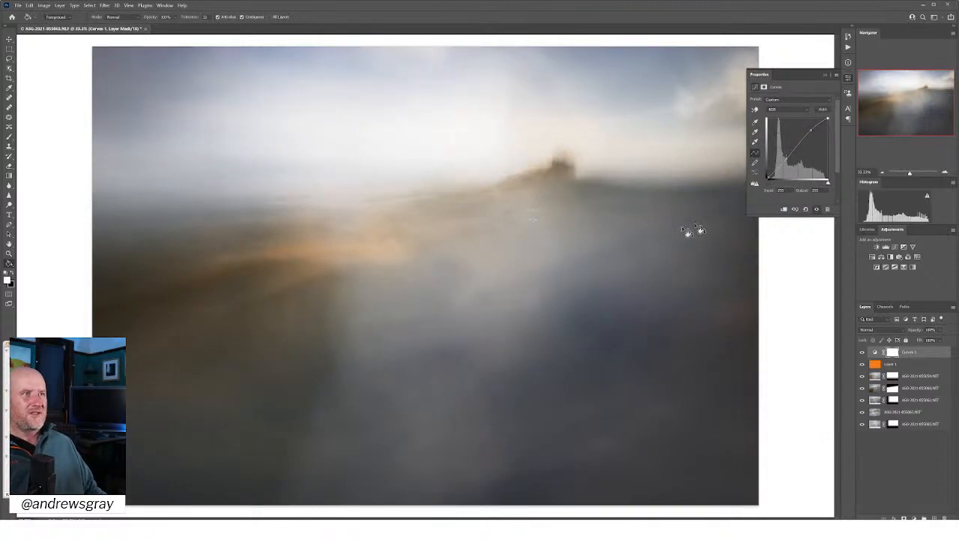
{"action": "left_click", "coordinate": [848, 78]}
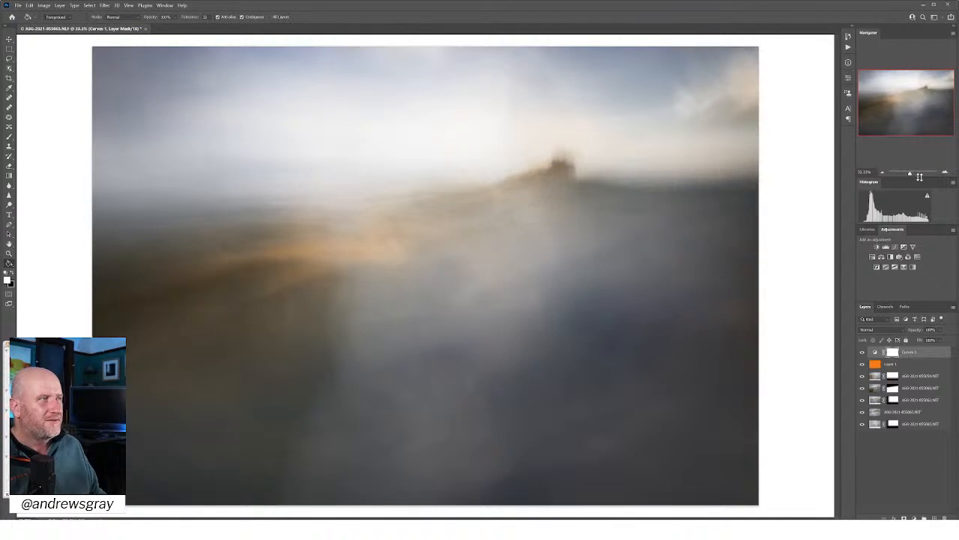
Examine the fine light streaks below the castle at 100% magnification
{"action": "left_click", "coordinate": [945, 174]}
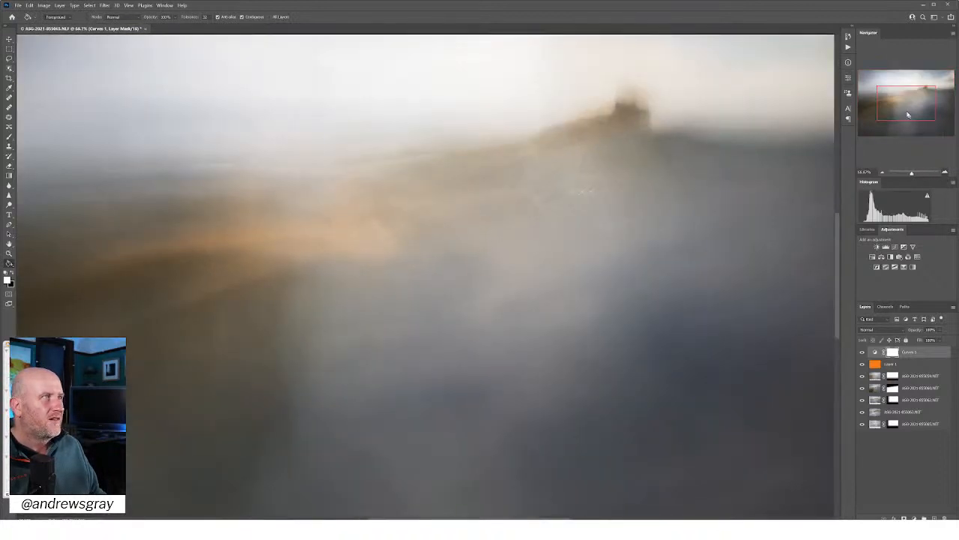
{"action": "key", "text": "ctrl+plus"}
{"action": "left_click_drag", "start_coordinate": [919, 100], "coordinate": [936, 95]}
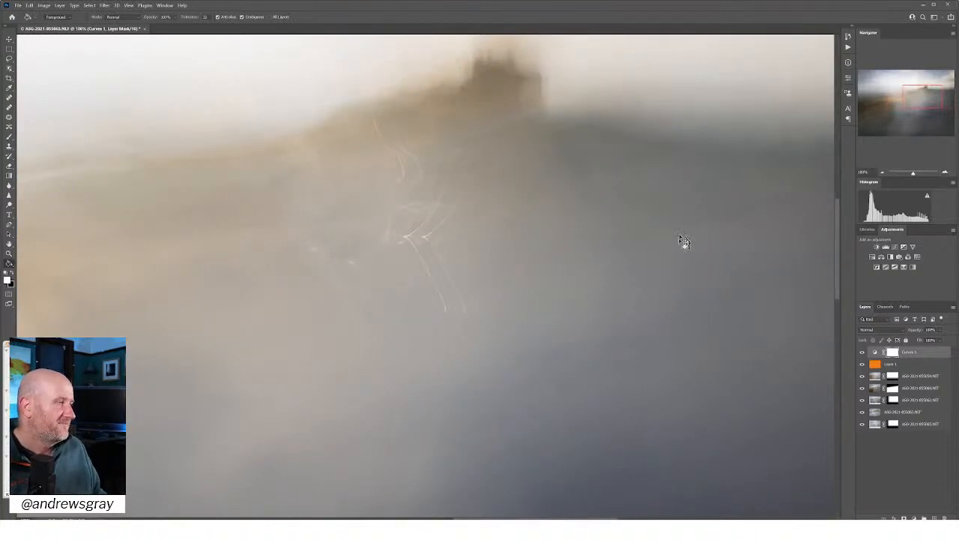
{"action": "left_click", "coordinate": [882, 174]}
{"action": "left_click", "coordinate": [882, 174]}
{"action": "left_click", "coordinate": [882, 174]}
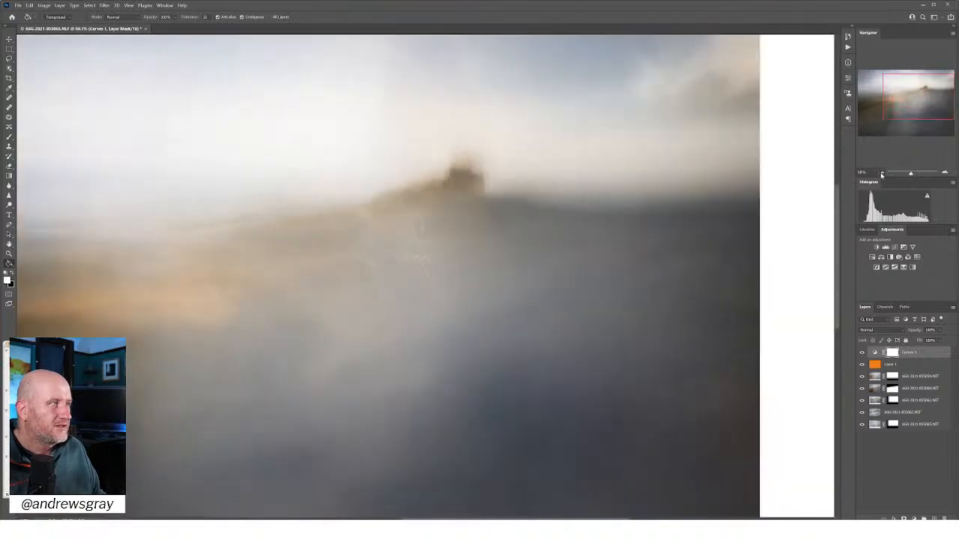
{"action": "left_click", "coordinate": [882, 174]}
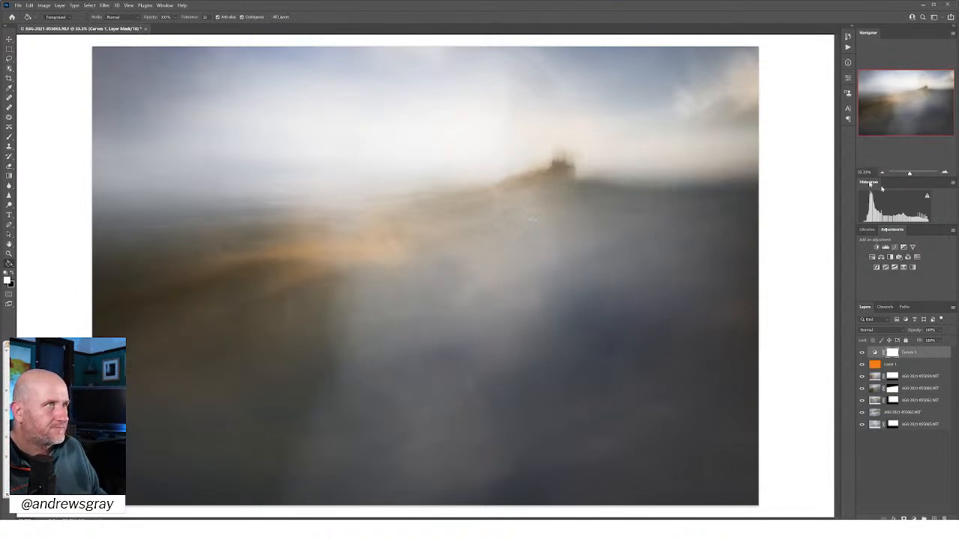
Try desaturating and hue-shifting the blues with a Hue/Saturation adjustment layer, and delete that adjustment layer
{"action": "left_click", "coordinate": [872, 257]}
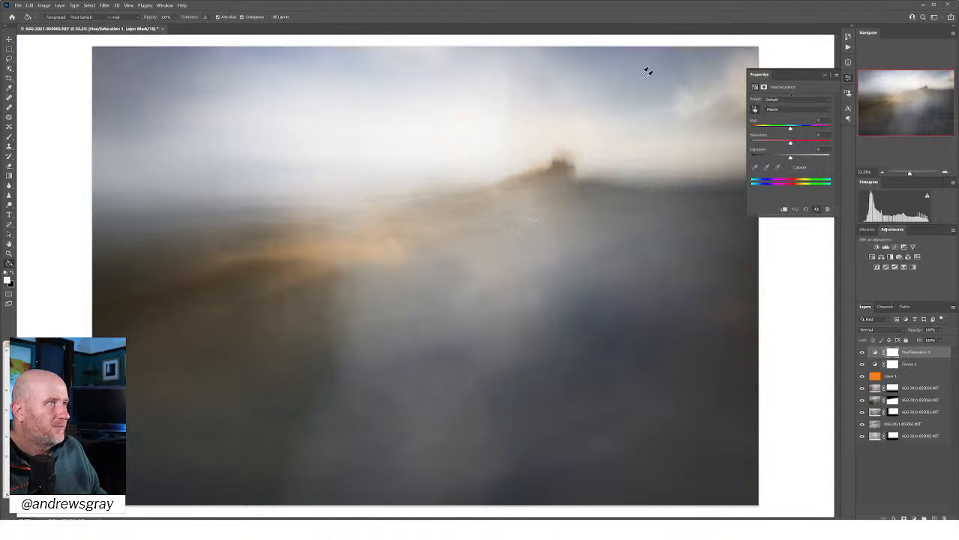
{"action": "left_click", "coordinate": [610, 58]}
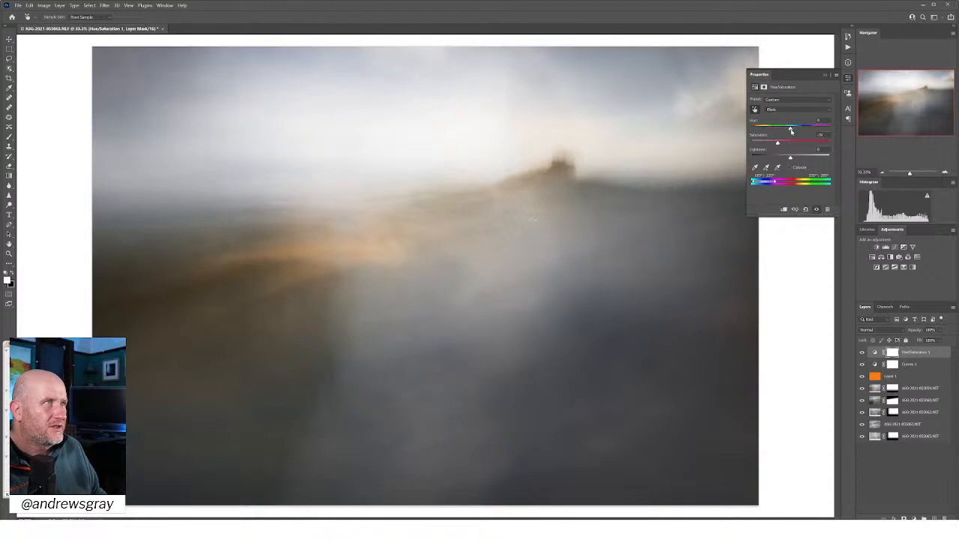
{"action": "left_click_drag", "start_coordinate": [798, 132], "coordinate": [653, 122]}
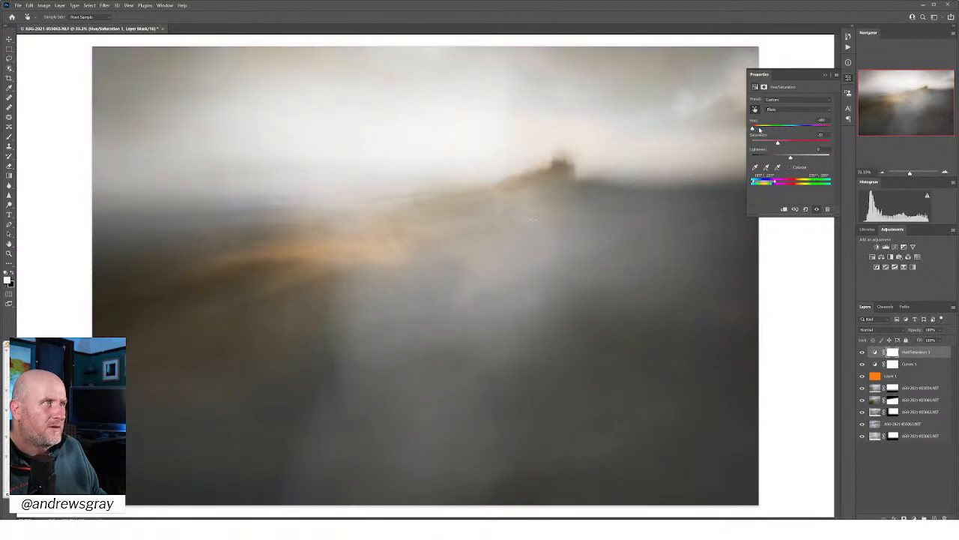
{"action": "mouse_move", "coordinate": [768, 130]}
{"action": "left_mouse_down"}
{"action": "mouse_move", "coordinate": [797, 131]}
{"action": "mouse_move", "coordinate": [787, 130]}
{"action": "left_mouse_up"}
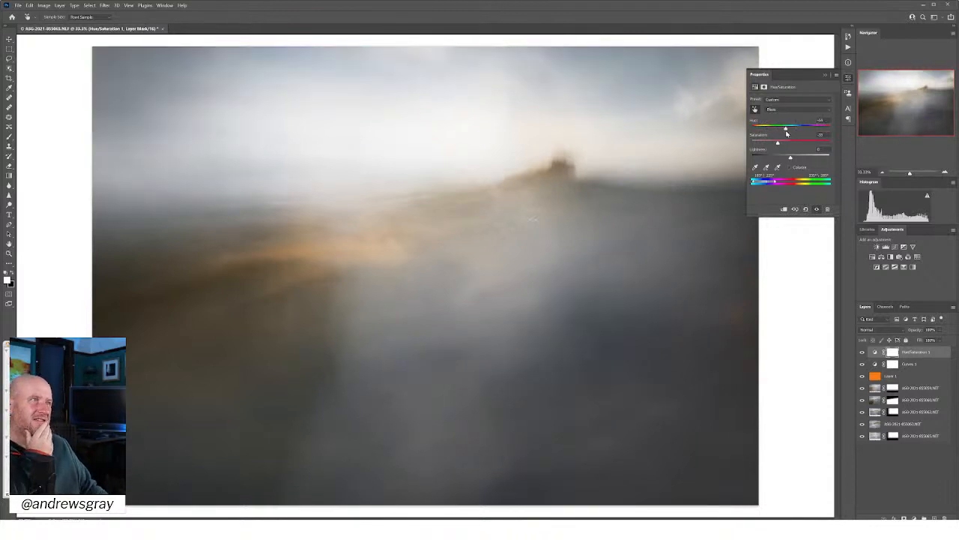
{"action": "left_click_drag", "start_coordinate": [928, 353], "coordinate": [944, 518]}
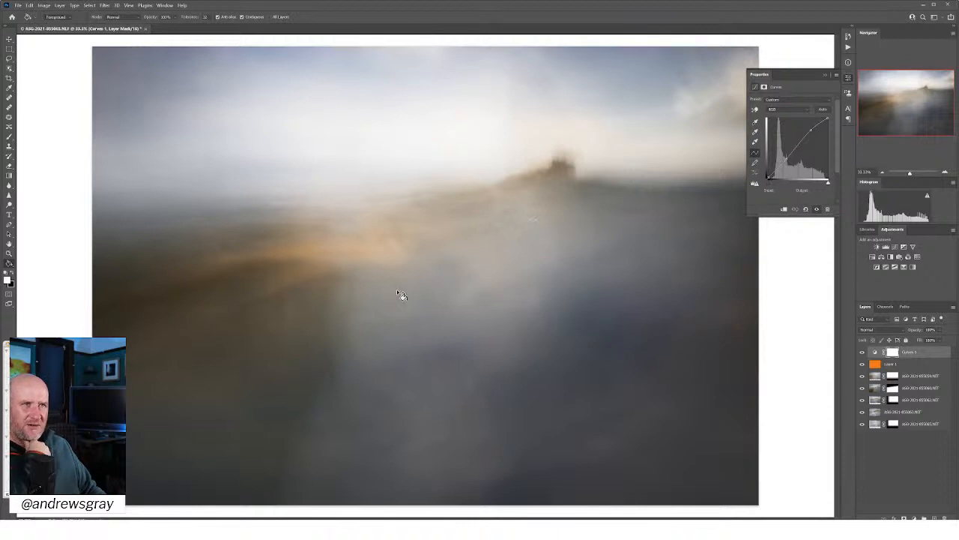
Stamp all visible layers into a merged layer above Curves and open it in Analog Efex Pro 2, postponing the offered update
{"action": "left_click", "coordinate": [925, 352]}
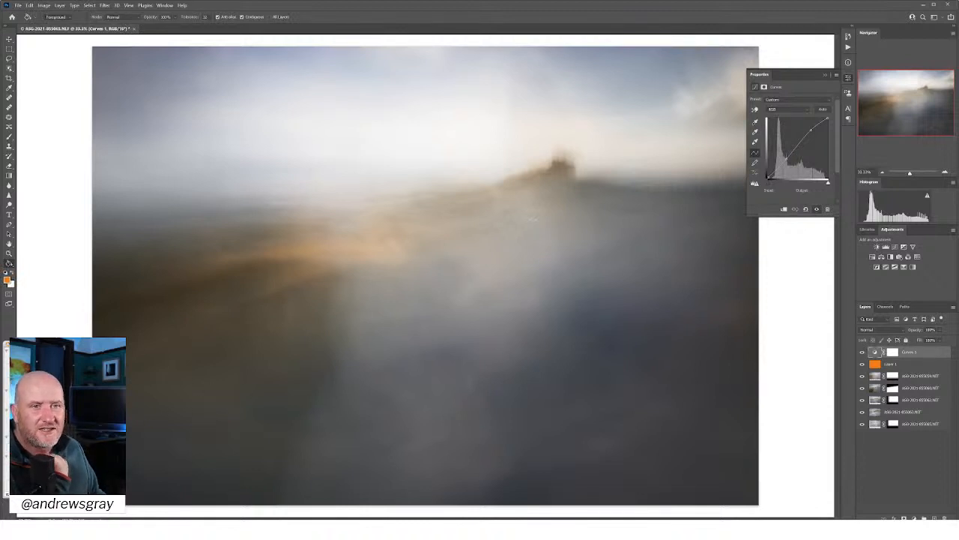
{"action": "key", "text": "ctrl+alt+shift+e"}
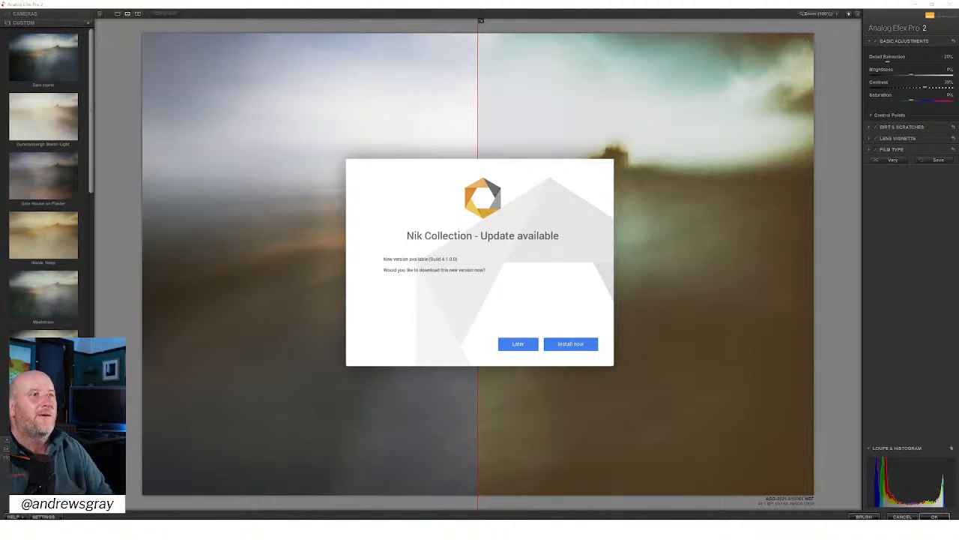
{"action": "left_click", "coordinate": [524, 346]}
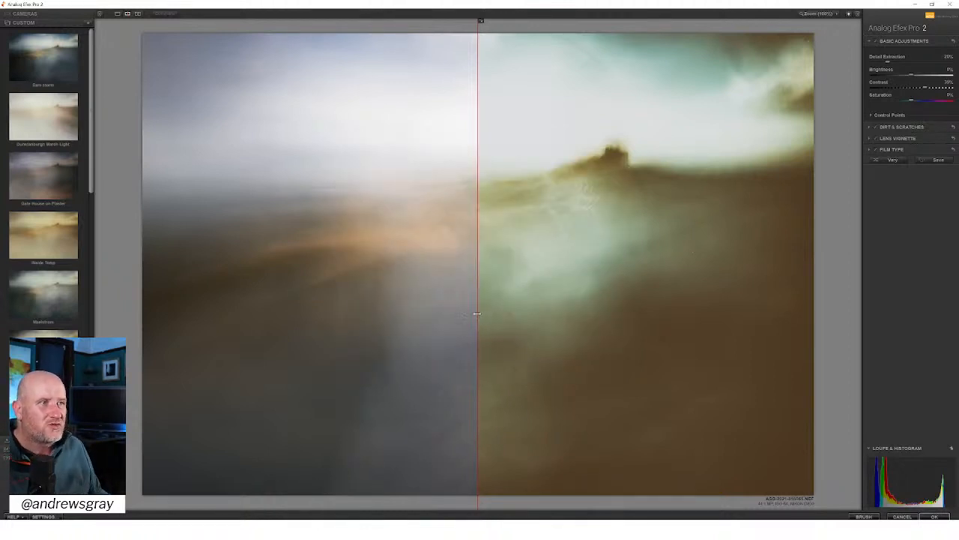
Try the golden-toned custom preset on the image and extend the after side of the split preview across the whole picture
{"action": "left_click_drag", "start_coordinate": [477, 316], "coordinate": [779, 319]}
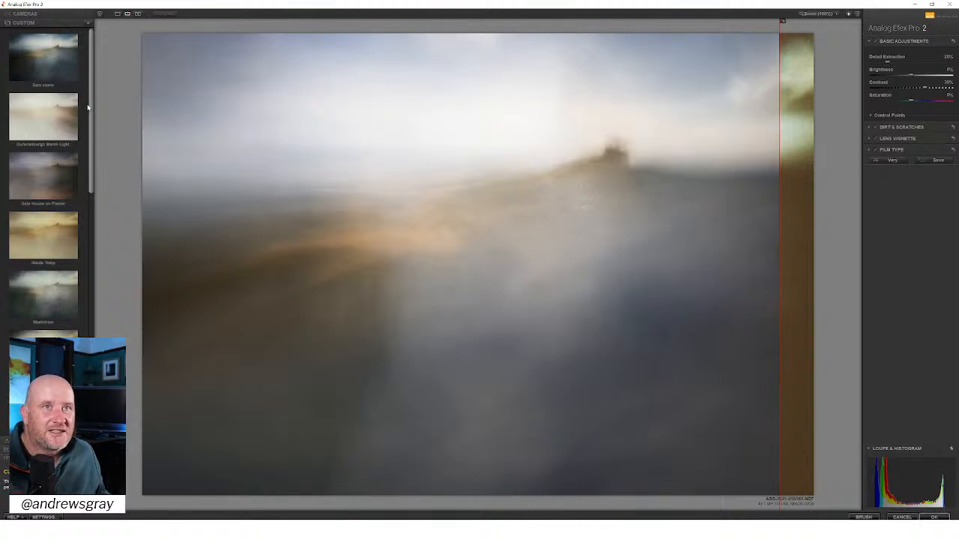
{"action": "scroll", "coordinate": [94, 117], "scroll_direction": "down", "scroll_amount": 1}
{"action": "left_click_drag", "start_coordinate": [93, 117], "coordinate": [94, 234]}
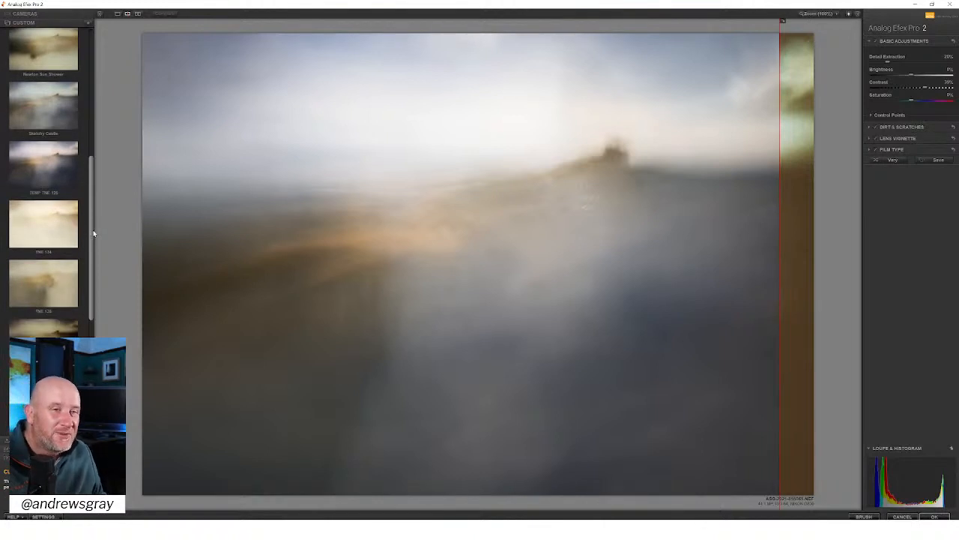
{"action": "left_click_drag", "start_coordinate": [93, 234], "coordinate": [92, 94]}
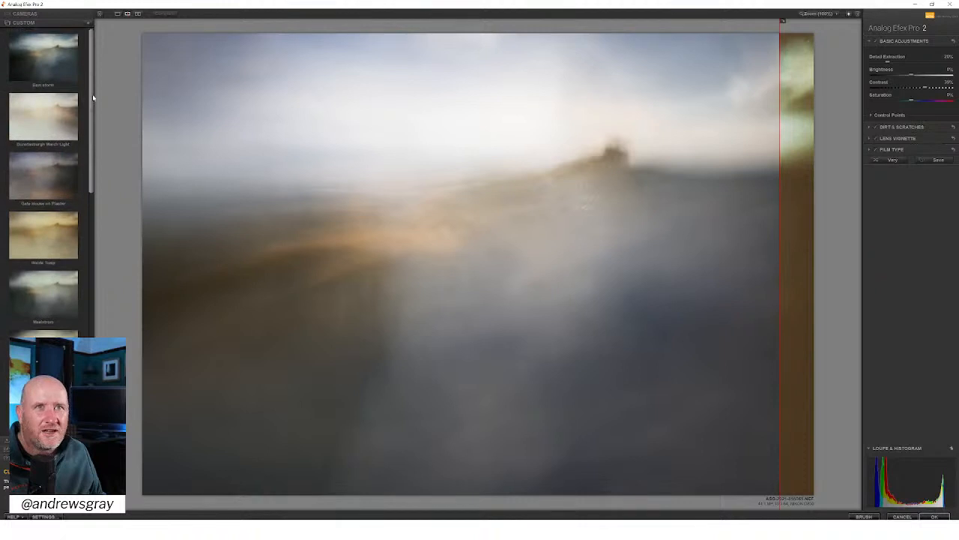
{"action": "left_click", "coordinate": [68, 225]}
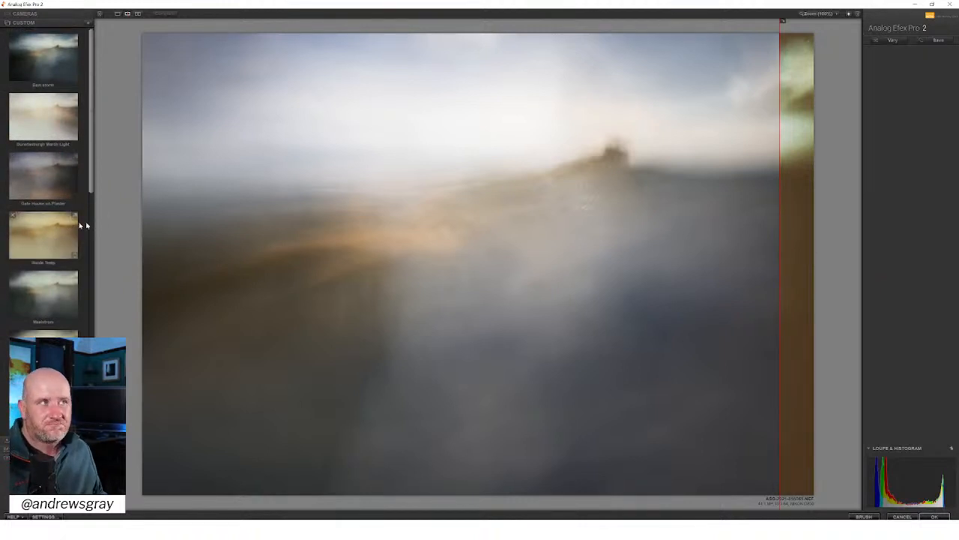
{"action": "left_click_drag", "start_coordinate": [778, 245], "coordinate": [128, 237]}
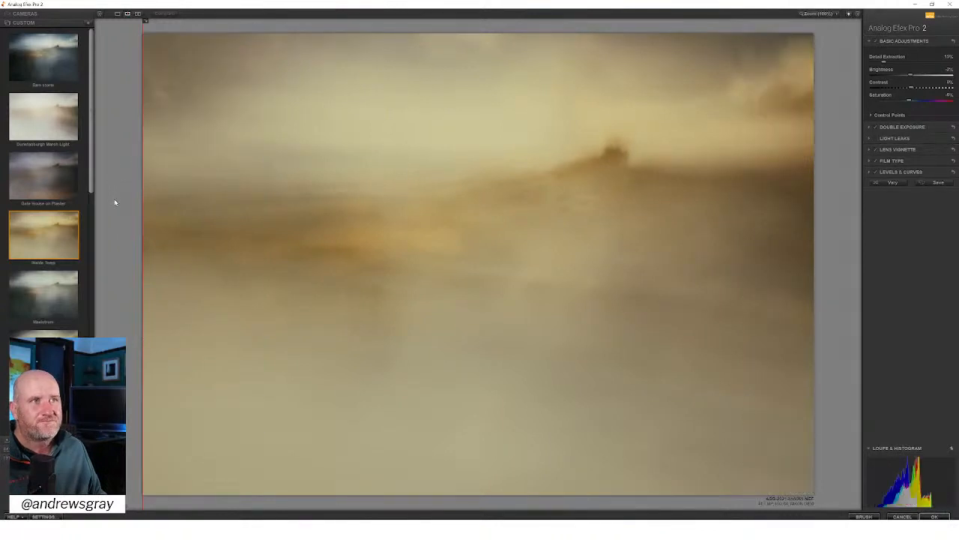
Browse the custom and imported presets and try the Romantic Walk on Hadrians Wall preset
{"action": "left_click_drag", "start_coordinate": [92, 180], "coordinate": [83, 309]}
{"action": "scroll", "coordinate": [84, 310], "scroll_direction": "down", "scroll_amount": 5}
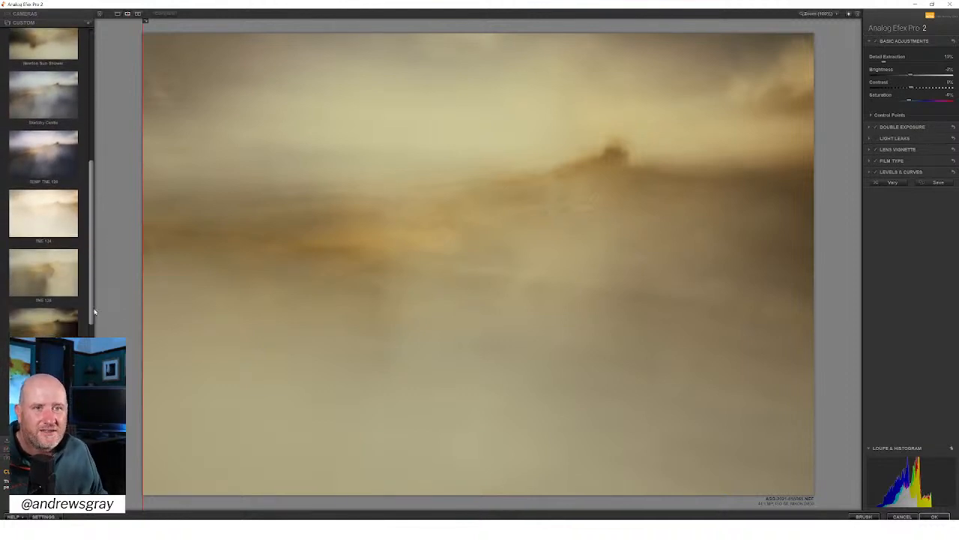
{"action": "left_click_drag", "start_coordinate": [91, 375], "coordinate": [107, 122]}
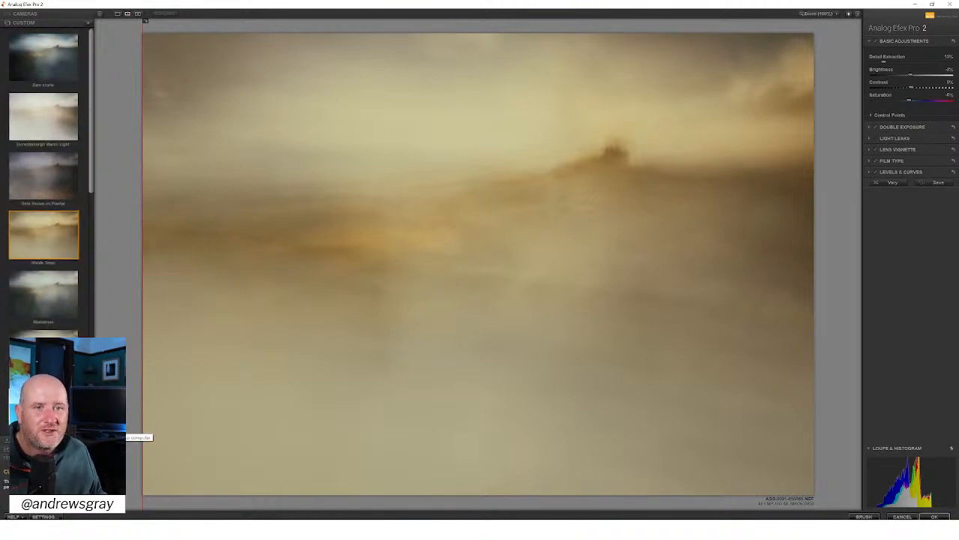
{"action": "left_click", "coordinate": [48, 440]}
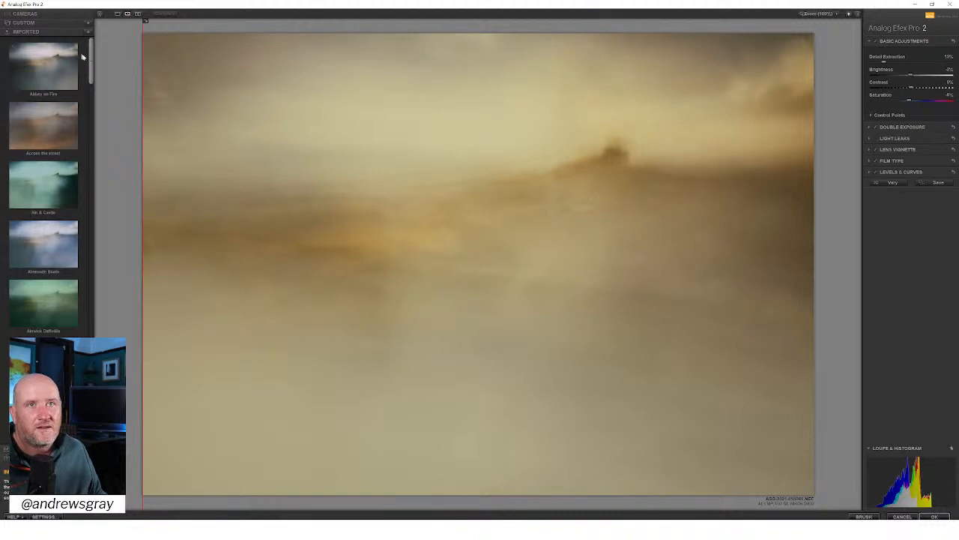
{"action": "left_click_drag", "start_coordinate": [94, 60], "coordinate": [94, 69]}
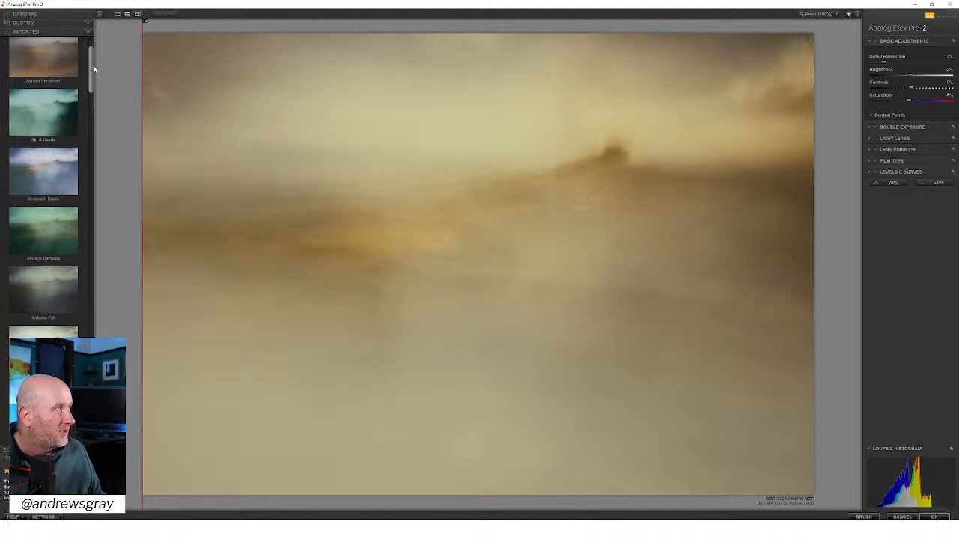
{"action": "left_click_drag", "start_coordinate": [93, 65], "coordinate": [96, 156]}
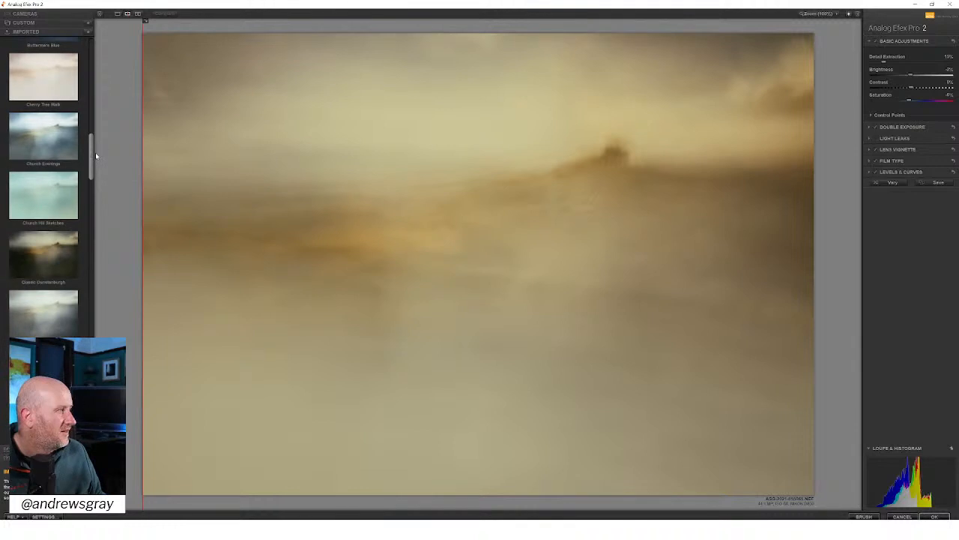
{"action": "left_click_drag", "start_coordinate": [95, 155], "coordinate": [91, 333]}
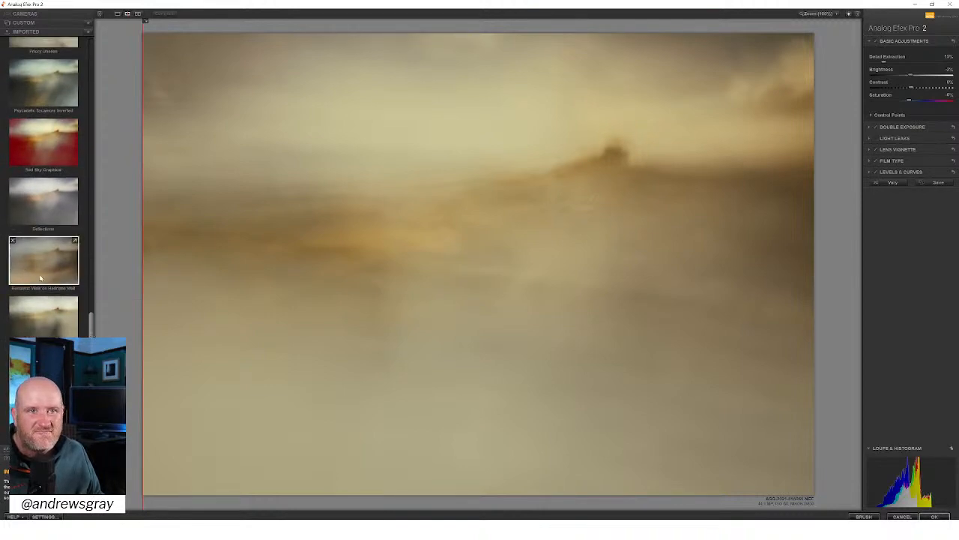
{"action": "left_click", "coordinate": [60, 264]}
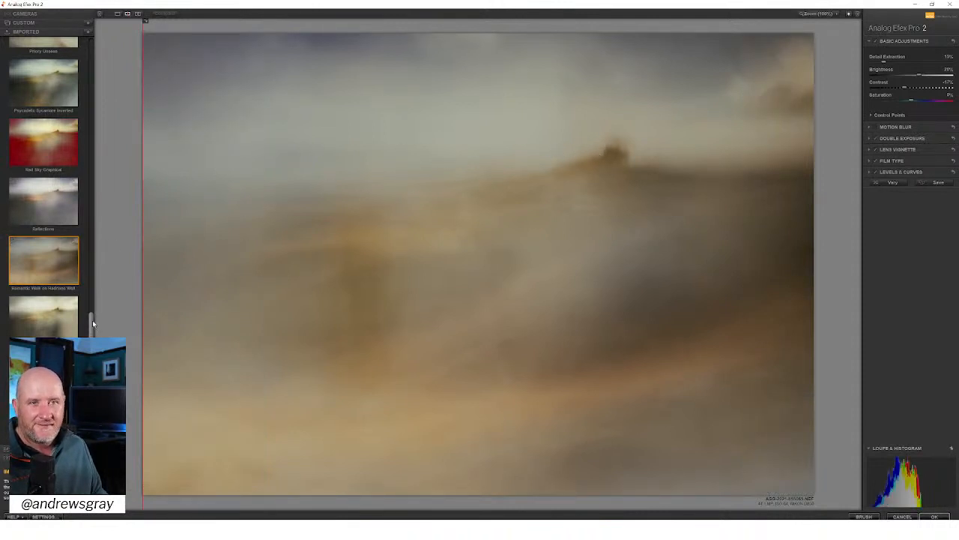
Apply the imported Test Preset to the image
{"action": "scroll", "coordinate": [92, 320], "scroll_direction": "down", "scroll_amount": 3}
{"action": "scroll", "coordinate": [44, 188], "scroll_direction": "down", "scroll_amount": 1}
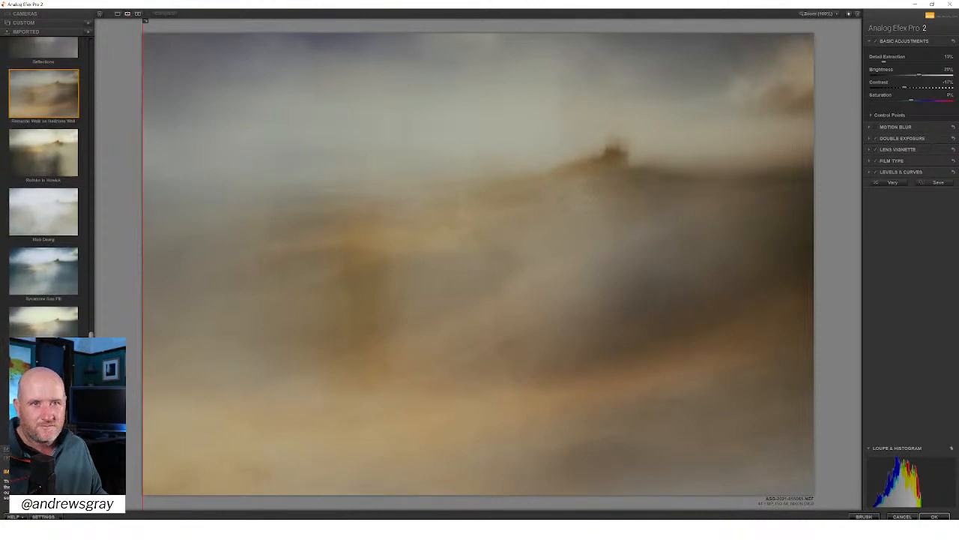
{"action": "scroll", "coordinate": [43, 277], "scroll_direction": "down", "scroll_amount": 2}
{"action": "left_click", "coordinate": [43, 280]}
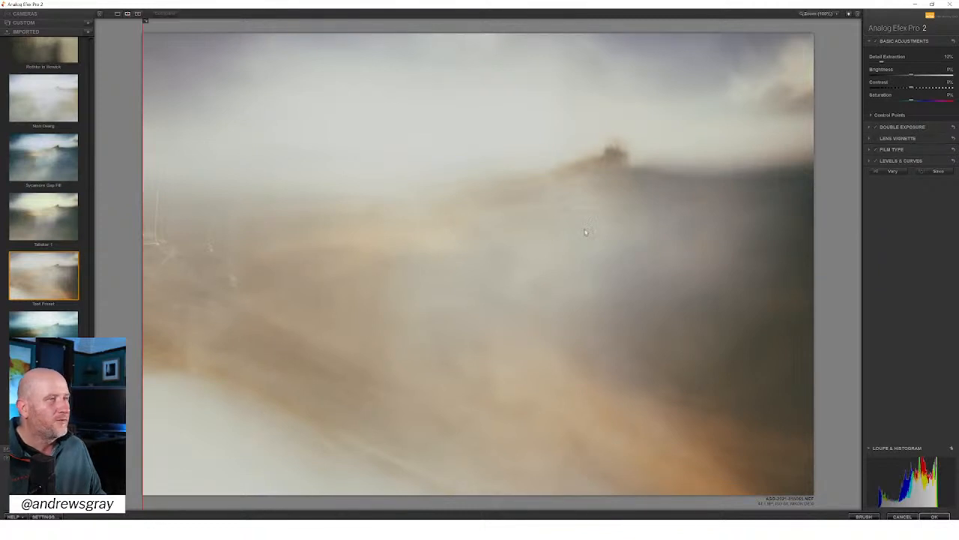
Show the Double Exposure settings, rotate the second exposure to a slight tilt and shift it towards the image's upper-left corner
{"action": "left_click", "coordinate": [918, 126]}
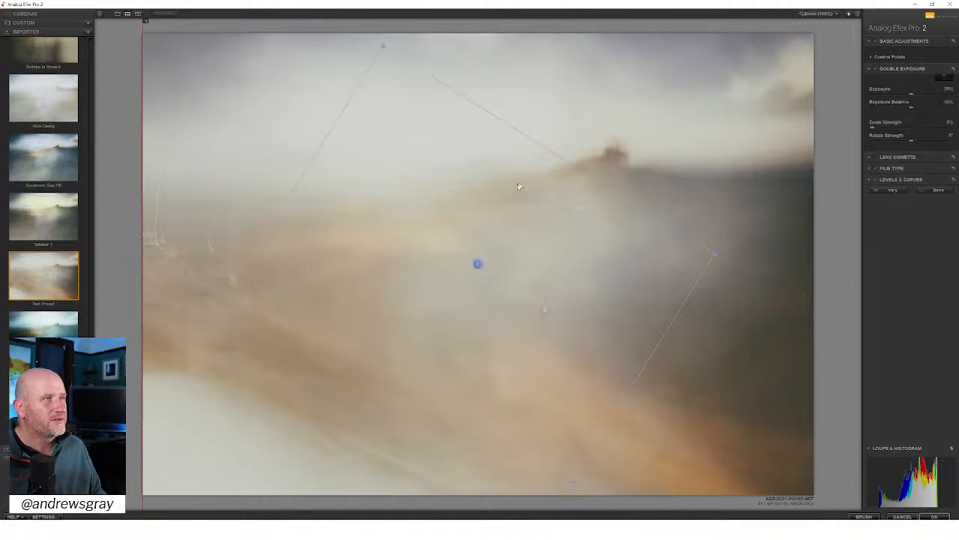
{"action": "left_click_drag", "start_coordinate": [703, 188], "coordinate": [663, 153]}
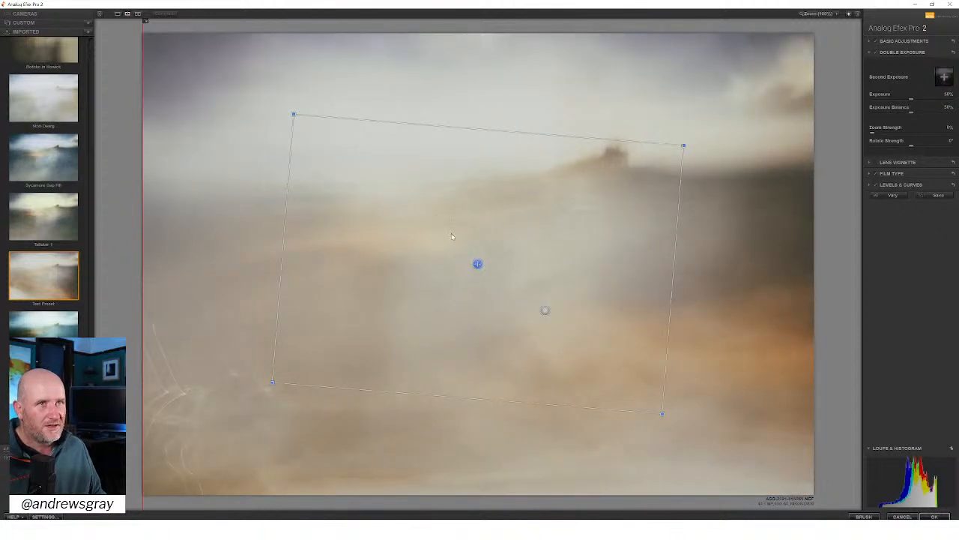
{"action": "left_click_drag", "start_coordinate": [477, 264], "coordinate": [435, 252]}
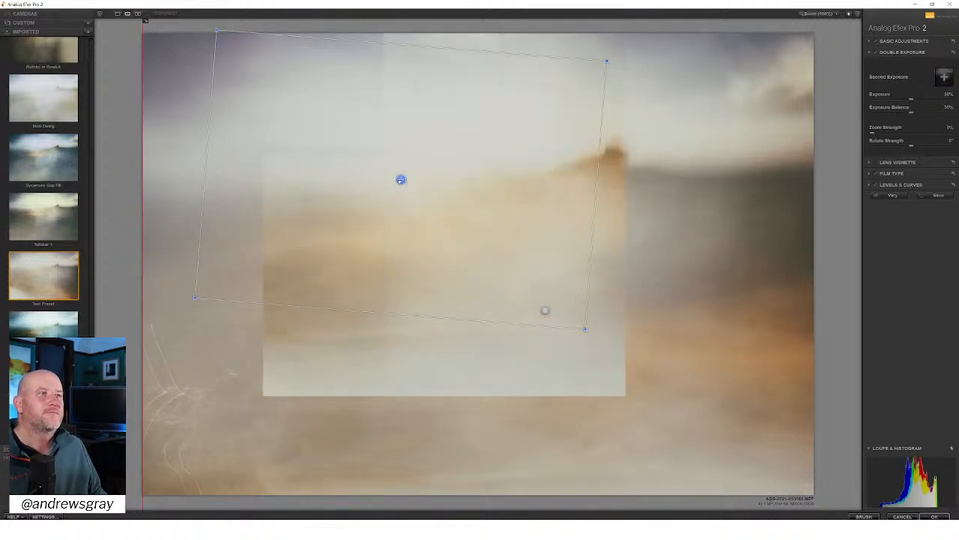
{"action": "left_click_drag", "start_coordinate": [401, 180], "coordinate": [366, 165]}
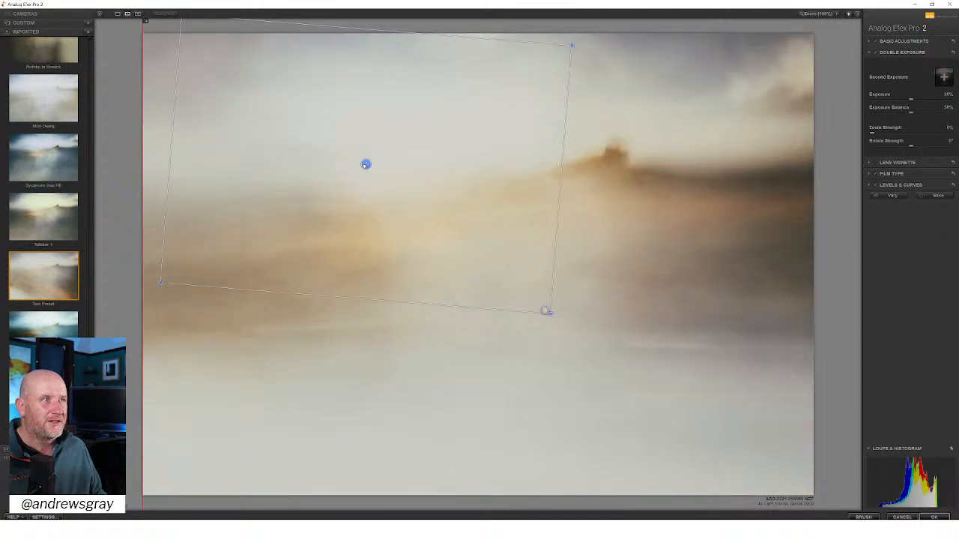
{"action": "left_click_drag", "start_coordinate": [366, 164], "coordinate": [281, 155]}
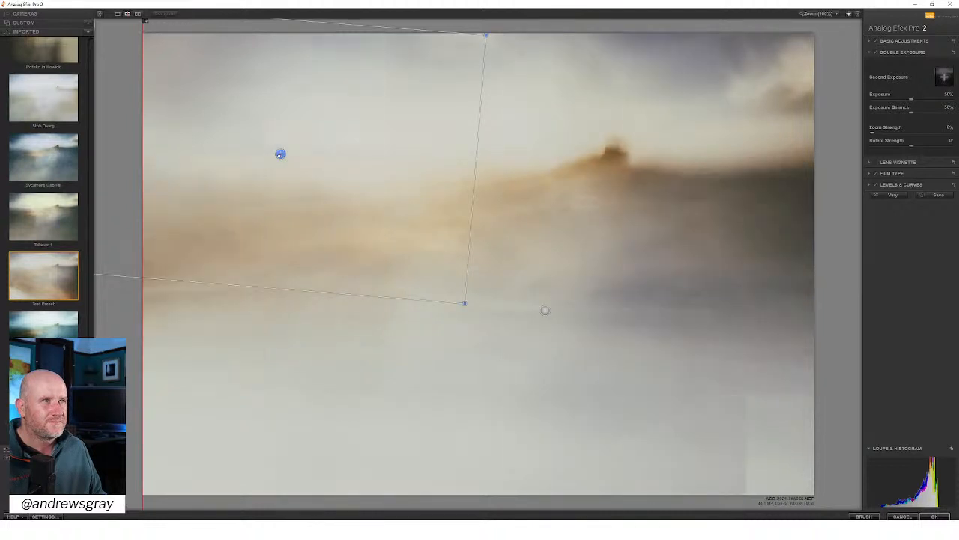
Try the second exposure in the lower part of the image, shifting it progressively towards the lower-right corner
{"action": "left_click_drag", "start_coordinate": [280, 154], "coordinate": [443, 419]}
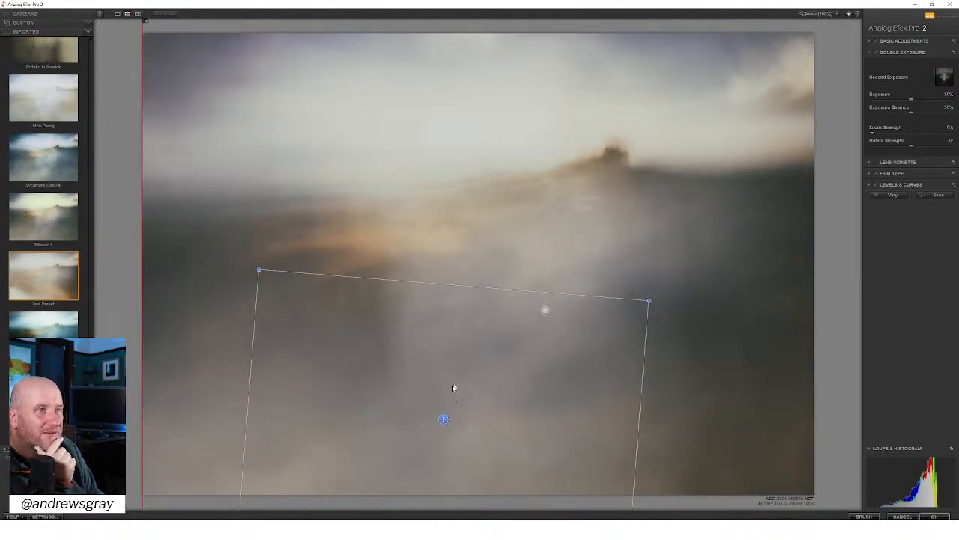
{"action": "left_click_drag", "start_coordinate": [444, 419], "coordinate": [634, 411]}
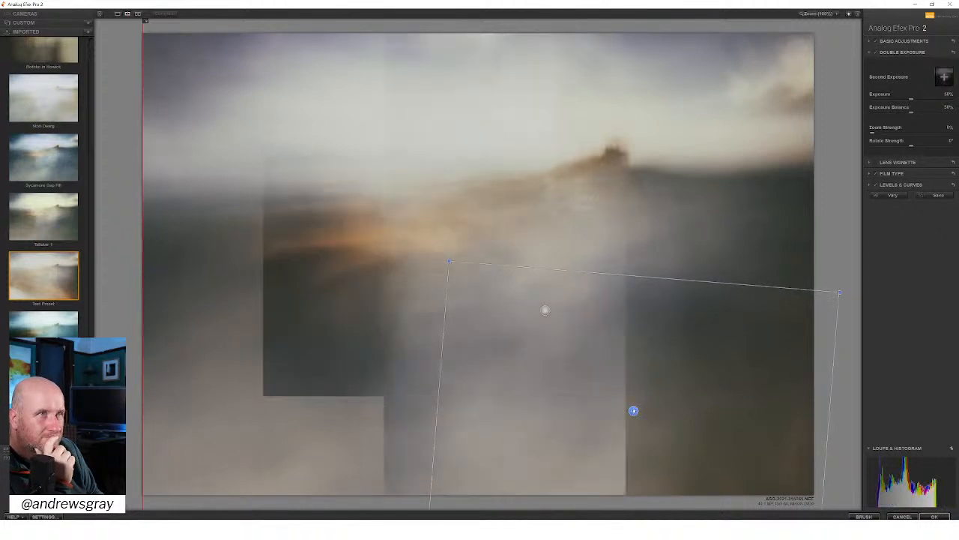
{"action": "left_click_drag", "start_coordinate": [634, 410], "coordinate": [717, 427]}
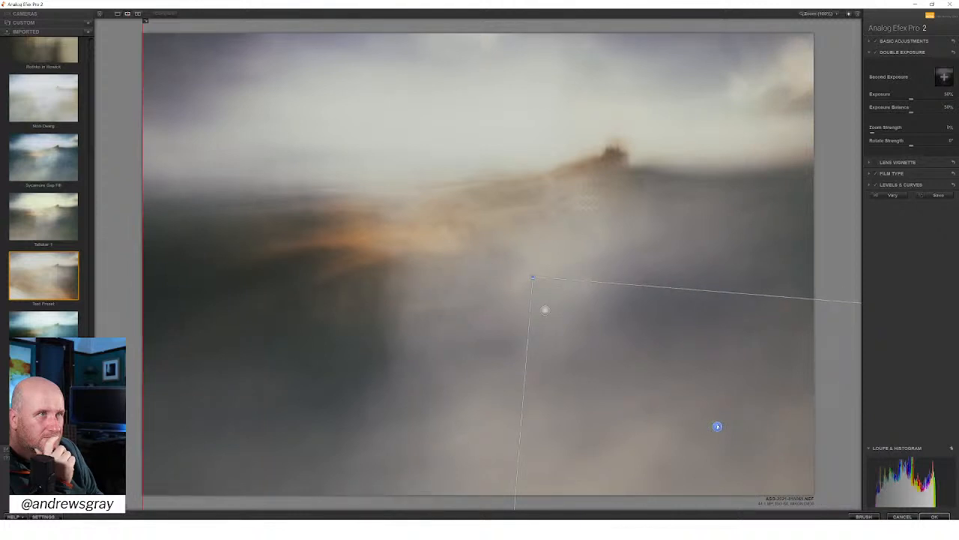
{"action": "left_click_drag", "start_coordinate": [718, 426], "coordinate": [719, 413]}
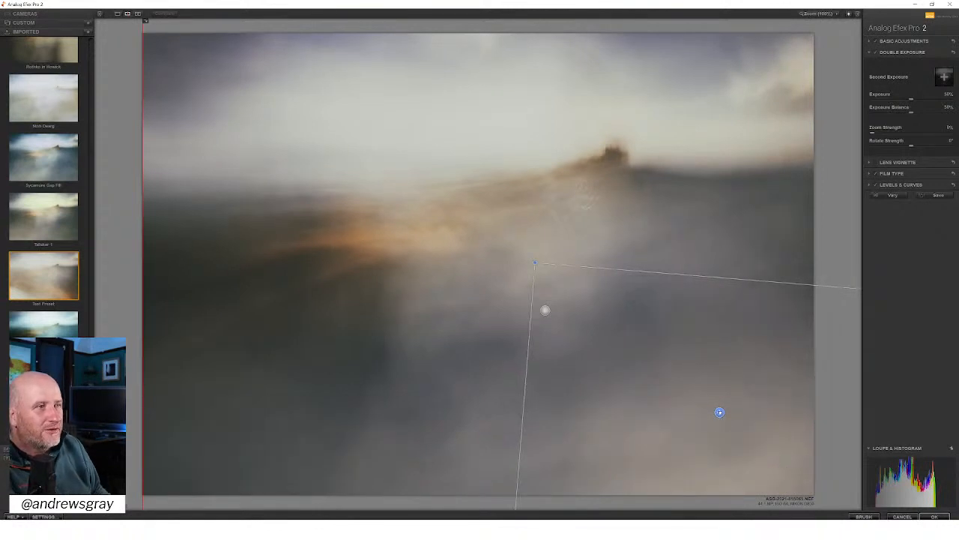
{"action": "left_click_drag", "start_coordinate": [720, 412], "coordinate": [772, 417]}
Try turning the second exposure to an upright portrait orientation, lowering it over the image's lower-right area and tilting it slightly
{"action": "left_click_drag", "start_coordinate": [659, 322], "coordinate": [523, 196]}
{"action": "left_click_drag", "start_coordinate": [445, 135], "coordinate": [733, 155]}
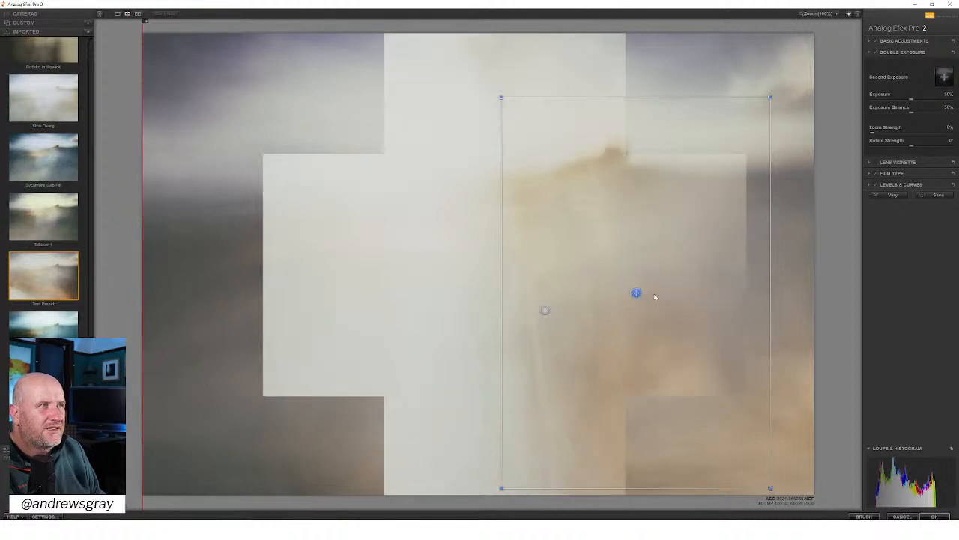
{"action": "left_click_drag", "start_coordinate": [637, 292], "coordinate": [614, 404]}
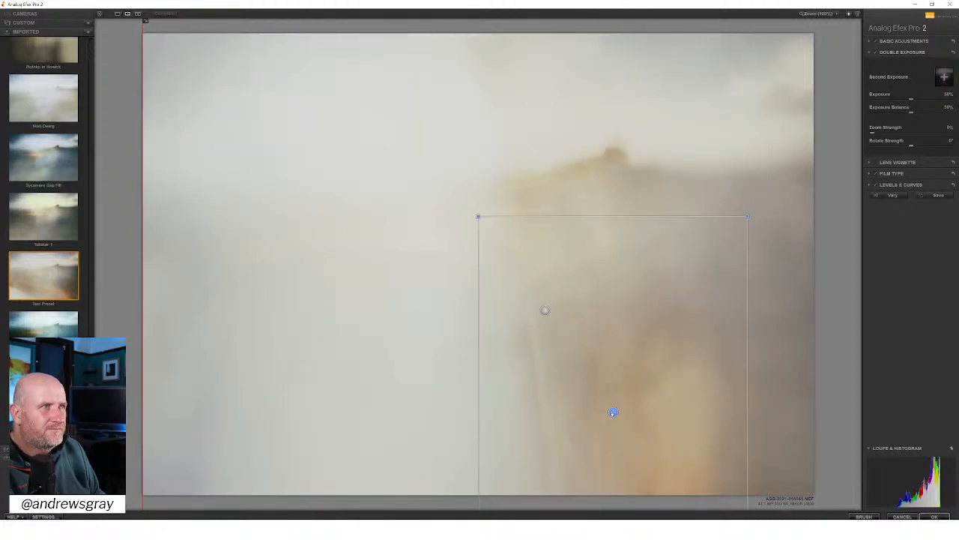
{"action": "left_click_drag", "start_coordinate": [613, 412], "coordinate": [605, 475]}
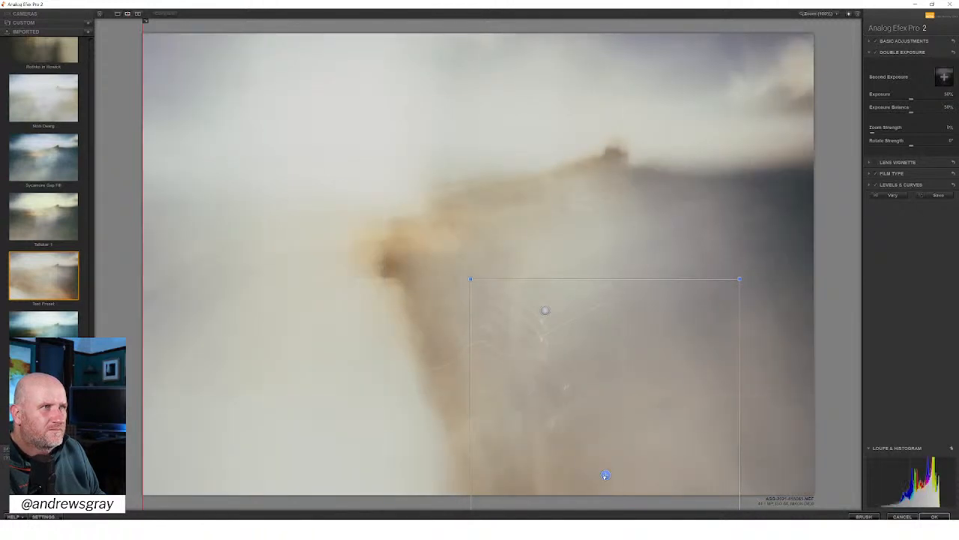
{"action": "left_click_drag", "start_coordinate": [727, 279], "coordinate": [772, 327]}
{"action": "left_click_drag", "start_coordinate": [574, 516], "coordinate": [578, 516]}
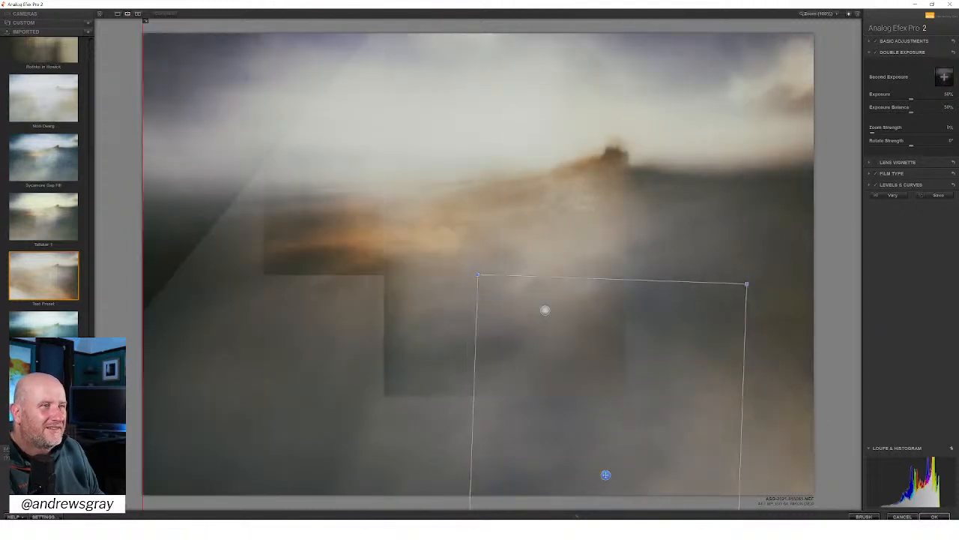
Move the second exposure towards the image's lower-left area and rotate it diagonally across the coastal scene
{"action": "left_click_drag", "start_coordinate": [605, 475], "coordinate": [446, 415]}
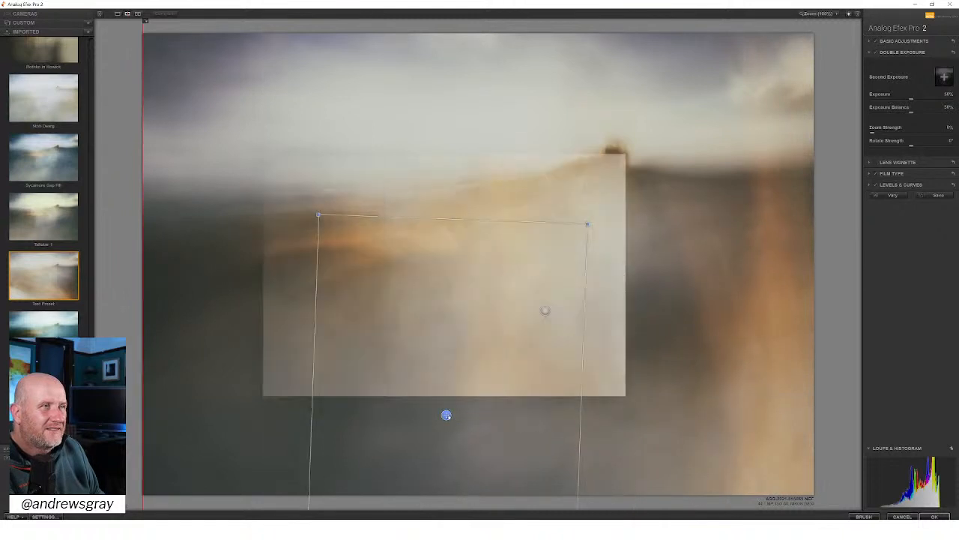
{"action": "left_click_drag", "start_coordinate": [446, 415], "coordinate": [388, 367]}
{"action": "left_click_drag", "start_coordinate": [563, 151], "coordinate": [647, 306]}
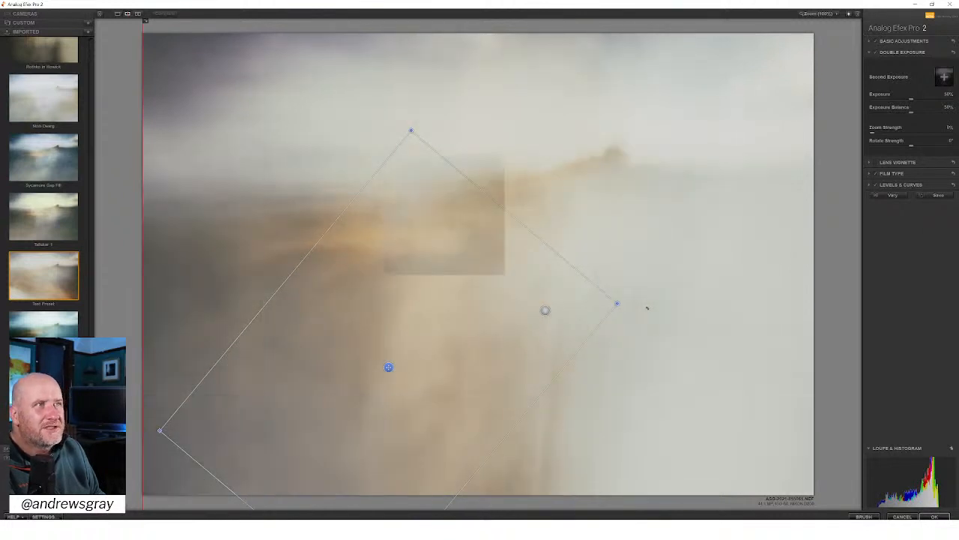
{"action": "left_click_drag", "start_coordinate": [648, 308], "coordinate": [680, 327]}
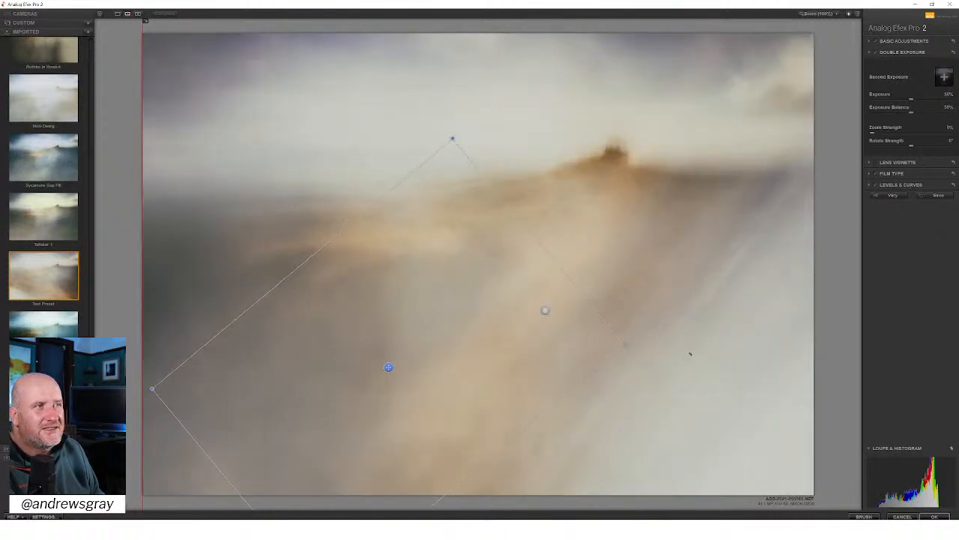
Try rotating the second exposure nearly upright and moving it to different places over the landscape photo
{"action": "left_click_drag", "start_coordinate": [697, 400], "coordinate": [704, 440]}
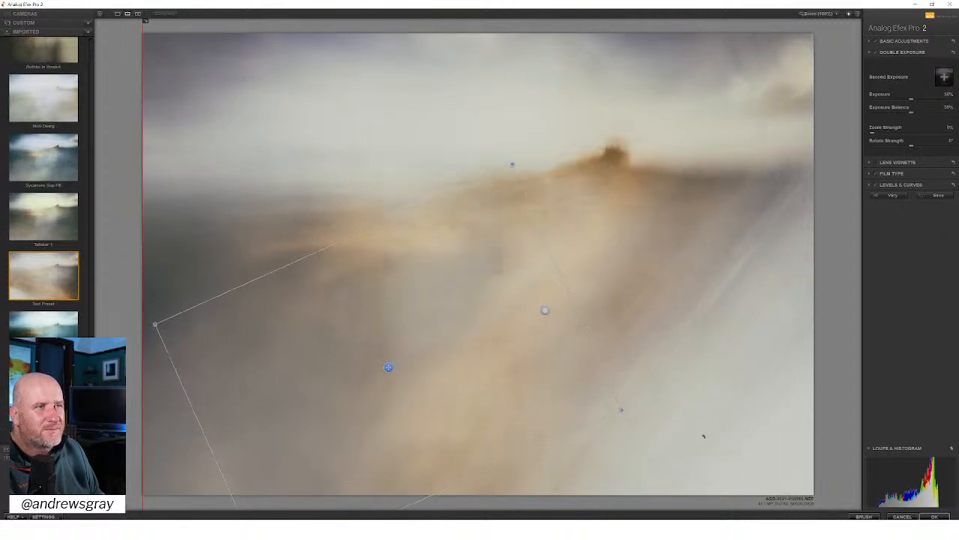
{"action": "left_click_drag", "start_coordinate": [513, 164], "coordinate": [558, 87]}
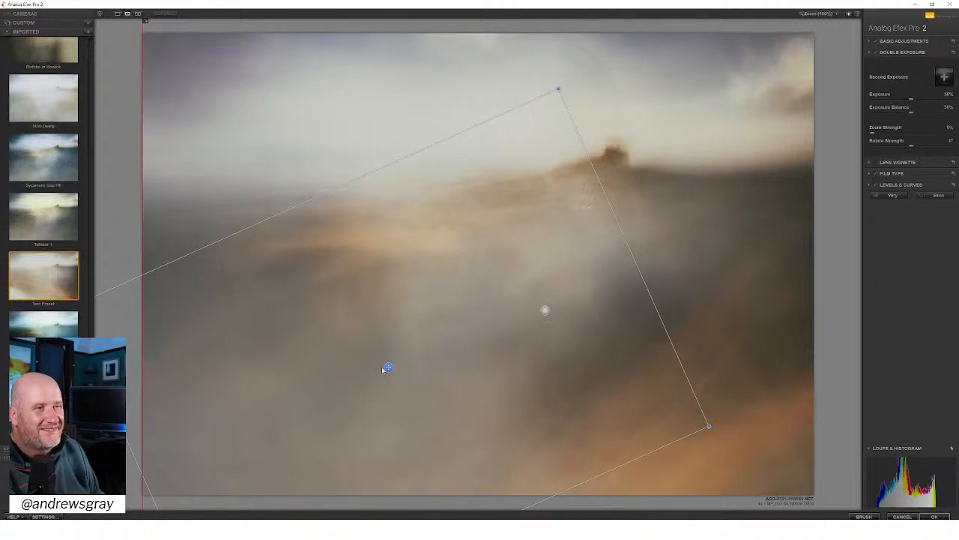
{"action": "left_click_drag", "start_coordinate": [389, 367], "coordinate": [298, 284]}
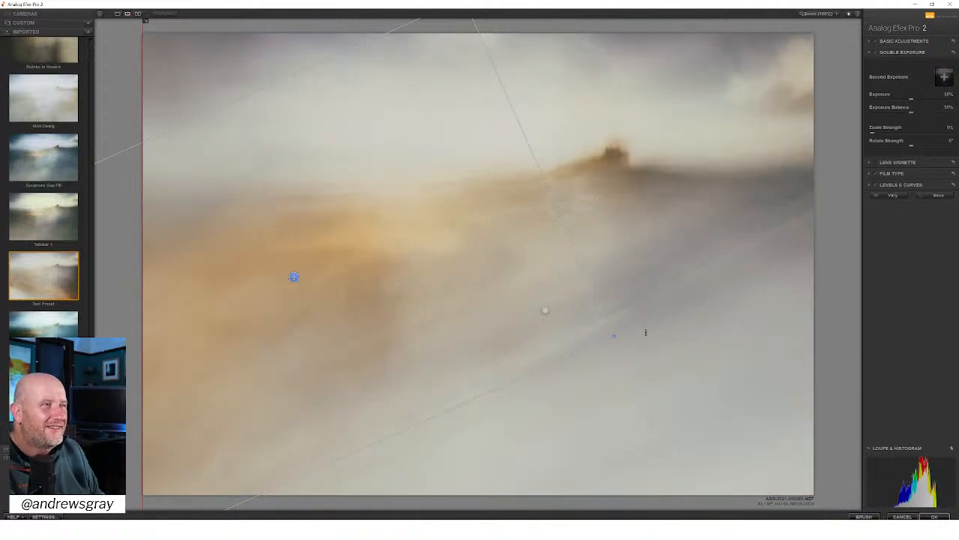
{"action": "left_click_drag", "start_coordinate": [630, 435], "coordinate": [592, 478]}
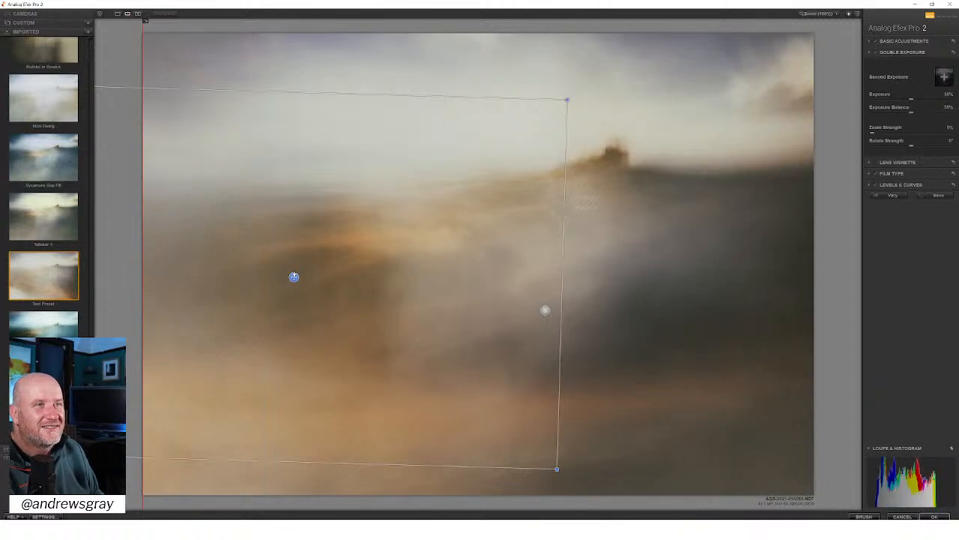
{"action": "left_click_drag", "start_coordinate": [294, 276], "coordinate": [270, 201]}
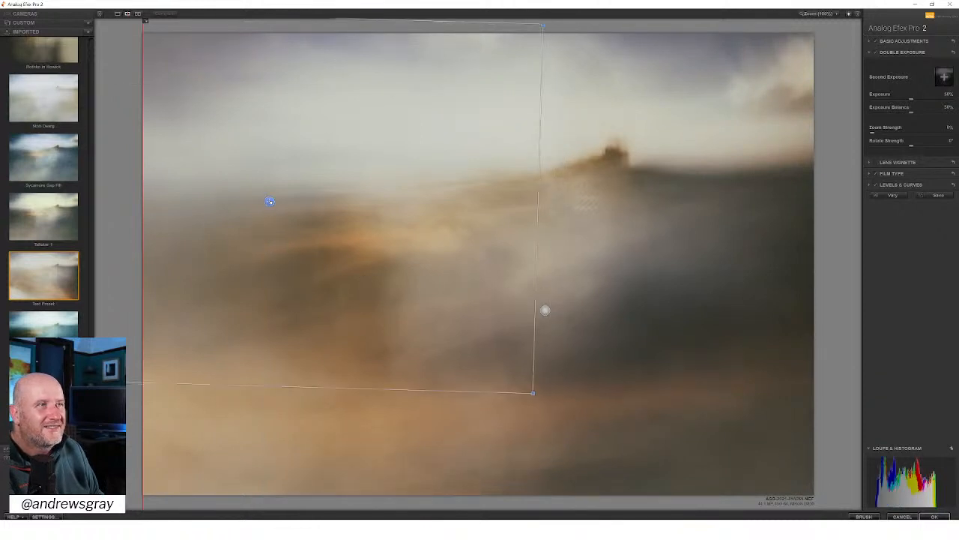
{"action": "left_click_drag", "start_coordinate": [261, 207], "coordinate": [511, 296]}
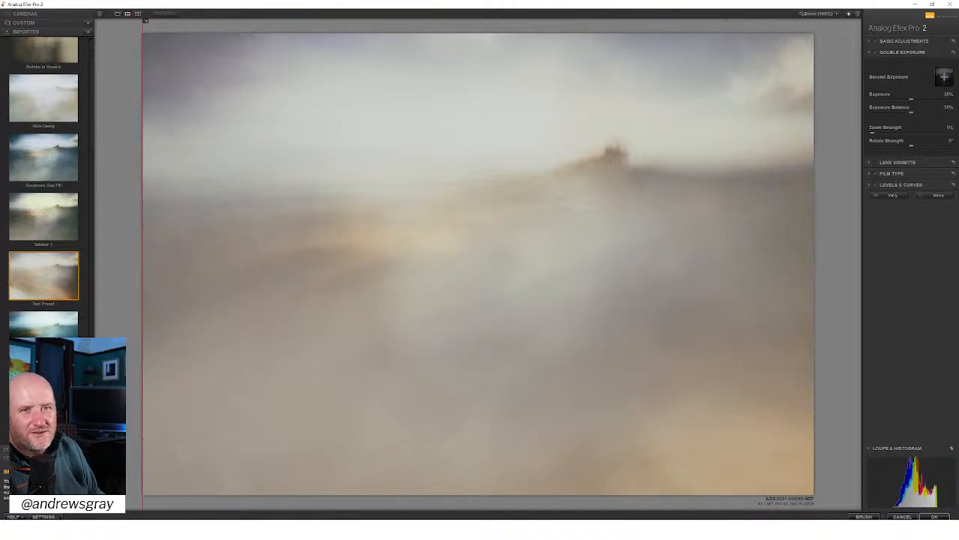
Apply the imported preset Across the Street and open its Double Exposure settings
{"action": "scroll", "coordinate": [44, 194], "scroll_direction": "down", "scroll_amount": 6}
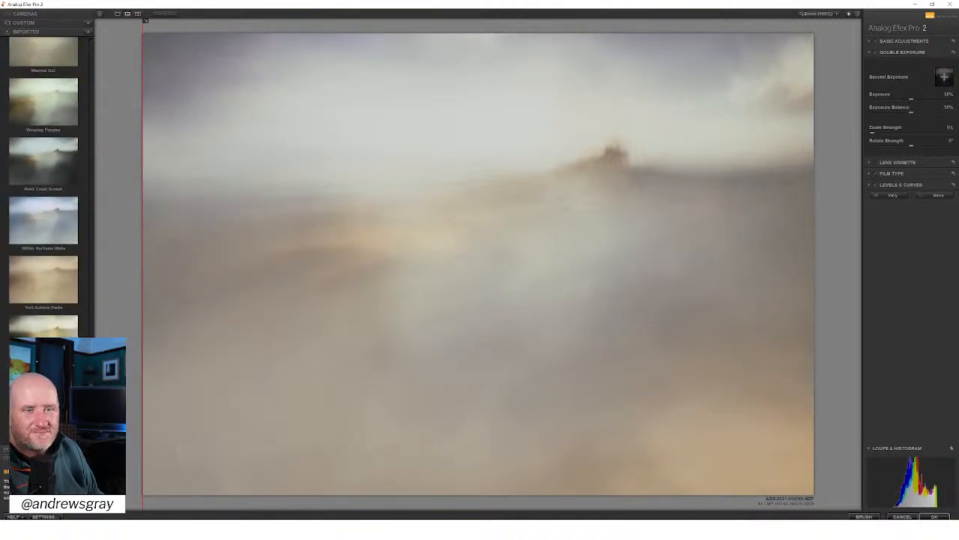
{"action": "left_click_drag", "start_coordinate": [91, 411], "coordinate": [88, 50]}
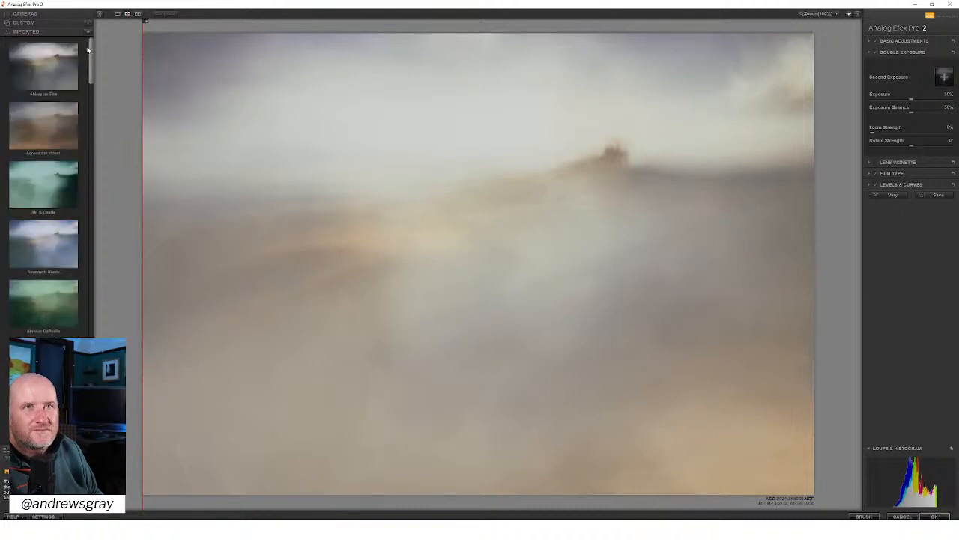
{"action": "left_click", "coordinate": [56, 131]}
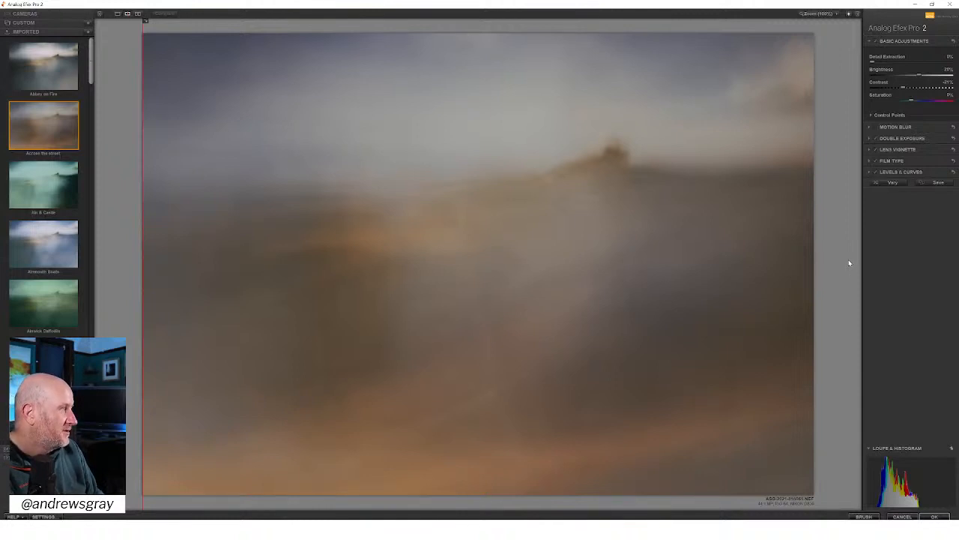
{"action": "left_click", "coordinate": [903, 138]}
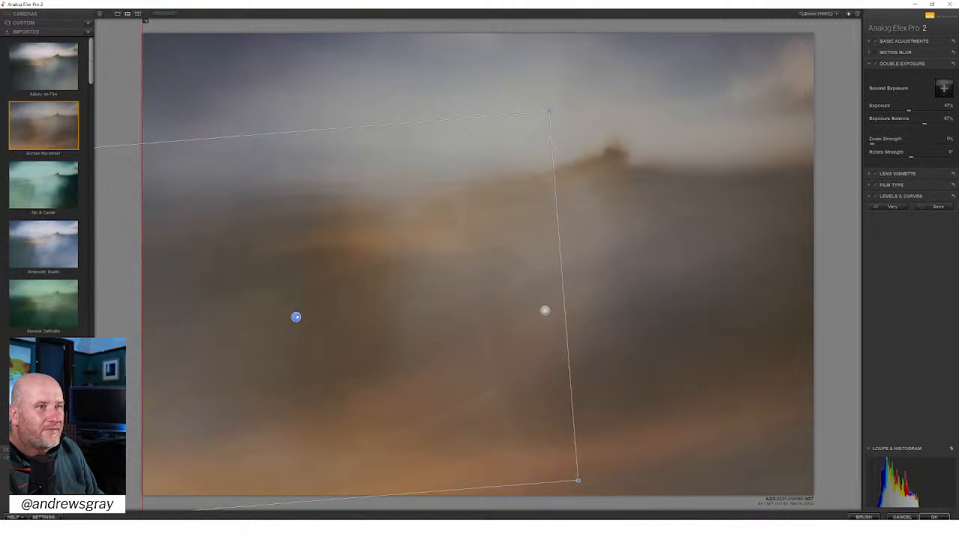
Try shifting the second exposure toward the photo's left side and turning it about a quarter turn
{"action": "left_click_drag", "start_coordinate": [296, 317], "coordinate": [375, 245]}
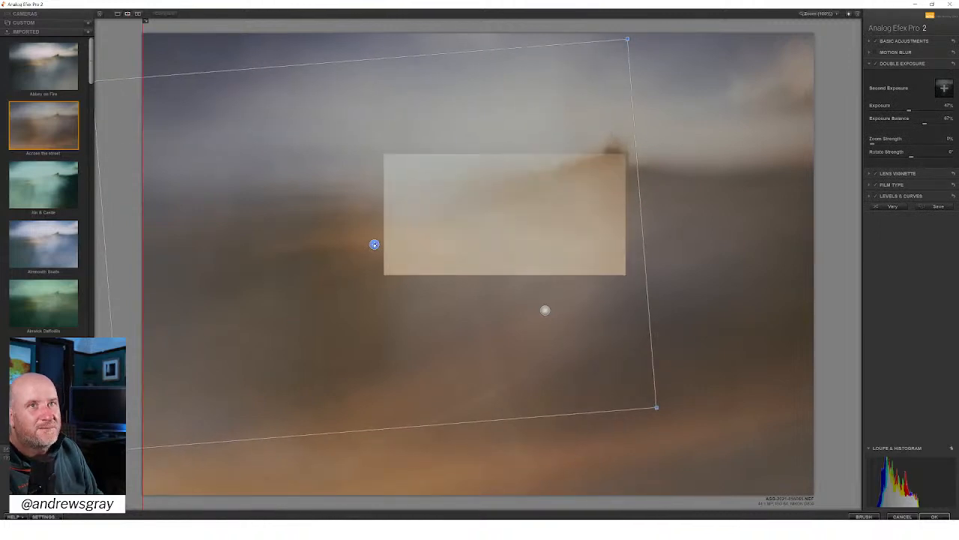
{"action": "left_click_drag", "start_coordinate": [375, 244], "coordinate": [259, 240]}
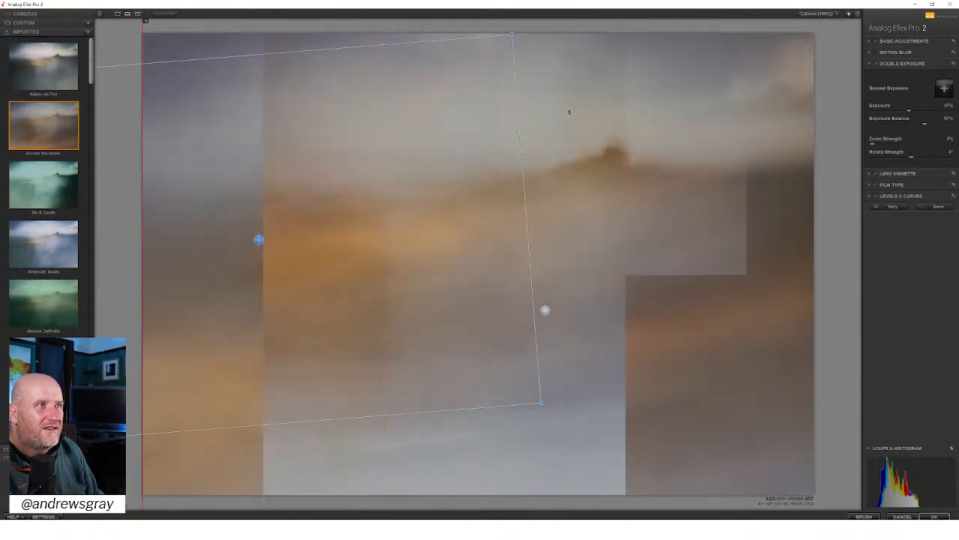
{"action": "left_click_drag", "start_coordinate": [568, 112], "coordinate": [587, 199]}
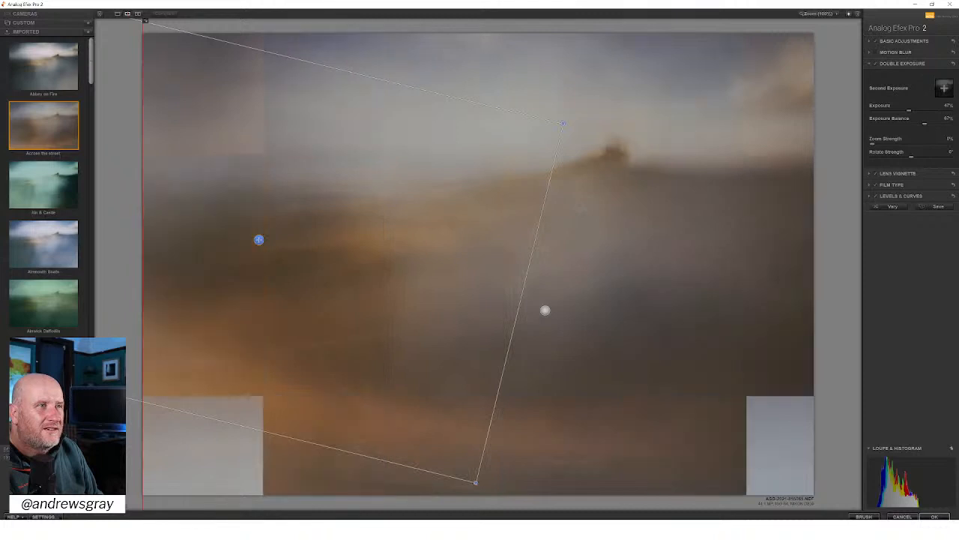
{"action": "left_click_drag", "start_coordinate": [564, 124], "coordinate": [447, 507]}
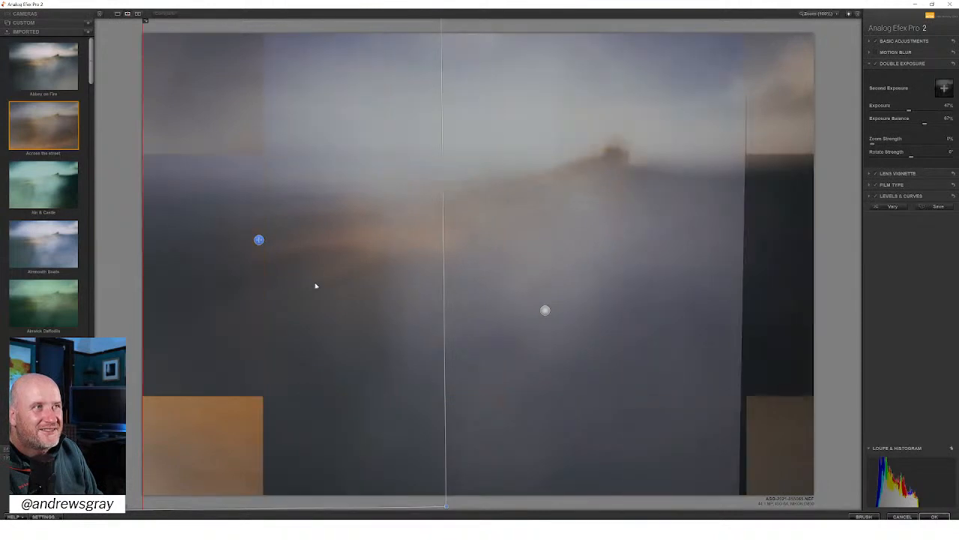
Try the quarter-turned second exposure at several positions across the middle and lower part of the photo
{"action": "left_click_drag", "start_coordinate": [259, 240], "coordinate": [426, 301]}
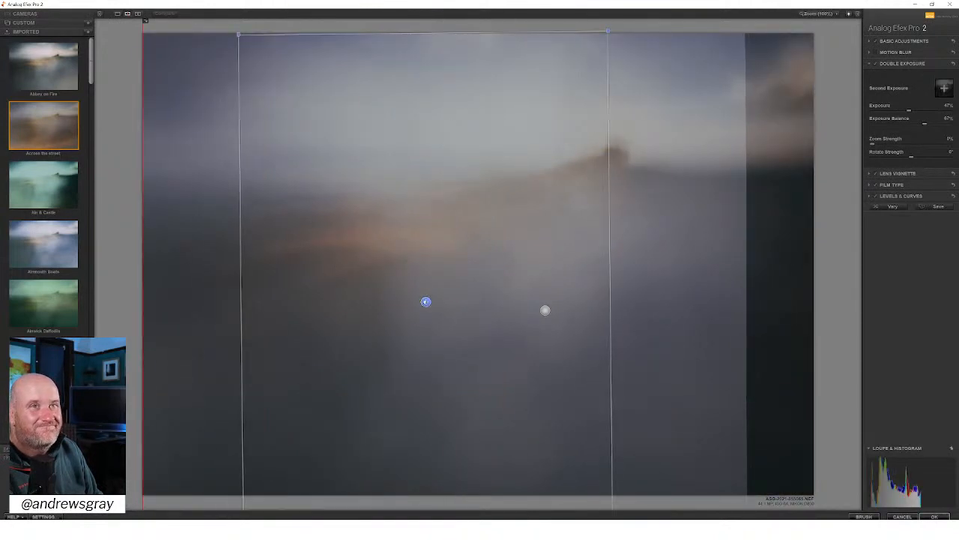
{"action": "left_click_drag", "start_coordinate": [426, 301], "coordinate": [439, 340]}
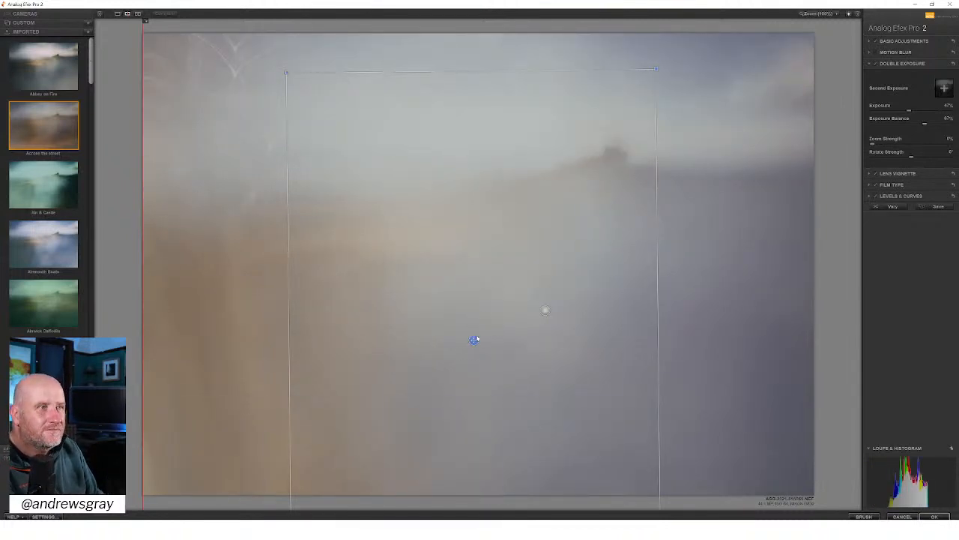
{"action": "left_click_drag", "start_coordinate": [473, 339], "coordinate": [525, 335]}
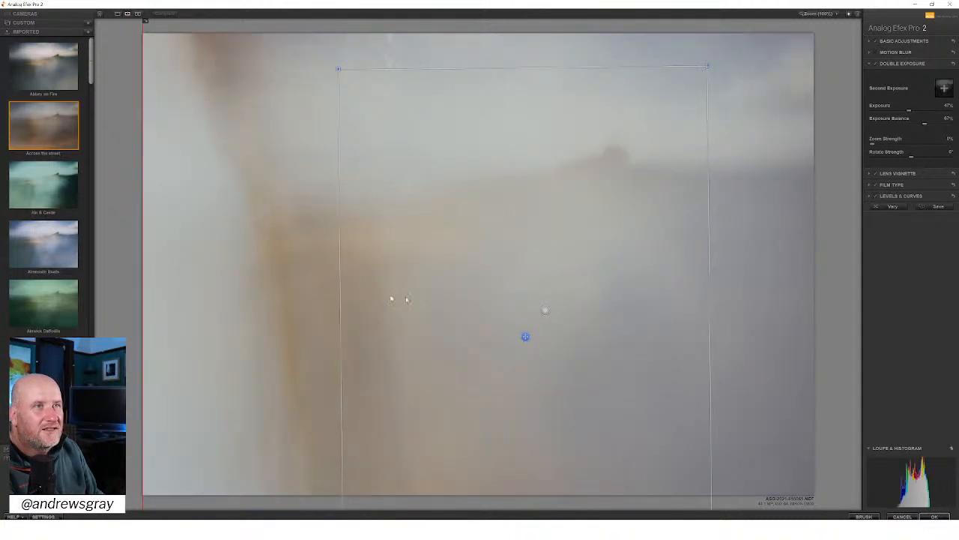
{"action": "left_click_drag", "start_coordinate": [525, 337], "coordinate": [527, 370]}
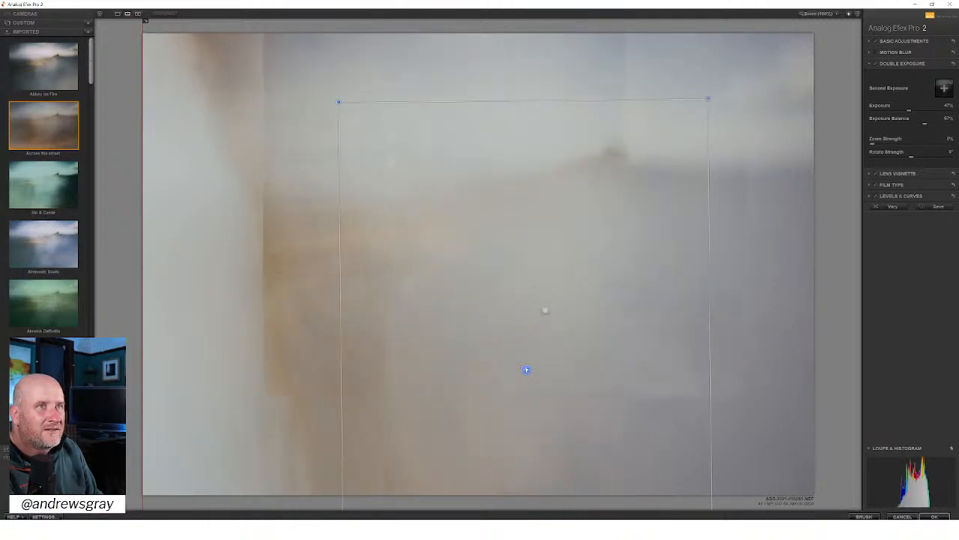
{"action": "left_click_drag", "start_coordinate": [526, 370], "coordinate": [524, 475]}
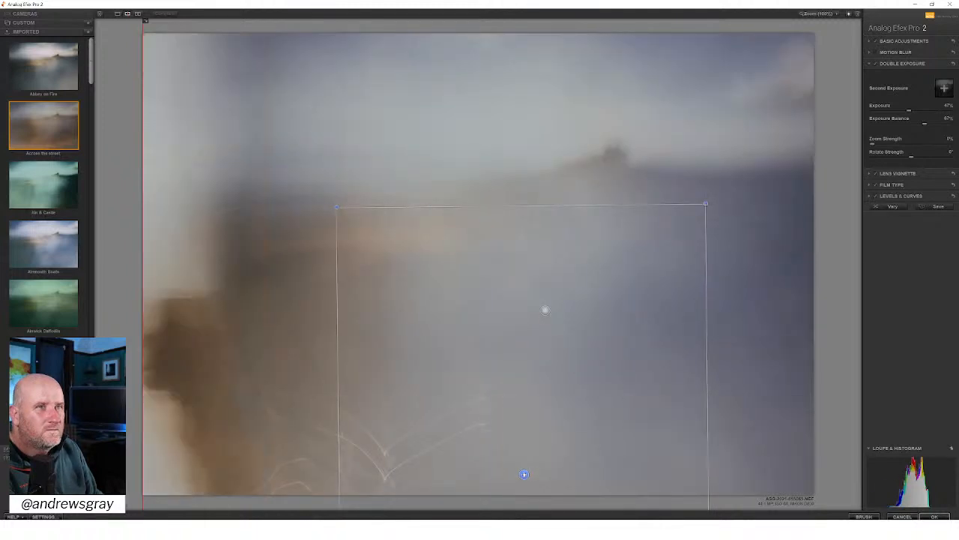
{"action": "left_click_drag", "start_coordinate": [523, 474], "coordinate": [584, 387]}
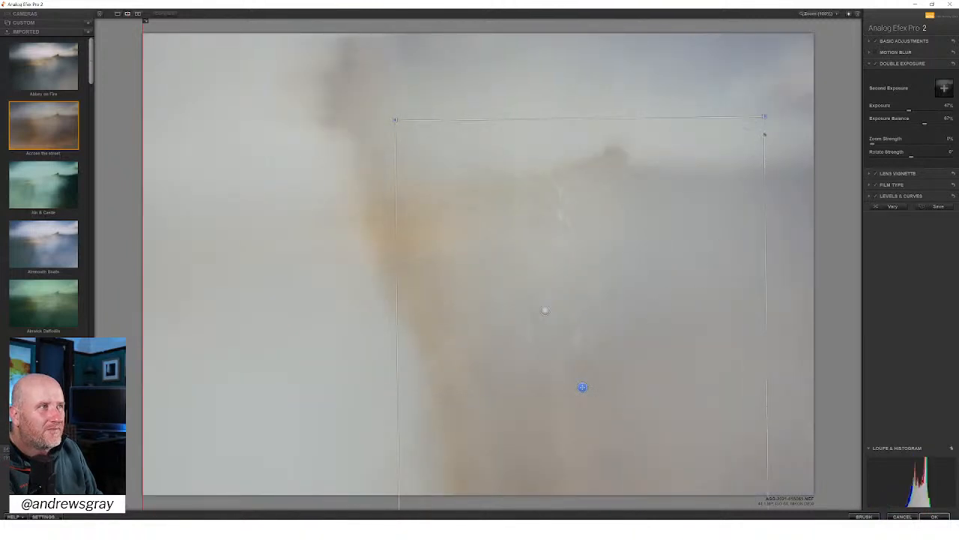
Rotate the second exposure to a slightly tilted landscape orientation and place its centre right of the photo's middle, just below the hilltop
{"action": "left_click_drag", "start_coordinate": [777, 105], "coordinate": [774, 513]}
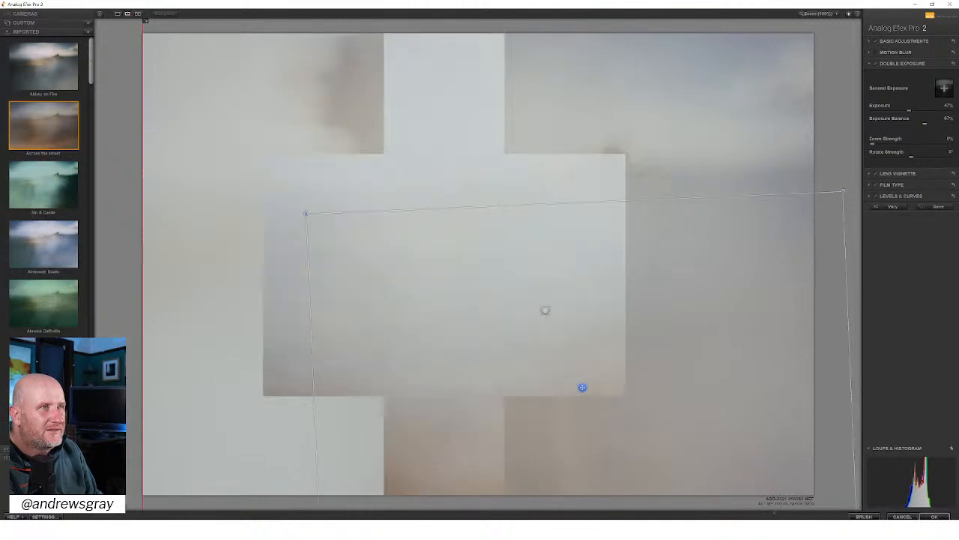
{"action": "left_click_drag", "start_coordinate": [583, 387], "coordinate": [551, 248]}
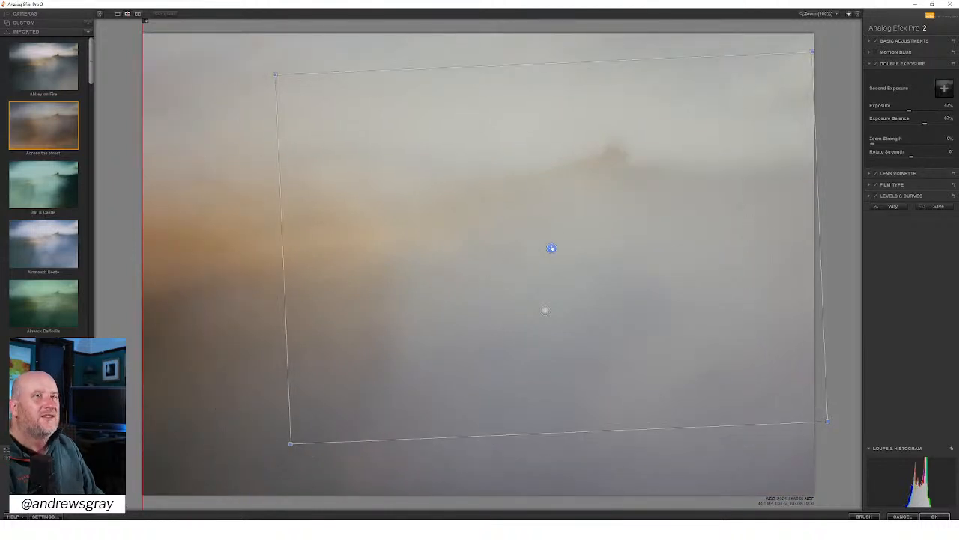
{"action": "left_click_drag", "start_coordinate": [552, 248], "coordinate": [513, 229]}
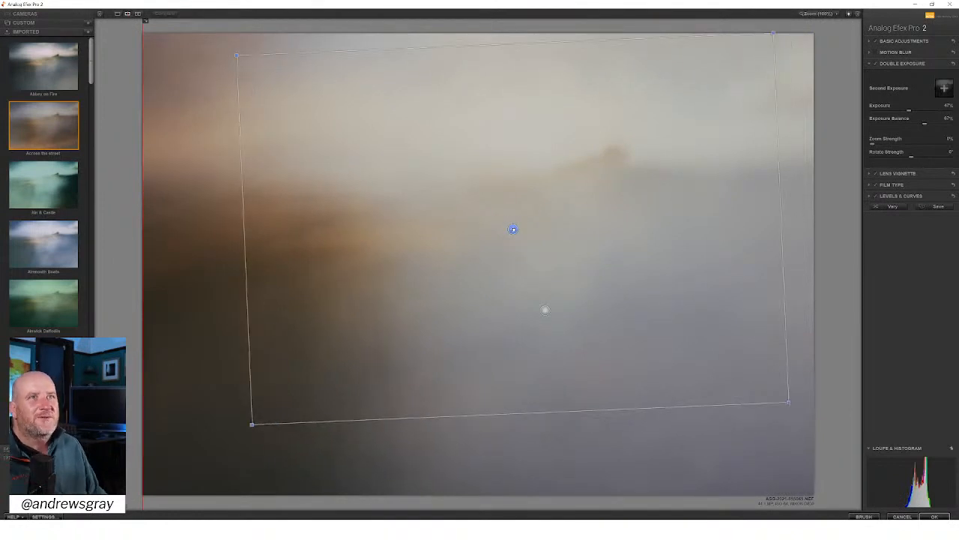
{"action": "left_click_drag", "start_coordinate": [513, 229], "coordinate": [566, 227]}
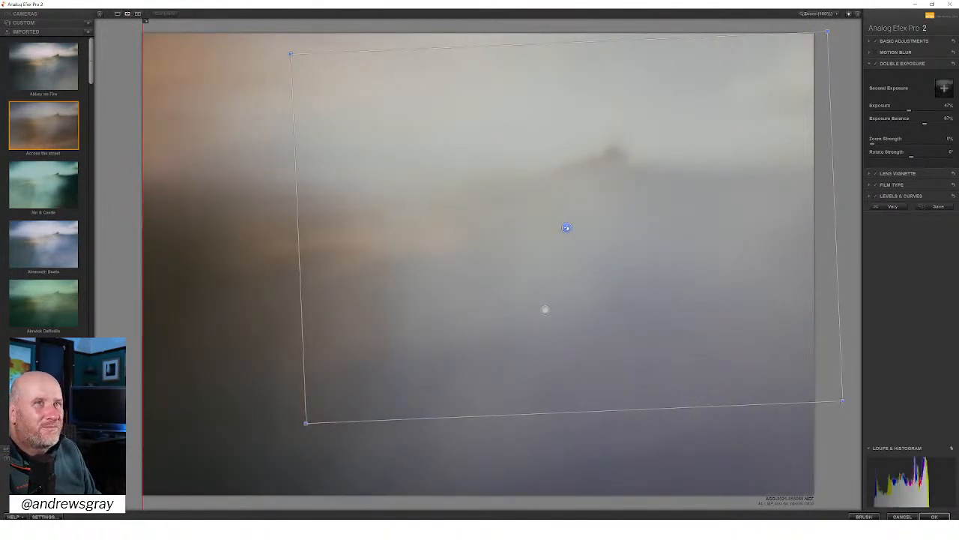
{"action": "left_click_drag", "start_coordinate": [567, 227], "coordinate": [603, 241]}
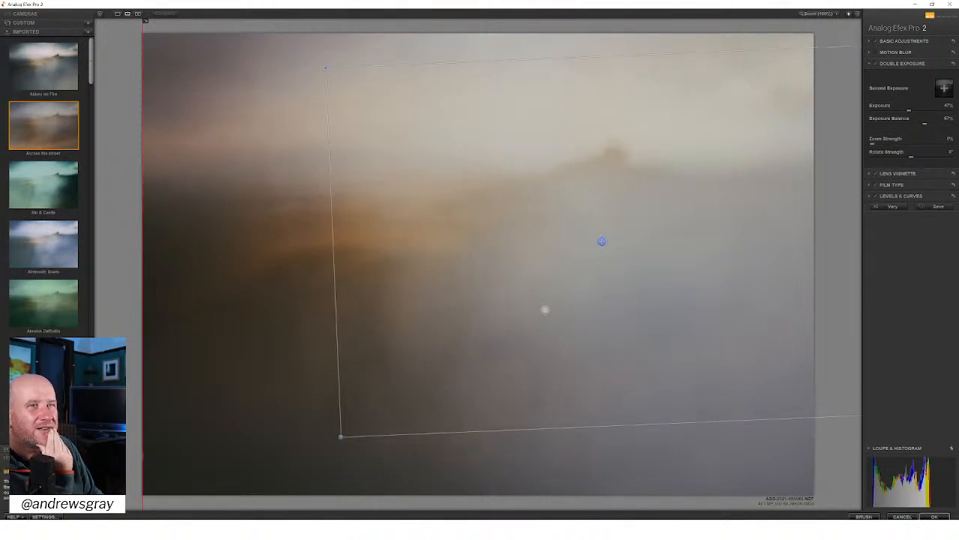
Compare the photo with the lens vignette off and on, leave it enabled and open its settings
{"action": "left_click", "coordinate": [875, 174]}
{"action": "left_click", "coordinate": [876, 174]}
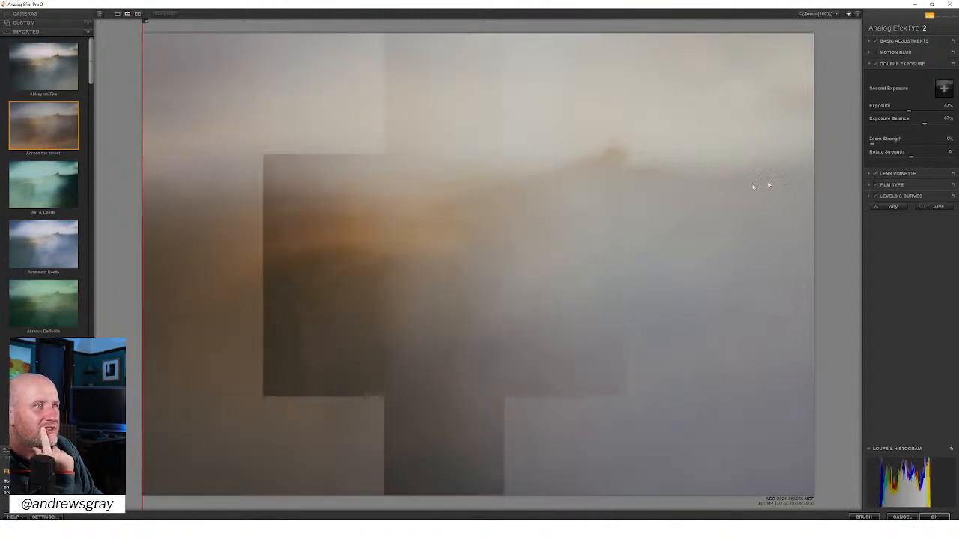
{"action": "left_click", "coordinate": [913, 174]}
Try the lens vignette's centre at the photo's bottom middle, its top-right corner and its right edge
{"action": "left_click_drag", "start_coordinate": [754, 216], "coordinate": [495, 480]}
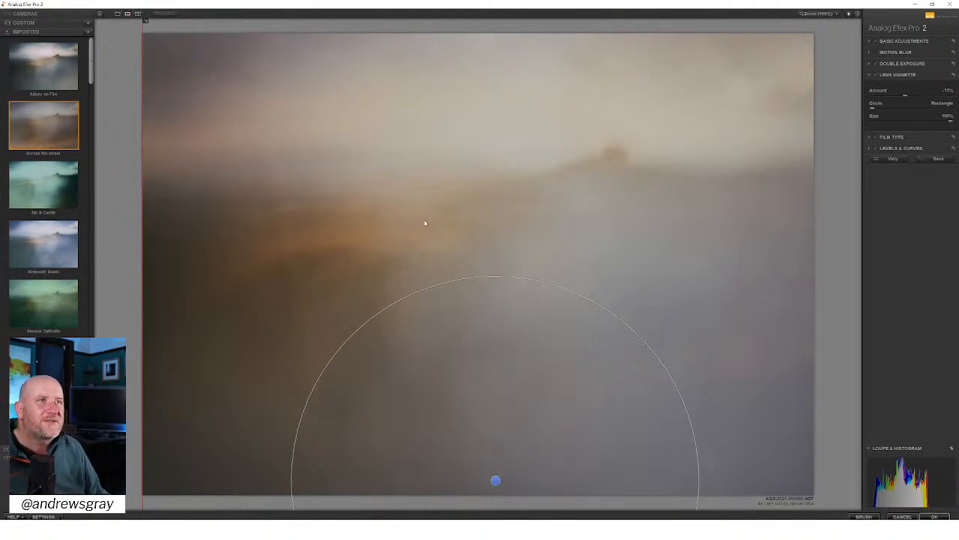
{"action": "left_click_drag", "start_coordinate": [495, 479], "coordinate": [810, 493]}
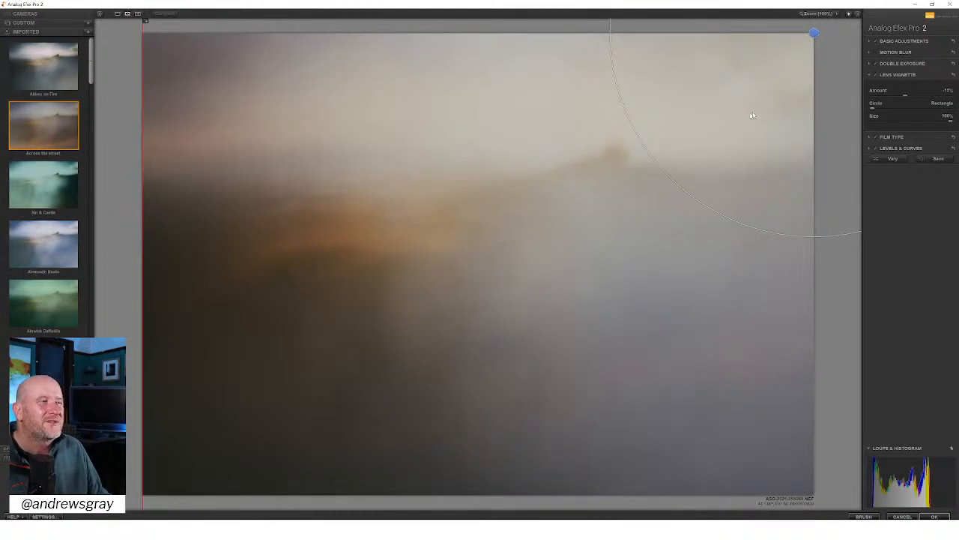
{"action": "left_click_drag", "start_coordinate": [814, 34], "coordinate": [803, 365]}
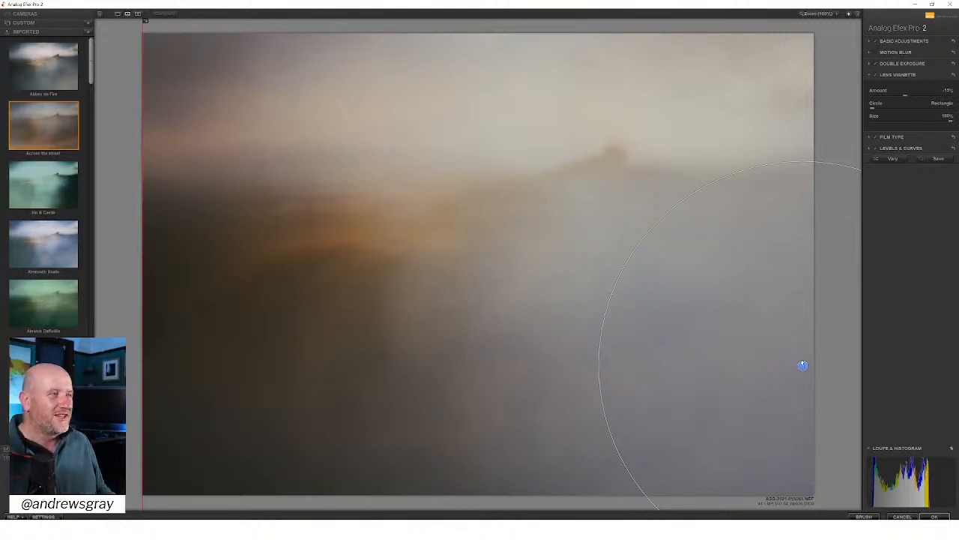
{"action": "left_click_drag", "start_coordinate": [803, 365], "coordinate": [542, 496]}
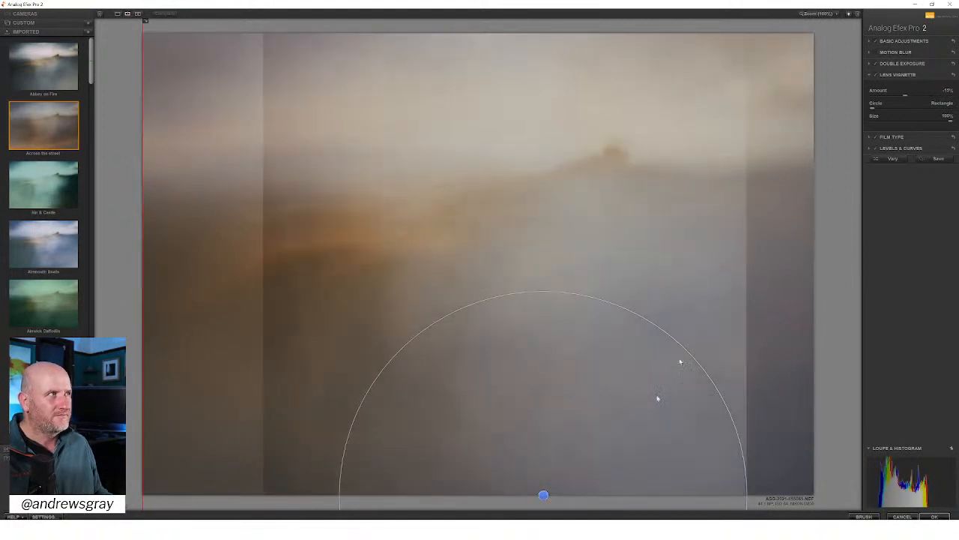
Darken the lens vignette slightly and place its centre on the photo's bottom edge, near the right corner
{"action": "left_click_drag", "start_coordinate": [905, 95], "coordinate": [902, 94]}
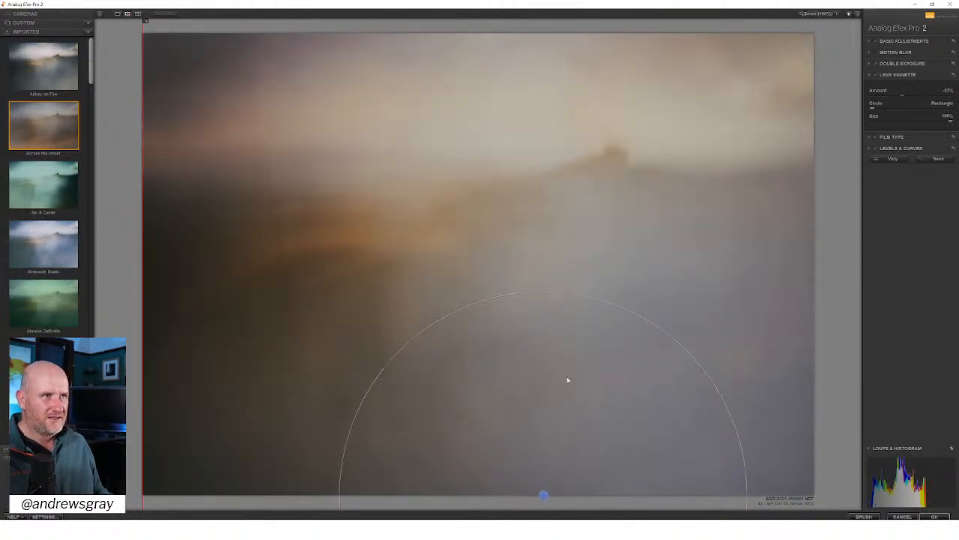
{"action": "left_click_drag", "start_coordinate": [544, 495], "coordinate": [735, 495]}
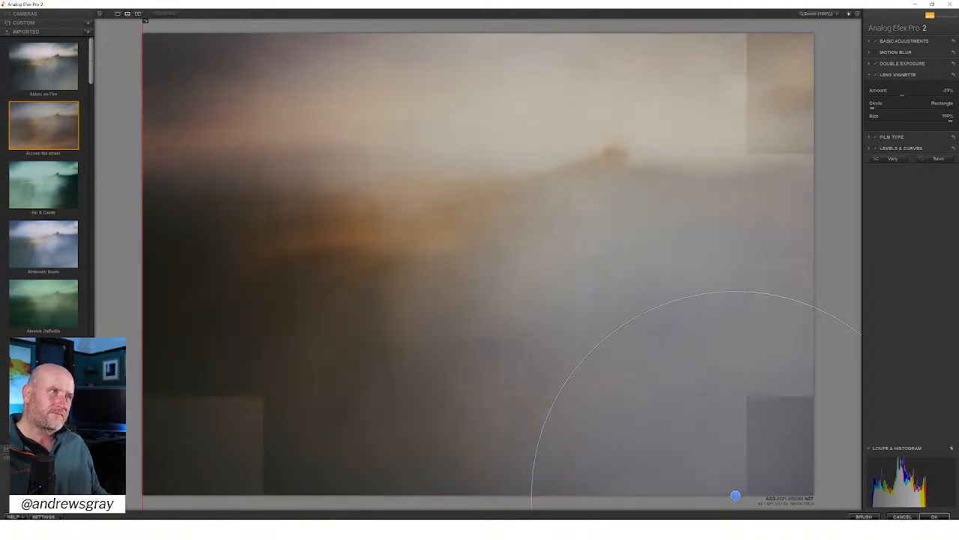
{"action": "left_click_drag", "start_coordinate": [736, 495], "coordinate": [813, 496]}
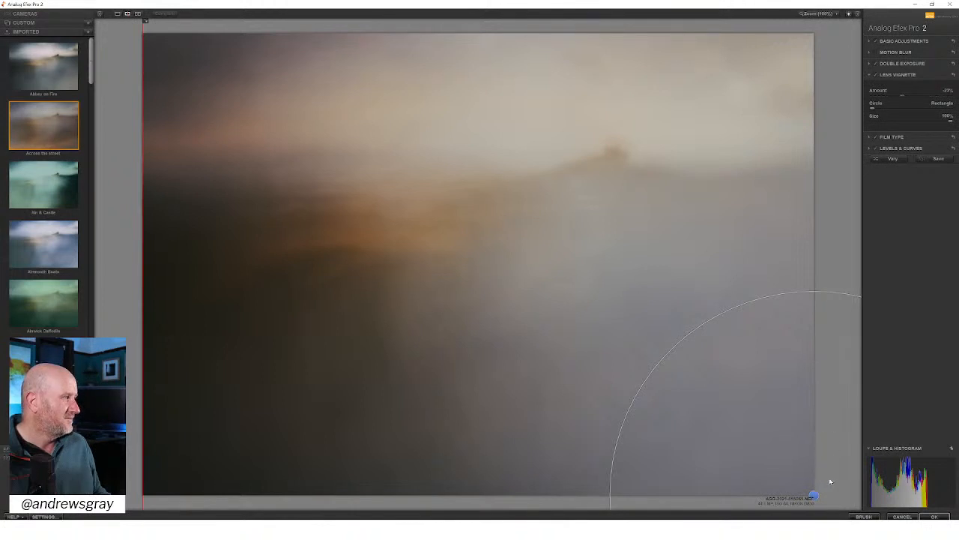
{"action": "left_click_drag", "start_coordinate": [814, 495], "coordinate": [218, 496]}
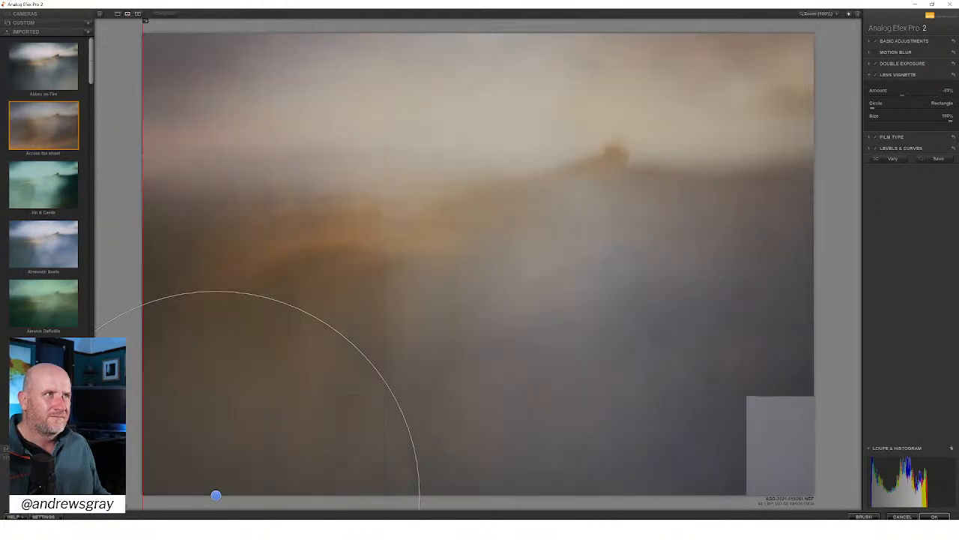
{"action": "left_click_drag", "start_coordinate": [216, 496], "coordinate": [761, 495]}
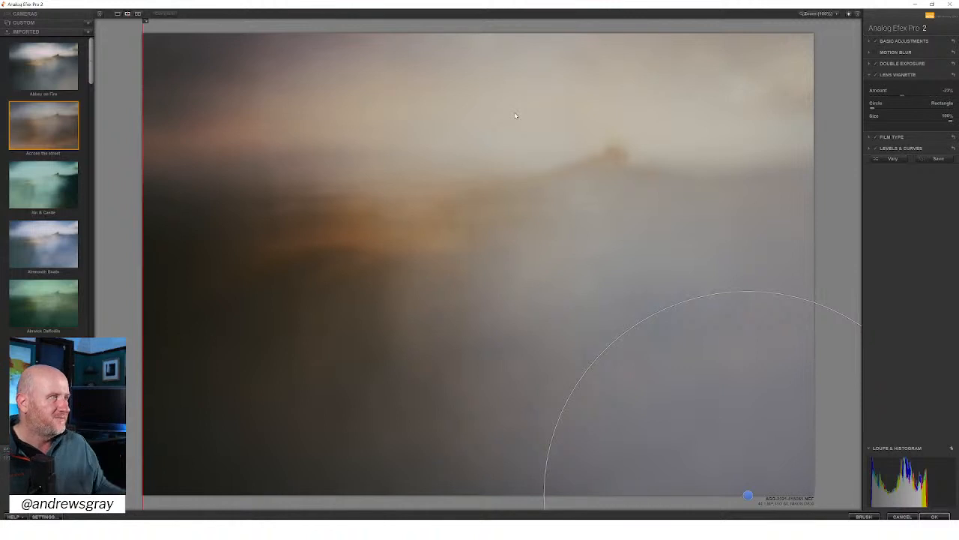
Set the basic adjustments to 9% detail extraction, -20% contrast and 7% saturation
{"action": "left_click", "coordinate": [893, 39]}
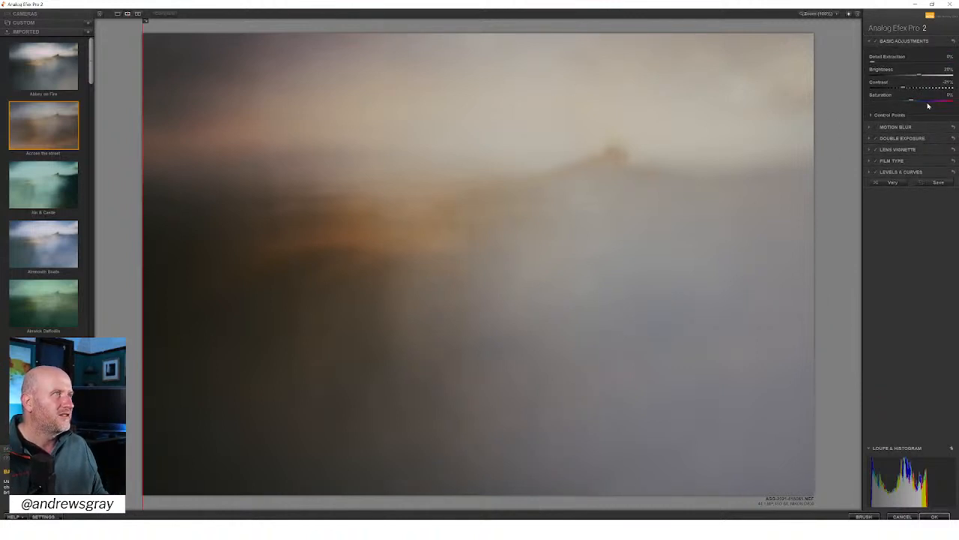
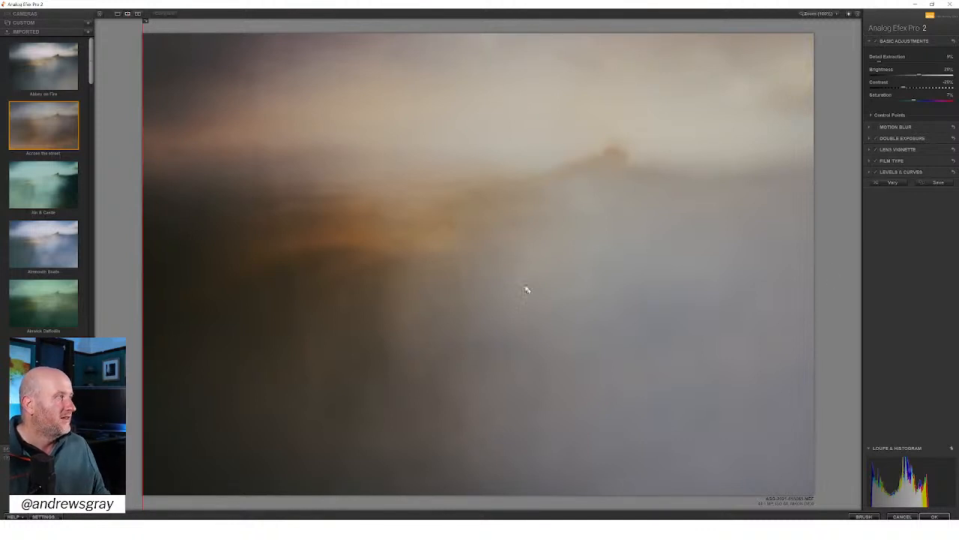
Change the film type to Cool with the first film in the second row, about 39% strength and a medium fade
{"action": "left_click", "coordinate": [876, 163]}
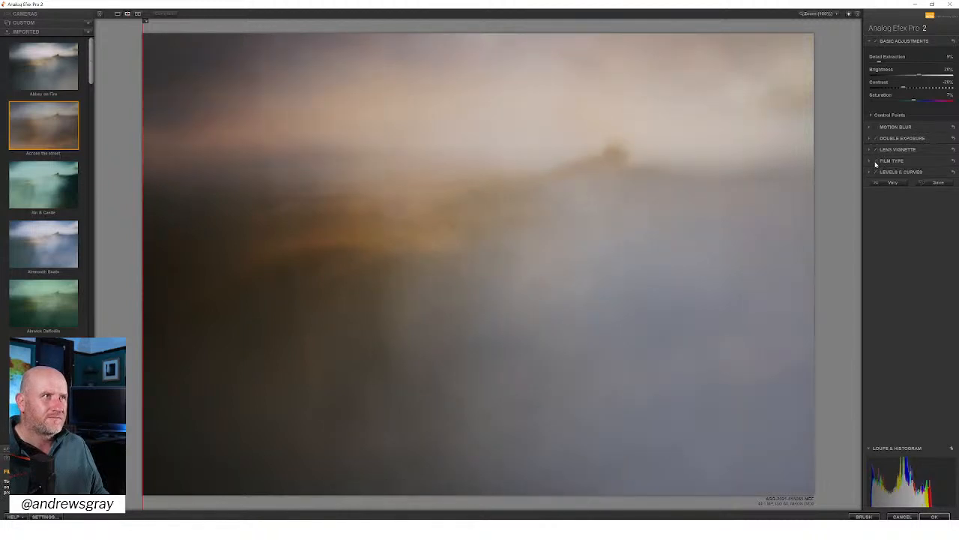
{"action": "left_click", "coordinate": [891, 162]}
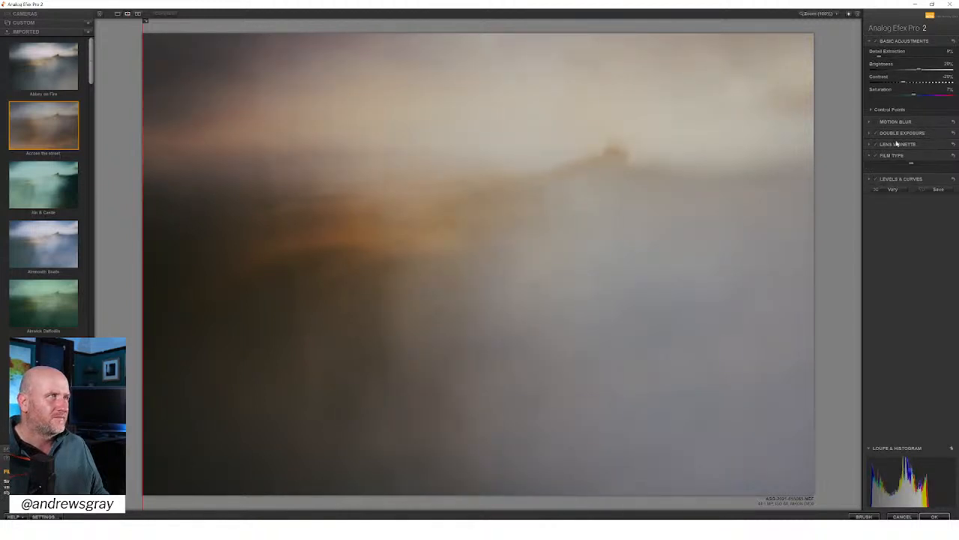
{"action": "left_click", "coordinate": [910, 103]}
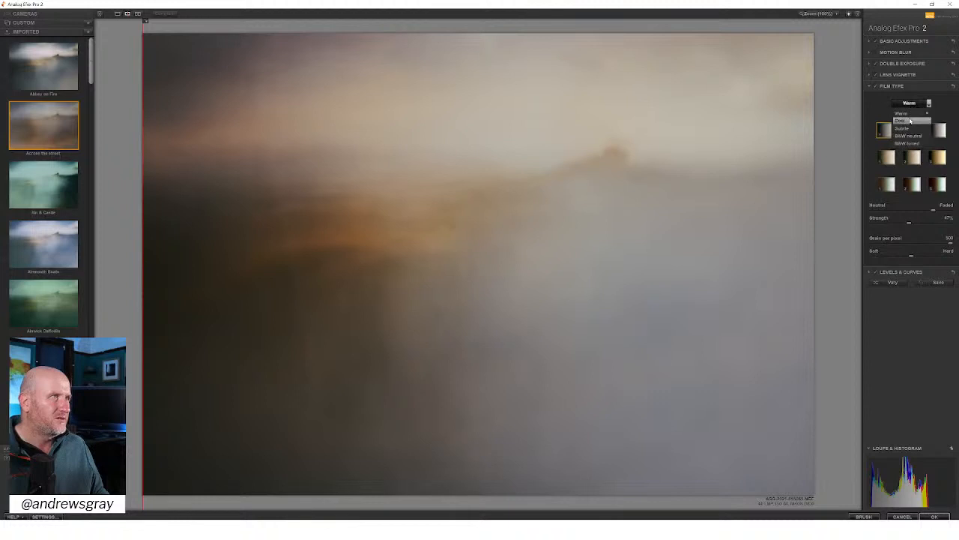
{"action": "left_click", "coordinate": [908, 117]}
{"action": "left_click", "coordinate": [886, 131]}
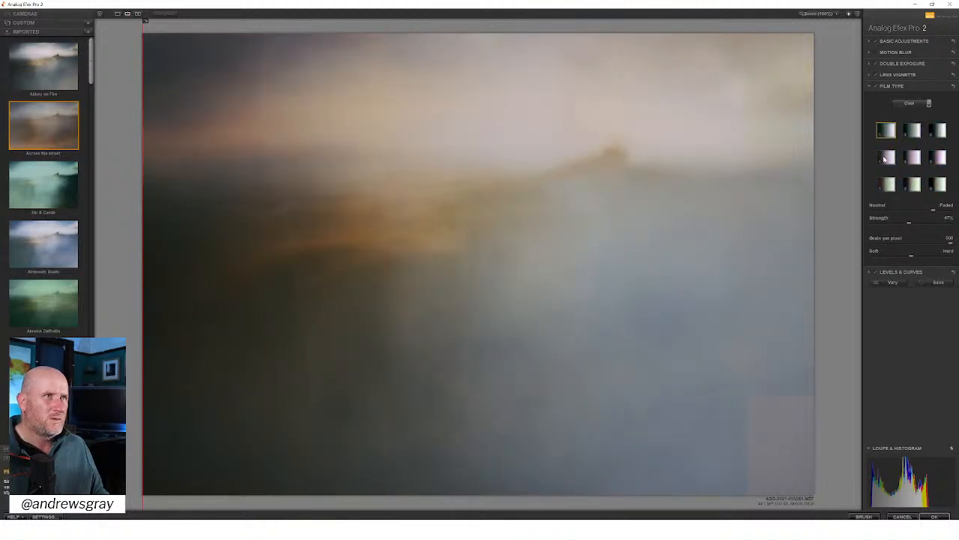
{"action": "left_click", "coordinate": [886, 158]}
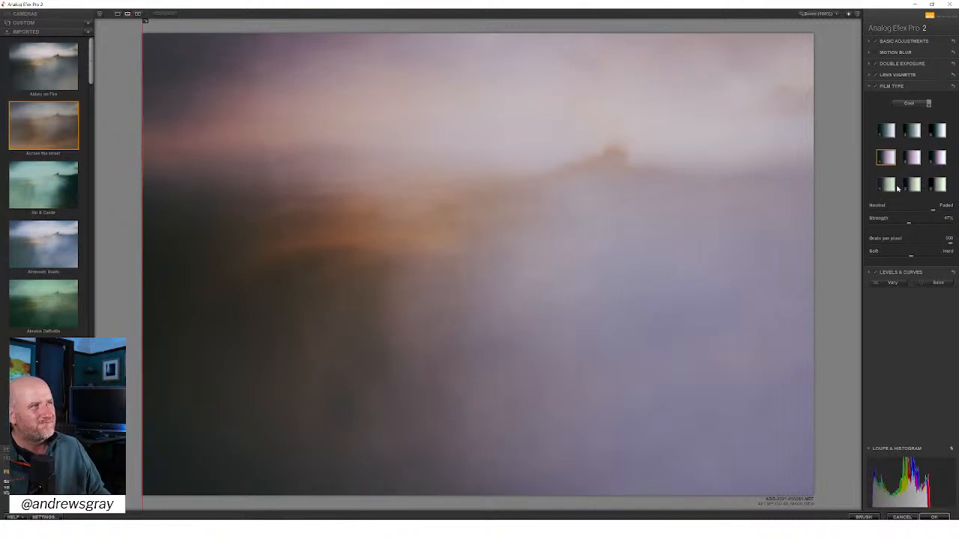
{"action": "left_click", "coordinate": [933, 224]}
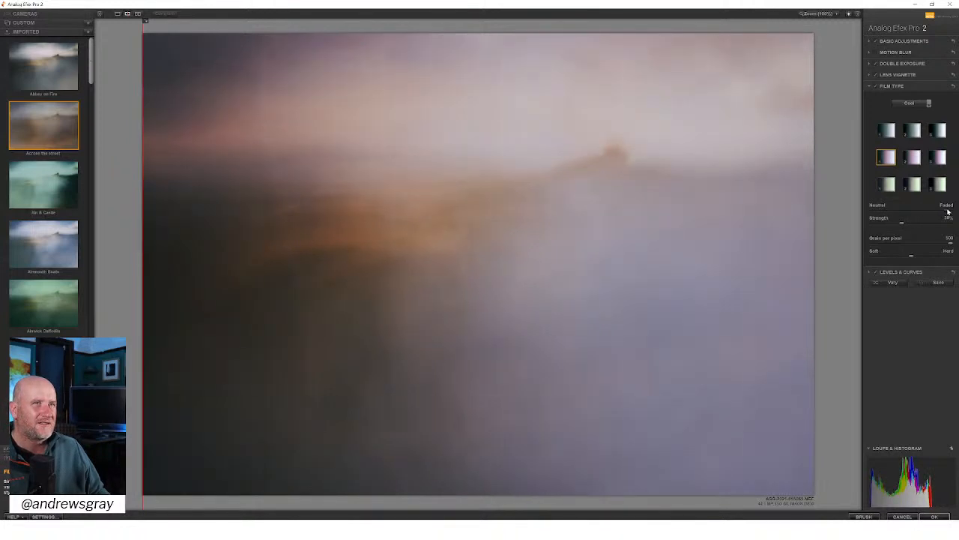
{"action": "left_click_drag", "start_coordinate": [949, 213], "coordinate": [912, 215]}
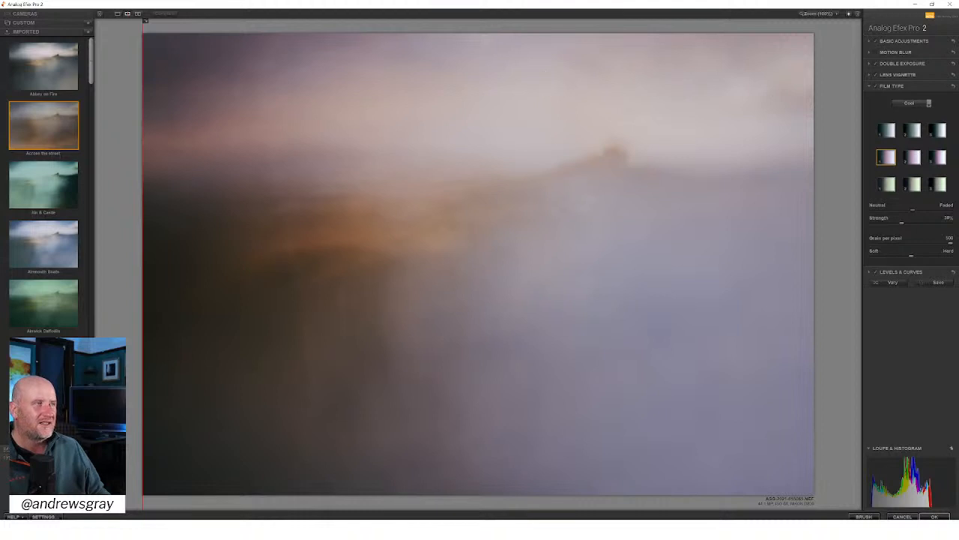
Compare the photo with levels and curves off and on, leave it enabled and open its settings
{"action": "left_click", "coordinate": [877, 274]}
{"action": "left_click", "coordinate": [877, 274]}
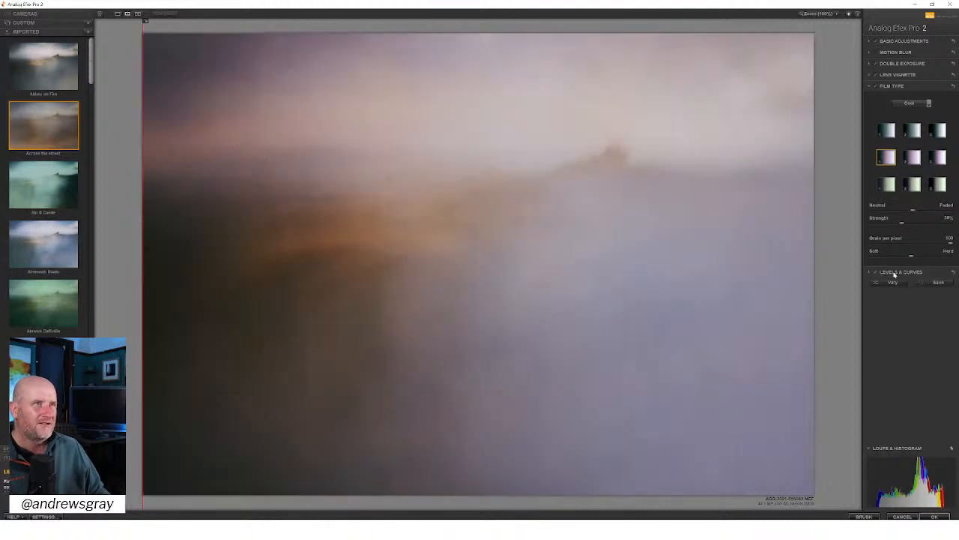
{"action": "left_click", "coordinate": [919, 273]}
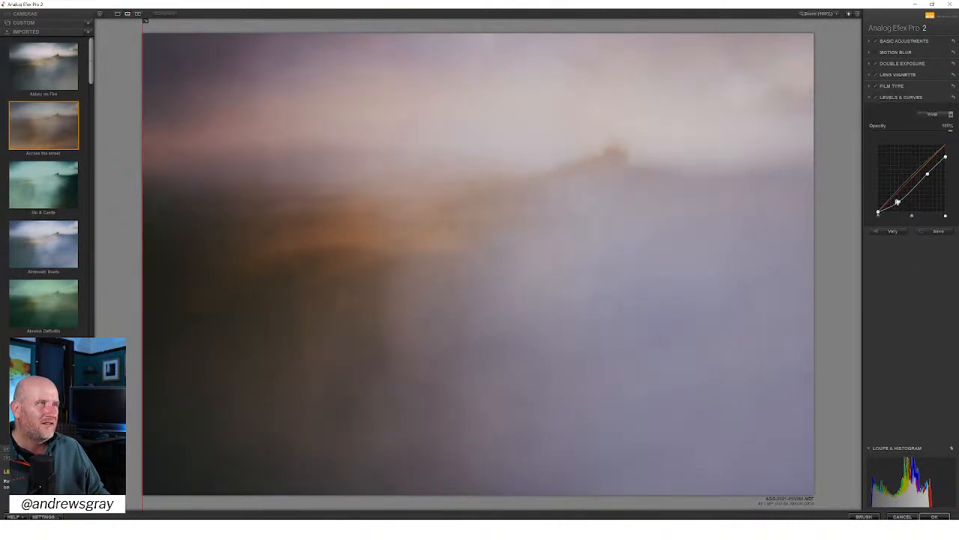
Straighten the Blue channel's curve by removing its middle point
{"action": "left_click", "coordinate": [933, 114]}
{"action": "left_click", "coordinate": [930, 145]}
{"action": "left_click", "coordinate": [932, 114]}
{"action": "left_click", "coordinate": [929, 151]}
{"action": "left_click", "coordinate": [933, 114]}
{"action": "left_click", "coordinate": [930, 152]}
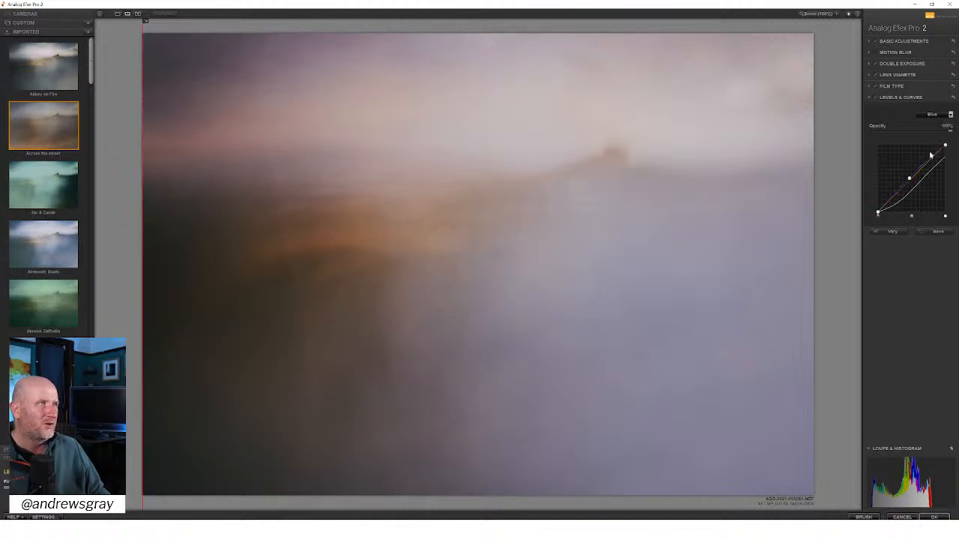
{"action": "left_click_drag", "start_coordinate": [910, 180], "coordinate": [911, 181]}
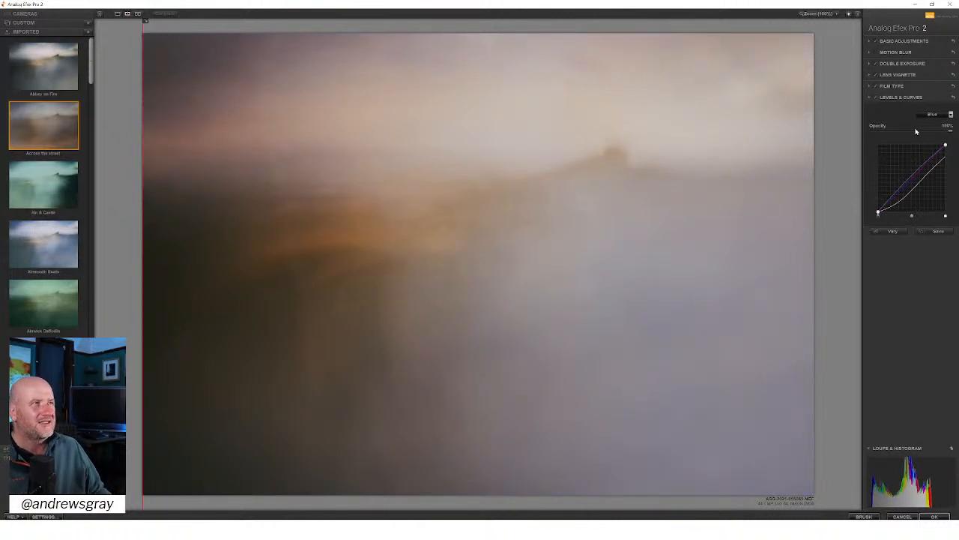
Fine-tune the two middle points of the RGB curve with very small shifts
{"action": "left_click", "coordinate": [933, 114]}
{"action": "left_click", "coordinate": [932, 121]}
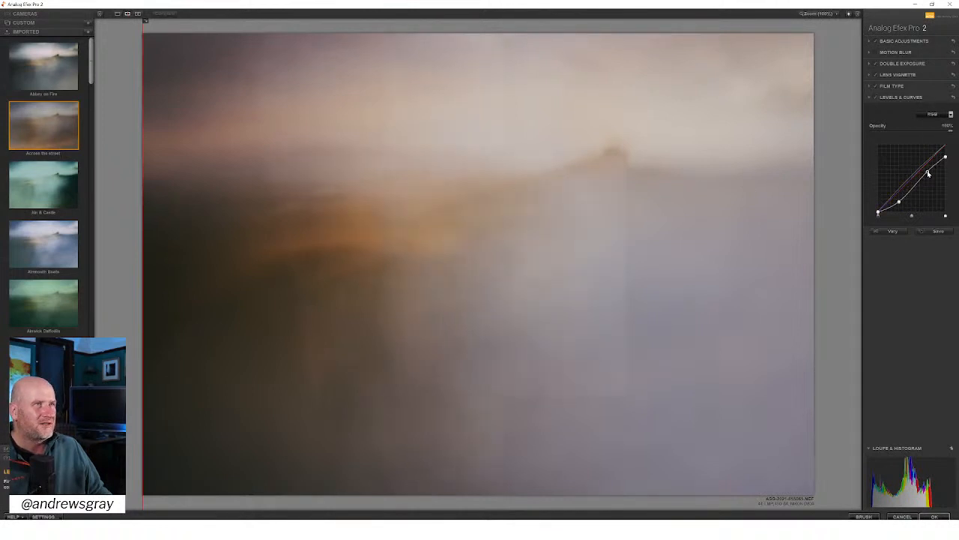
{"action": "left_click", "coordinate": [928, 173]}
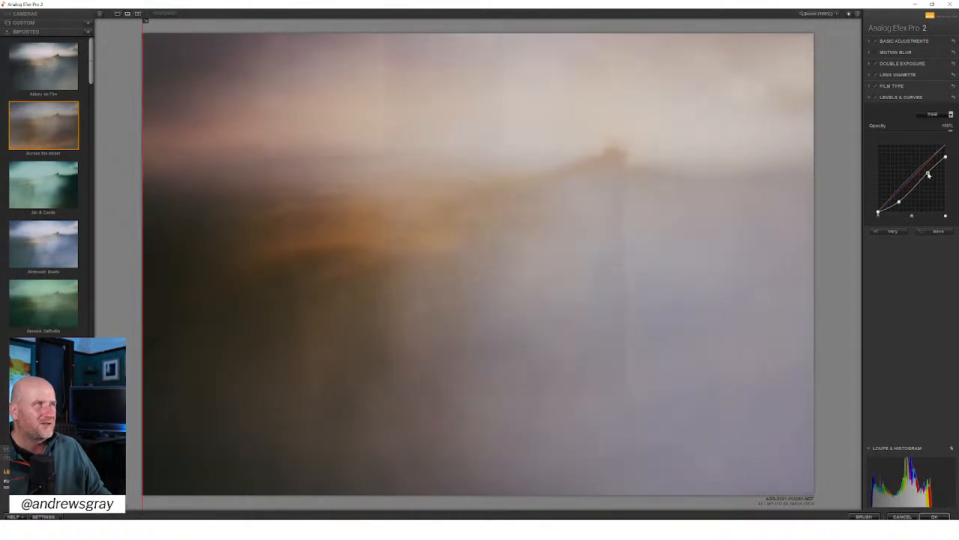
{"action": "left_click_drag", "start_coordinate": [900, 203], "coordinate": [900, 203]}
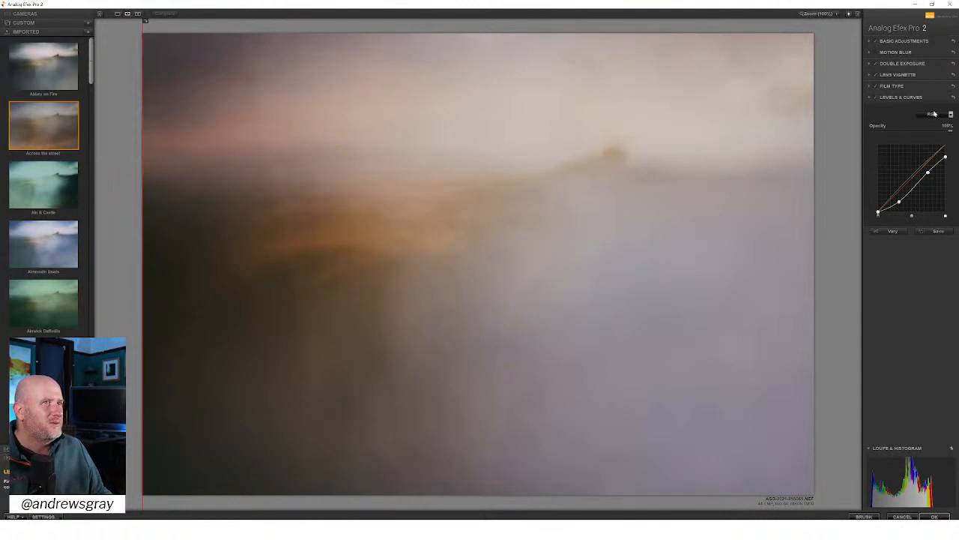
Try the first film in each row of the Subtle film set
{"action": "left_click", "coordinate": [901, 85]}
{"action": "left_click", "coordinate": [888, 182]}
{"action": "left_click", "coordinate": [916, 105]}
{"action": "left_click", "coordinate": [901, 132]}
{"action": "left_click", "coordinate": [888, 132]}
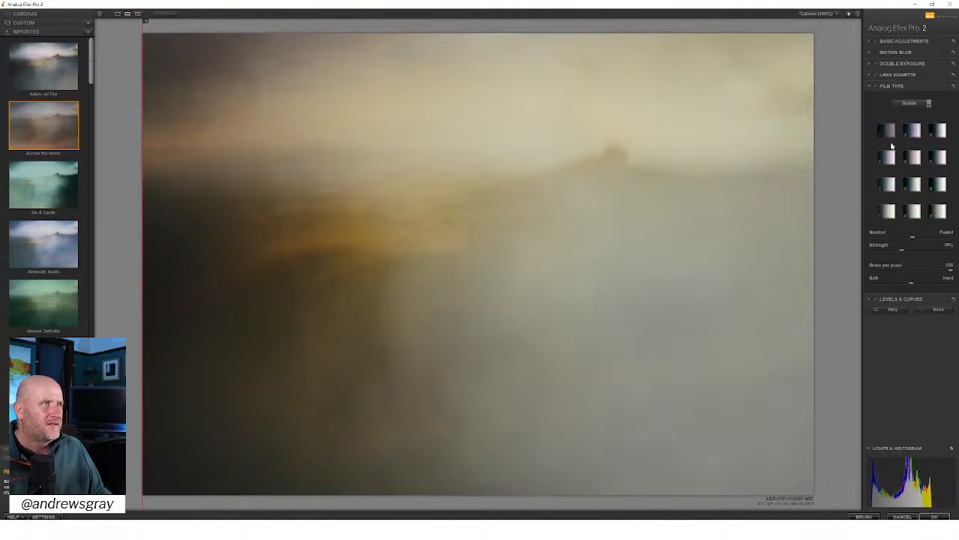
{"action": "left_click", "coordinate": [889, 157]}
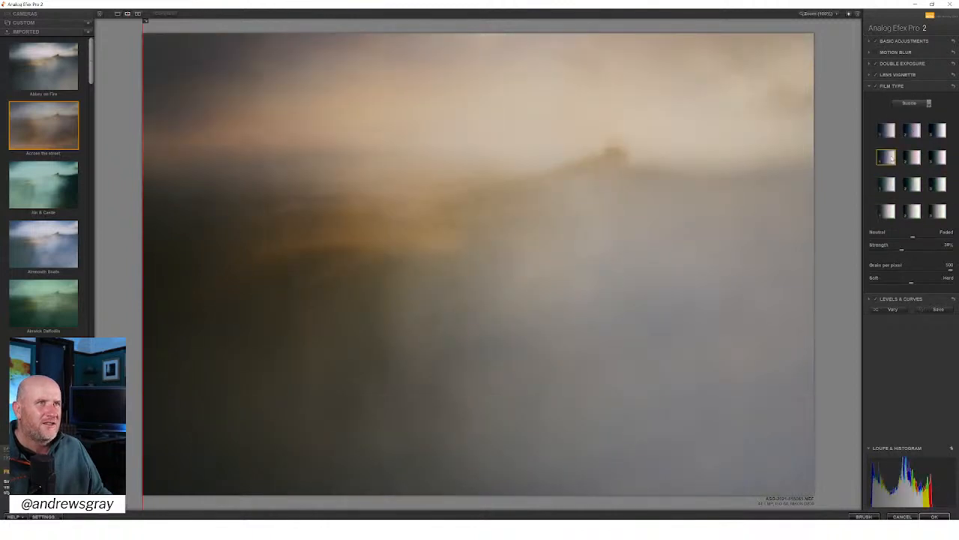
{"action": "left_click", "coordinate": [889, 185]}
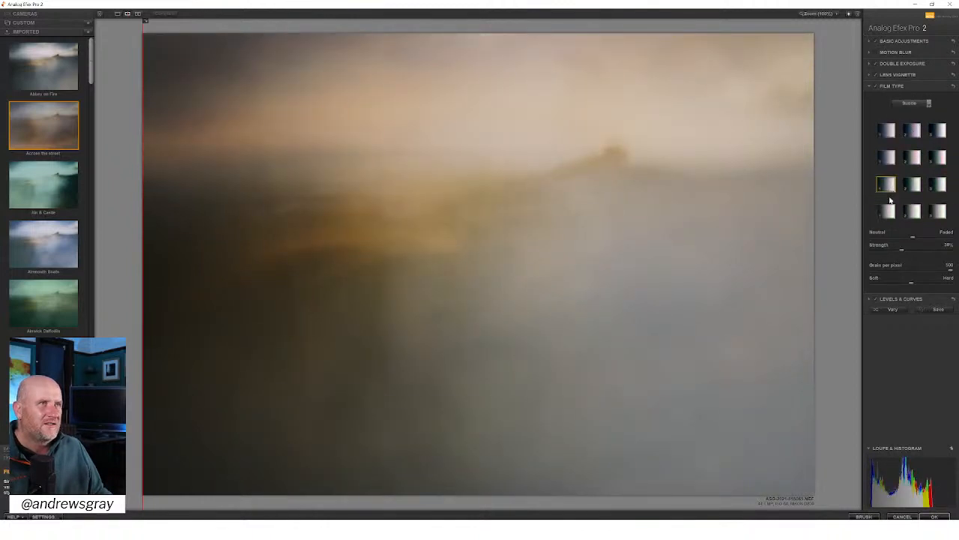
{"action": "left_click", "coordinate": [890, 212]}
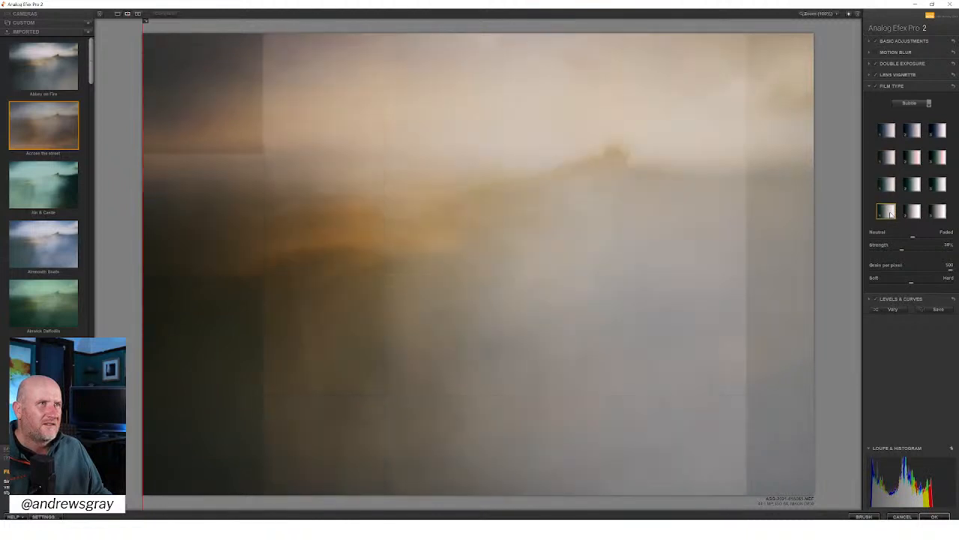
Try the first film in each row of the Warm film set
{"action": "left_click", "coordinate": [909, 104]}
{"action": "left_click", "coordinate": [910, 117]}
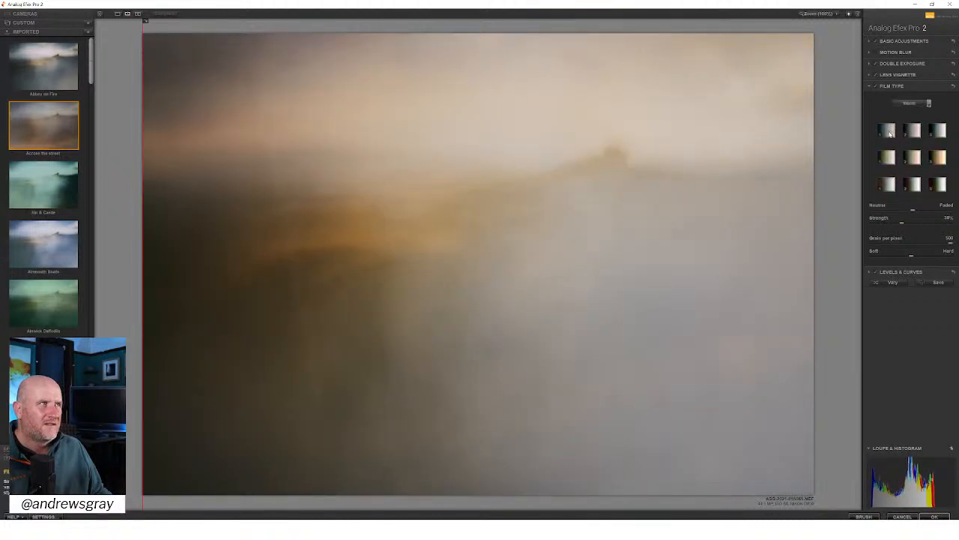
{"action": "left_click", "coordinate": [887, 133]}
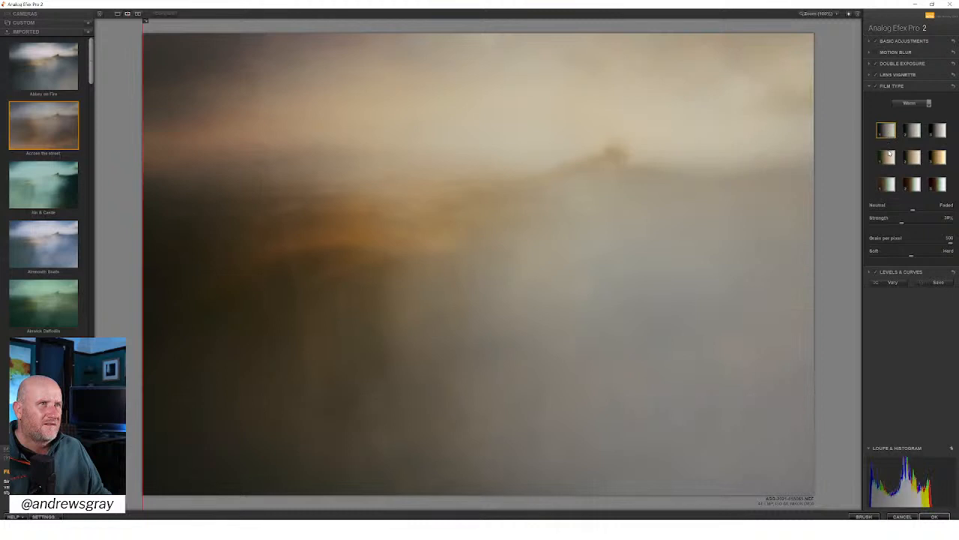
{"action": "left_click", "coordinate": [888, 157]}
{"action": "left_click", "coordinate": [887, 184]}
Return to the Cool film set and apply the first film in its second row
{"action": "left_click", "coordinate": [909, 104]}
{"action": "left_click", "coordinate": [909, 135]}
{"action": "left_click", "coordinate": [909, 104]}
{"action": "left_click", "coordinate": [902, 121]}
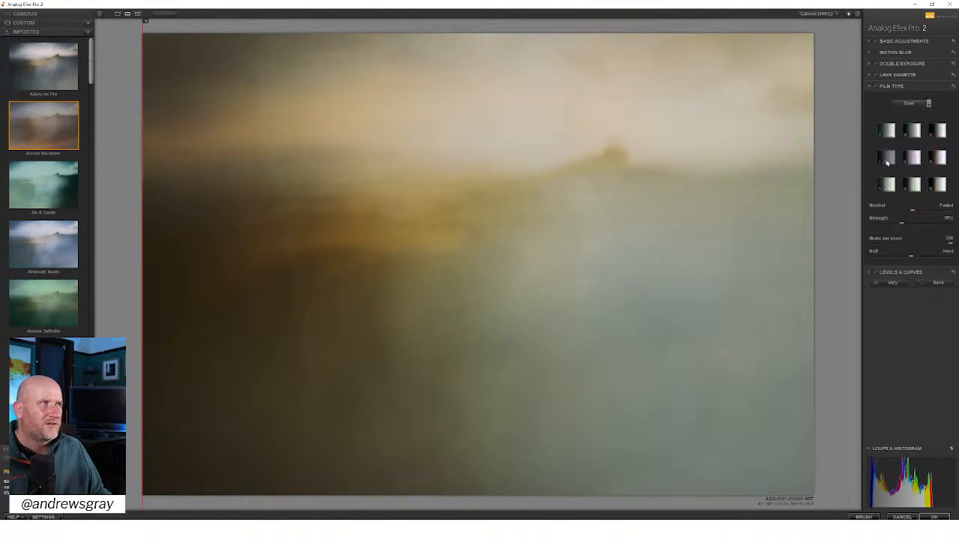
{"action": "left_click", "coordinate": [888, 158]}
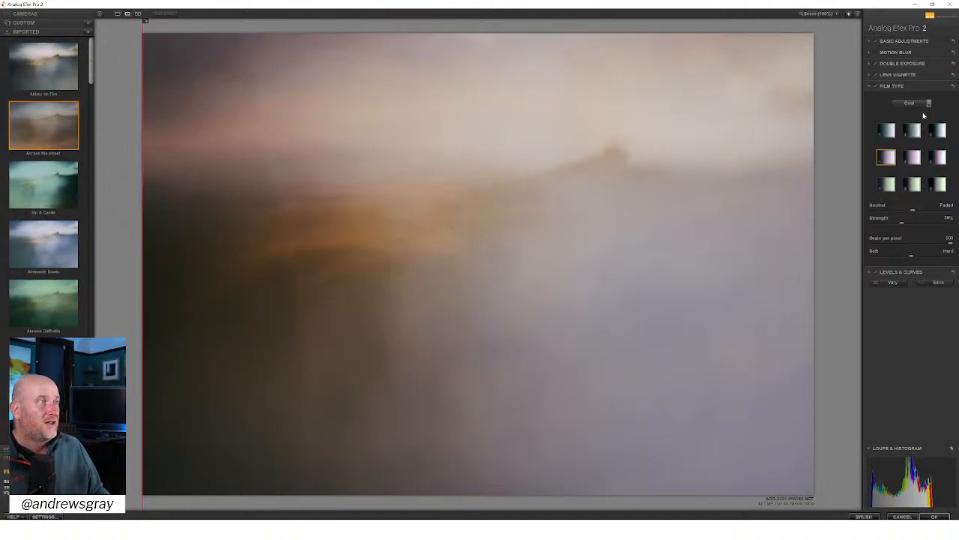
Compare the photo with the basic adjustments off and on, leaving them enabled
{"action": "left_click", "coordinate": [877, 42]}
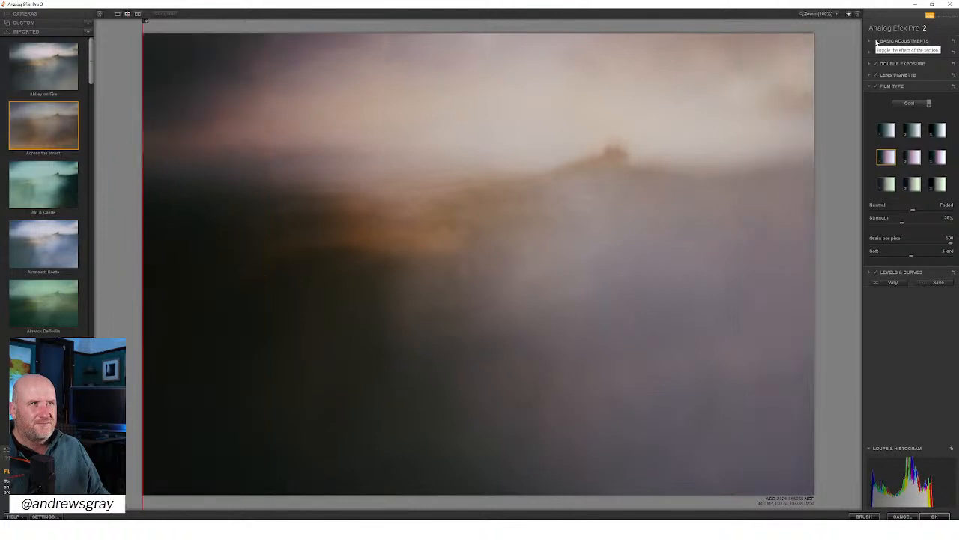
{"action": "left_click", "coordinate": [876, 42]}
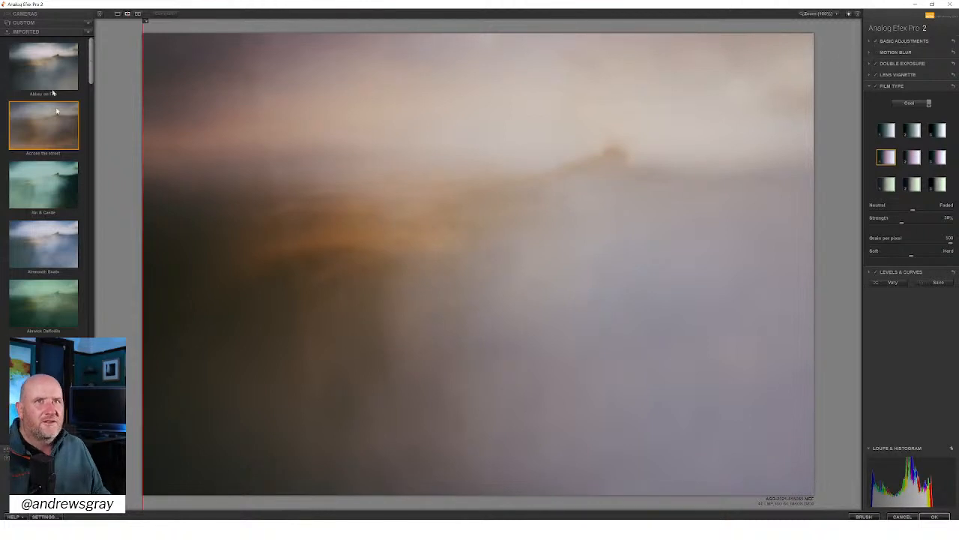
Save the current look as a custom preset named TNE 145 and apply the filter to the photo
{"action": "left_click", "coordinate": [88, 24]}
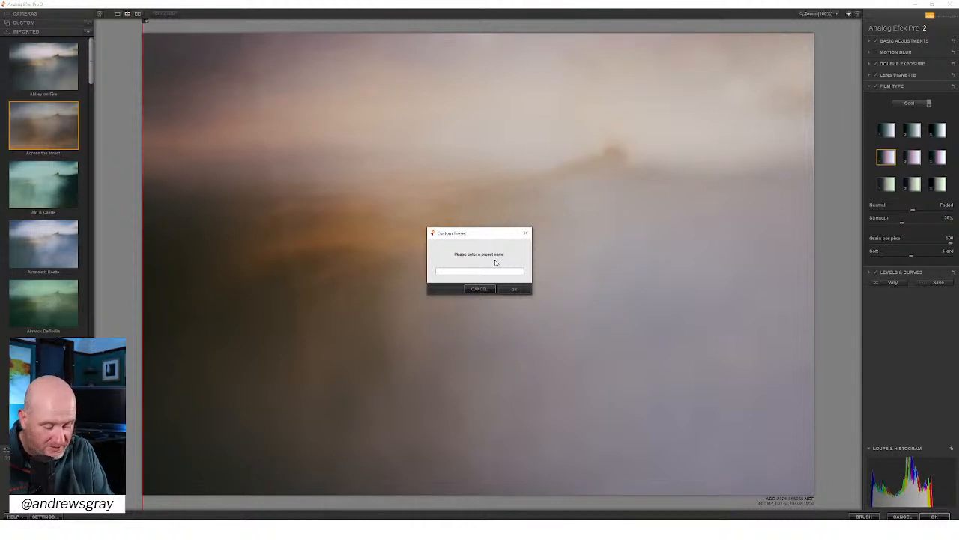
{"action": "type", "text": "The Mist"}
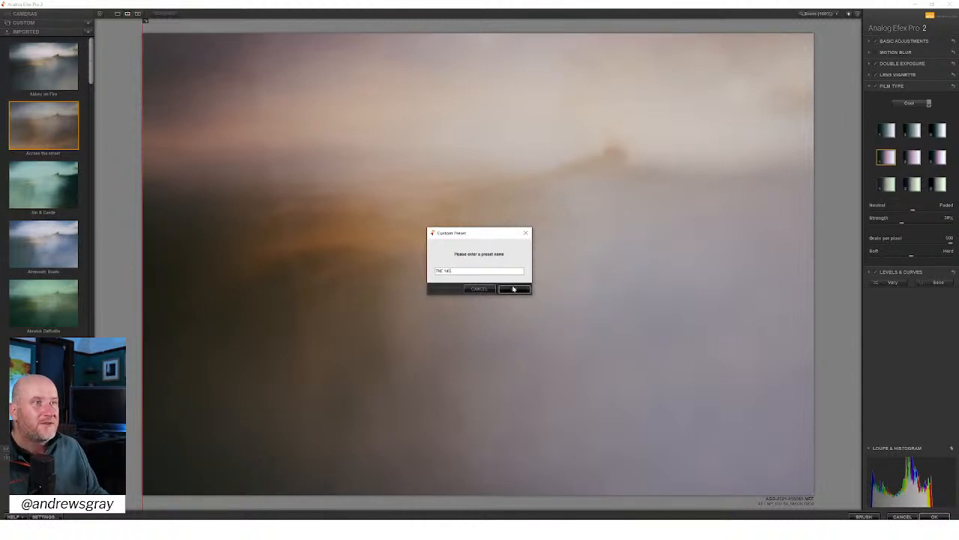
{"action": "left_click", "coordinate": [515, 289]}
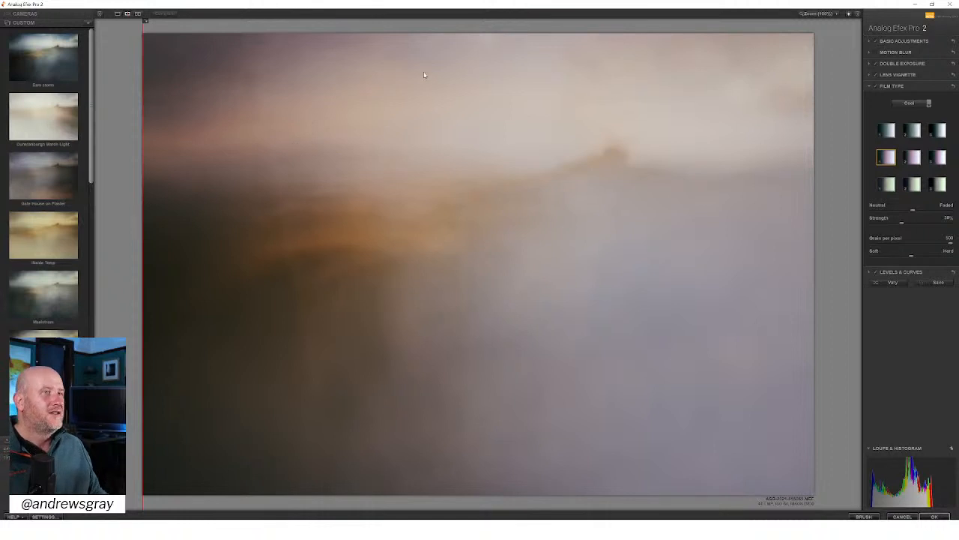
{"action": "left_click", "coordinate": [936, 516]}
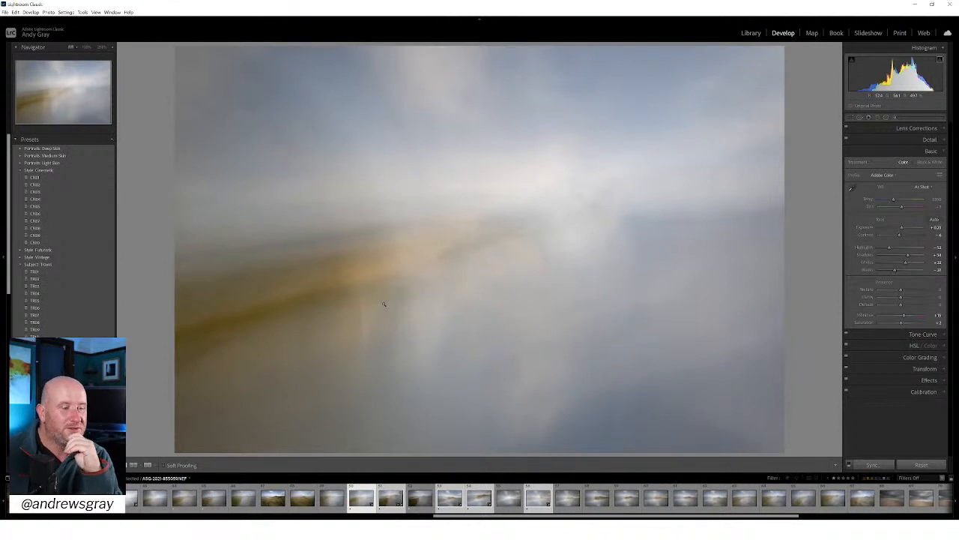
Switch to Photoshop and compare the photo with the filtered top layer hidden and shown, leaving it visible
{"action": "key", "text": "alt+Tab"}
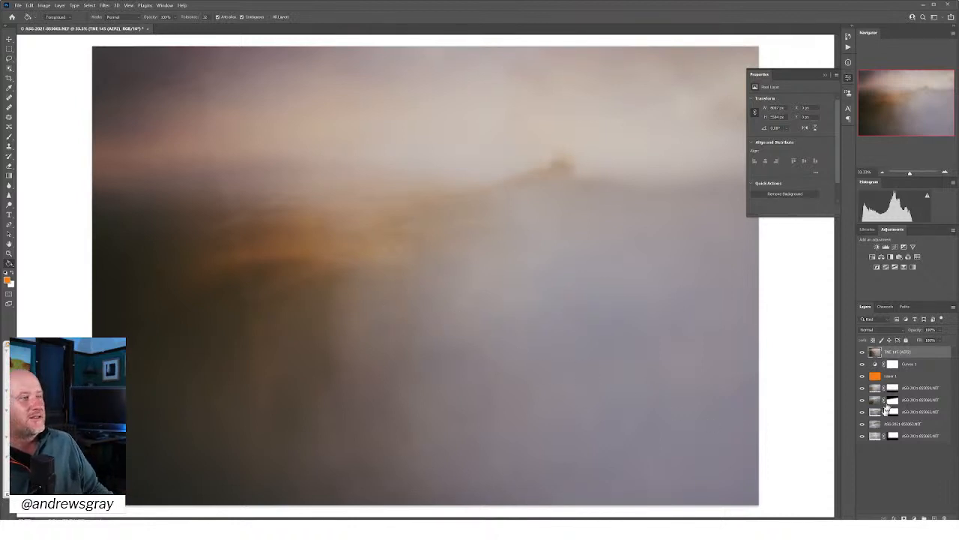
{"action": "left_click", "coordinate": [862, 353]}
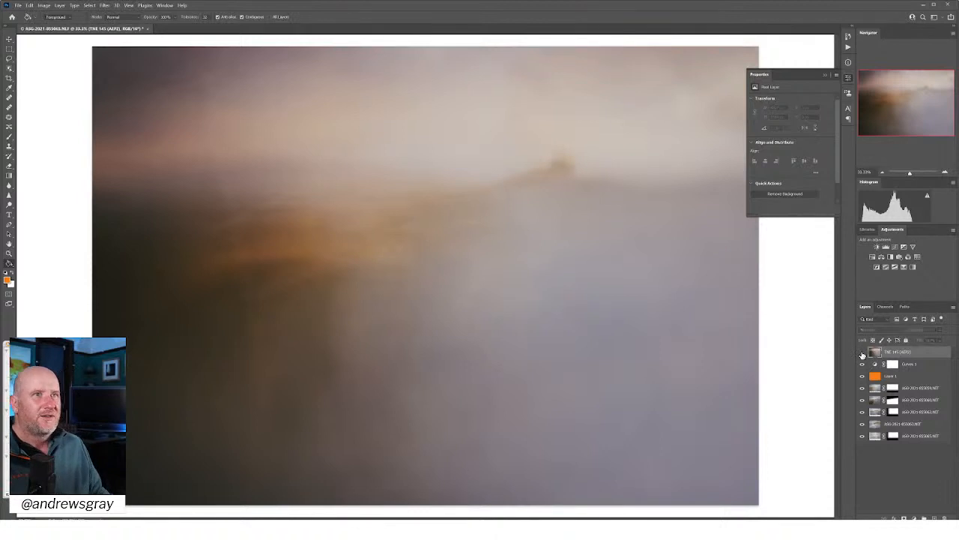
{"action": "left_click", "coordinate": [862, 353]}
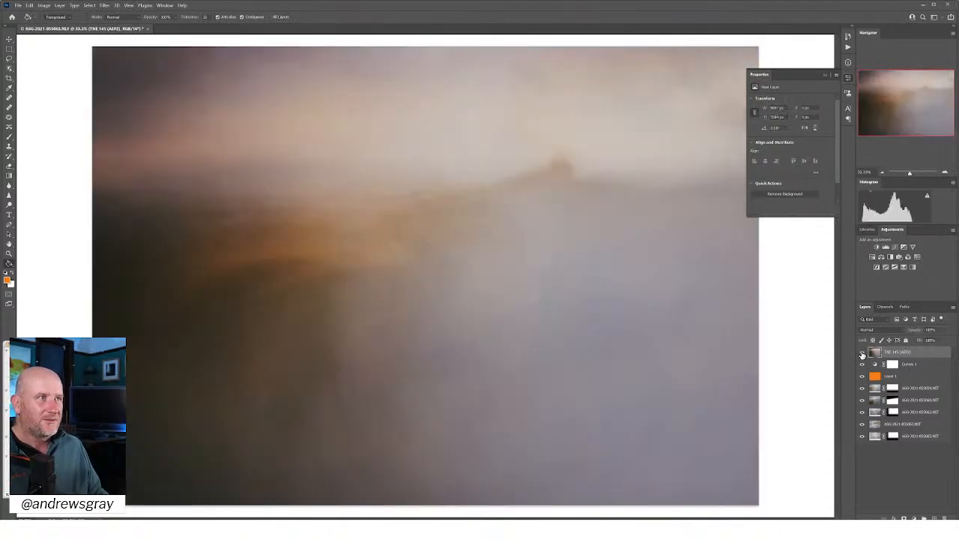
{"action": "left_click", "coordinate": [862, 353]}
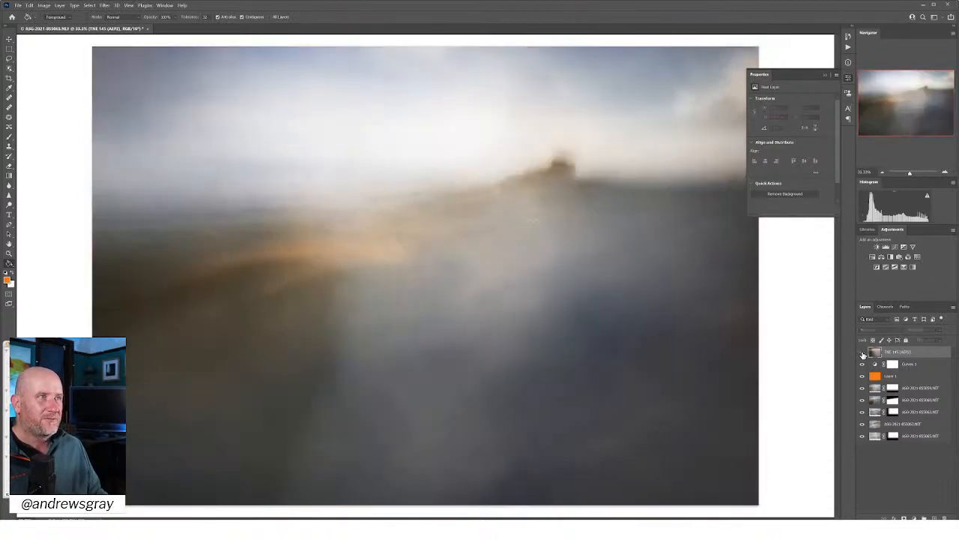
{"action": "left_click", "coordinate": [862, 353]}
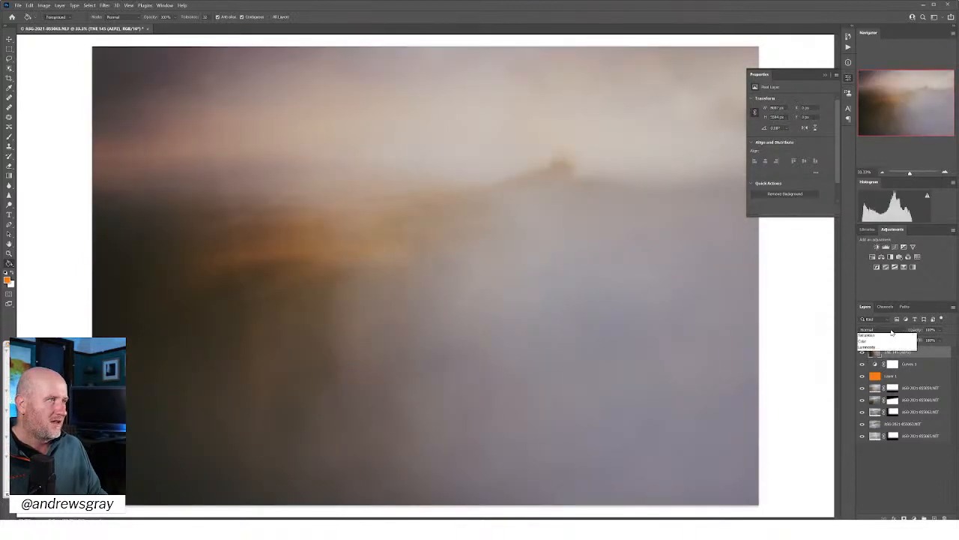
Try the Soft Light and Multiply blend modes on the TNE 145 layer, returning it to Normal
{"action": "left_click", "coordinate": [899, 330]}
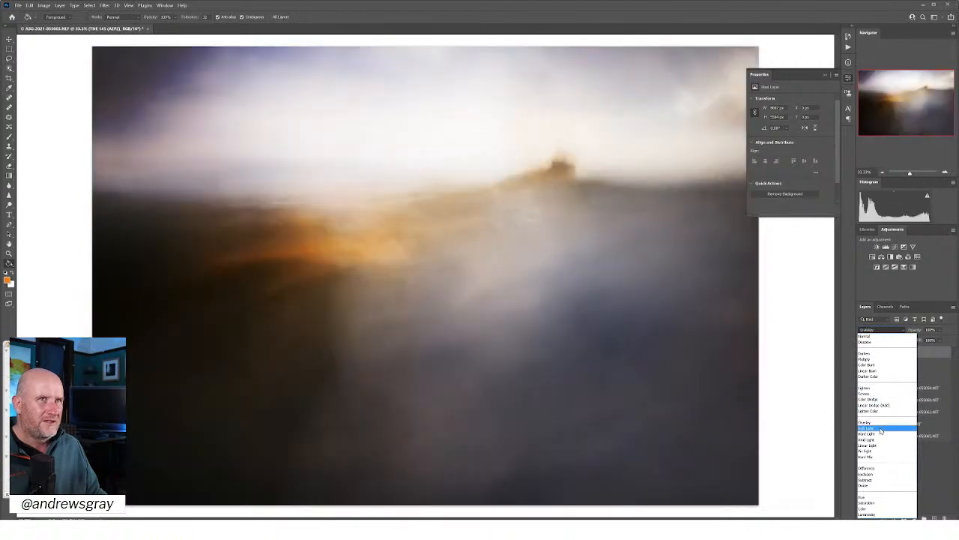
{"action": "left_click", "coordinate": [880, 428]}
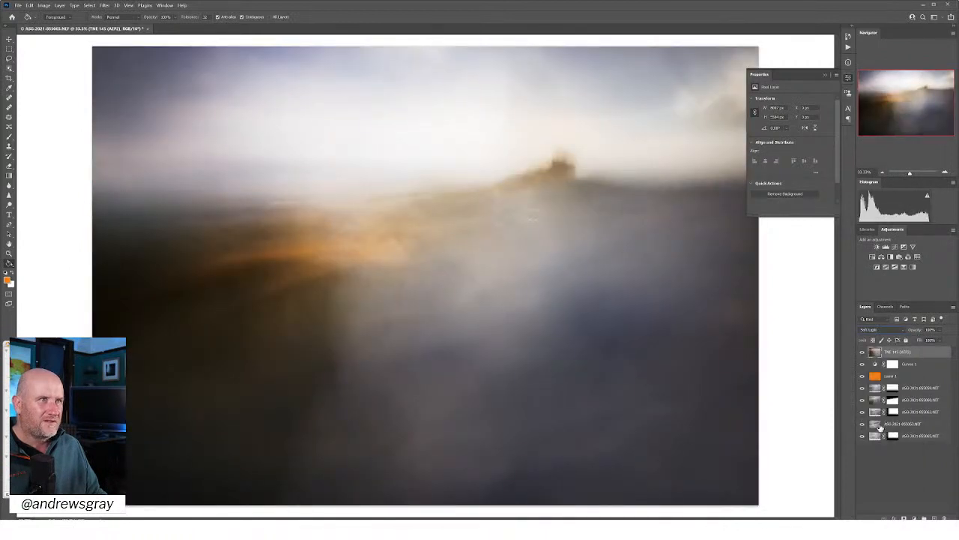
{"action": "left_click", "coordinate": [889, 331]}
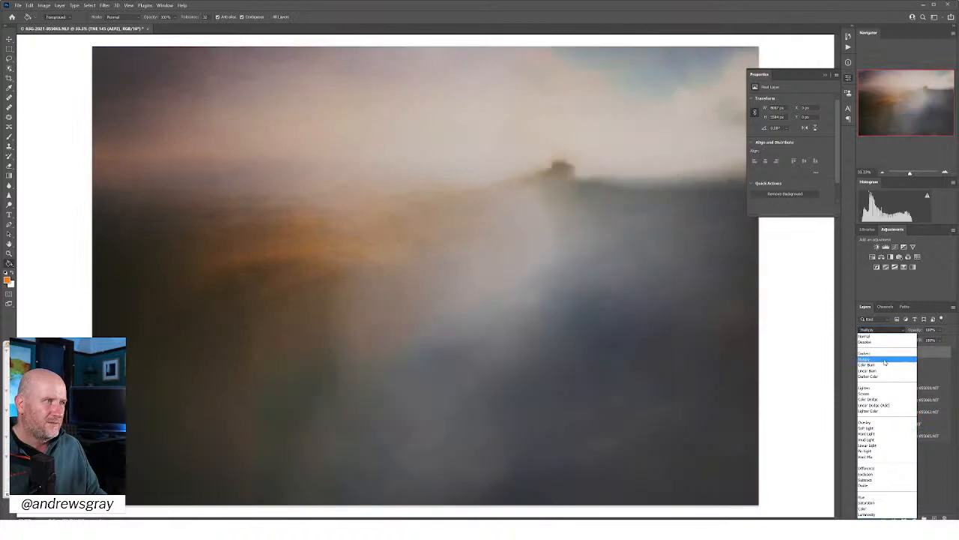
{"action": "left_click", "coordinate": [886, 359]}
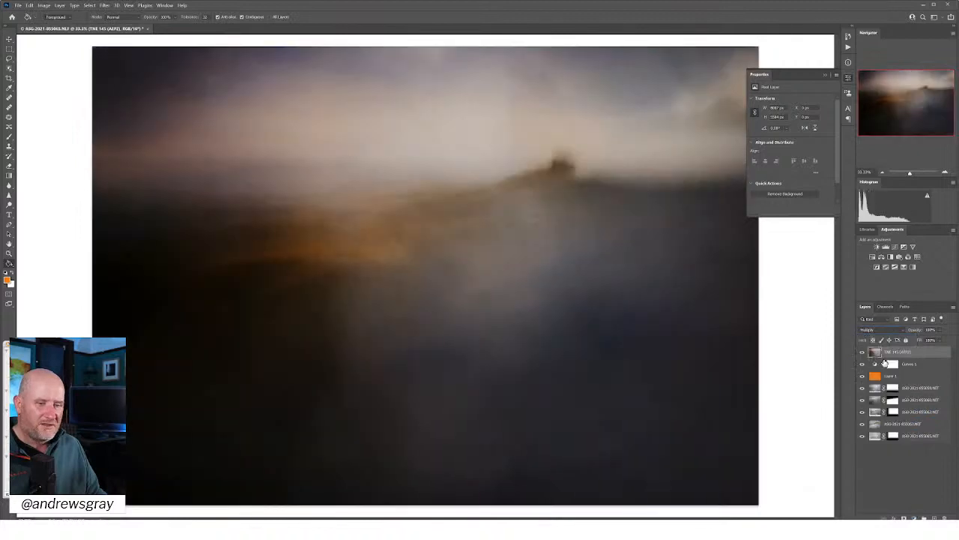
{"action": "left_click", "coordinate": [871, 330]}
{"action": "left_click", "coordinate": [873, 339]}
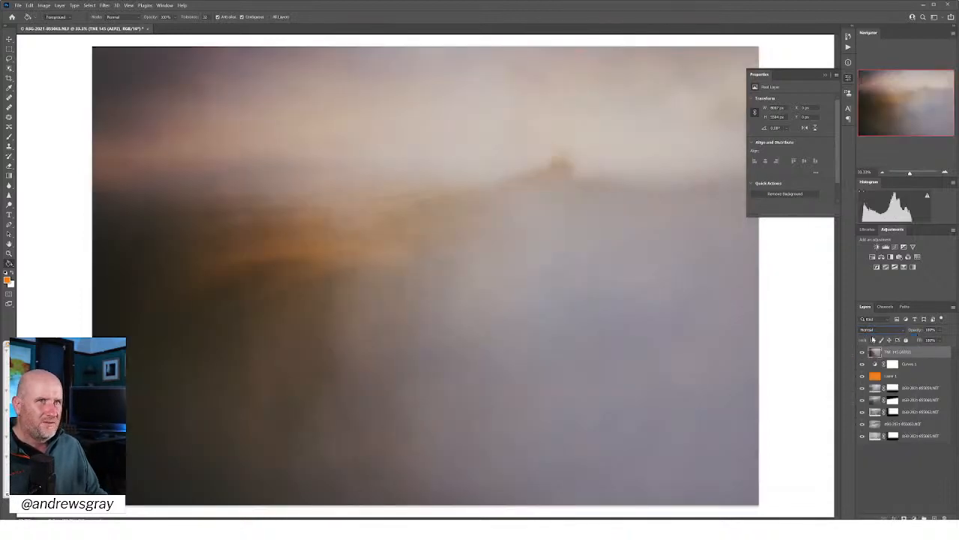
Duplicate the TNE 145 layer and set the copy's blend mode to Multiply
{"action": "left_click", "coordinate": [912, 482]}
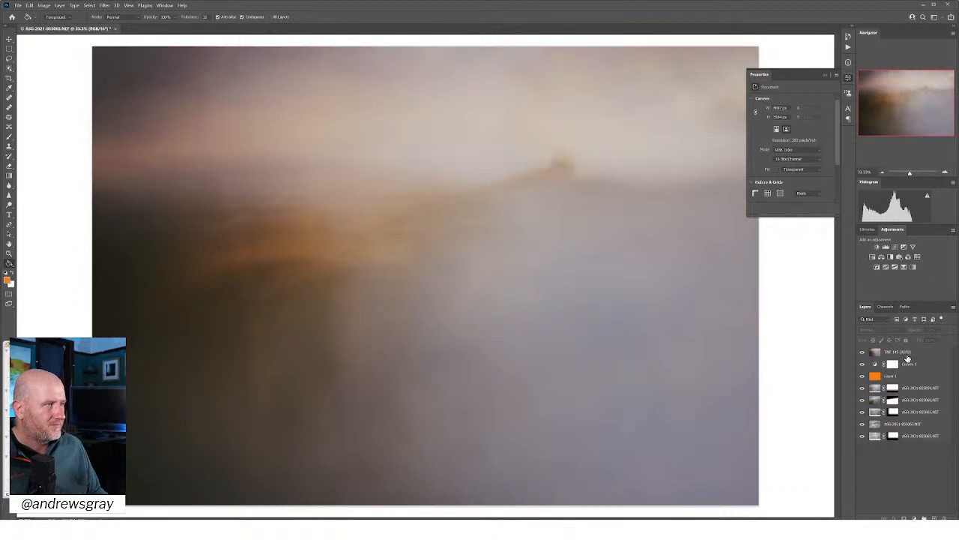
{"action": "left_click", "coordinate": [909, 357]}
{"action": "key", "text": "ctrl+j"}
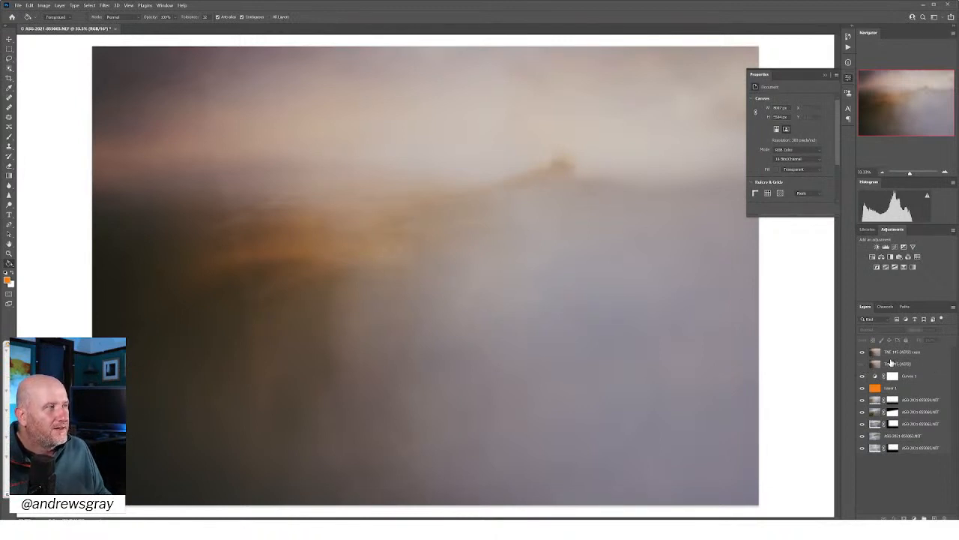
{"action": "left_click", "coordinate": [915, 354]}
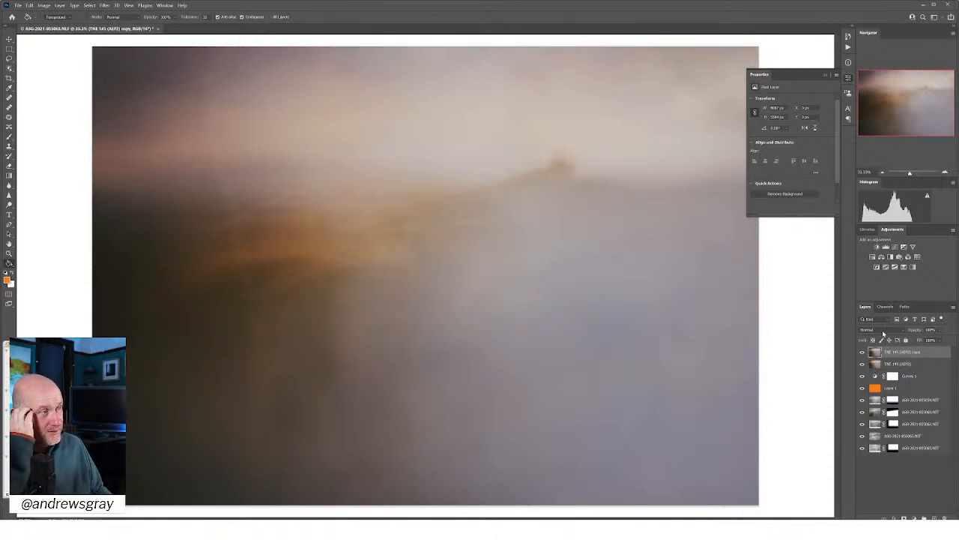
{"action": "left_click", "coordinate": [883, 329]}
{"action": "left_click", "coordinate": [869, 359]}
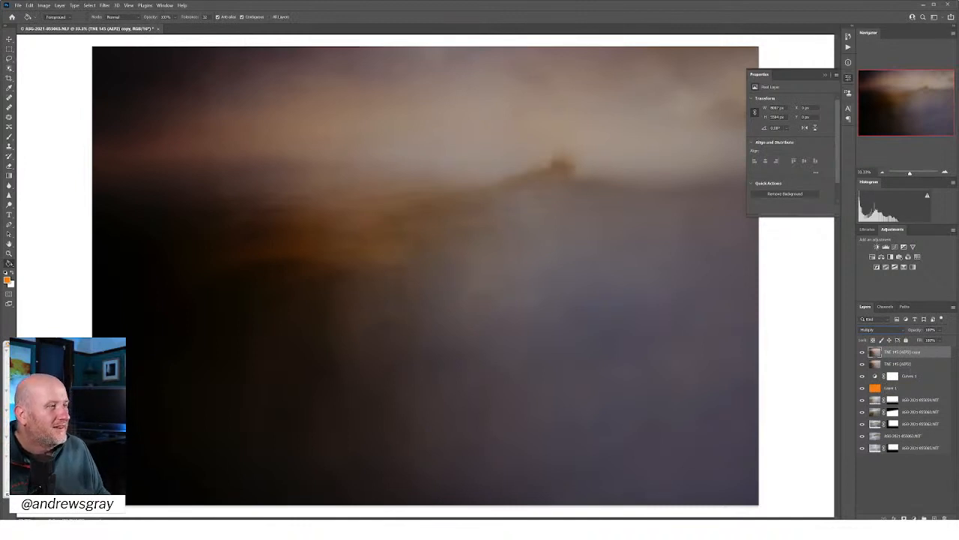
Hide the original TNE 145 layer and add a layer mask to the Multiply copy, ready for the Gradient tool
{"action": "left_click", "coordinate": [862, 364]}
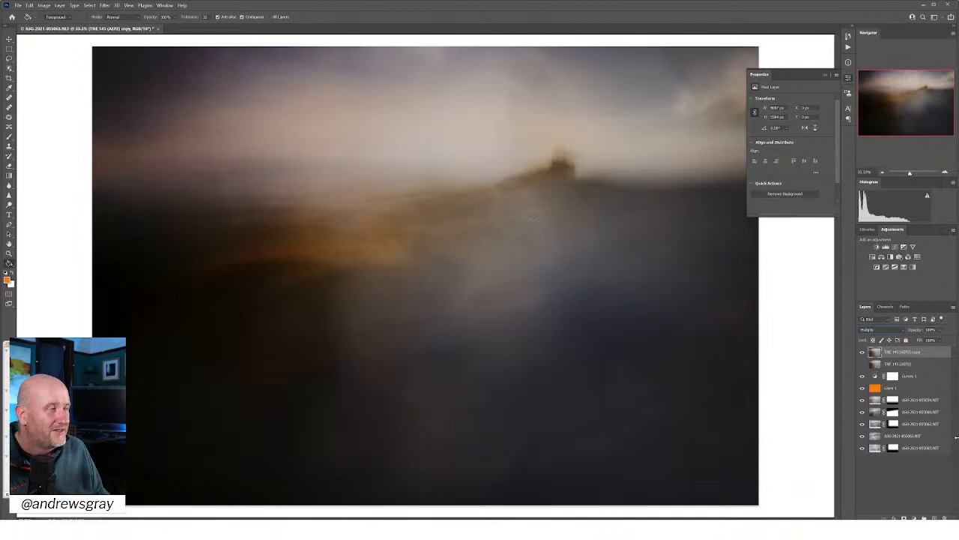
{"action": "left_click", "coordinate": [905, 518]}
{"action": "left_click", "coordinate": [9, 174]}
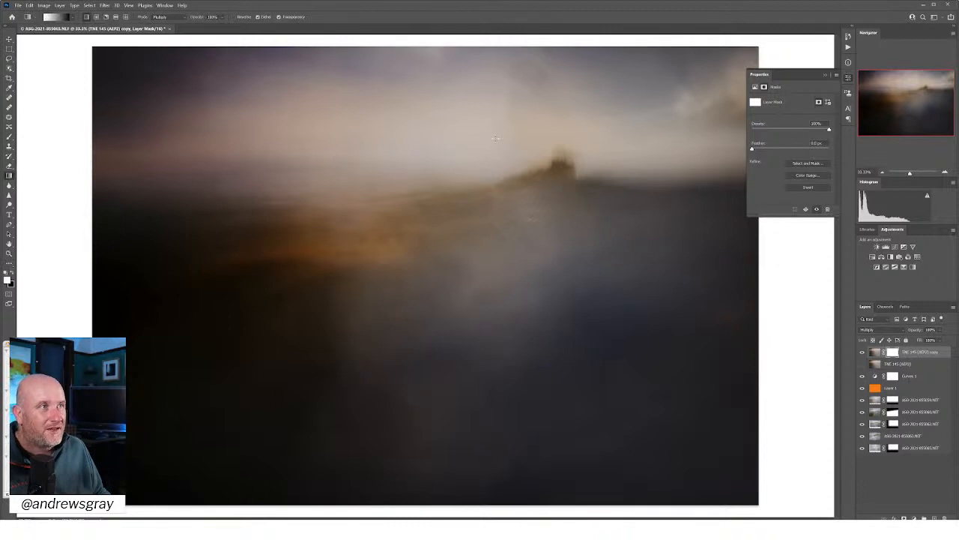
Try vertical gradients across the horizon on the copy's mask and undo them
{"action": "left_click_drag", "start_coordinate": [496, 233], "coordinate": [496, 248]}
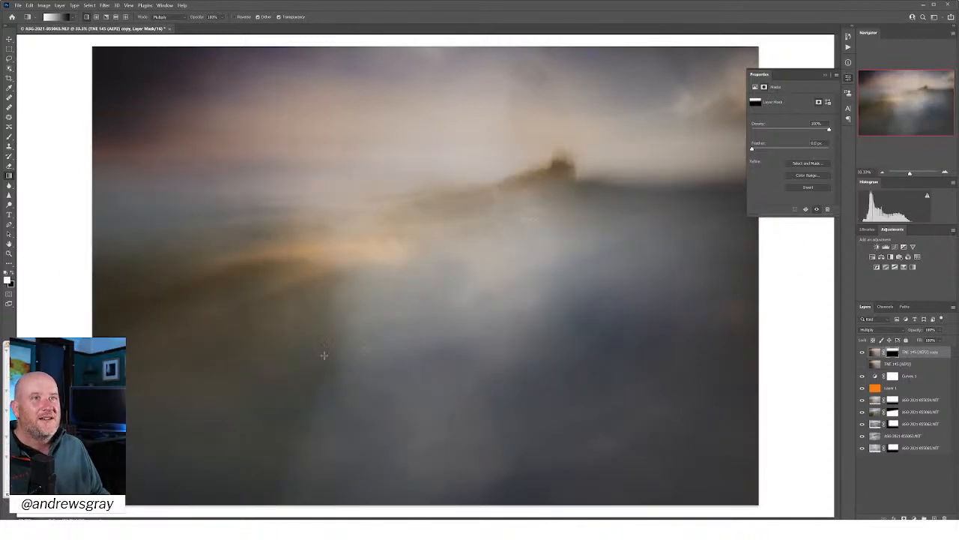
{"action": "left_click_drag", "start_coordinate": [449, 152], "coordinate": [451, 263]}
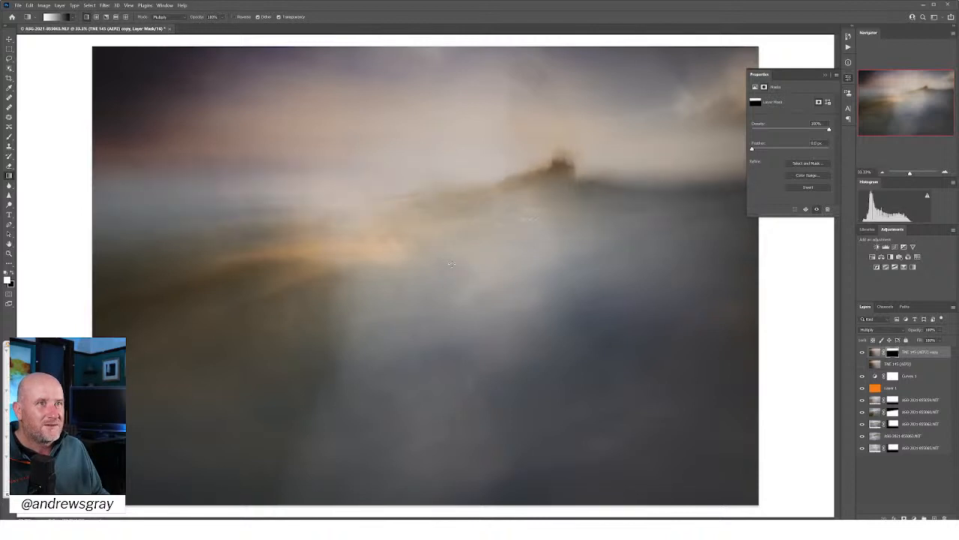
{"action": "key", "text": "ctrl+z"}
{"action": "key", "text": "ctrl+z"}
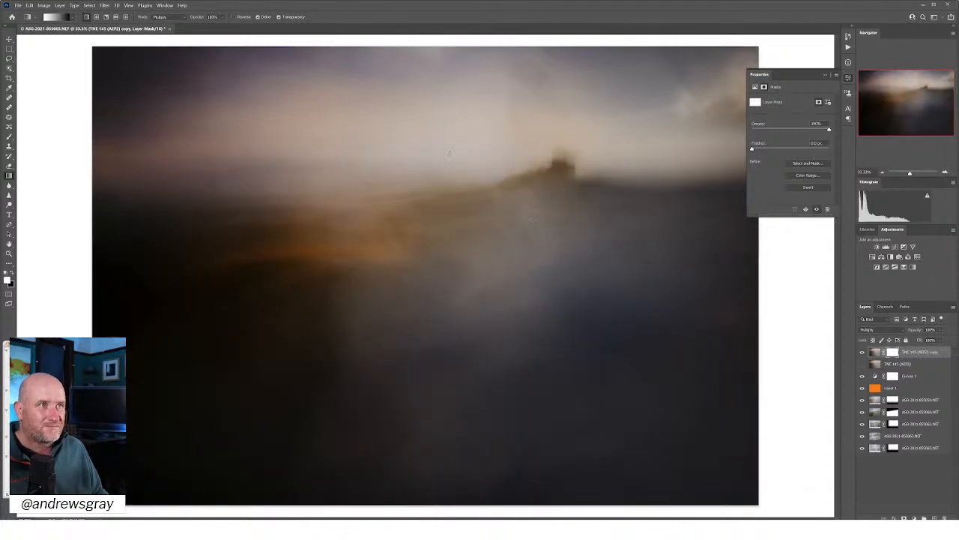
Draw a vertical gradient across the horizon on the copy's mask to keep Multiply in the sky, and show the original TNE 145 layer
{"action": "left_click_drag", "start_coordinate": [449, 153], "coordinate": [452, 279]}
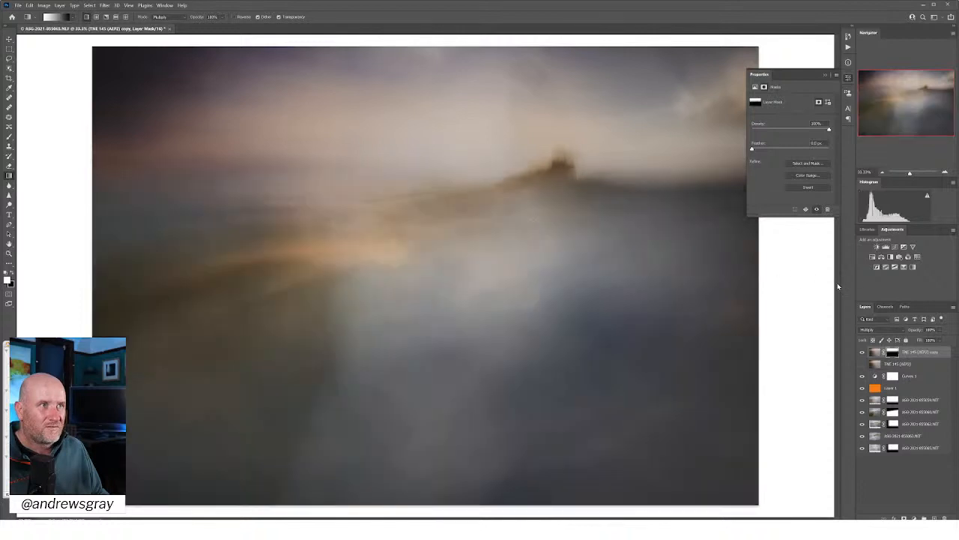
{"action": "left_click", "coordinate": [862, 366]}
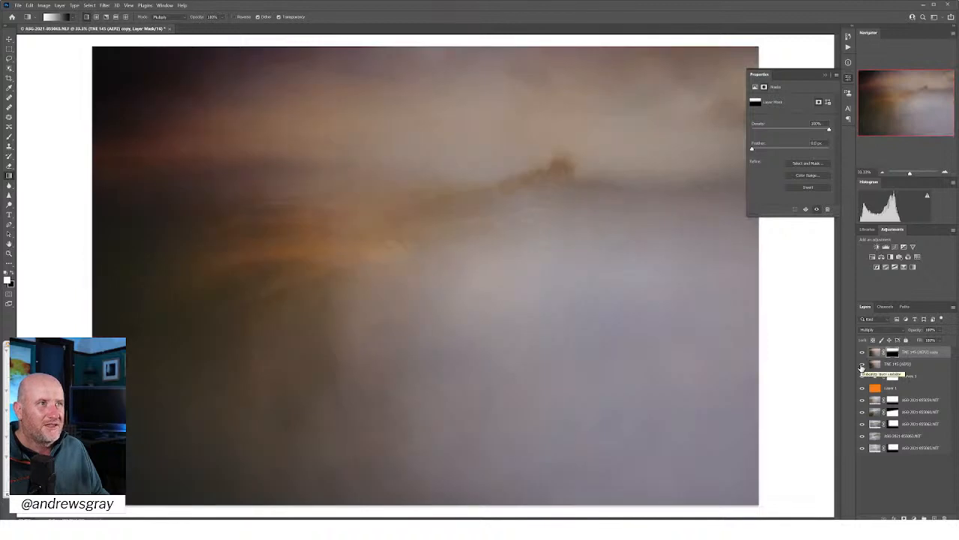
Place the gradient mask on the original TNE 145 layer as well, keeping it on the Multiply copy
{"action": "left_click", "coordinate": [907, 366]}
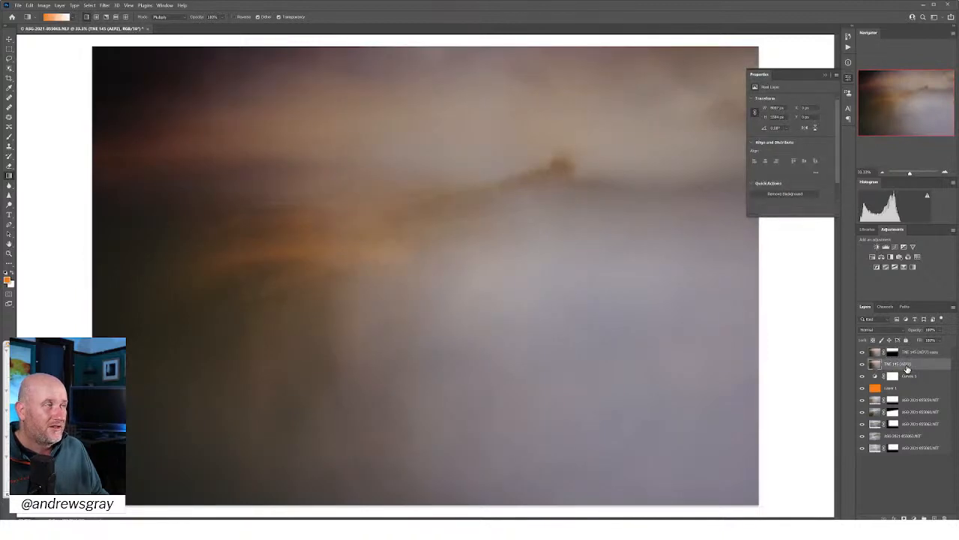
{"action": "left_click", "coordinate": [893, 353]}
{"action": "left_click_drag", "start_coordinate": [894, 356], "coordinate": [897, 366]}
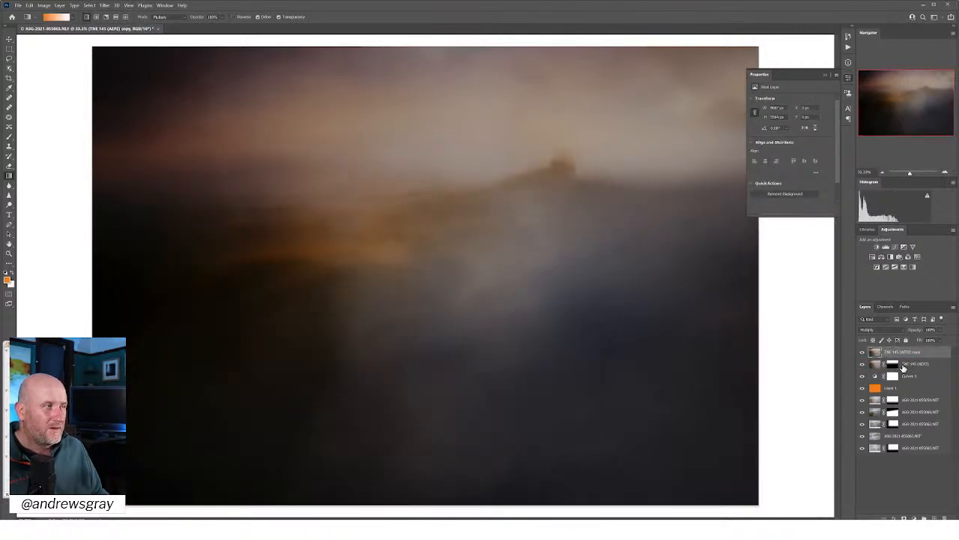
{"action": "left_click_drag", "start_coordinate": [892, 365], "coordinate": [894, 353]}
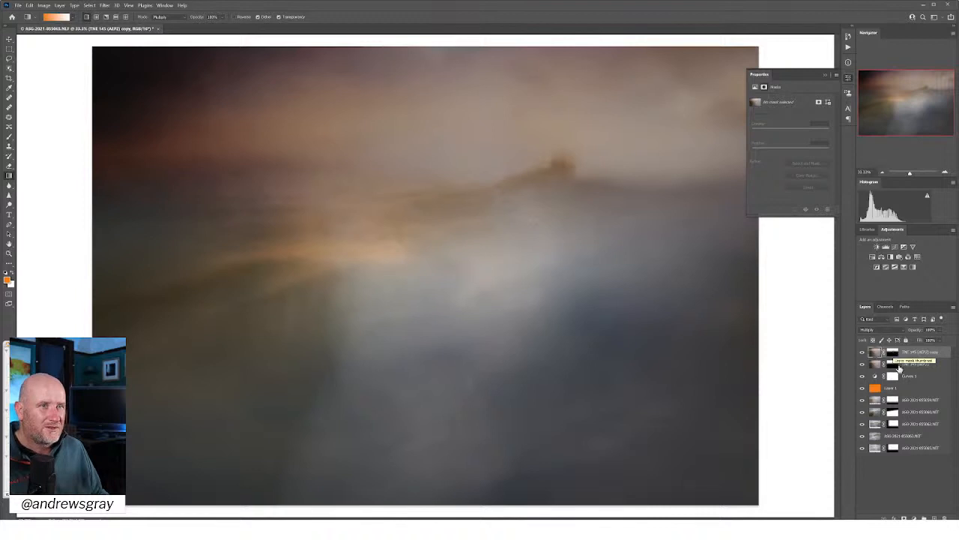
Invert the original TNE 145 layer's mask so that layer affects only the foreground, and close the mask properties
{"action": "left_click", "coordinate": [895, 366]}
{"action": "left_click", "coordinate": [895, 365]}
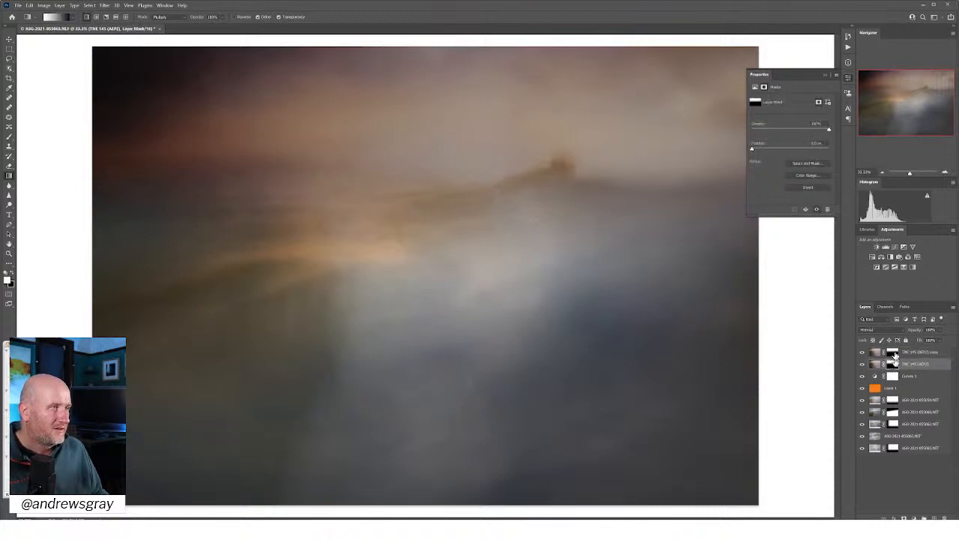
{"action": "left_click", "coordinate": [807, 188]}
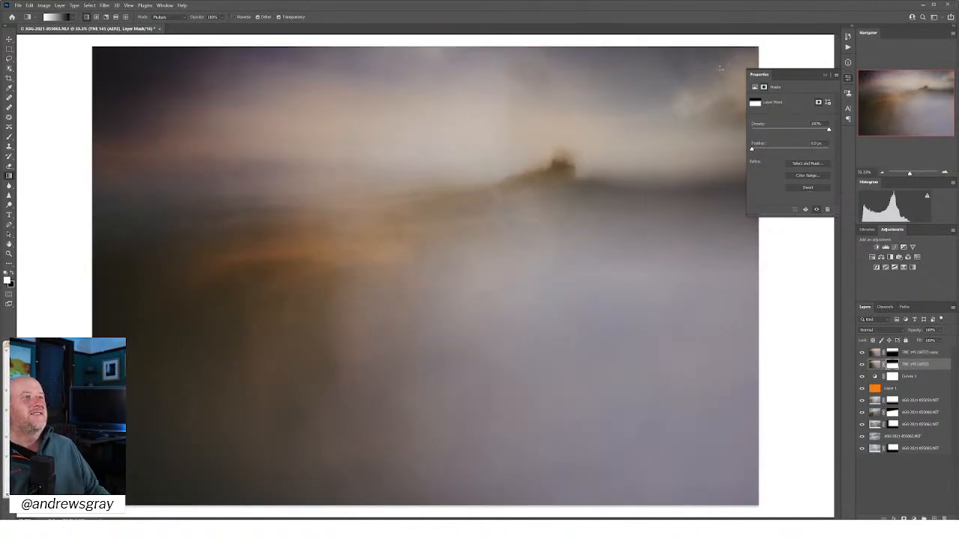
{"action": "left_click", "coordinate": [849, 79]}
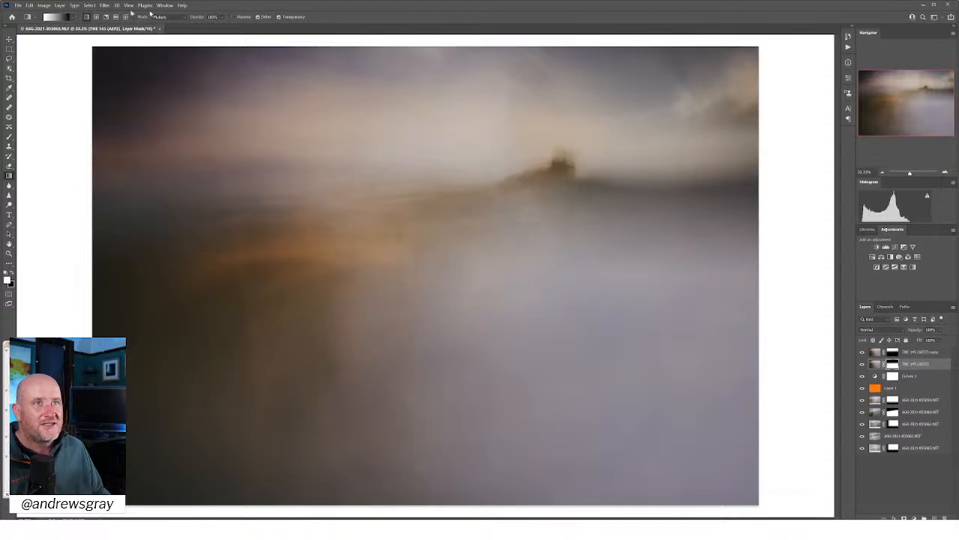
Slightly reduce the opacity of the Multiply copy of the TNE 145 layer
{"action": "left_click", "coordinate": [930, 353]}
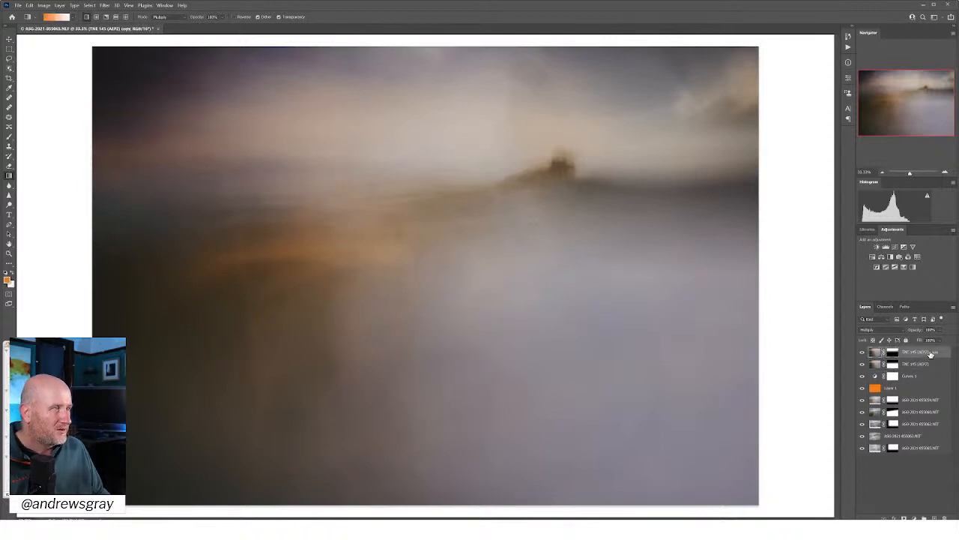
{"action": "left_click", "coordinate": [941, 331]}
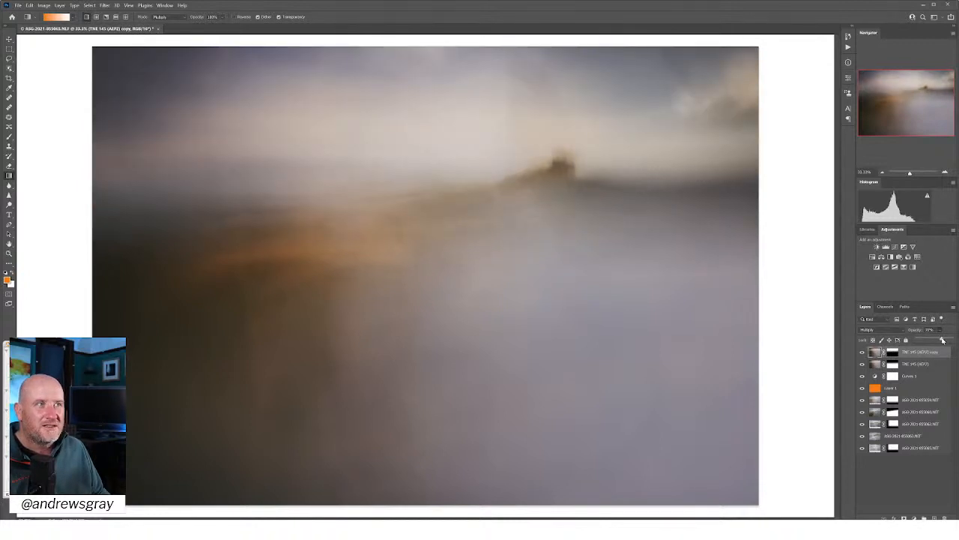
{"action": "left_click_drag", "start_coordinate": [943, 339], "coordinate": [949, 339]}
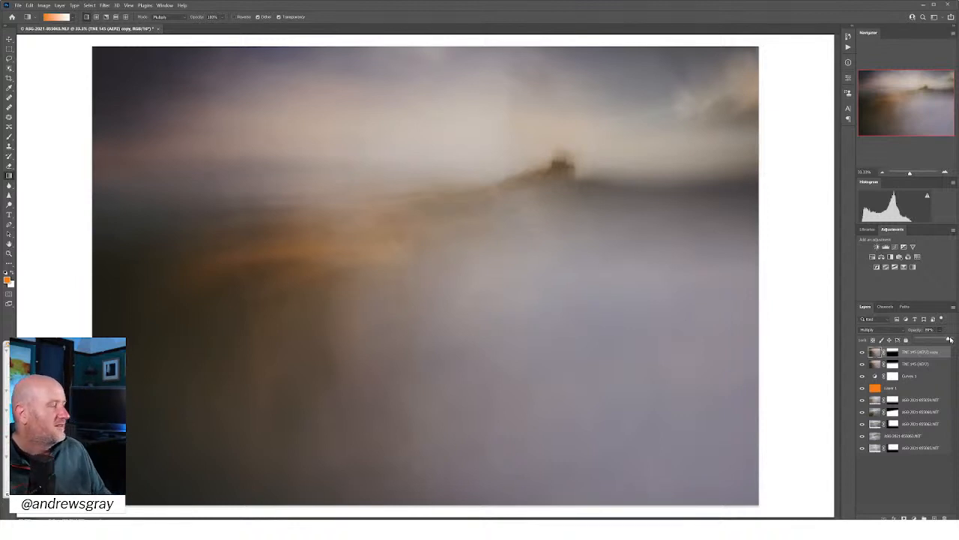
Add a Hue/Saturation adjustment layer above all layers and set its master saturation to about +18
{"action": "left_click", "coordinate": [872, 258]}
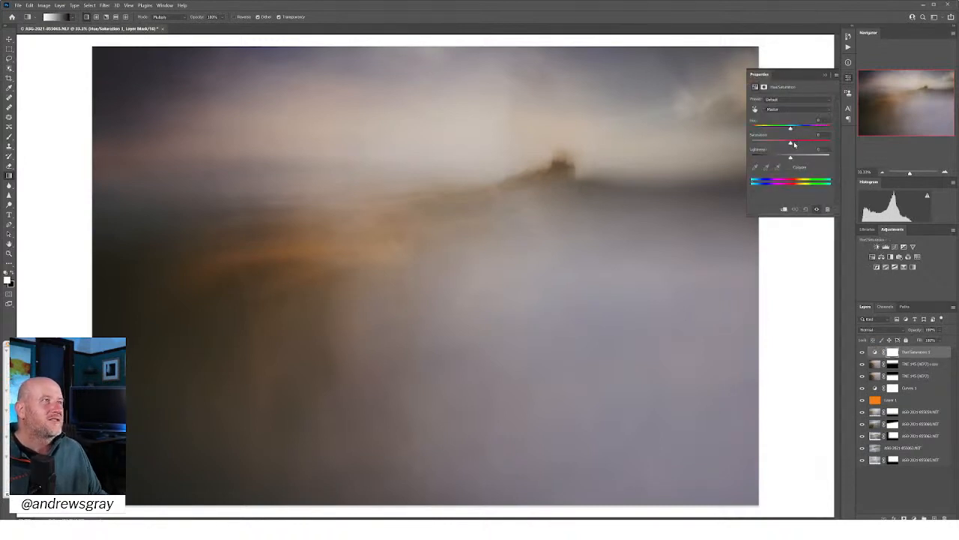
{"action": "left_click_drag", "start_coordinate": [791, 143], "coordinate": [856, 142]}
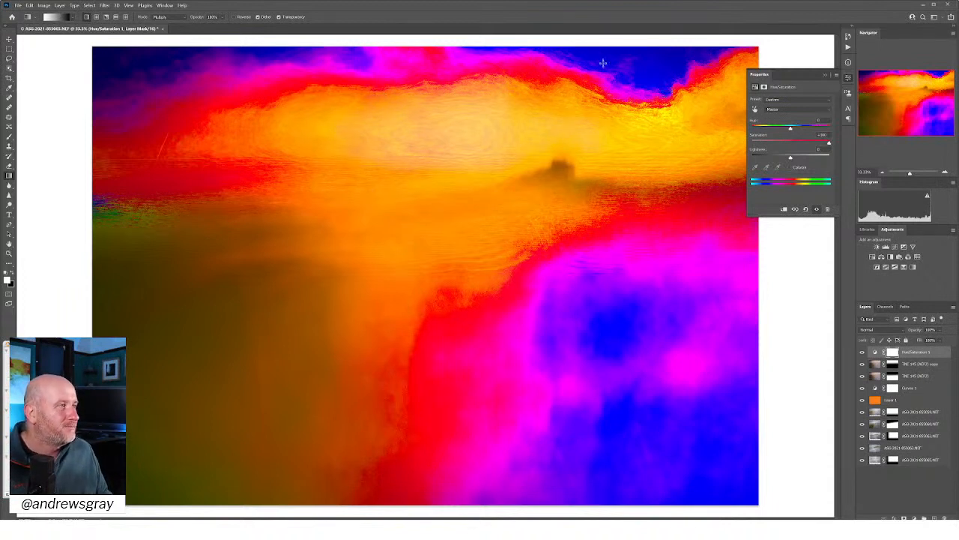
{"action": "left_click", "coordinate": [798, 142]}
{"action": "left_click_drag", "start_coordinate": [820, 144], "coordinate": [807, 144]}
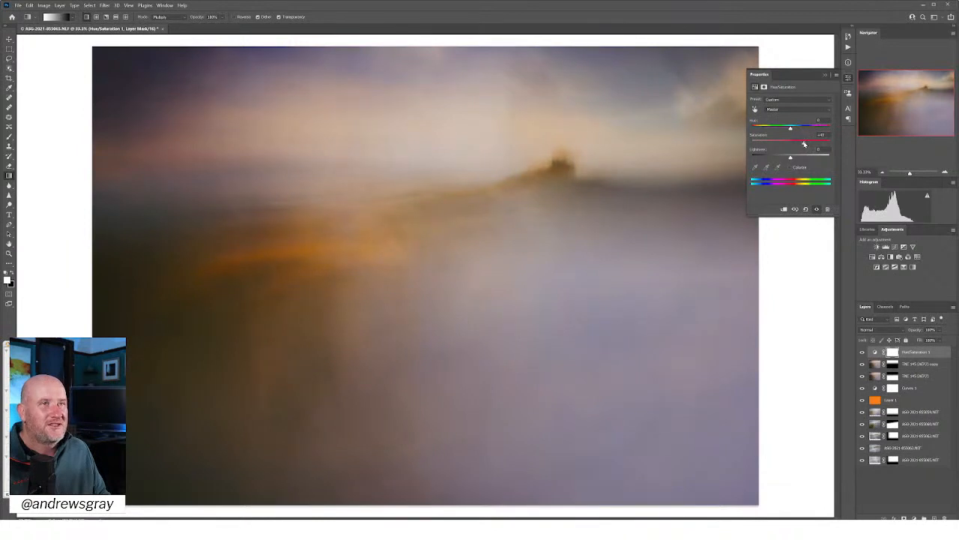
{"action": "mouse_move", "coordinate": [796, 144]}
{"action": "left_mouse_down"}
{"action": "mouse_move", "coordinate": [812, 145]}
{"action": "mouse_move", "coordinate": [798, 144]}
{"action": "left_mouse_up"}
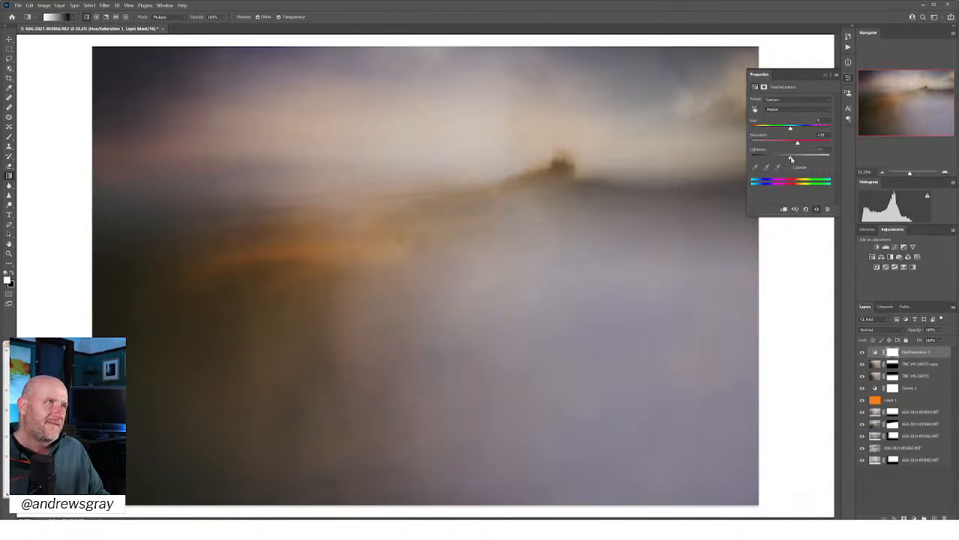
Try darker and lighter settings in the Hue/Saturation adjustment and set the lightness to about +5
{"action": "left_click", "coordinate": [806, 159]}
{"action": "left_click", "coordinate": [776, 158]}
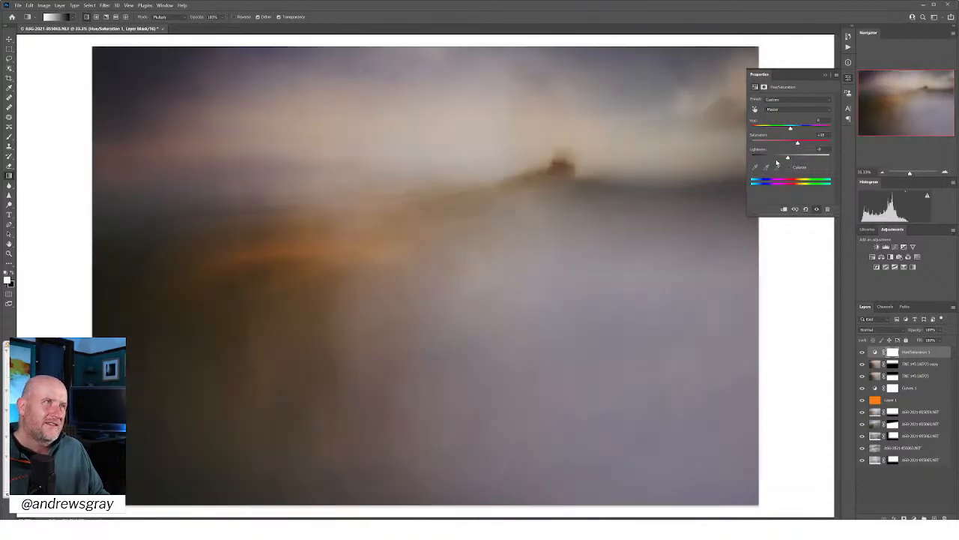
{"action": "left_click", "coordinate": [793, 159]}
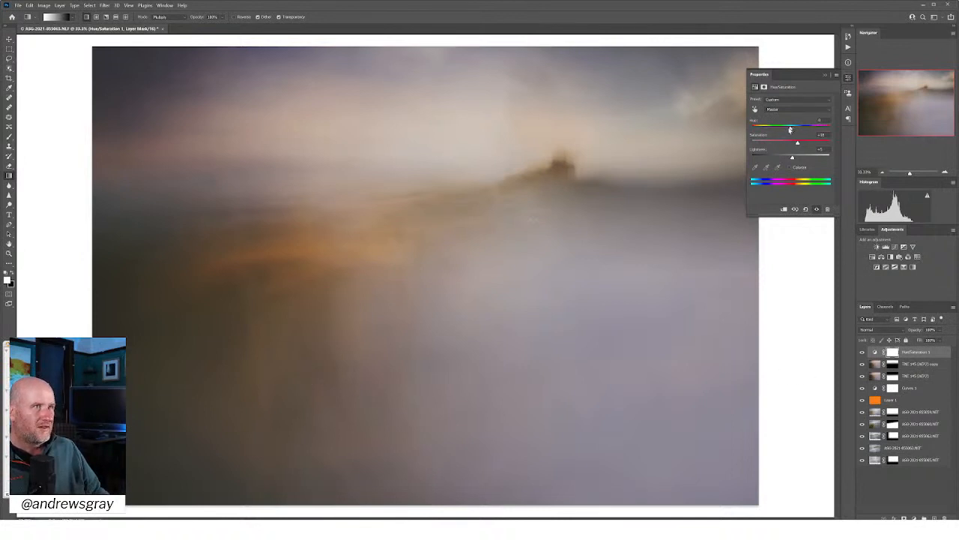
Try hue shifts in the Hue/Saturation adjustment and settle on a hue of about -1
{"action": "left_click_drag", "start_coordinate": [788, 130], "coordinate": [794, 129]}
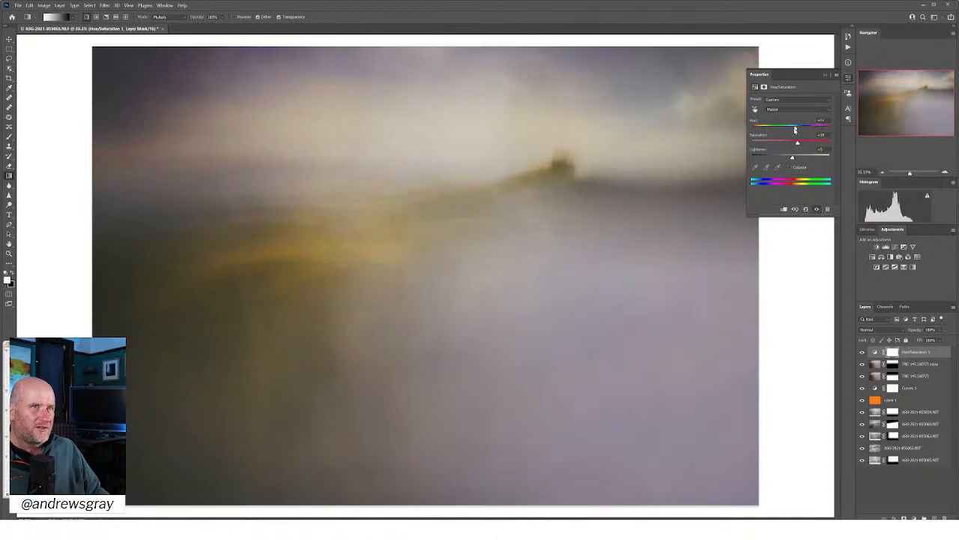
{"action": "left_click", "coordinate": [810, 130]}
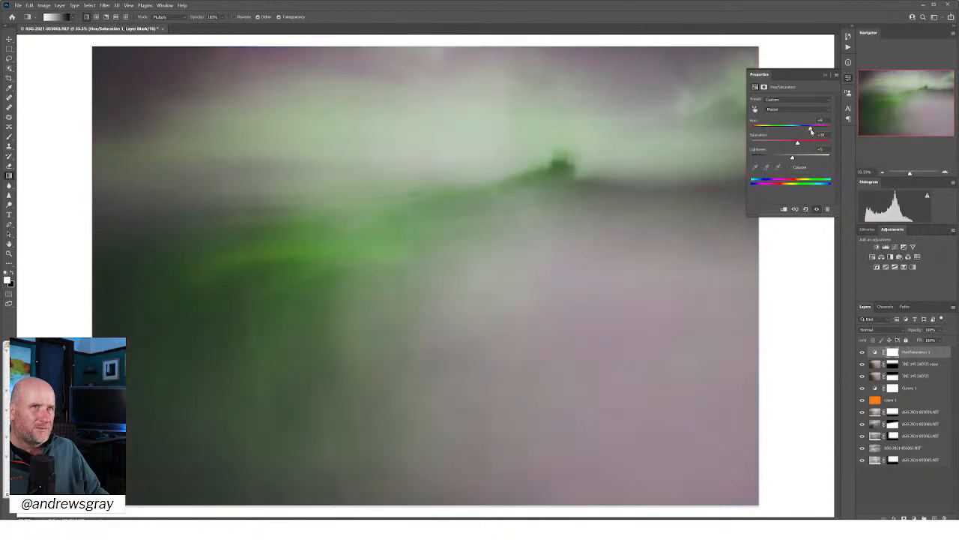
{"action": "left_click_drag", "start_coordinate": [804, 134], "coordinate": [788, 131]}
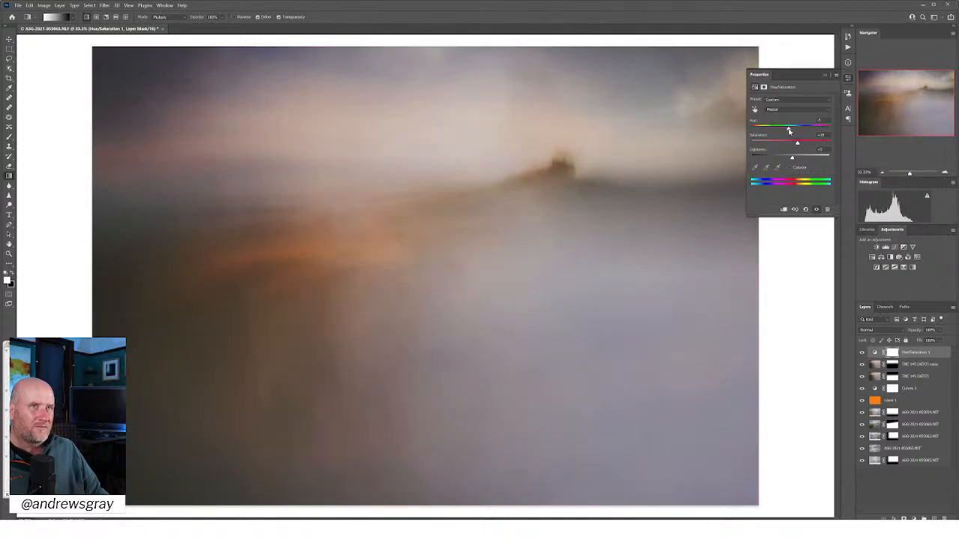
{"action": "left_click_drag", "start_coordinate": [791, 131], "coordinate": [791, 131]}
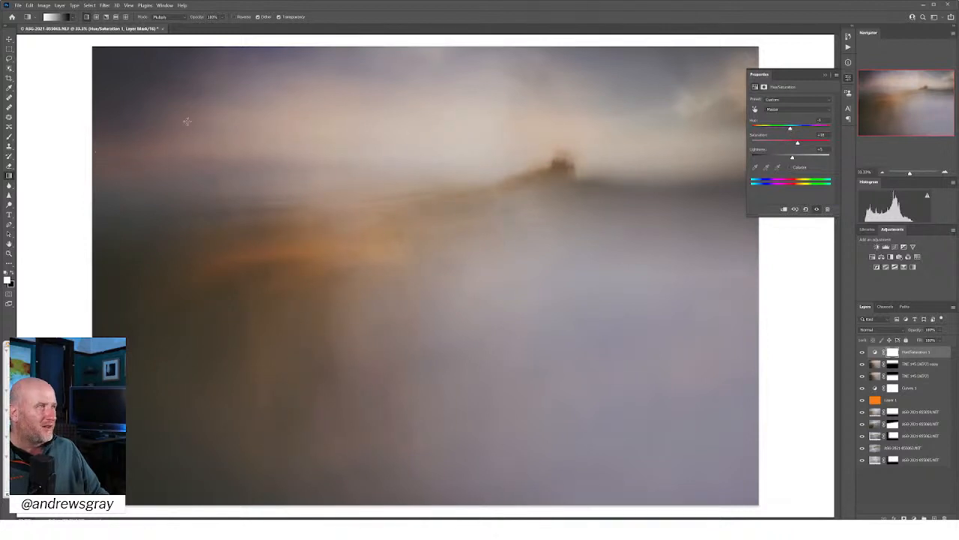
Shift the Hue/Saturation hue slightly further negative, and soften the adjustment around the castle by erasing on its mask with a larger soft eraser
{"action": "left_click_drag", "start_coordinate": [789, 130], "coordinate": [786, 130]}
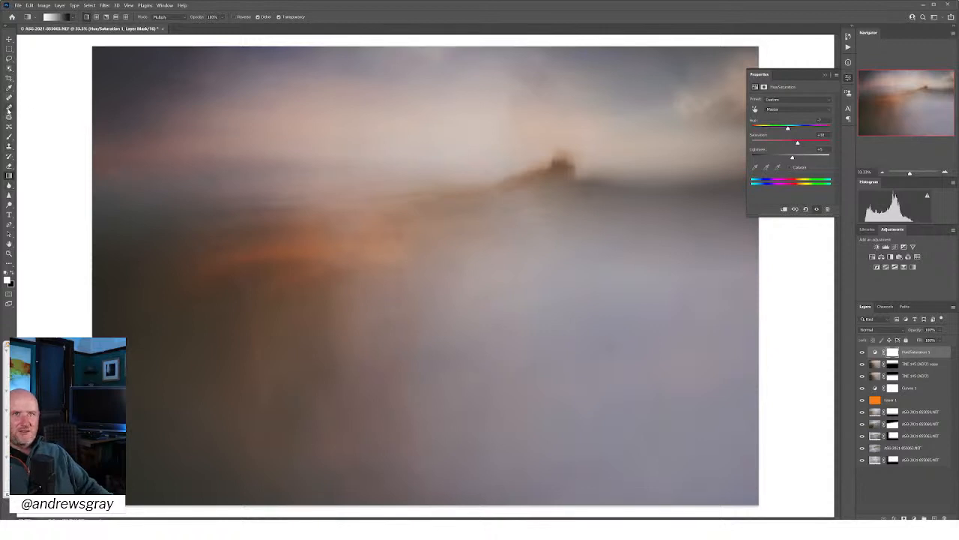
{"action": "left_click", "coordinate": [9, 165]}
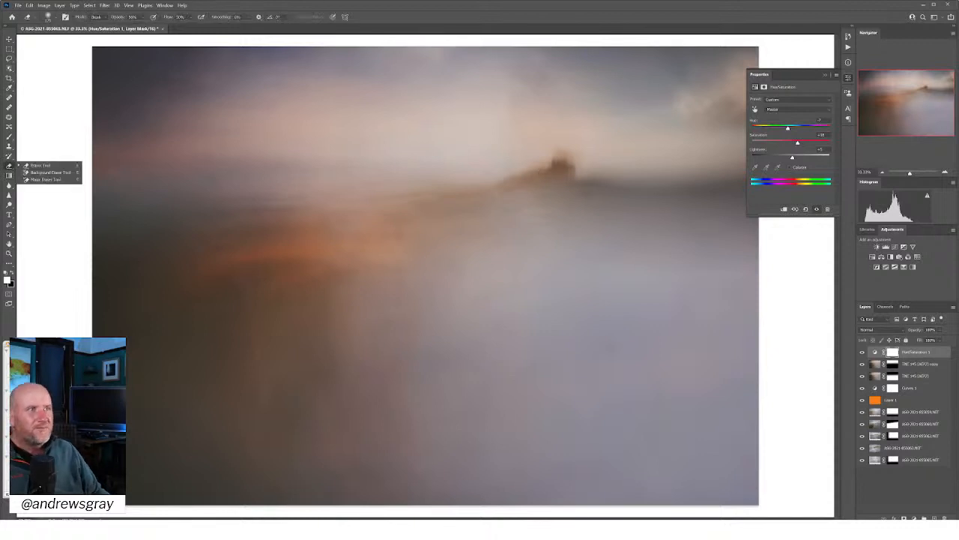
{"action": "key", "text": "bracketright"}
{"action": "key", "text": "bracketright"}
{"action": "key", "text": "bracketright"}
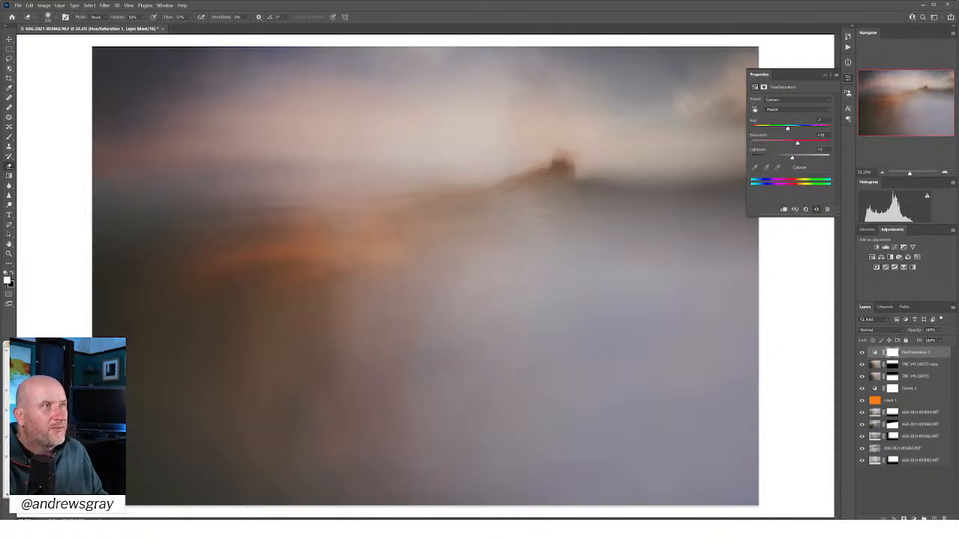
{"action": "key", "text": "bracketright"}
{"action": "key", "text": "bracketright"}
{"action": "key", "text": "bracketright"}
{"action": "key", "text": "bracketright"}
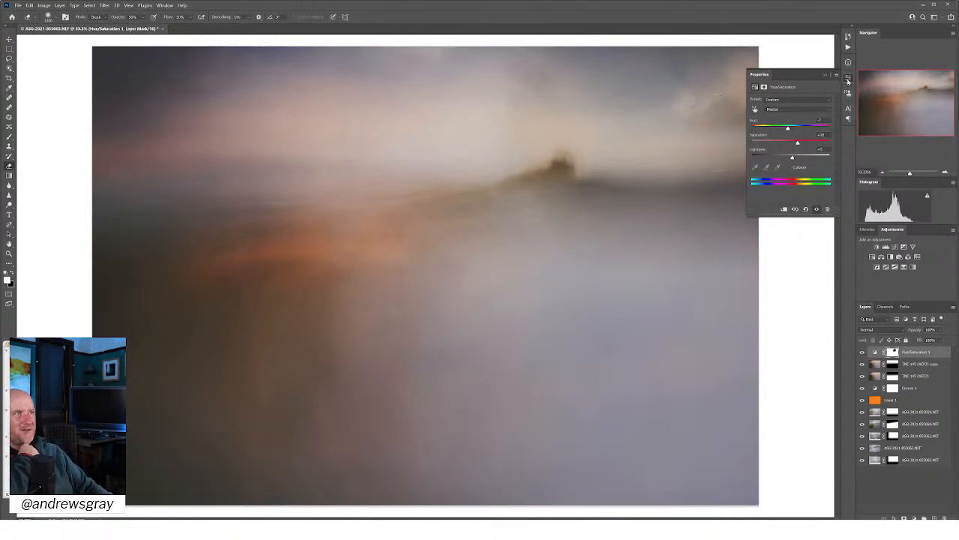
{"action": "left_click", "coordinate": [848, 79]}
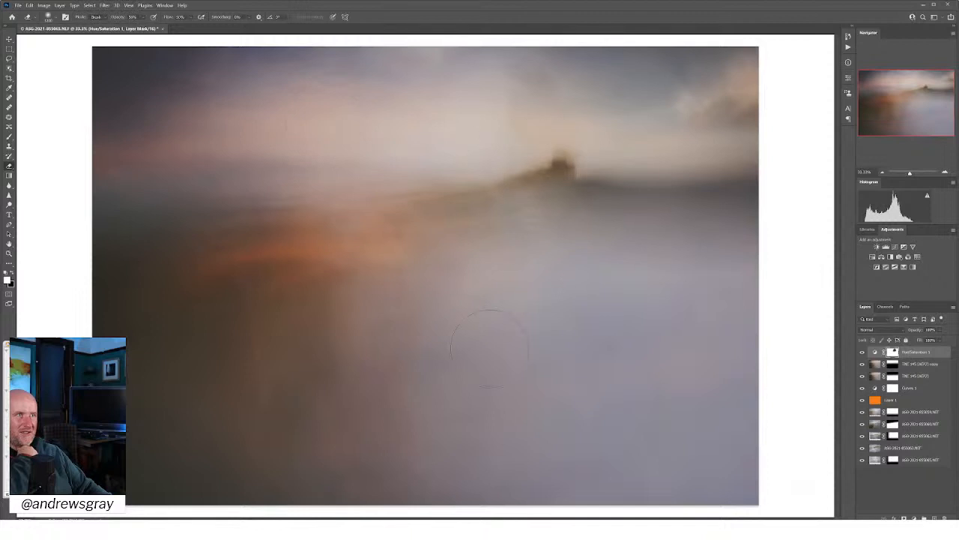
Erase softly on the layer mask of the TNE 145 copy around the horizon with a much larger, low-opacity eraser
{"action": "left_click", "coordinate": [893, 365]}
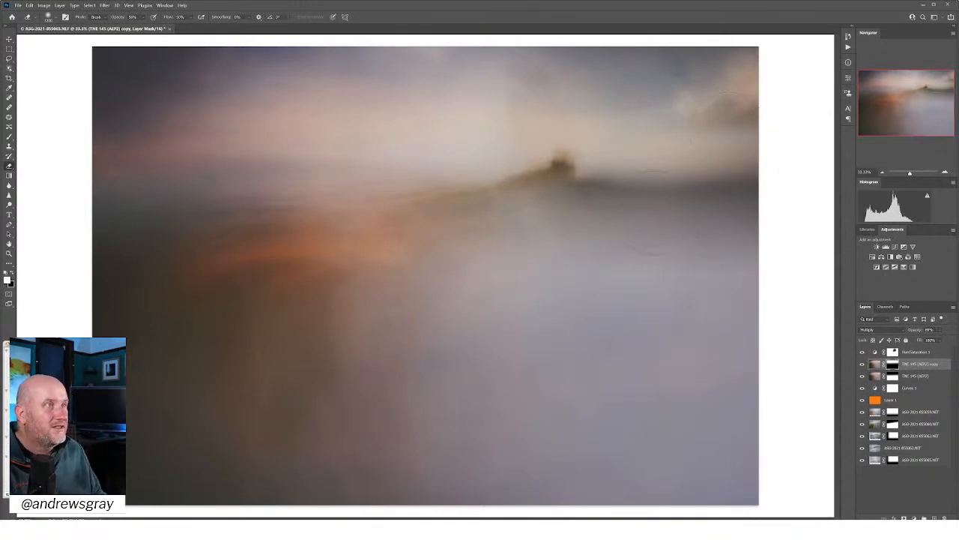
{"action": "left_click", "coordinate": [143, 18]}
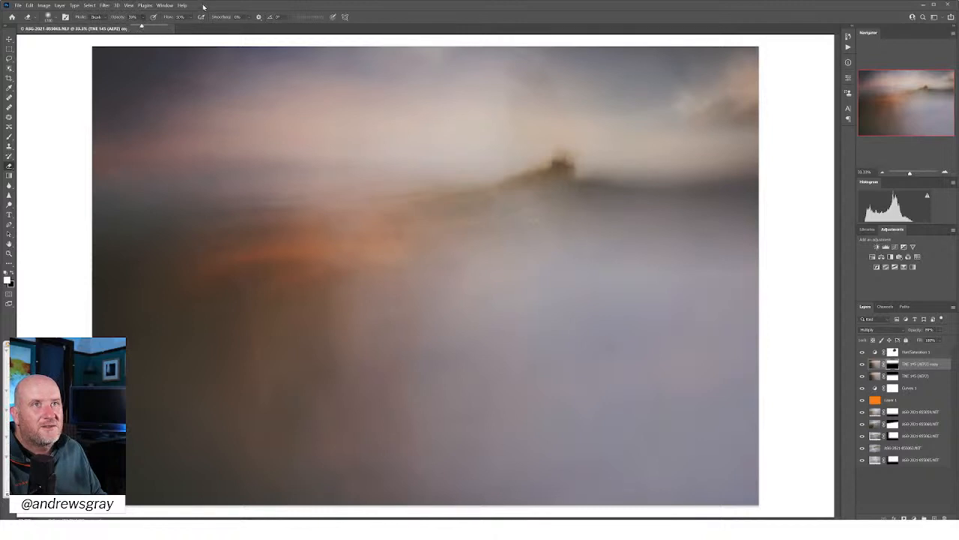
{"action": "left_click", "coordinate": [227, 20]}
{"action": "key", "text": "bracketright"}
{"action": "key", "text": "bracketright"}
{"action": "key", "text": "bracketright"}
{"action": "key", "text": "bracketright"}
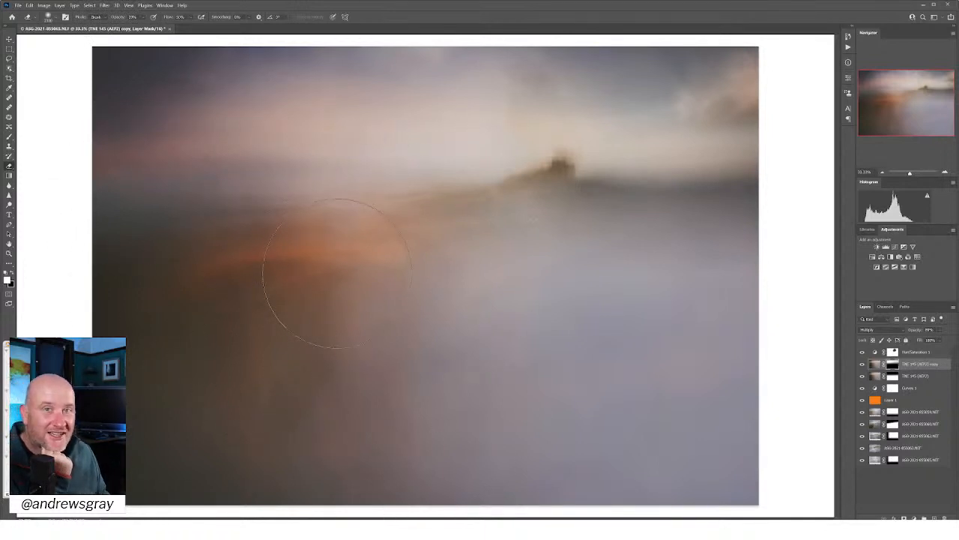
Compare the image with and without the TNE 145 layer and its Multiply copy, then reselect the Hue/Saturation layer
{"action": "left_click", "coordinate": [861, 381]}
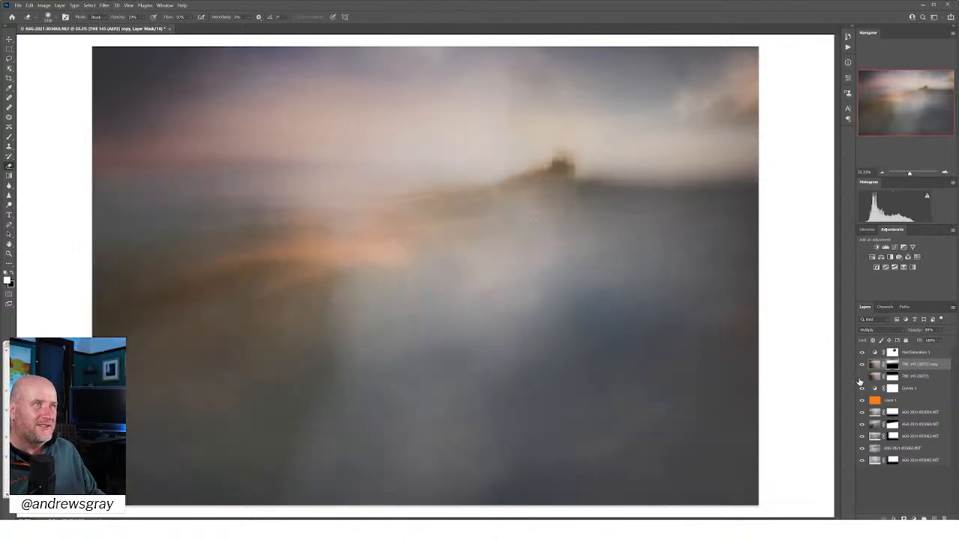
{"action": "left_click", "coordinate": [860, 380]}
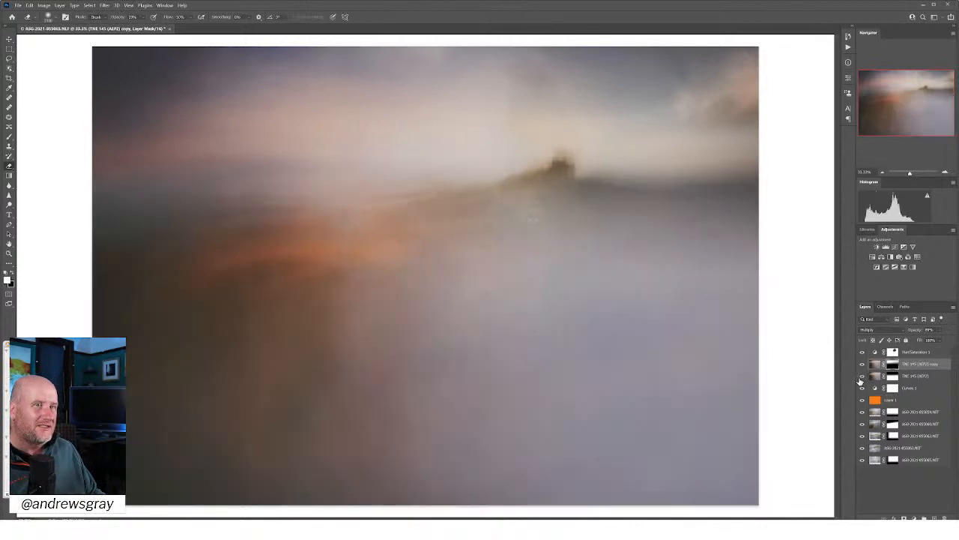
{"action": "left_click", "coordinate": [862, 365]}
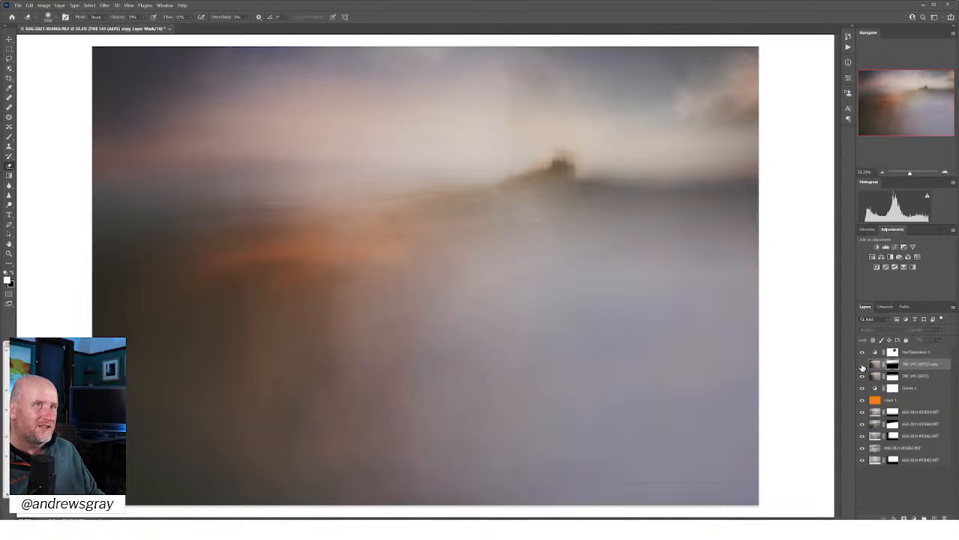
{"action": "left_click", "coordinate": [862, 365]}
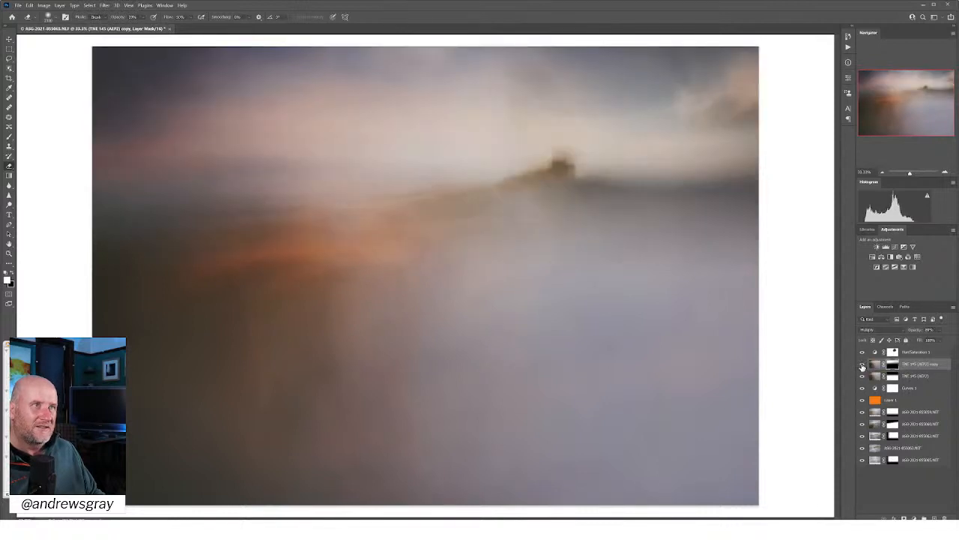
{"action": "left_click", "coordinate": [915, 367]}
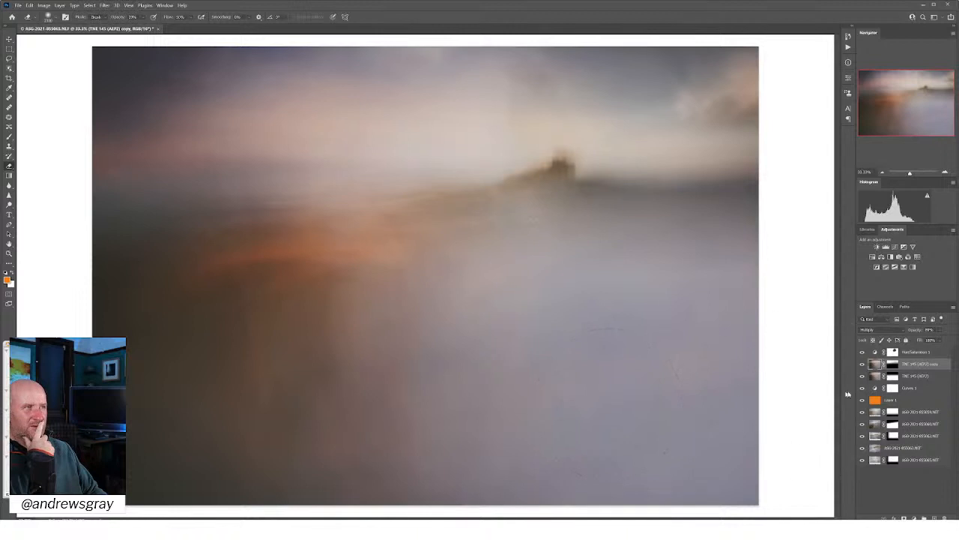
{"action": "left_click", "coordinate": [927, 352]}
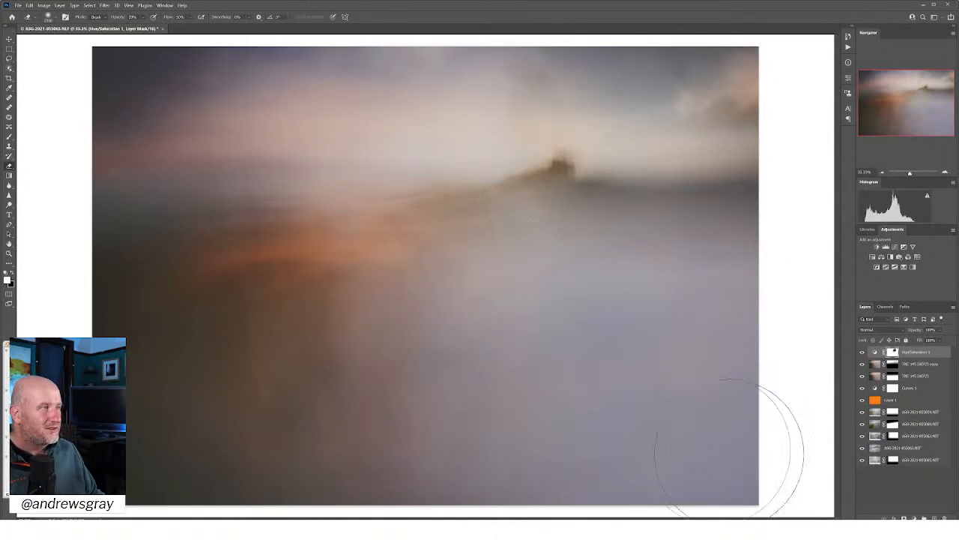
Save the layered composite and switch to Lightroom Classic
{"action": "left_click", "coordinate": [18, 5]}
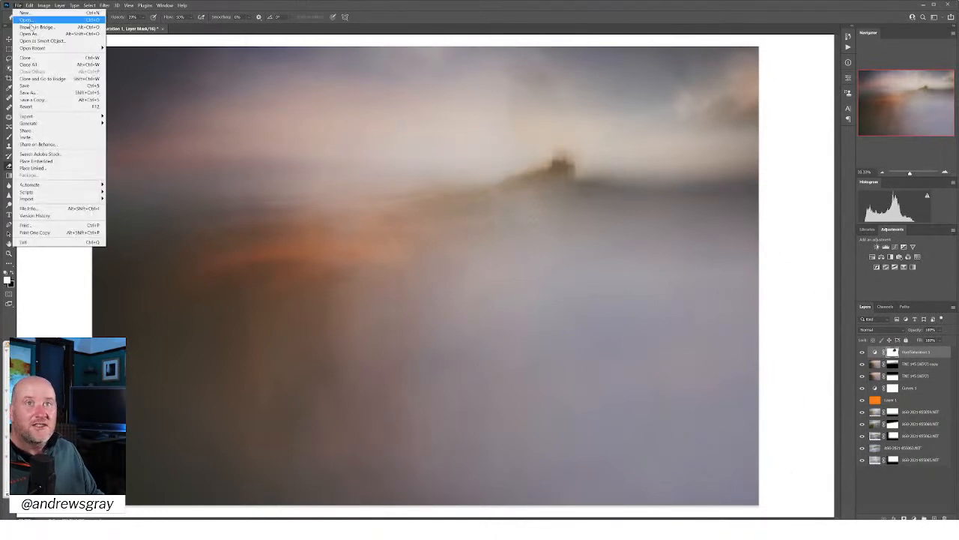
{"action": "left_click", "coordinate": [43, 88]}
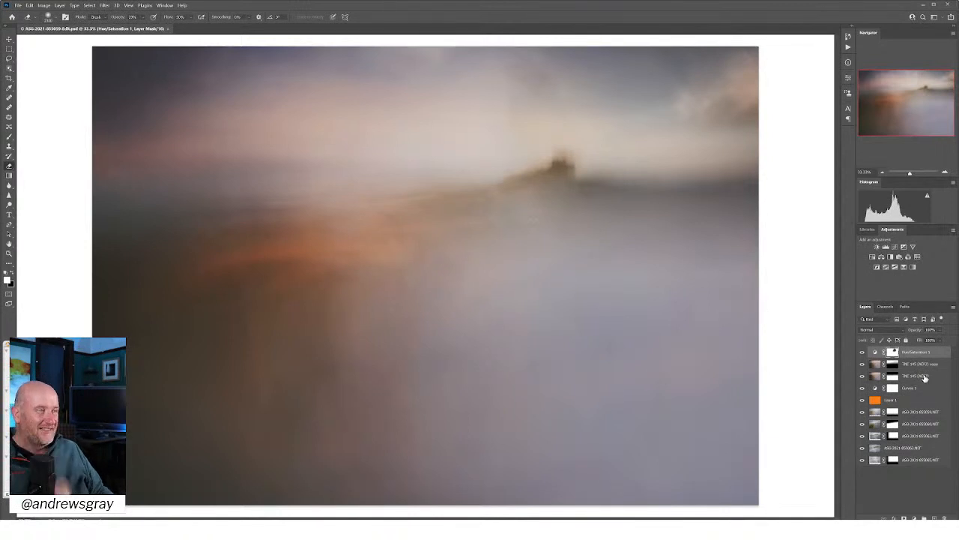
{"action": "left_click", "coordinate": [458, 529]}
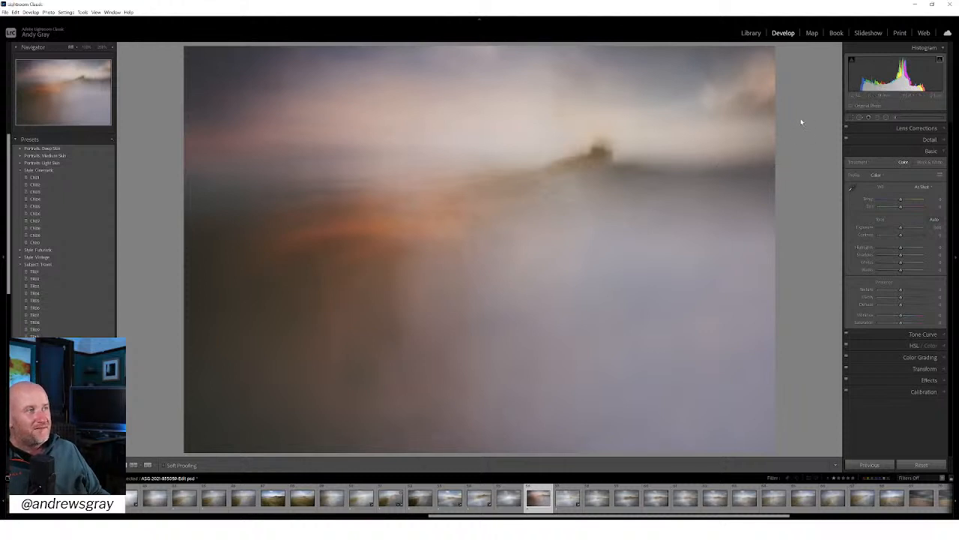
Add a wide radial filter across the sky and horizon, setting its temperature to about 27 and tint to about 46
{"action": "left_click", "coordinate": [887, 116]}
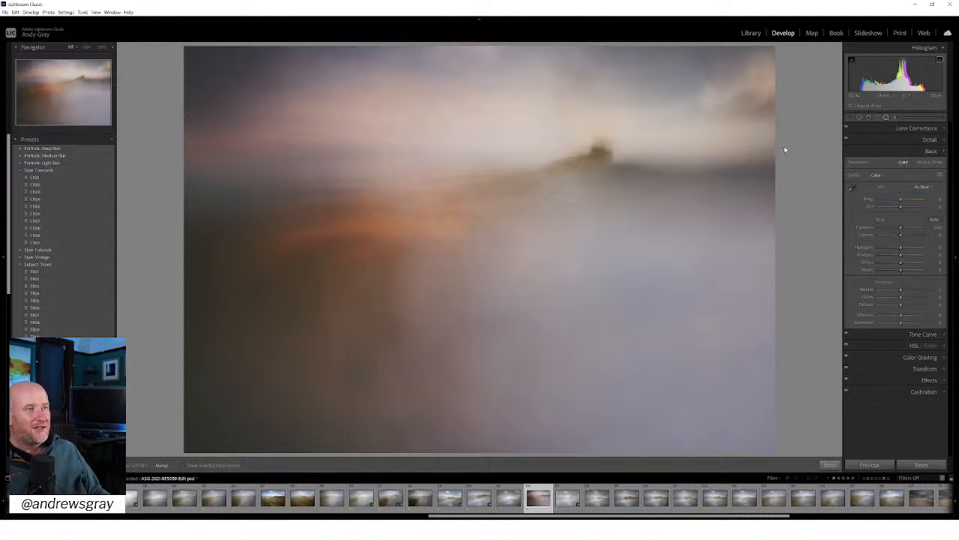
{"action": "left_click_drag", "start_coordinate": [572, 171], "coordinate": [150, 218]}
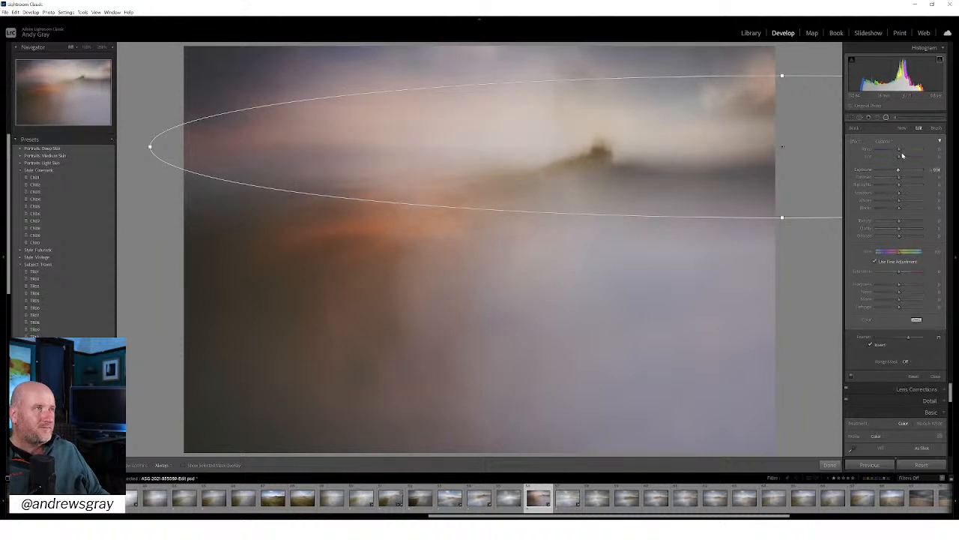
{"action": "left_click_drag", "start_coordinate": [900, 150], "coordinate": [903, 154]}
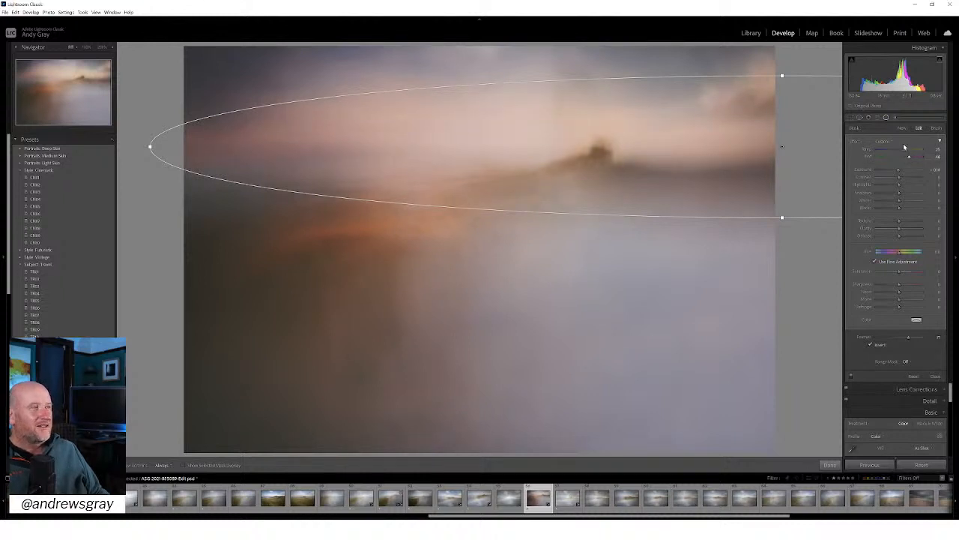
{"action": "left_click_drag", "start_coordinate": [904, 151], "coordinate": [900, 182]}
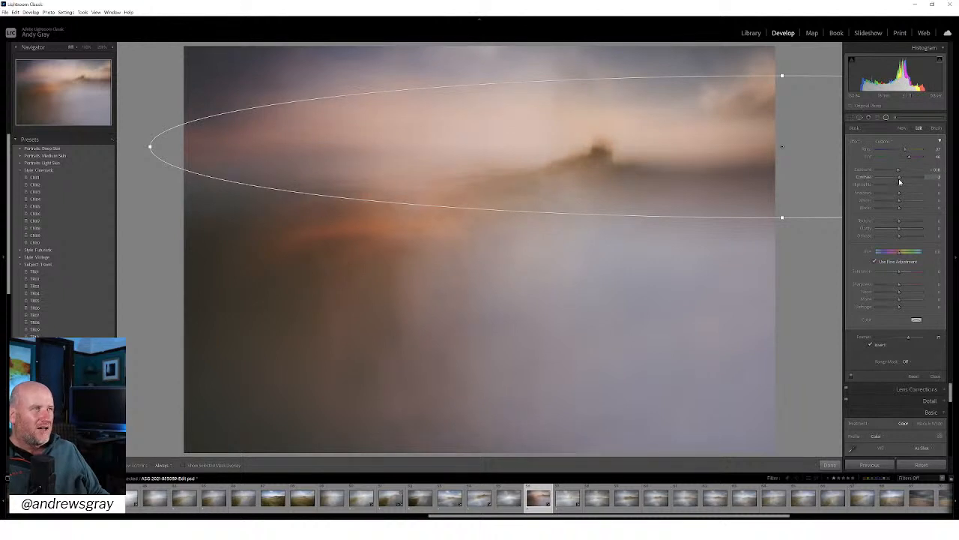
Slightly raise the sky filter's contrast, highlights, whites and blacks, and extend its ellipse vertically past the horizon
{"action": "left_click_drag", "start_coordinate": [889, 188], "coordinate": [902, 192]}
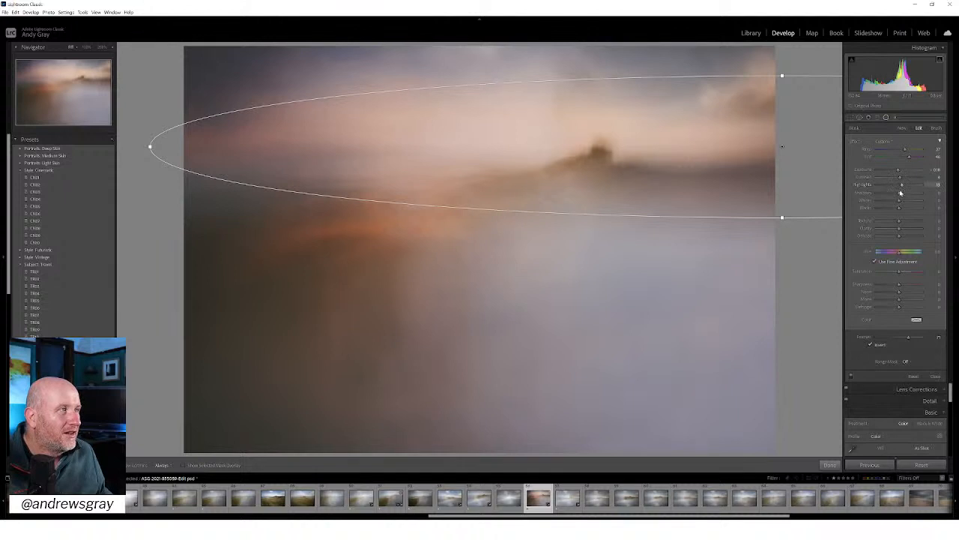
{"action": "mouse_move", "coordinate": [917, 196]}
{"action": "left_mouse_down"}
{"action": "mouse_move", "coordinate": [884, 196]}
{"action": "mouse_move", "coordinate": [902, 198]}
{"action": "mouse_move", "coordinate": [885, 203]}
{"action": "mouse_move", "coordinate": [907, 210]}
{"action": "left_mouse_up"}
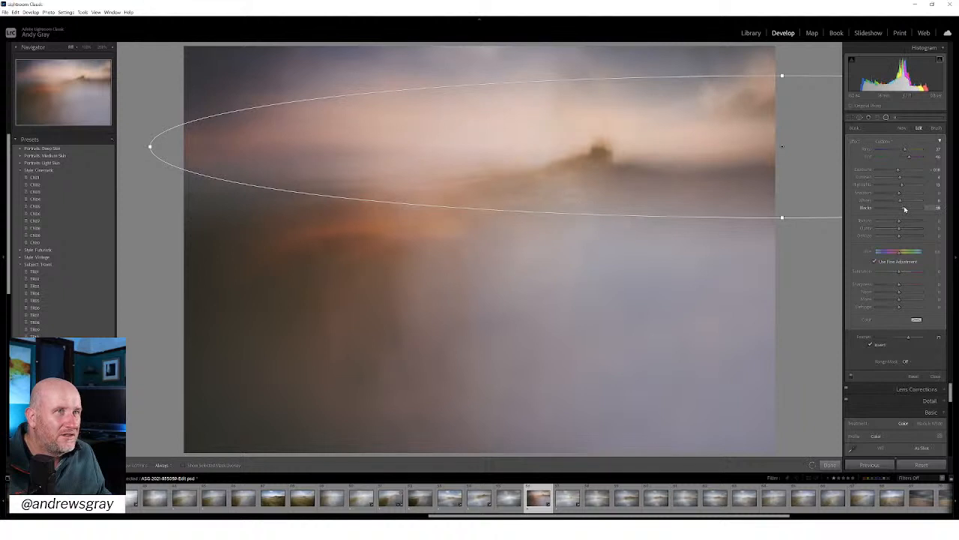
{"action": "left_click_drag", "start_coordinate": [904, 209], "coordinate": [902, 209]}
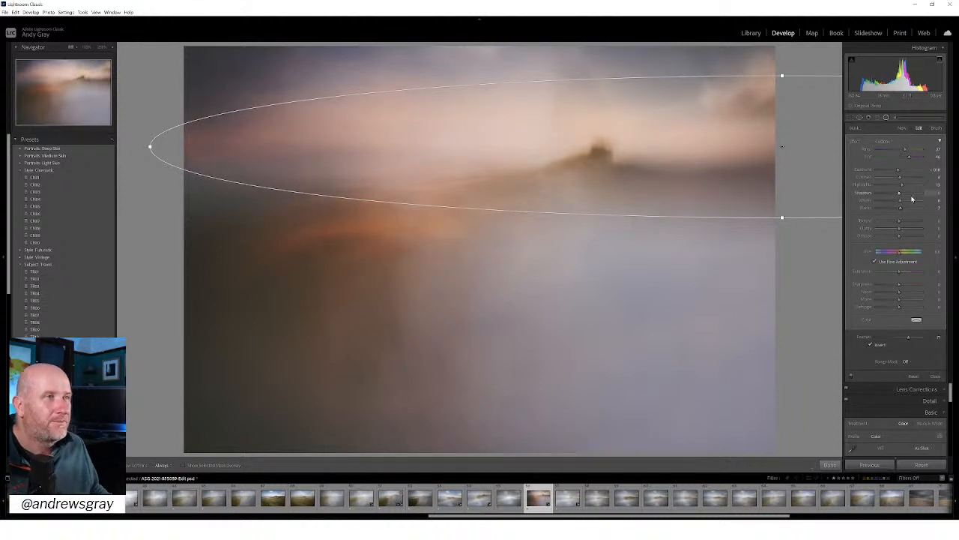
{"action": "left_click_drag", "start_coordinate": [782, 217], "coordinate": [782, 297]}
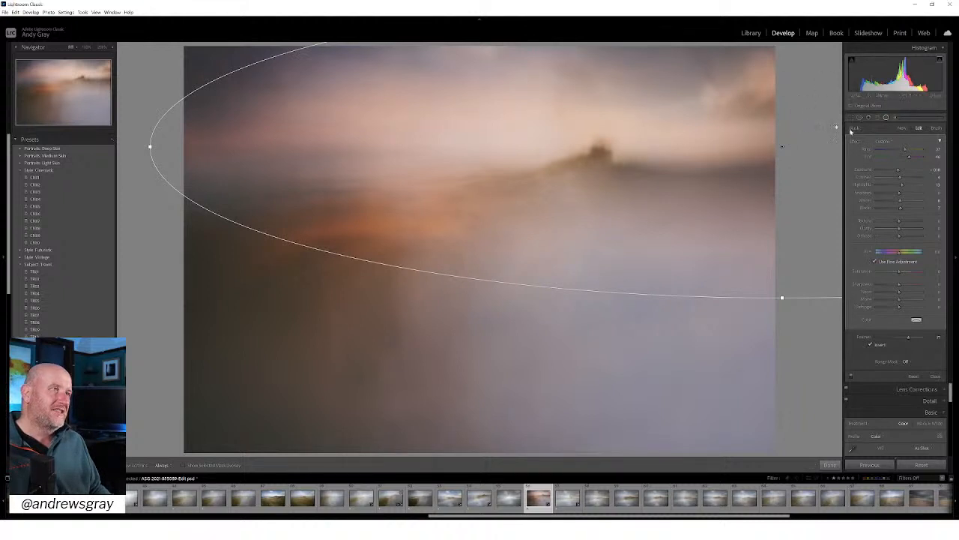
Add a second, smaller radial filter over the bright sky around the castle, centred just beyond the photo's edge
{"action": "left_click", "coordinate": [902, 129]}
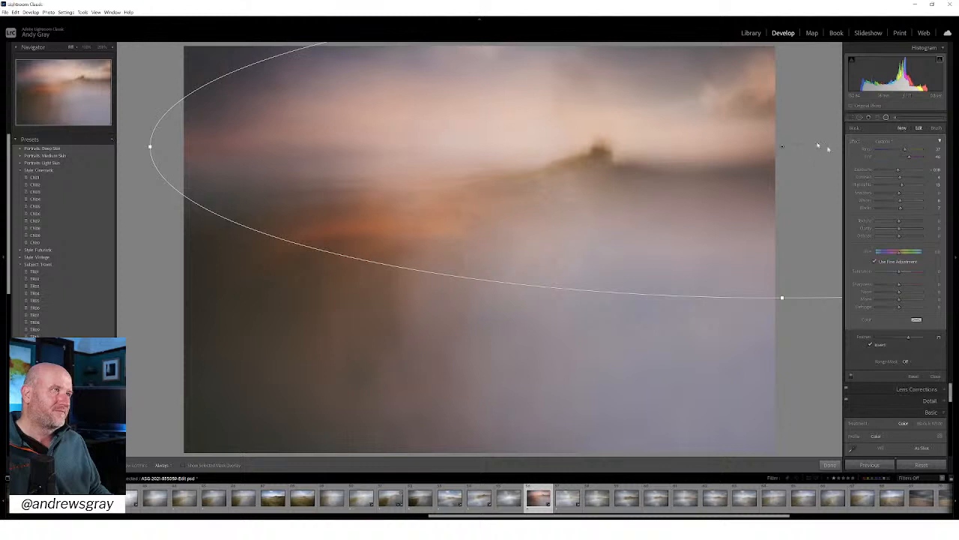
{"action": "mouse_move", "coordinate": [781, 127]}
{"action": "left_mouse_down"}
{"action": "mouse_move", "coordinate": [791, 152]}
{"action": "mouse_move", "coordinate": [583, 96]}
{"action": "mouse_move", "coordinate": [445, 72]}
{"action": "left_mouse_up"}
{"action": "left_click_drag", "start_coordinate": [349, 60], "coordinate": [350, 60]}
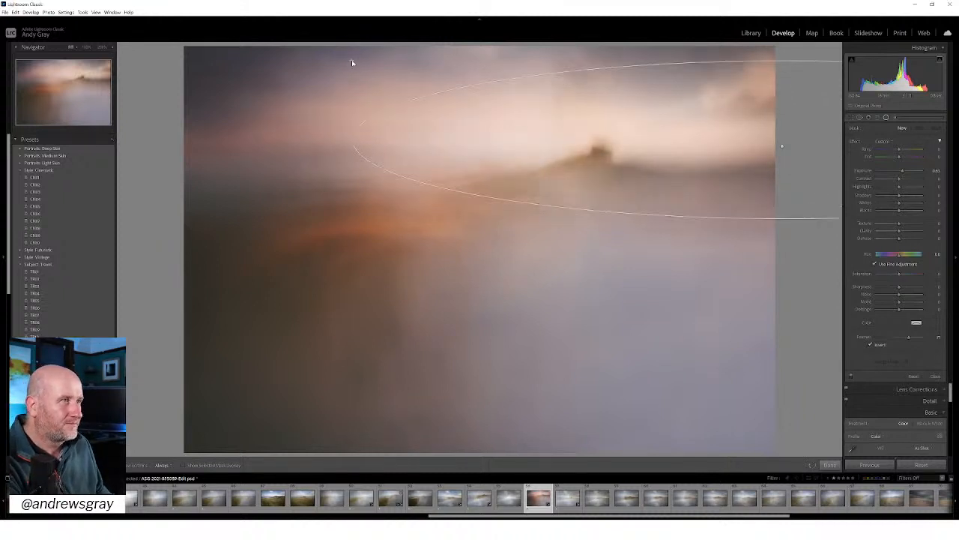
Set the second filter's temperature to about 45, tint 27, saturation 28 and clarity -43, and move it slightly higher in the sky
{"action": "mouse_move", "coordinate": [899, 149]}
{"action": "left_mouse_down"}
{"action": "mouse_move", "coordinate": [891, 152]}
{"action": "mouse_move", "coordinate": [911, 153]}
{"action": "left_mouse_up"}
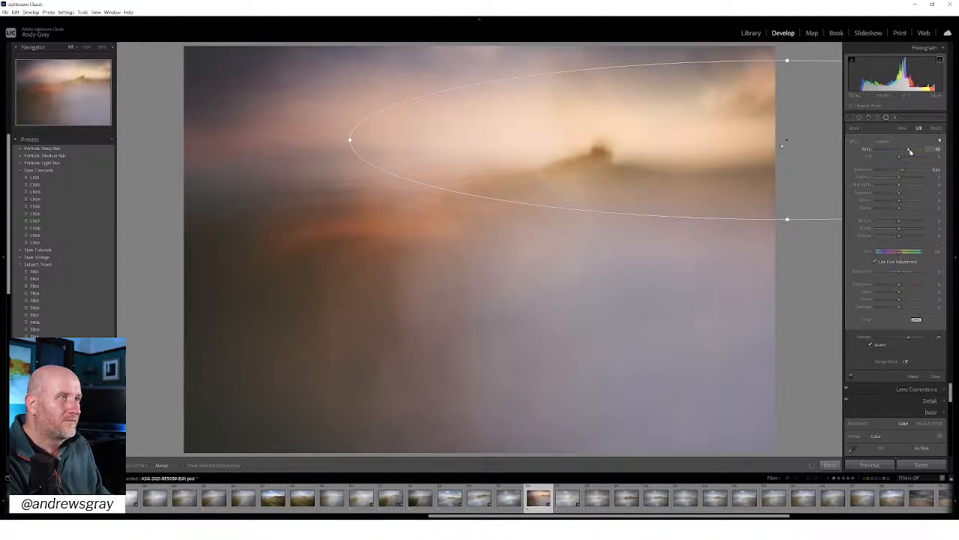
{"action": "left_click_drag", "start_coordinate": [901, 158], "coordinate": [907, 158]}
{"action": "mouse_move", "coordinate": [901, 273]}
{"action": "left_mouse_down"}
{"action": "mouse_move", "coordinate": [913, 272]}
{"action": "mouse_move", "coordinate": [905, 277]}
{"action": "left_mouse_up"}
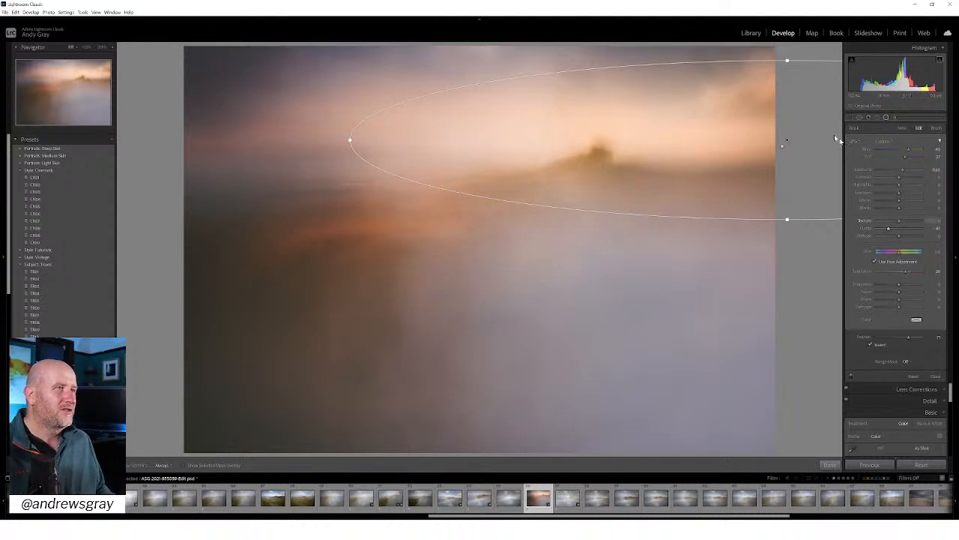
{"action": "mouse_move", "coordinate": [786, 141]}
{"action": "left_mouse_down"}
{"action": "mouse_move", "coordinate": [781, 183]}
{"action": "mouse_move", "coordinate": [781, 119]}
{"action": "mouse_move", "coordinate": [782, 129]}
{"action": "left_mouse_up"}
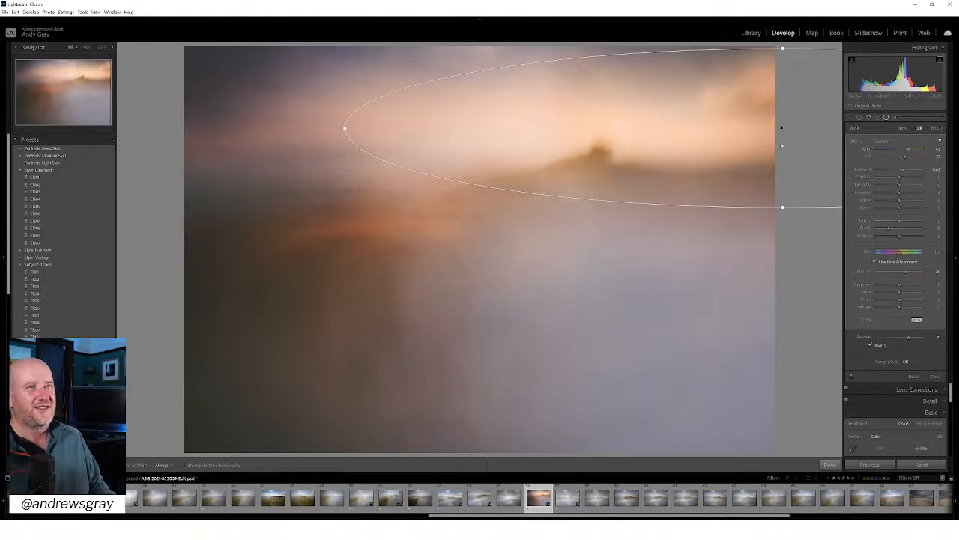
{"action": "left_click", "coordinate": [830, 466]}
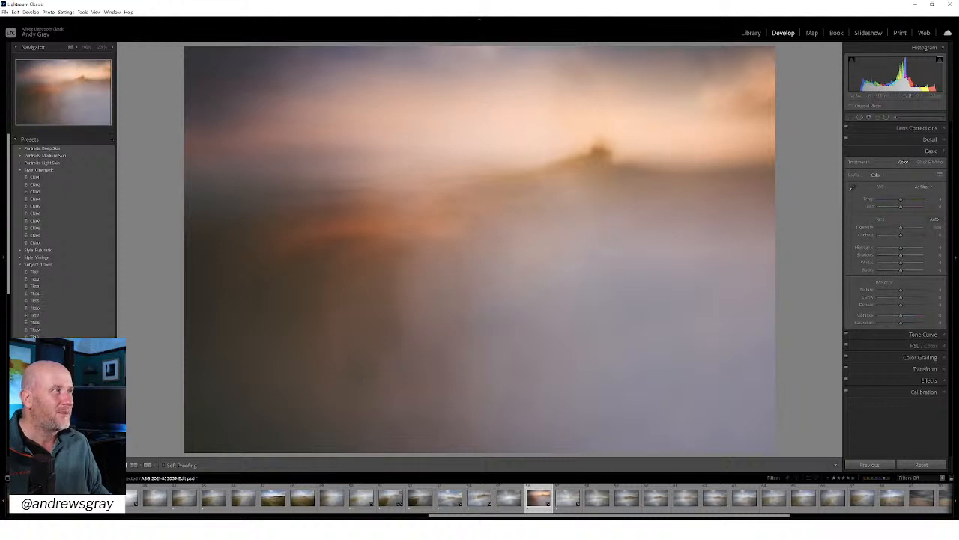
Reopen the radial filters and lower the highlights of the first, larger sky filter to a negative value
{"action": "left_click", "coordinate": [888, 117]}
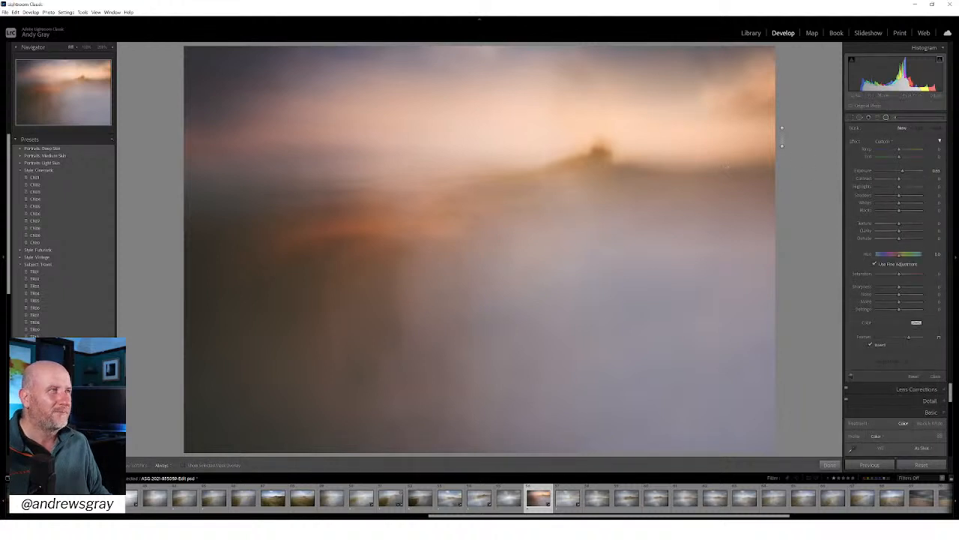
{"action": "left_click_drag", "start_coordinate": [782, 128], "coordinate": [344, 208]}
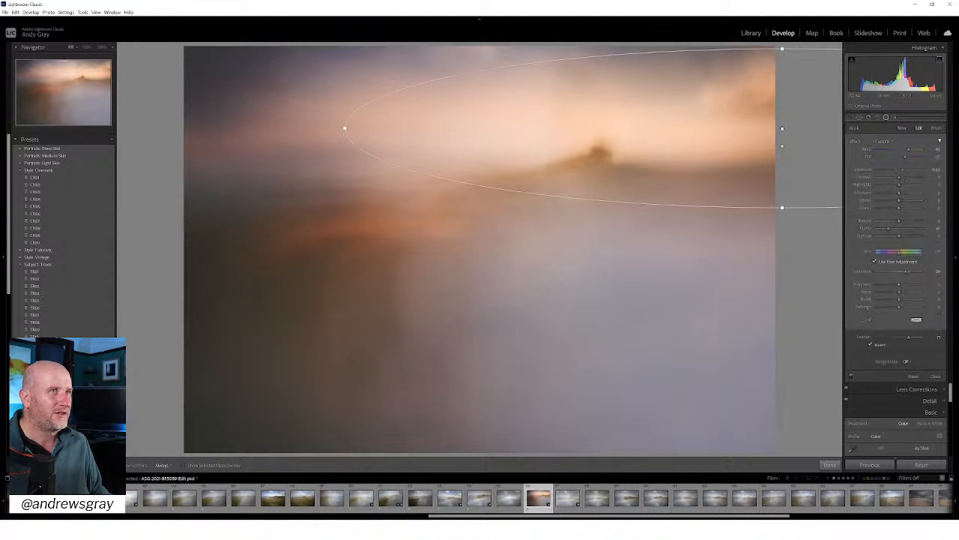
{"action": "left_click", "coordinate": [782, 147]}
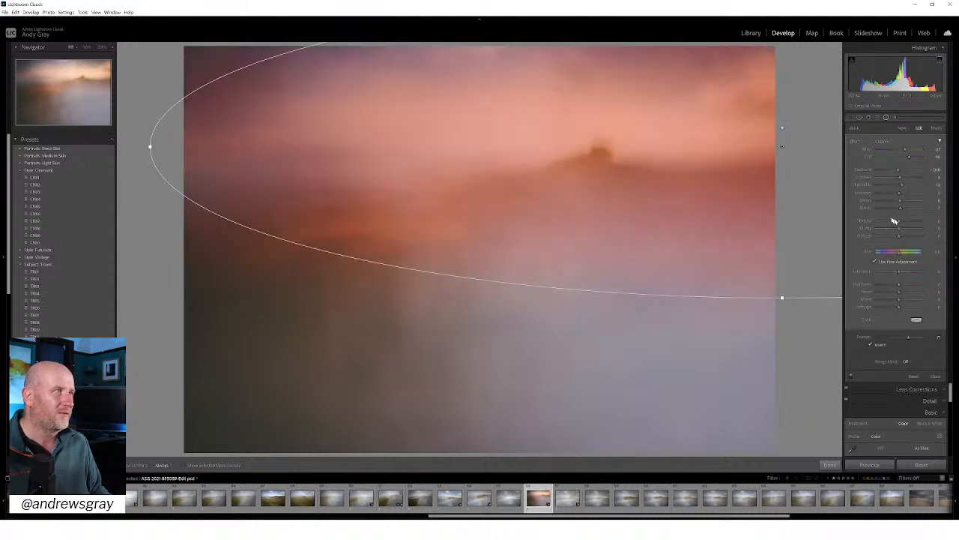
{"action": "left_click_drag", "start_coordinate": [901, 185], "coordinate": [891, 187]}
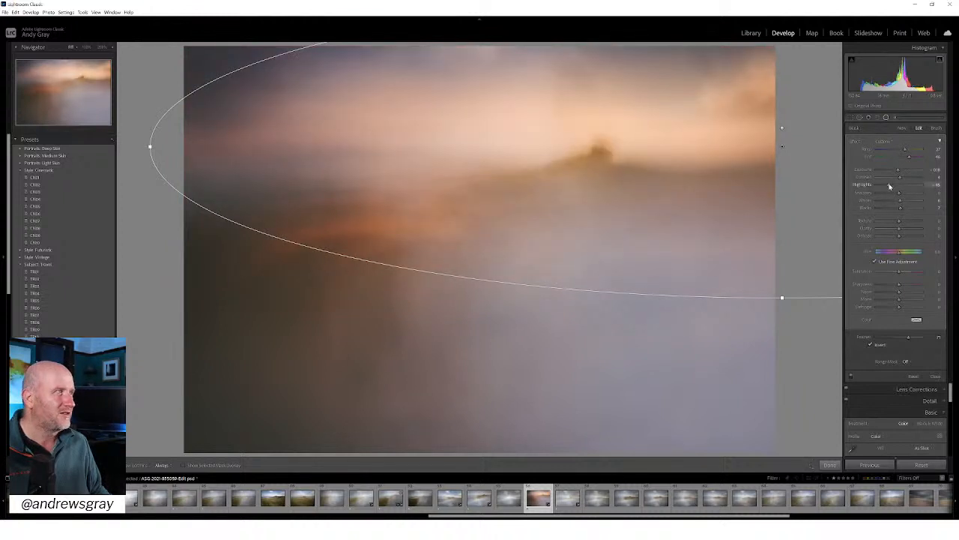
Ease the larger sky filter's highlights to about -20 and finish editing the radial filters
{"action": "left_click_drag", "start_coordinate": [890, 187], "coordinate": [894, 185]}
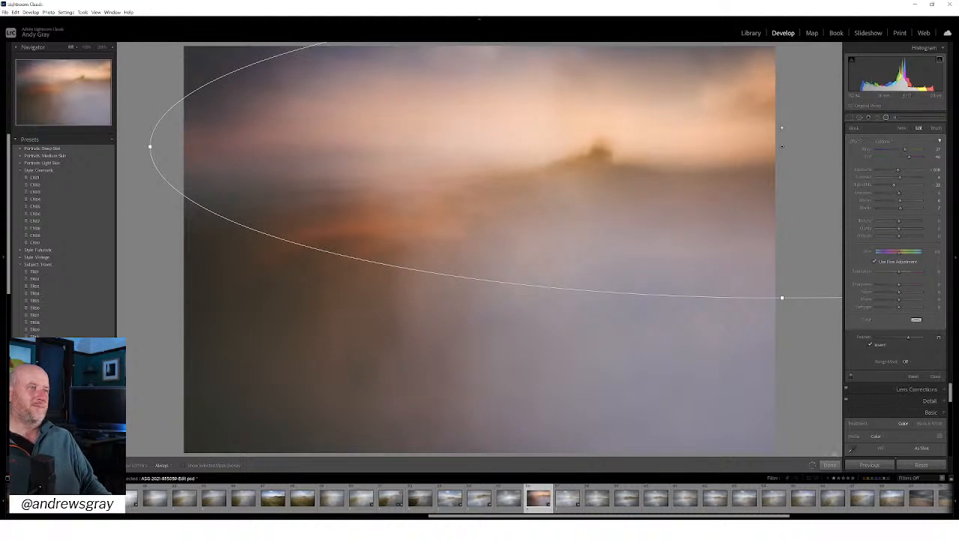
{"action": "left_click", "coordinate": [830, 465]}
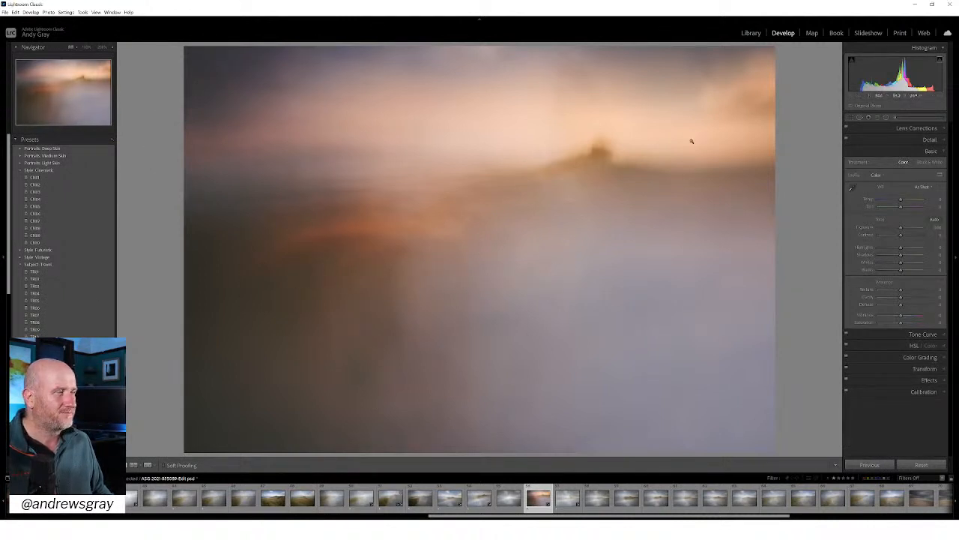
Add a third, large radial filter over the dark foreground, centred just beyond the photo's lower-left corner
{"action": "left_click", "coordinate": [885, 117]}
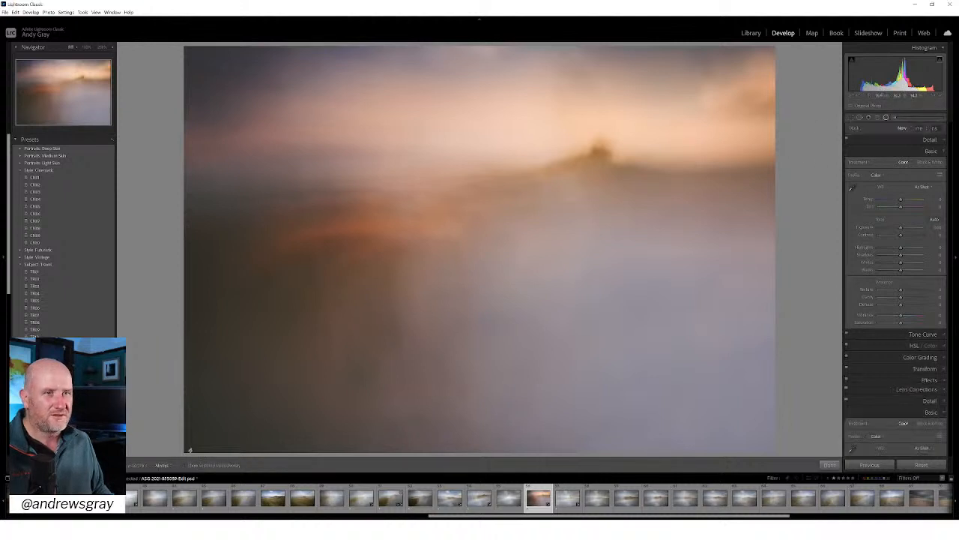
{"action": "left_click_drag", "start_coordinate": [219, 376], "coordinate": [479, 199]}
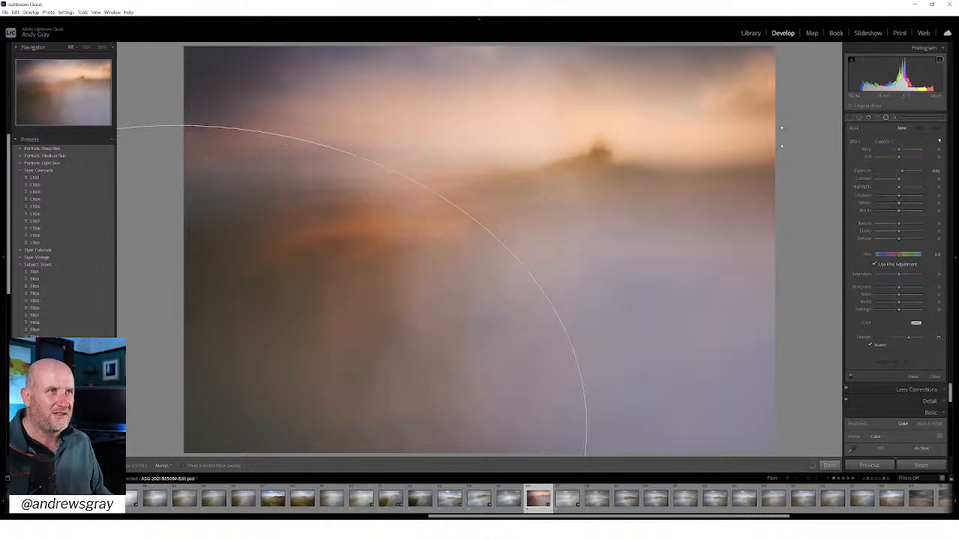
{"action": "left_click_drag", "start_coordinate": [593, 236], "coordinate": [595, 236]}
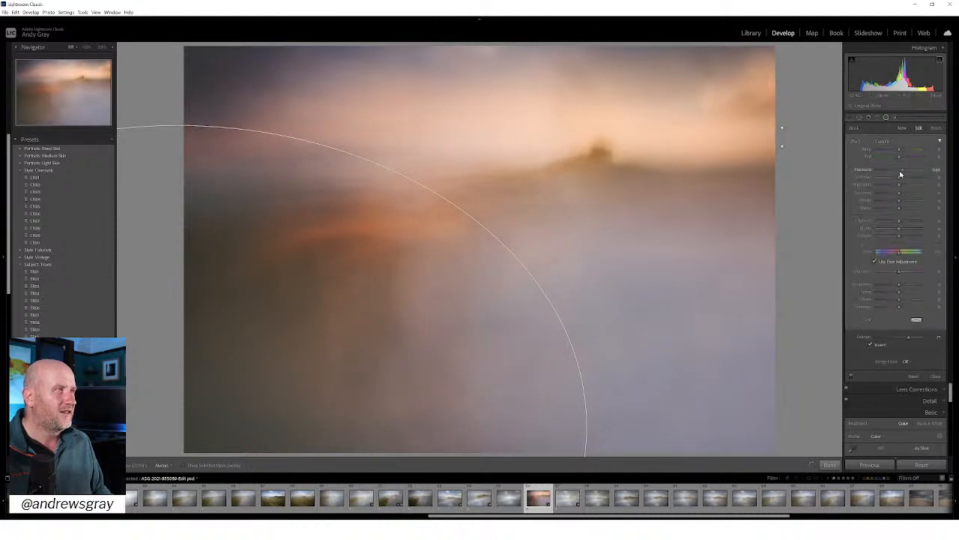
Set the foreground filter's exposure slightly negative, saturation to 22, clarity to 27 and texture to about 19, and lower its blacks slightly
{"action": "left_click_drag", "start_coordinate": [901, 172], "coordinate": [898, 174]}
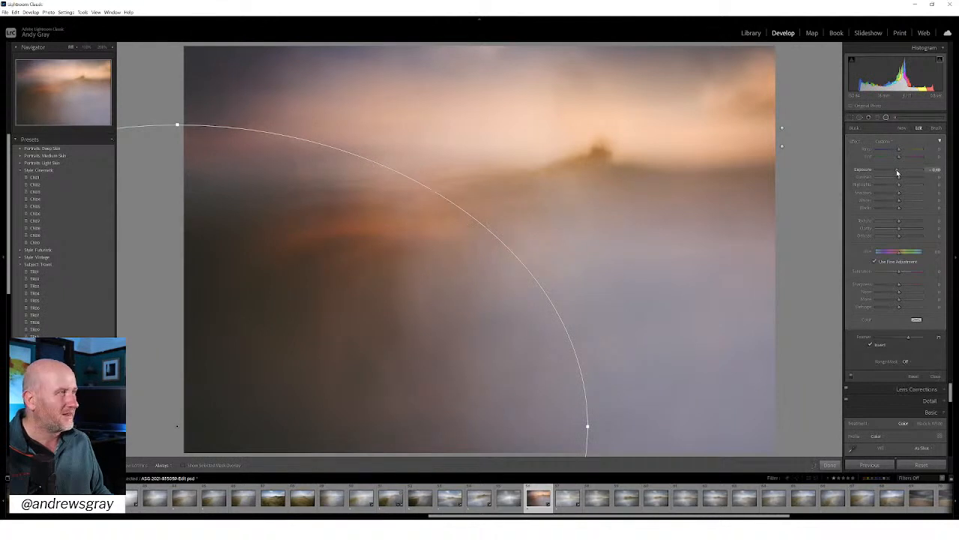
{"action": "left_click_drag", "start_coordinate": [897, 169], "coordinate": [899, 171]}
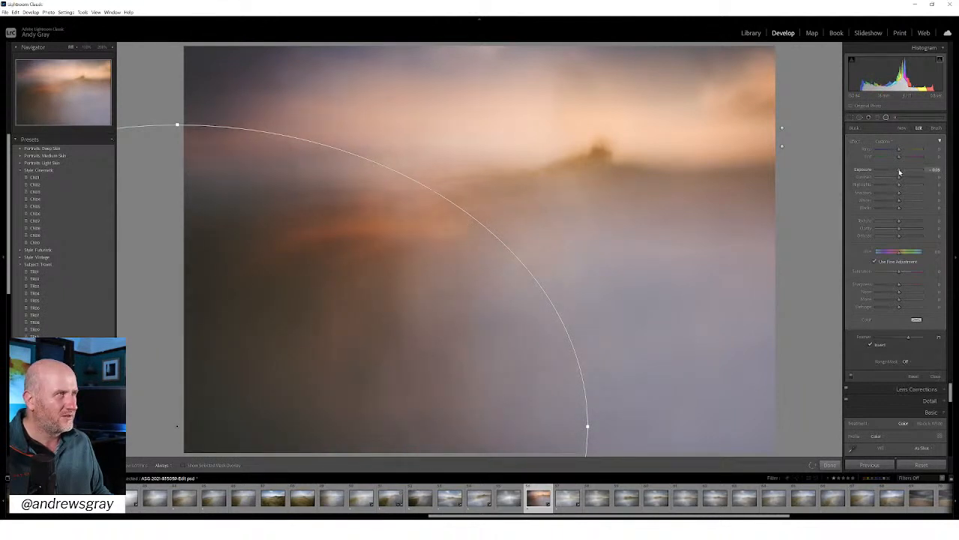
{"action": "left_click_drag", "start_coordinate": [899, 169], "coordinate": [899, 172]}
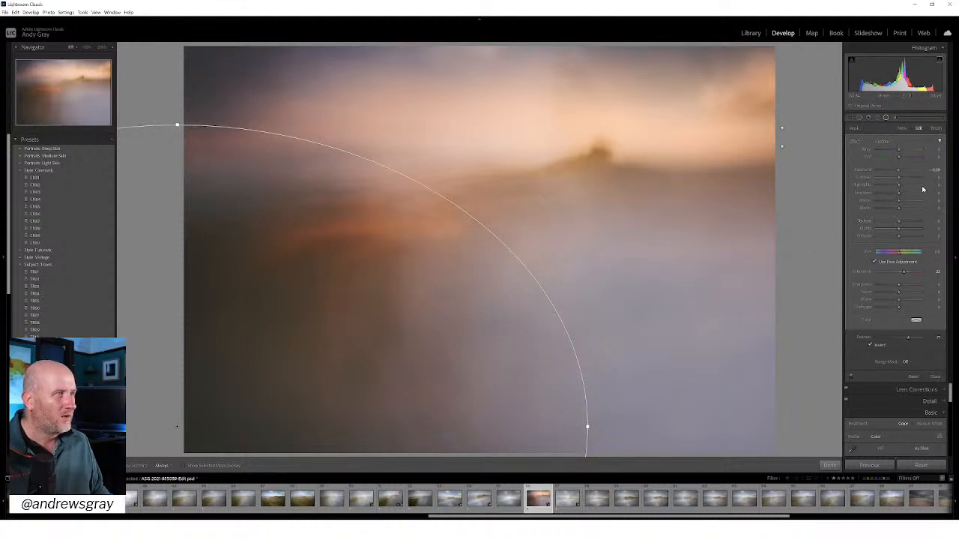
{"action": "left_click_drag", "start_coordinate": [899, 230], "coordinate": [905, 231]}
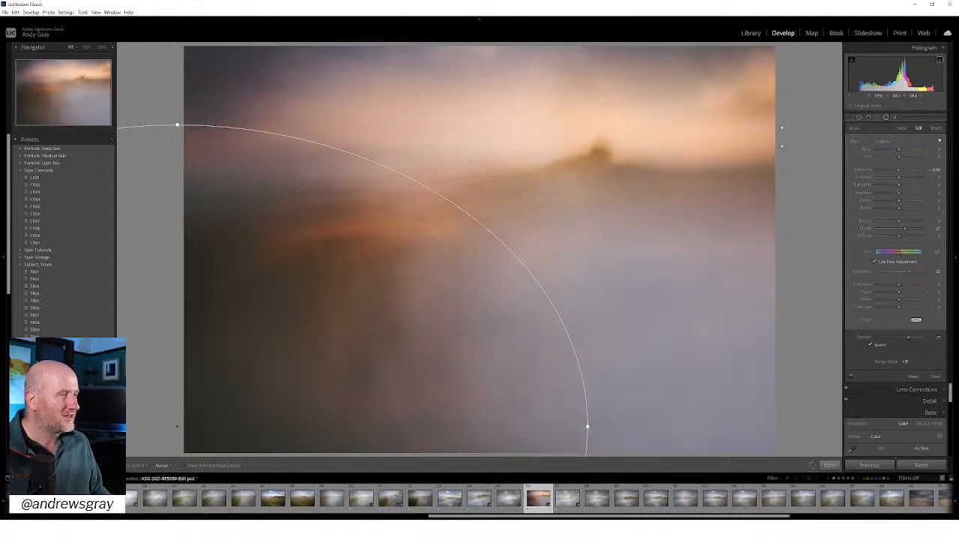
{"action": "left_click_drag", "start_coordinate": [898, 222], "coordinate": [904, 223]}
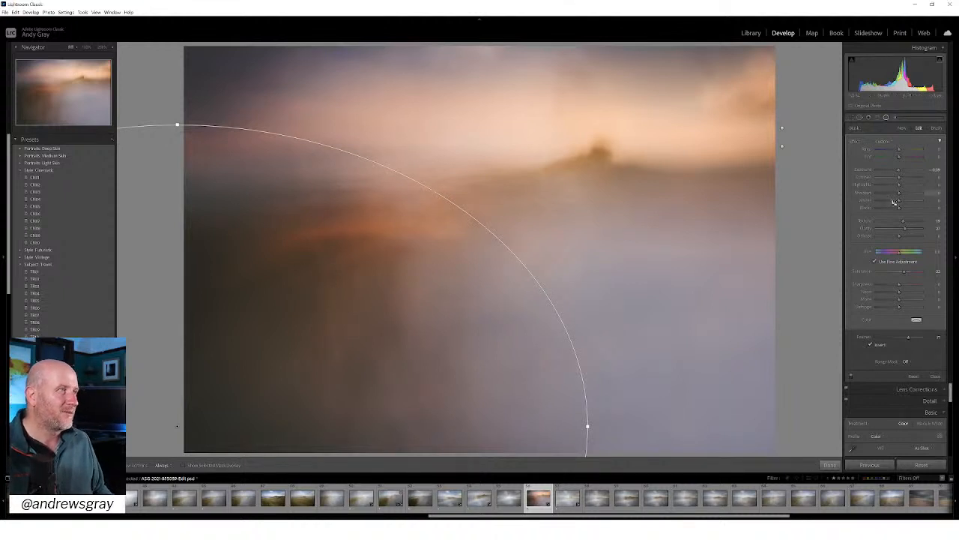
{"action": "left_click_drag", "start_coordinate": [899, 210], "coordinate": [895, 210]}
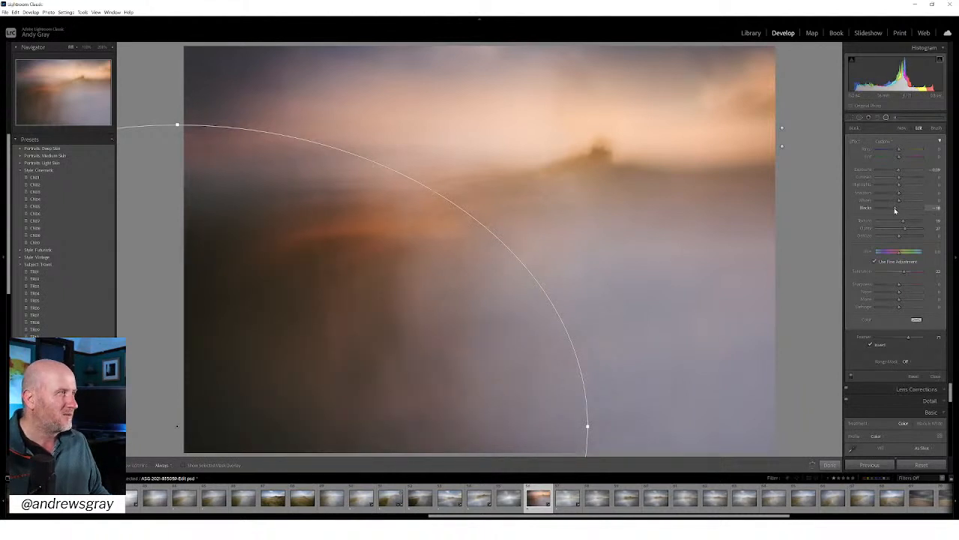
{"action": "left_click_drag", "start_coordinate": [895, 210], "coordinate": [899, 211]}
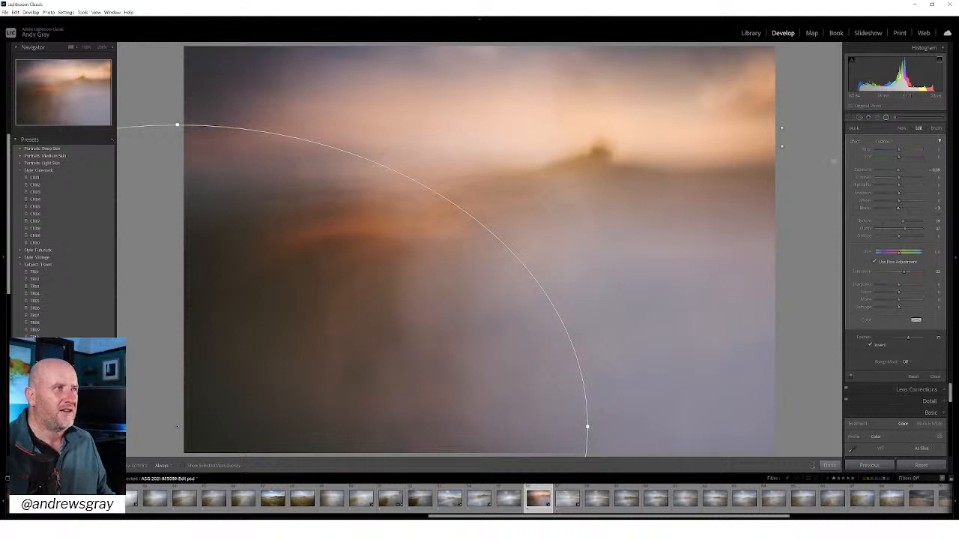
Move the smaller castle-sky filter farther beyond the photo's edge, raise its exposure and narrow its ellipse toward the castle
{"action": "left_click", "coordinate": [783, 129]}
{"action": "left_click_drag", "start_coordinate": [782, 128], "coordinate": [841, 143]}
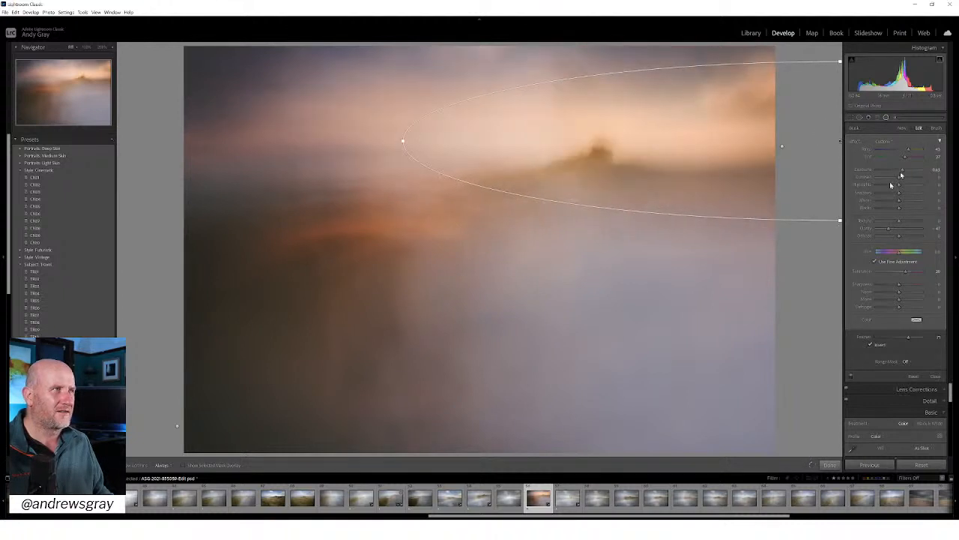
{"action": "left_click_drag", "start_coordinate": [904, 172], "coordinate": [906, 172]}
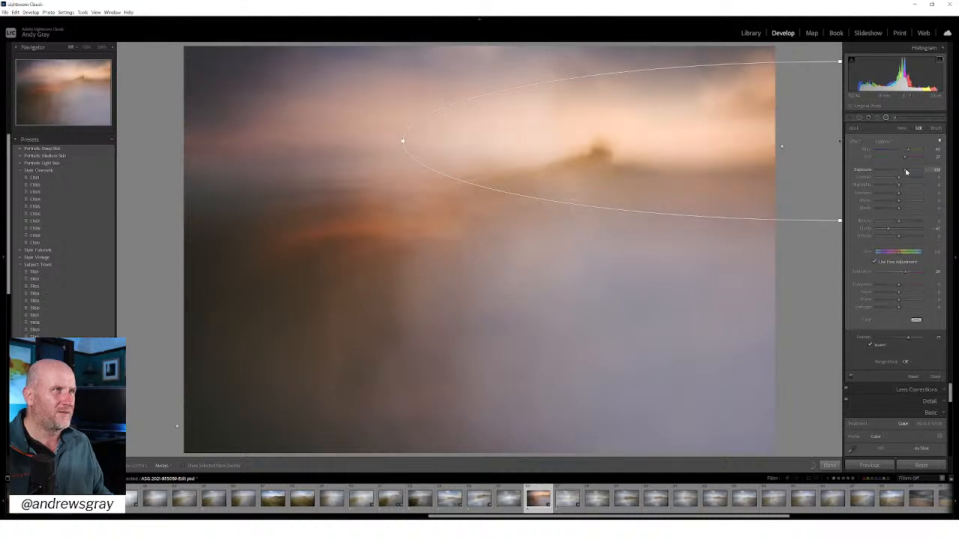
{"action": "left_click_drag", "start_coordinate": [403, 140], "coordinate": [528, 140]}
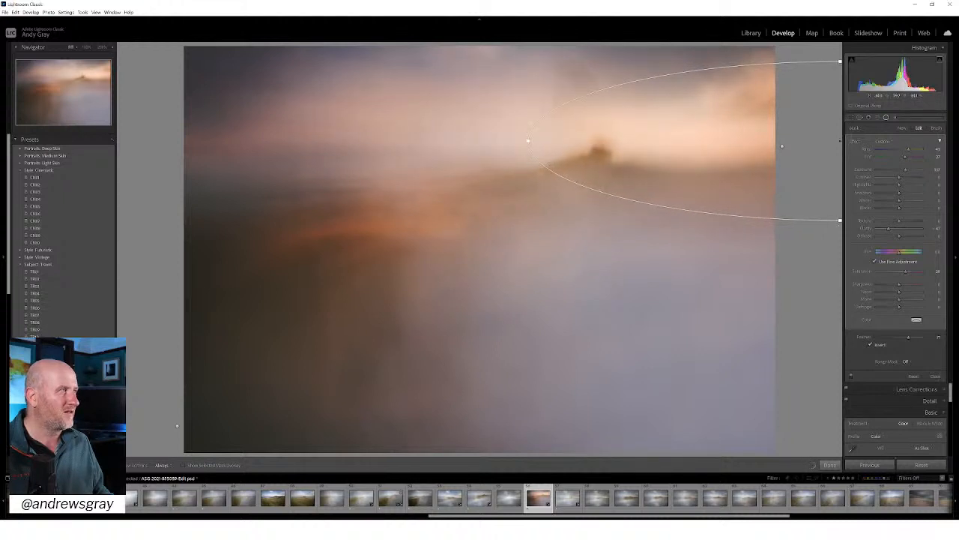
{"action": "left_click", "coordinate": [829, 465]}
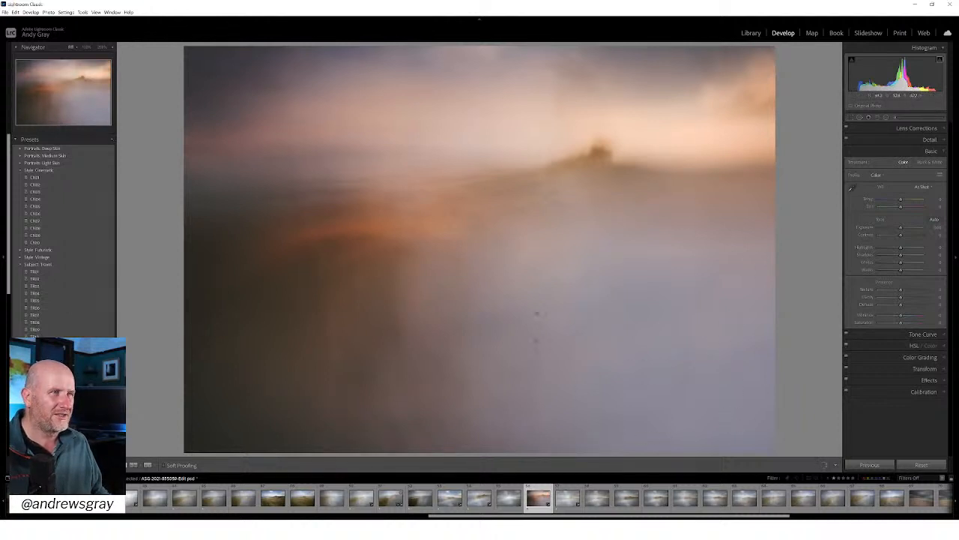
Add a fourth large radial filter over the pale area below the castle, centred near the photo's lower-right corner
{"action": "left_click", "coordinate": [886, 118]}
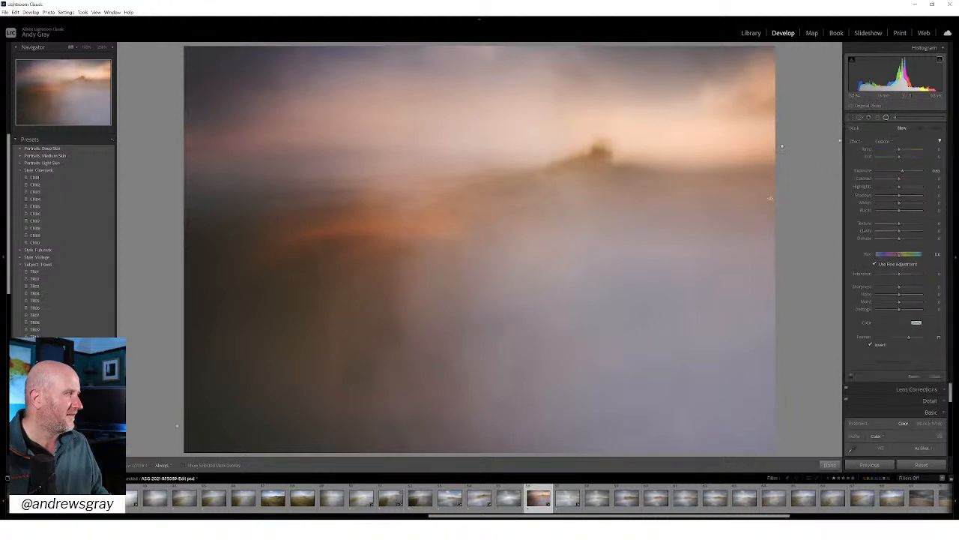
{"action": "left_click_drag", "start_coordinate": [766, 440], "coordinate": [468, 212]}
{"action": "left_click_drag", "start_coordinate": [356, 172], "coordinate": [389, 171]}
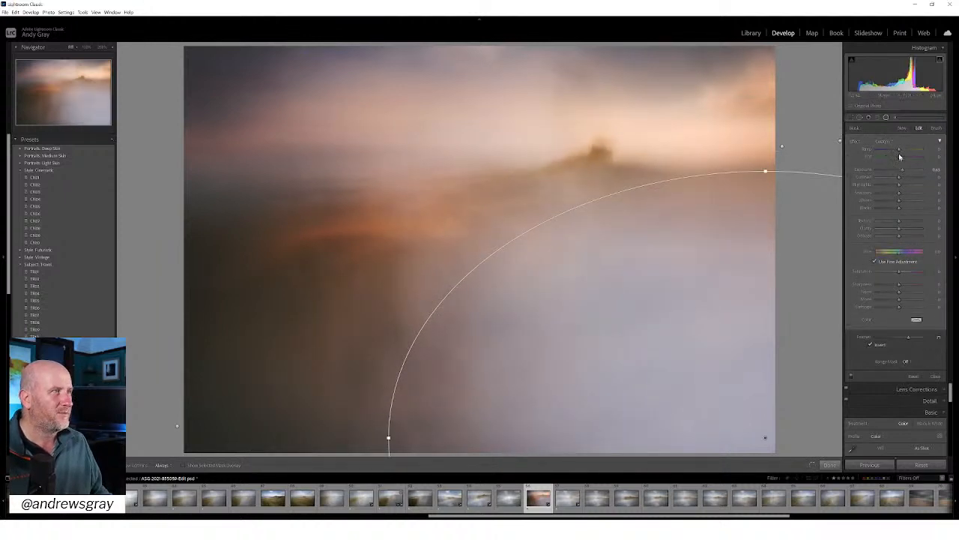
Try a saturation of about -54 and strongly raised whites on the new lower-right filter
{"action": "left_click", "coordinate": [886, 272]}
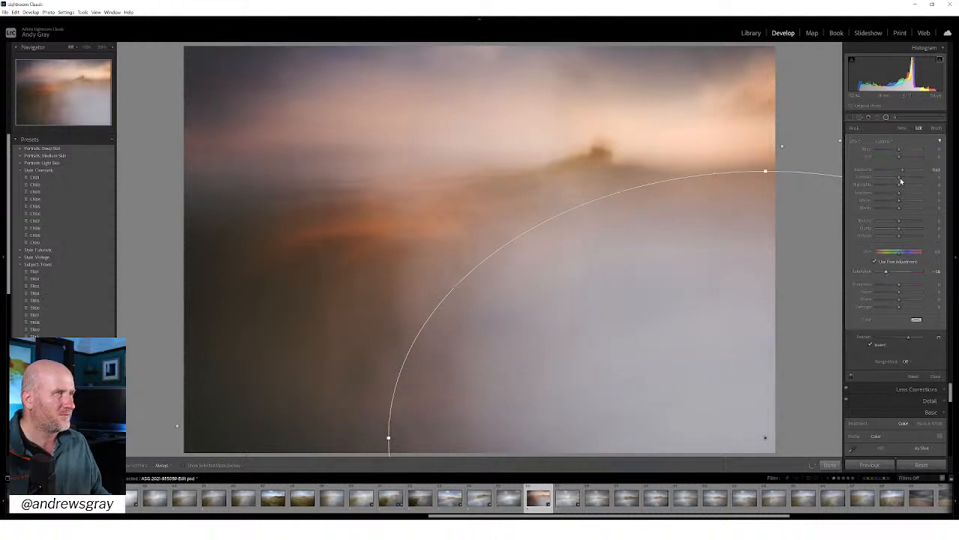
{"action": "left_click", "coordinate": [907, 201]}
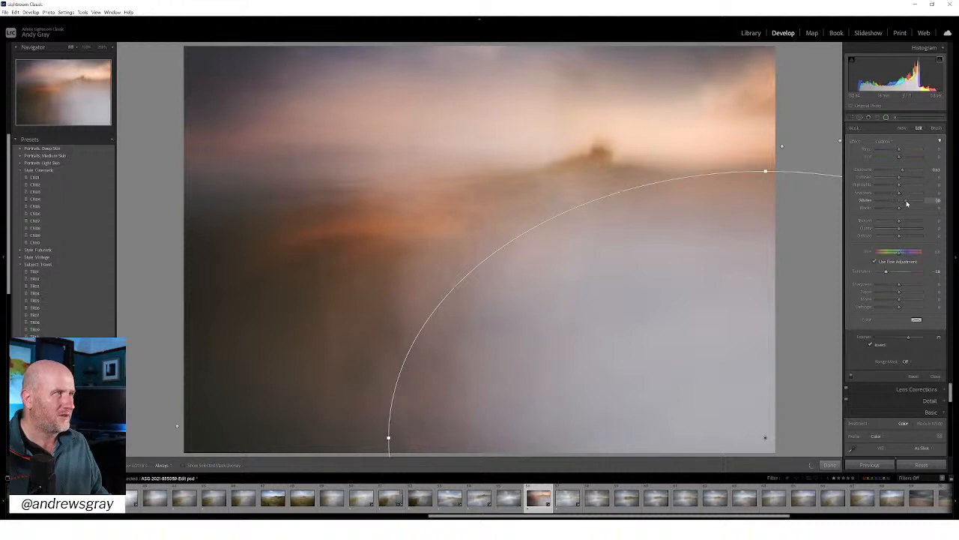
{"action": "left_click_drag", "start_coordinate": [906, 202], "coordinate": [919, 201]}
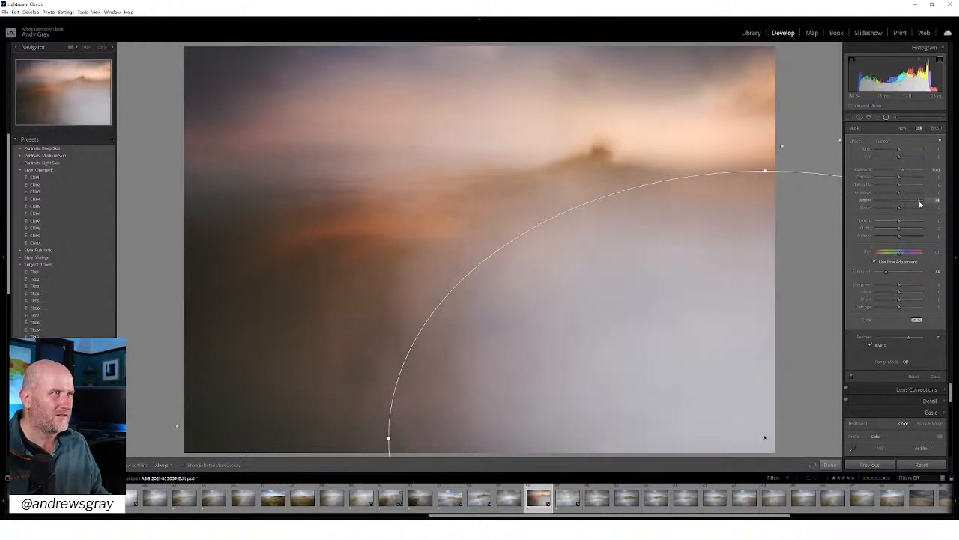
Shrink the lower-right filter's ellipse in height and width, and shift it slightly inward and up
{"action": "left_click_drag", "start_coordinate": [764, 171], "coordinate": [764, 215]}
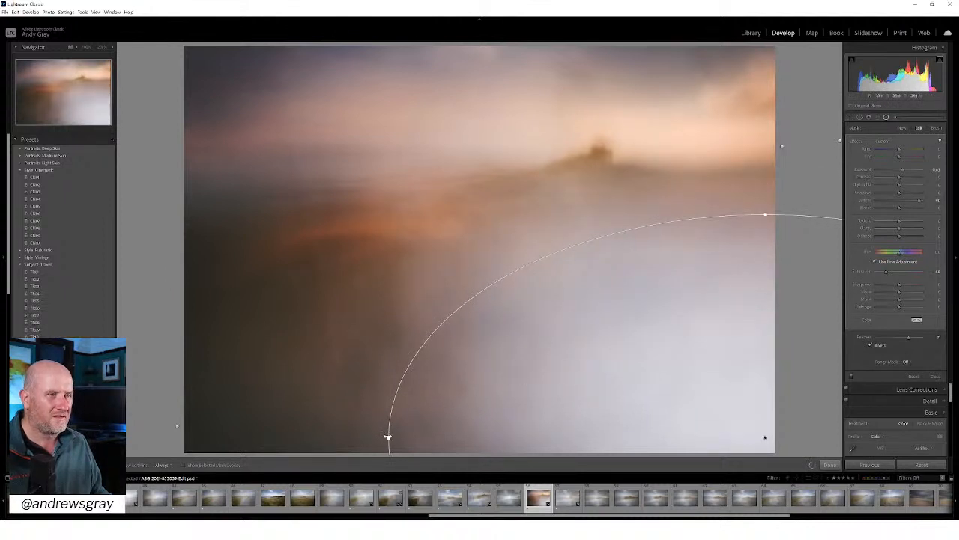
{"action": "left_click_drag", "start_coordinate": [387, 436], "coordinate": [456, 444]}
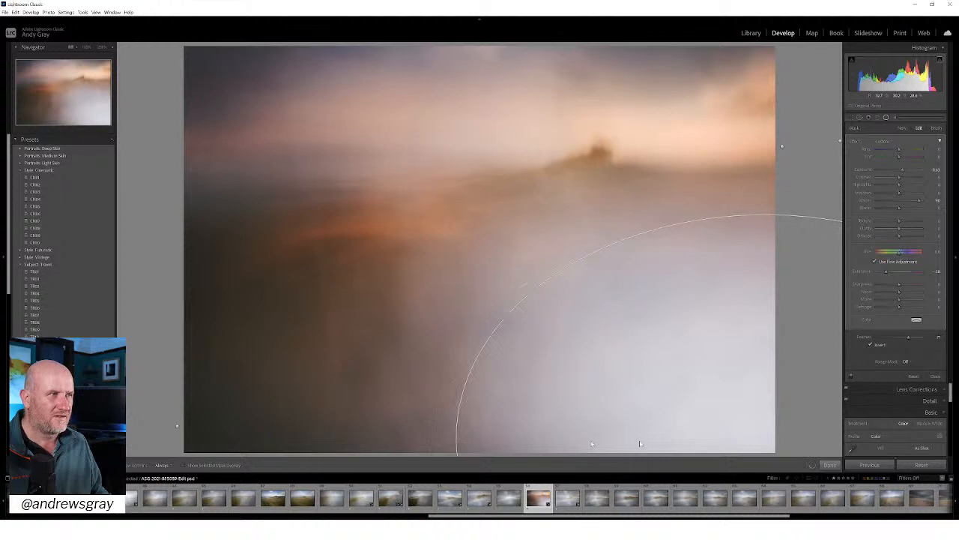
{"action": "left_click_drag", "start_coordinate": [765, 437], "coordinate": [716, 416]}
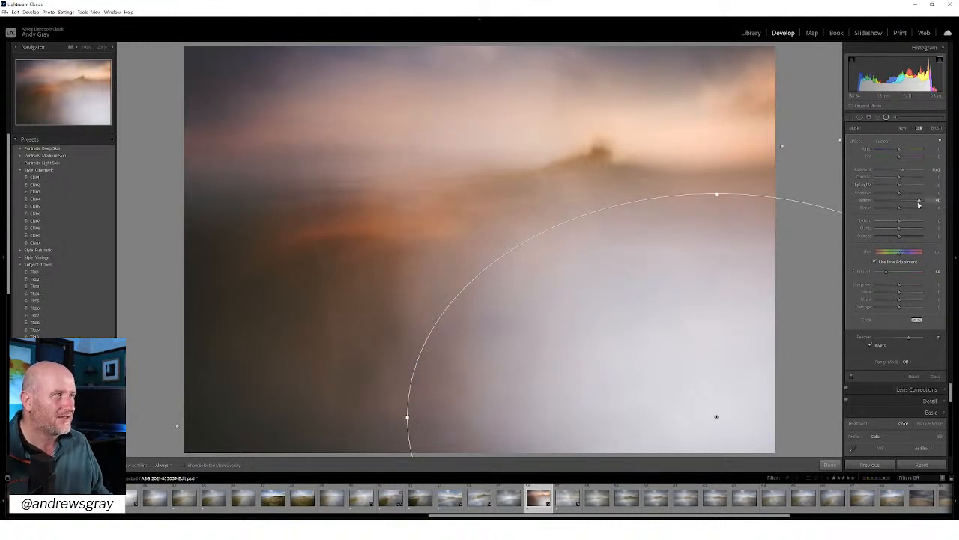
Set the lower-right filter's whites to about 52 and temperature to about 29, reset its saturation, and finish editing the filters
{"action": "left_click_drag", "start_coordinate": [919, 203], "coordinate": [911, 203]}
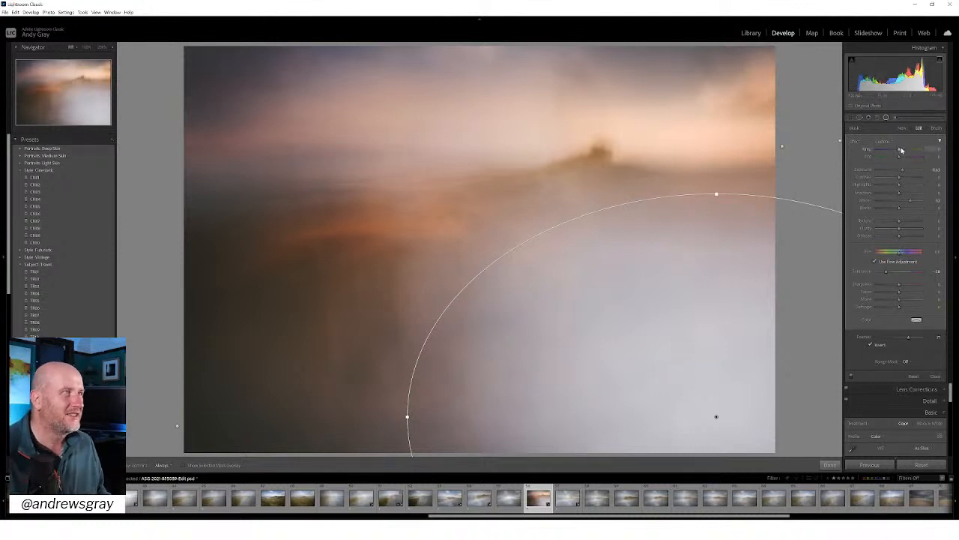
{"action": "left_click_drag", "start_coordinate": [902, 151], "coordinate": [902, 152]}
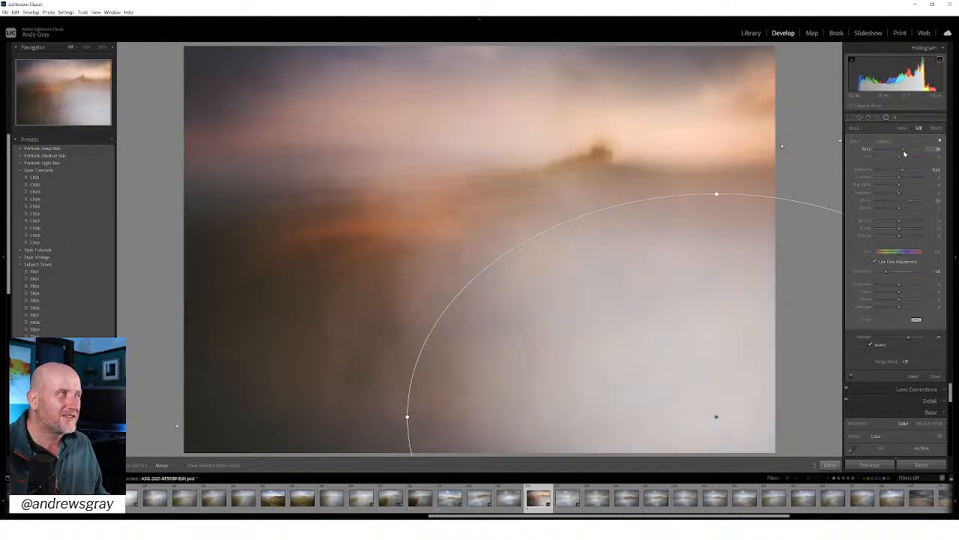
{"action": "double_click", "coordinate": [887, 273]}
{"action": "left_click_drag", "start_coordinate": [909, 157], "coordinate": [906, 153]}
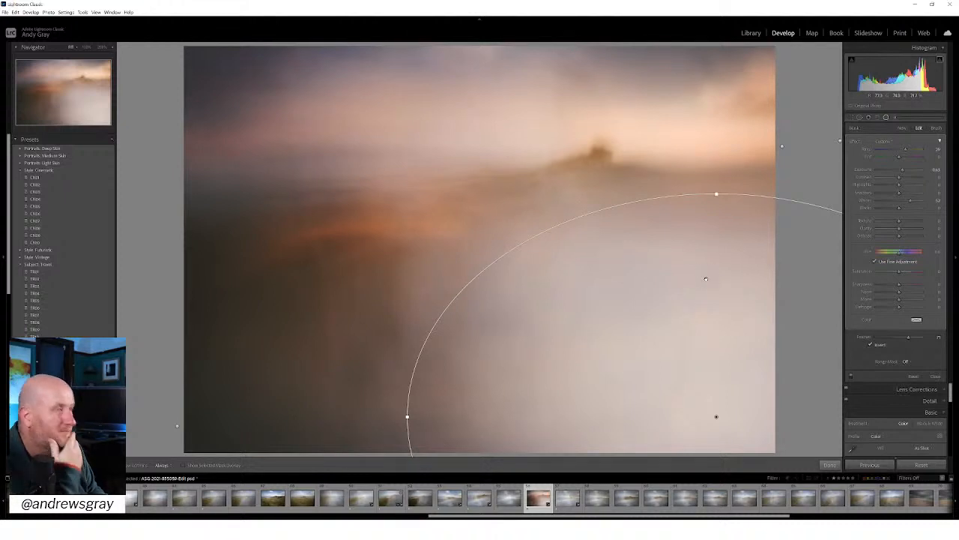
{"action": "left_click", "coordinate": [830, 464]}
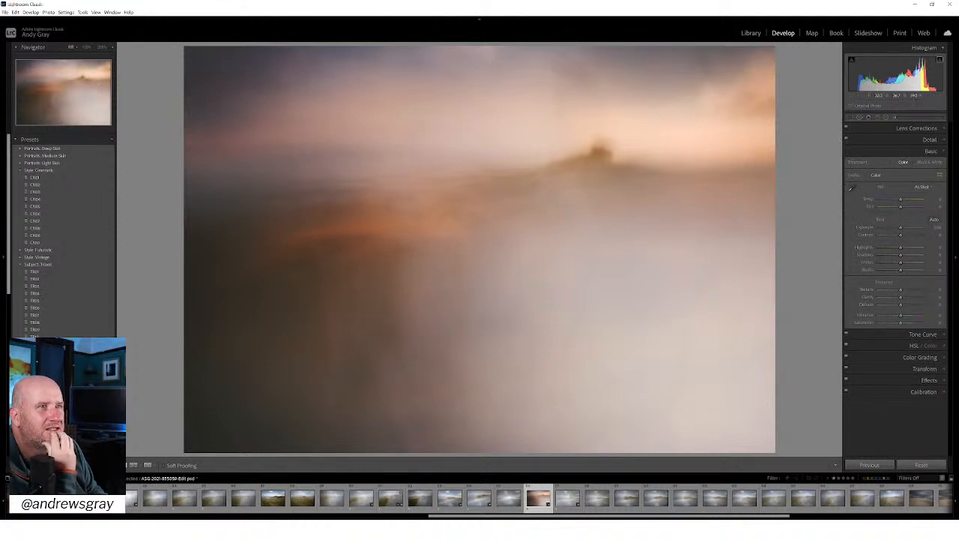
Inspect the orange hillside at 100%, return to the full view, and give the photo a three-star rating
{"action": "left_click", "coordinate": [352, 248]}
{"action": "left_click_drag", "start_coordinate": [678, 239], "coordinate": [575, 308]}
{"action": "left_click_drag", "start_coordinate": [643, 278], "coordinate": [583, 296]}
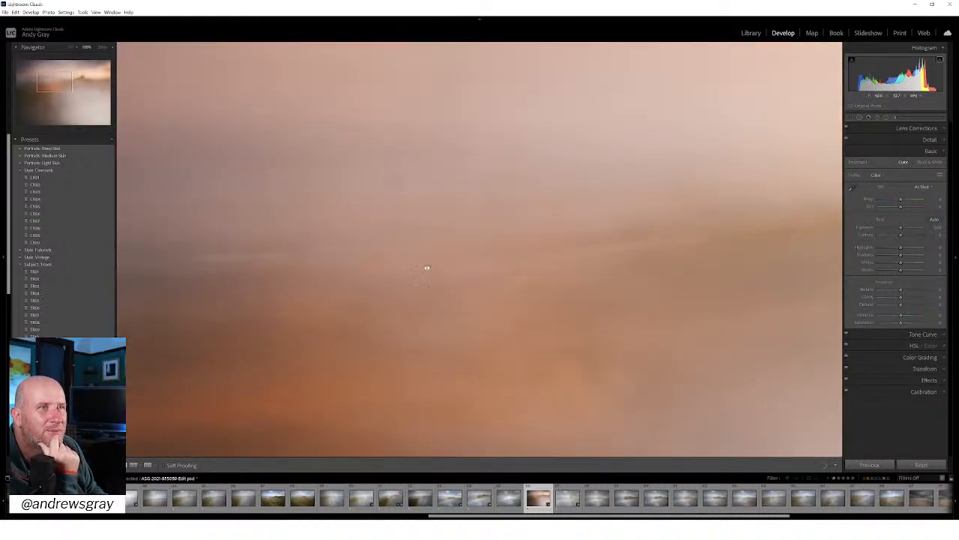
{"action": "left_click", "coordinate": [638, 299]}
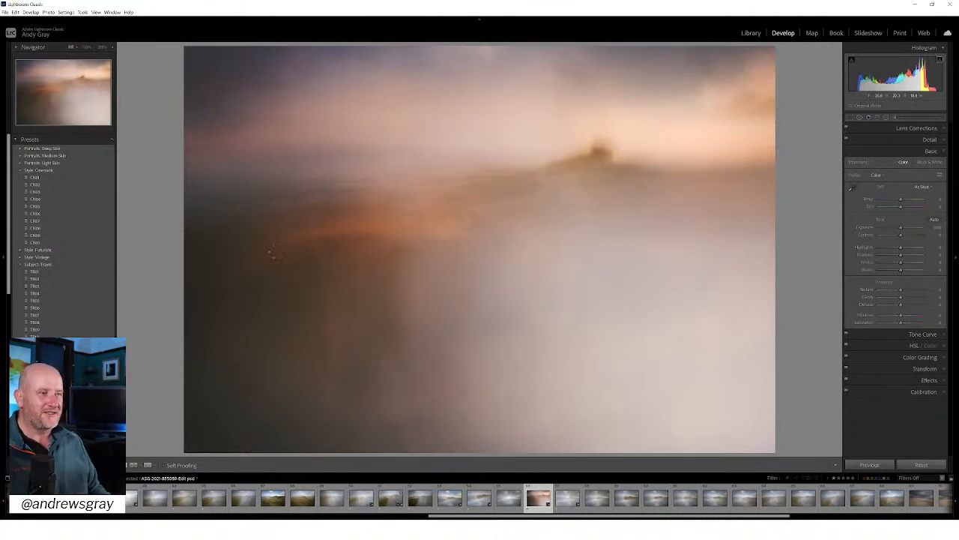
{"action": "key", "text": "3"}
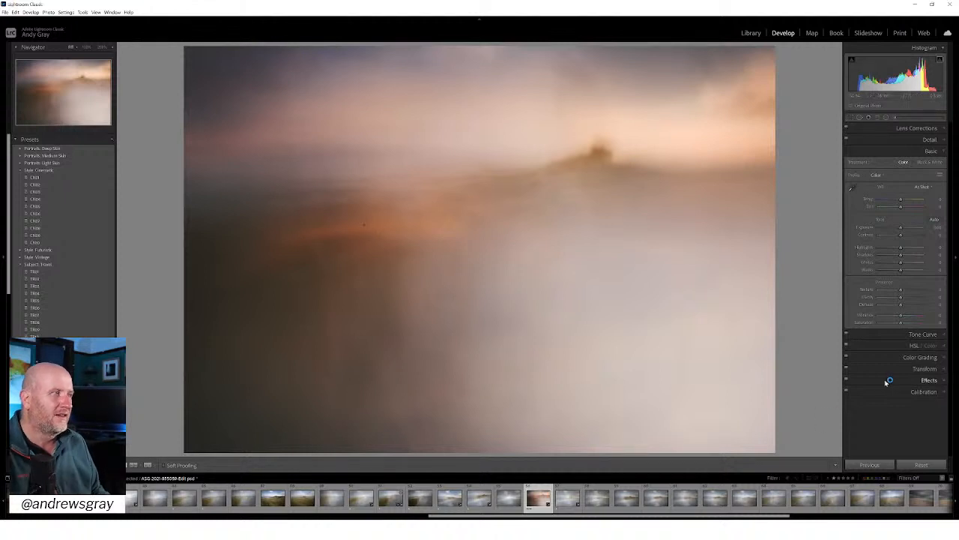
Add a dark post-crop vignette with amount about -33, midpoint about 28 and feather about 72
{"action": "left_click", "coordinate": [930, 380]}
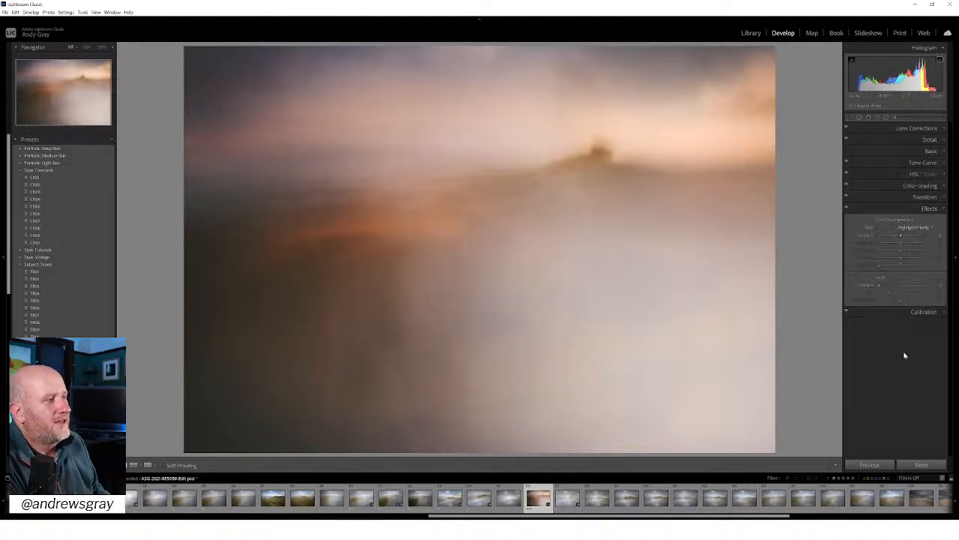
{"action": "left_click", "coordinate": [894, 236]}
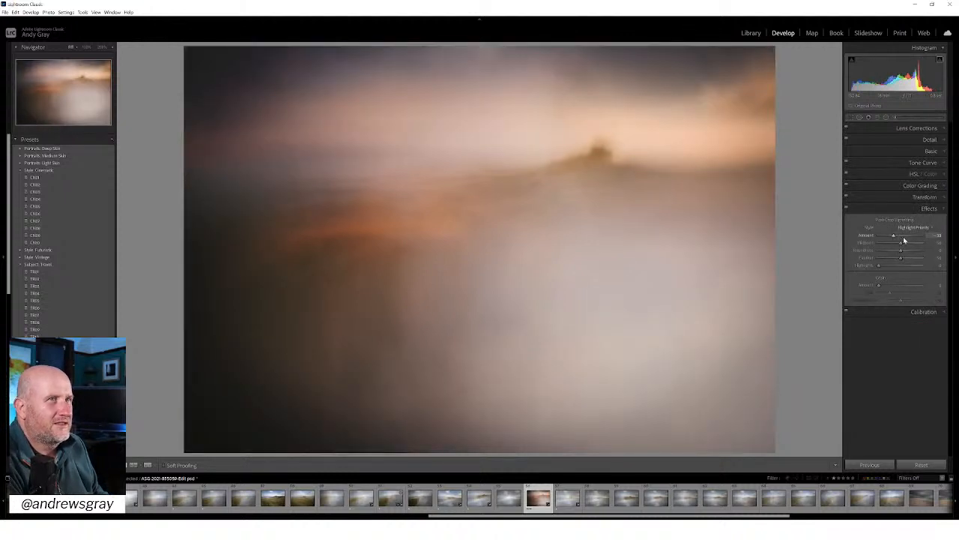
{"action": "left_click", "coordinate": [892, 243]}
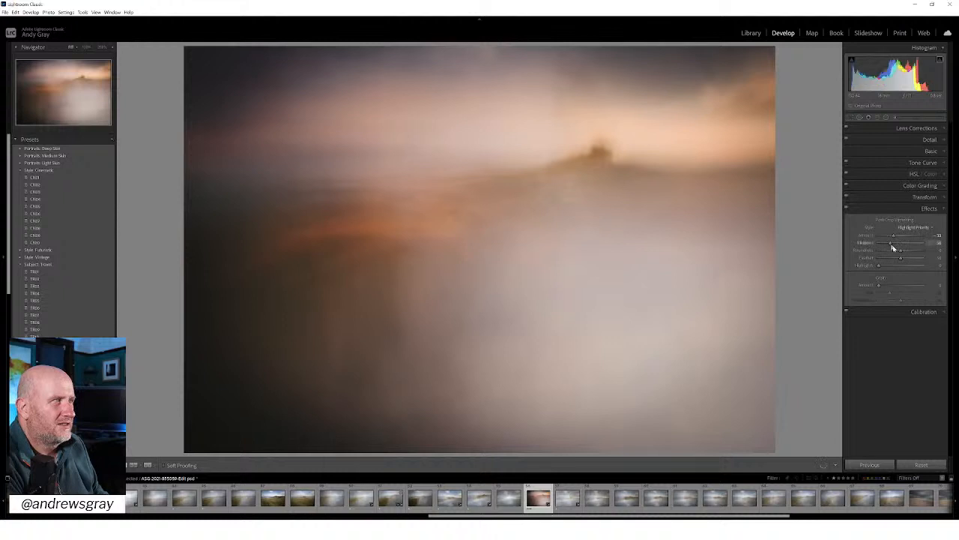
{"action": "left_click", "coordinate": [911, 259]}
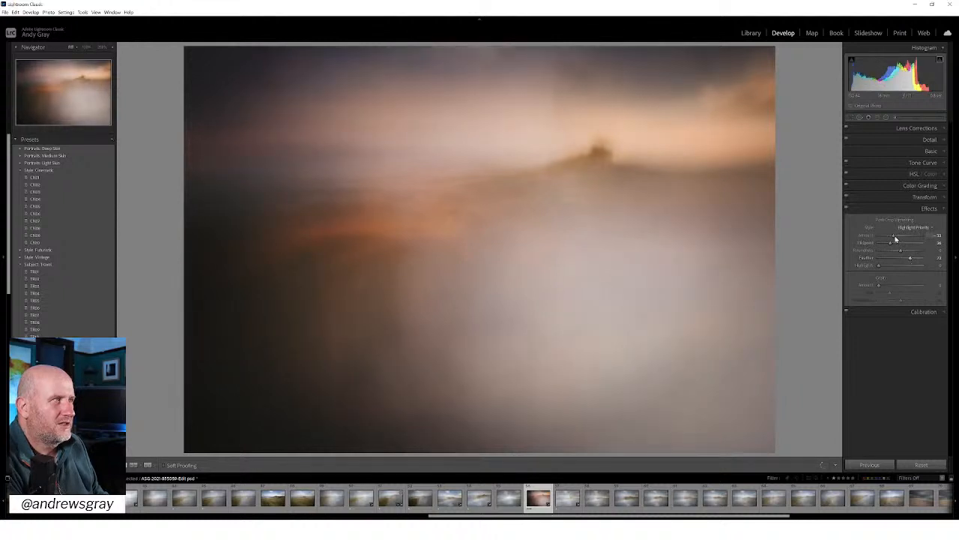
Reduce the post-crop vignette amount to a very slight darkening and create a virtual copy of the photo
{"action": "left_click", "coordinate": [900, 237]}
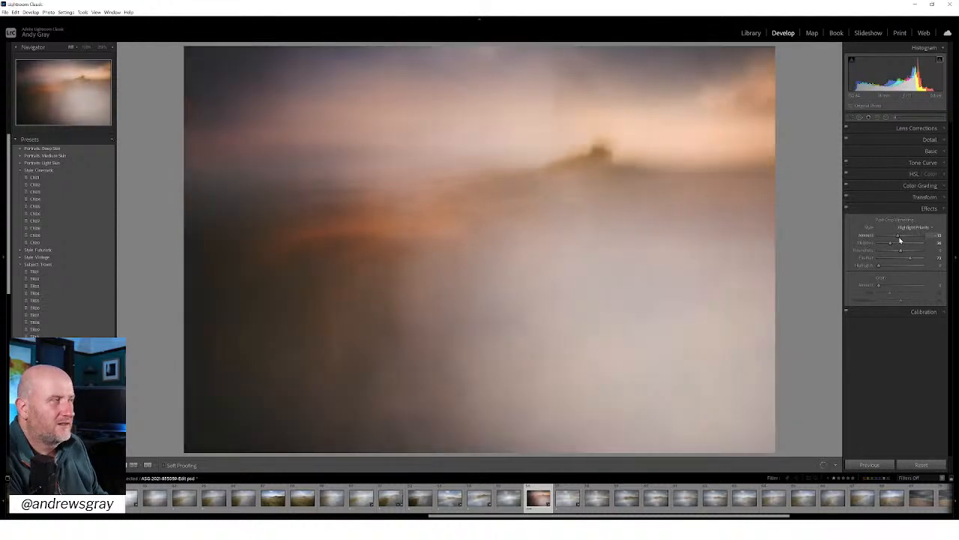
{"action": "left_click_drag", "start_coordinate": [900, 238], "coordinate": [901, 240]}
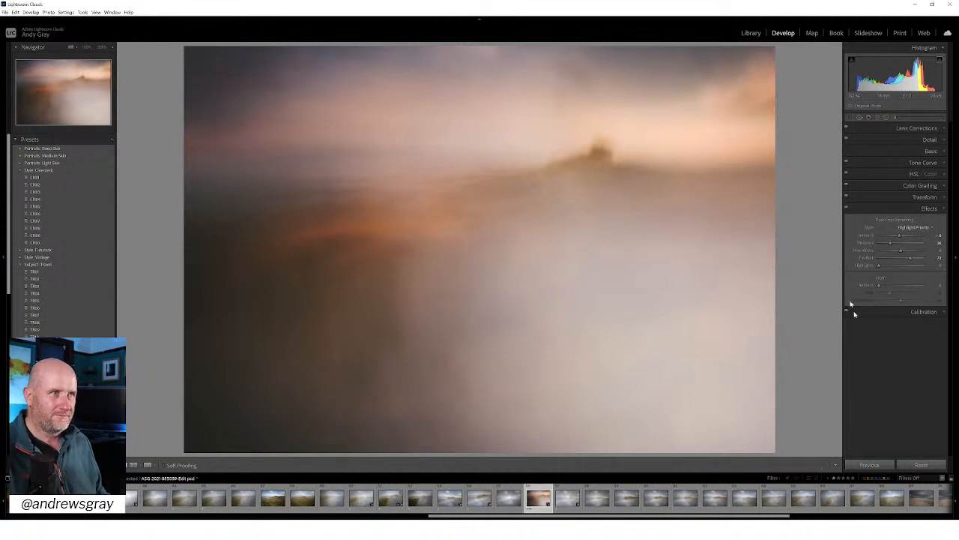
{"action": "right_click", "coordinate": [498, 294]}
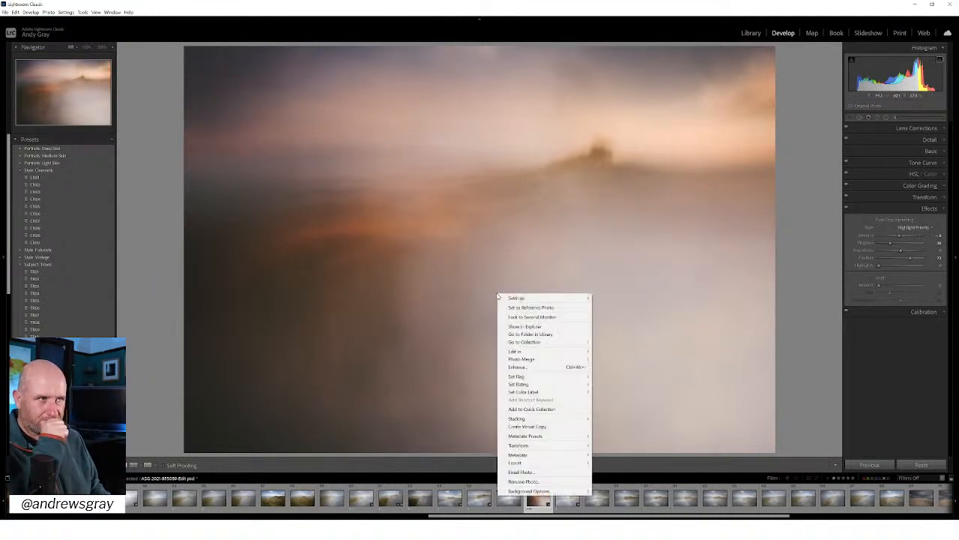
{"action": "left_click", "coordinate": [542, 426]}
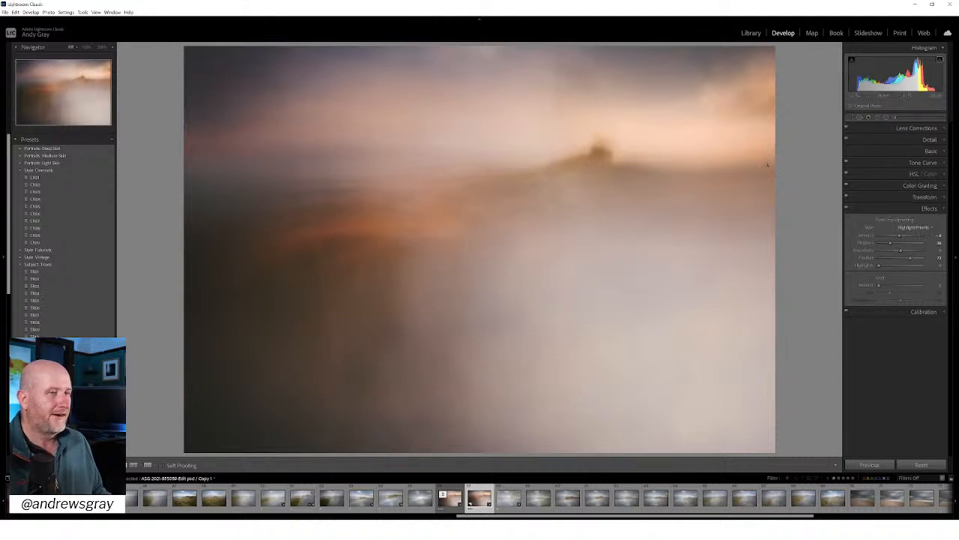
Crop the virtual copy to a 1 x 1 square, shifting the frame toward the dark left side while keeping the castle inside
{"action": "left_click", "coordinate": [852, 119]}
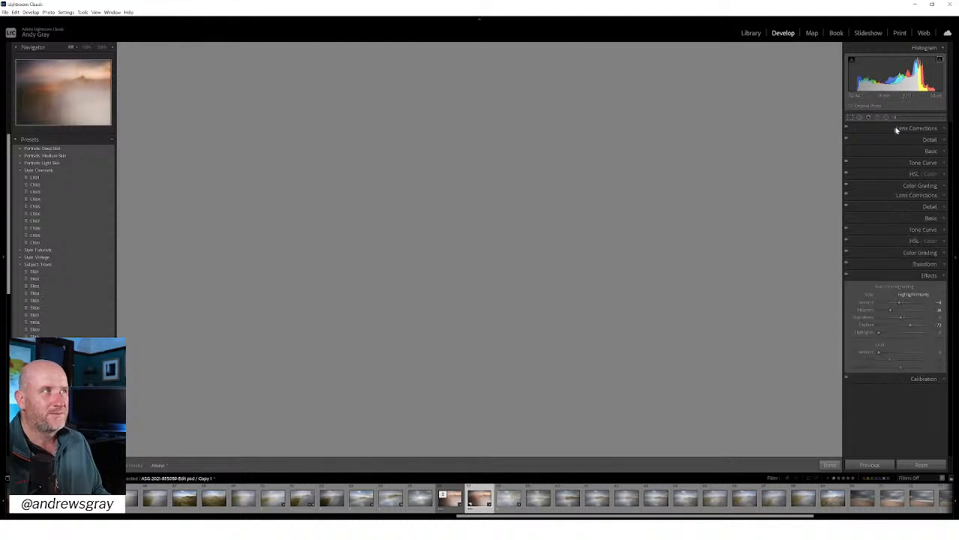
{"action": "left_click", "coordinate": [922, 142]}
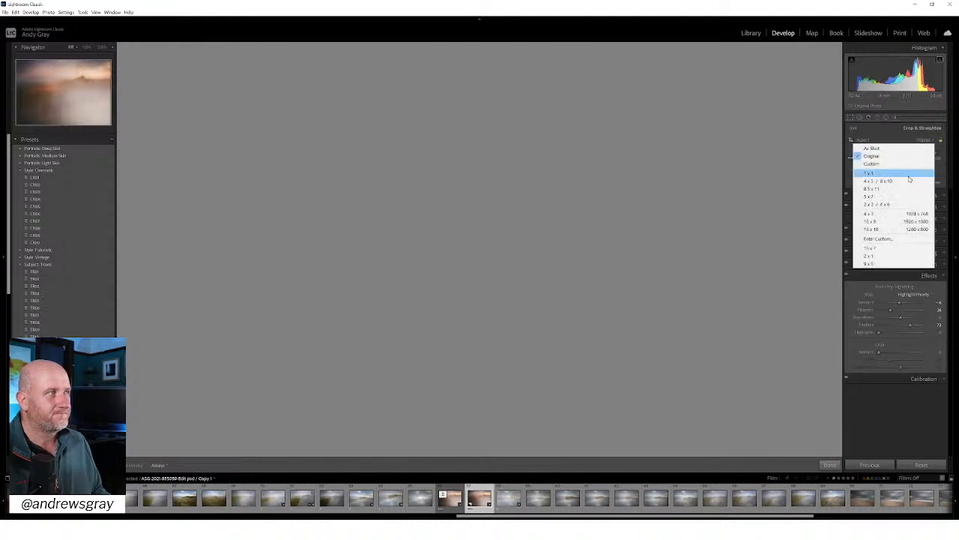
{"action": "left_click", "coordinate": [909, 174]}
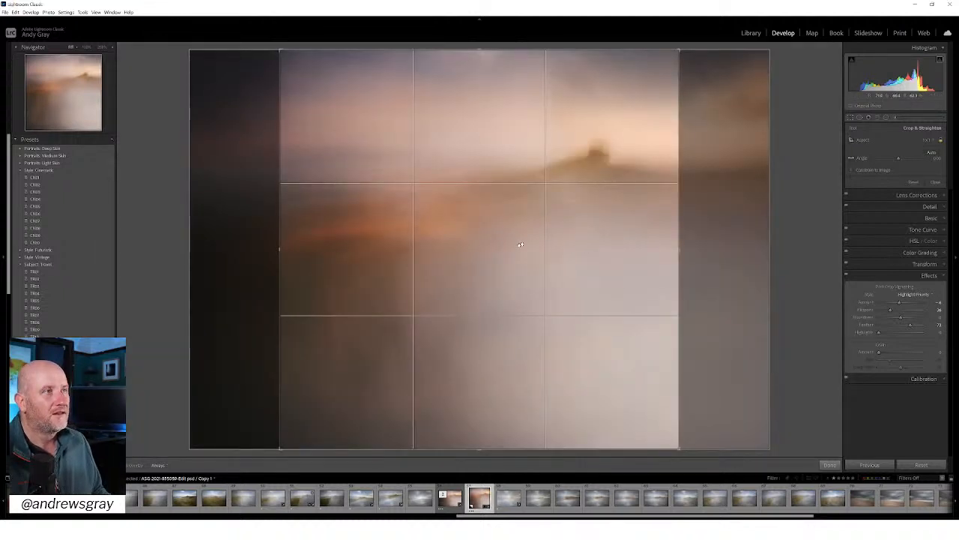
{"action": "left_click_drag", "start_coordinate": [524, 246], "coordinate": [547, 246]}
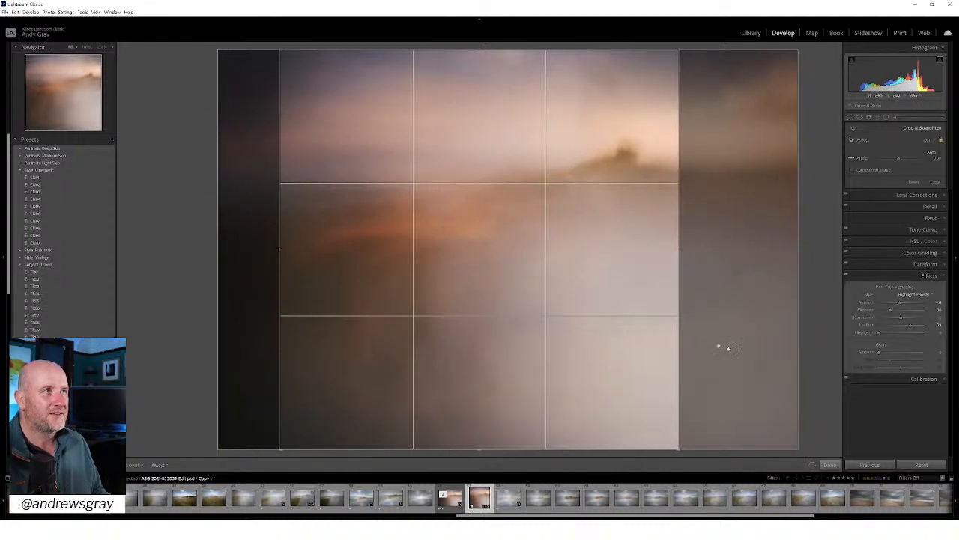
{"action": "key", "text": "Return"}
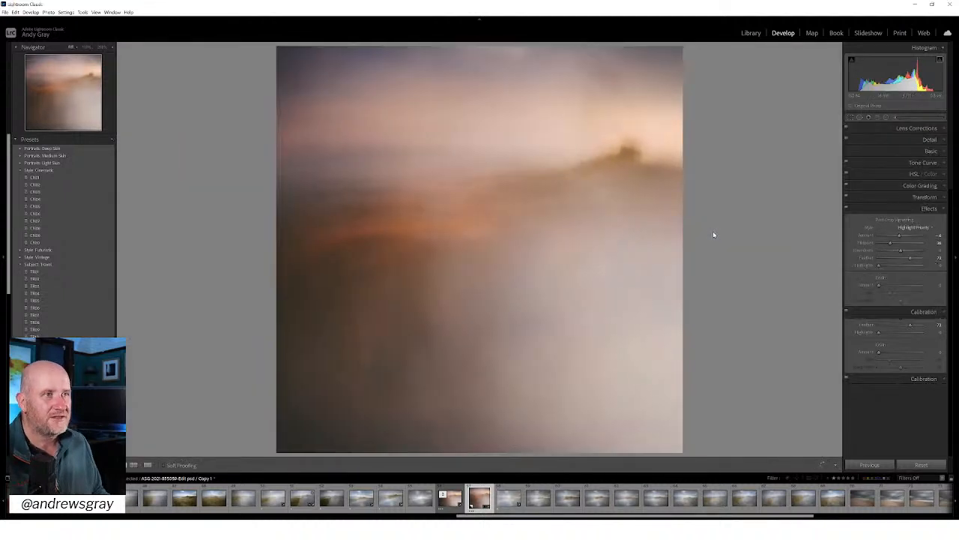
Create a virtual copy of the square version and set its crop to a landscape-oriented 16 x 9 ratio
{"action": "right_click", "coordinate": [507, 227]}
{"action": "left_click", "coordinate": [576, 361]}
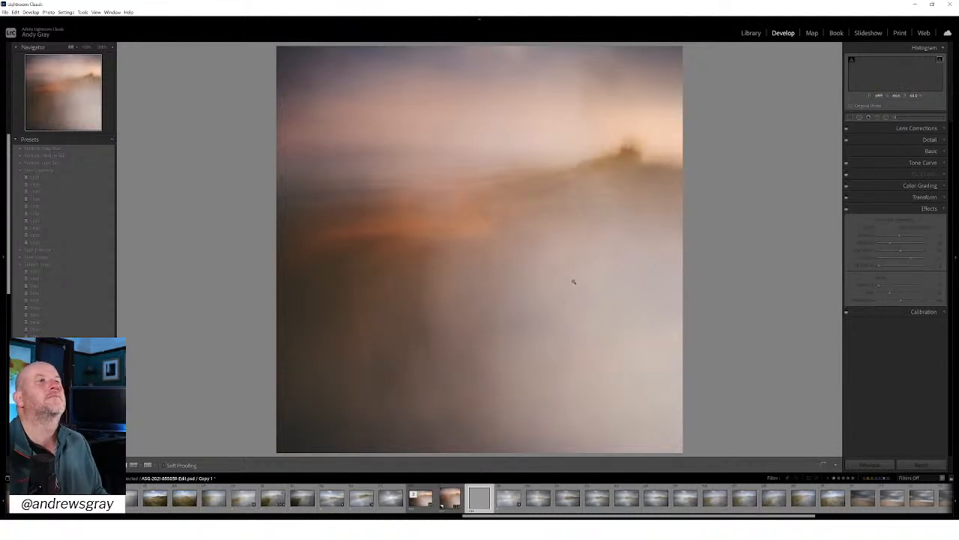
{"action": "left_click", "coordinate": [851, 118]}
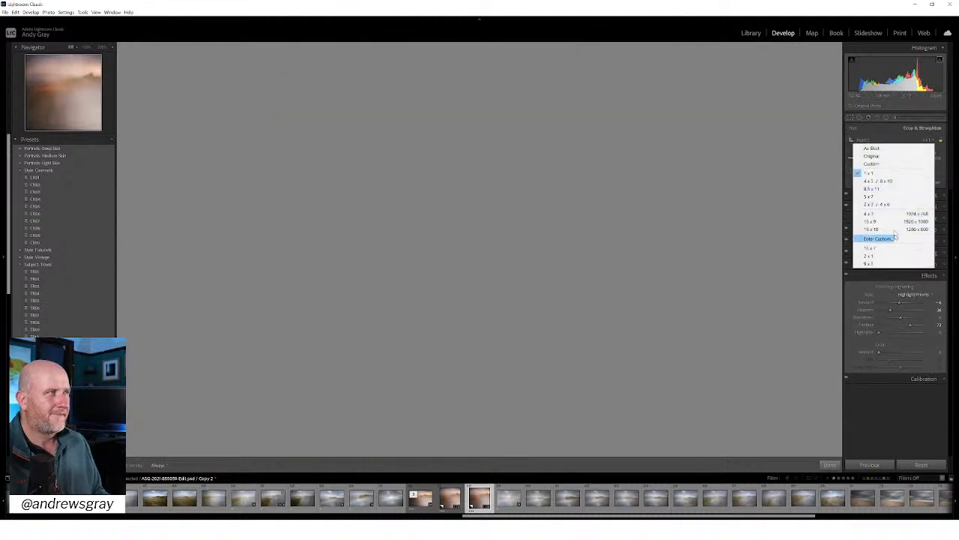
{"action": "left_click", "coordinate": [909, 222]}
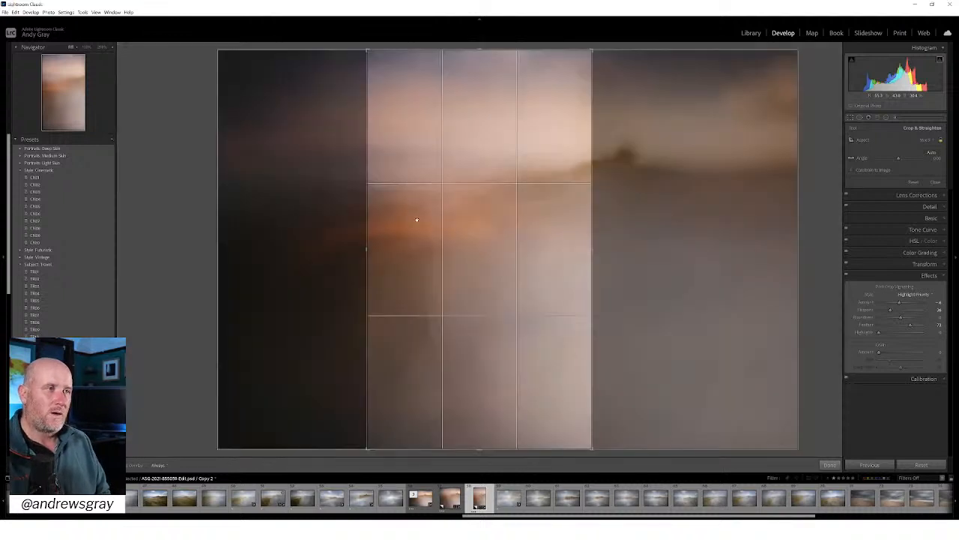
{"action": "key", "text": "x"}
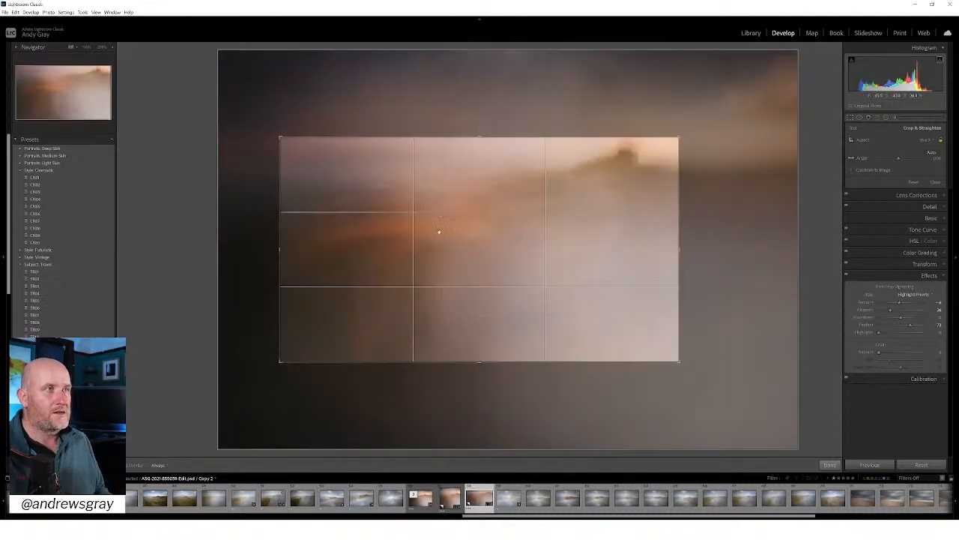
Enlarge the 16 x 9 crop to the photo's full width, position it near the top edge, and apply it
{"action": "left_click_drag", "start_coordinate": [278, 248], "coordinate": [203, 239]}
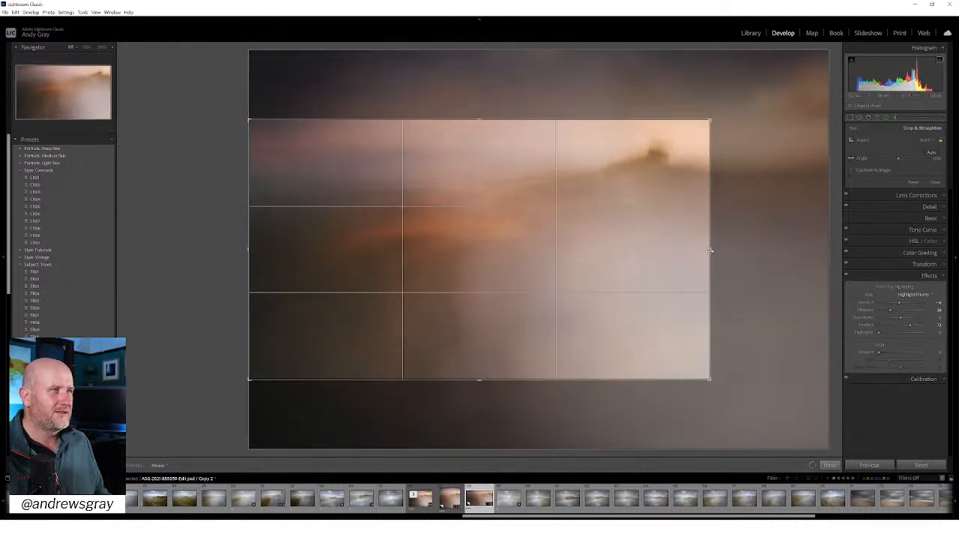
{"action": "left_click_drag", "start_coordinate": [710, 251], "coordinate": [814, 267]}
{"action": "left_click_drag", "start_coordinate": [694, 242], "coordinate": [674, 253]}
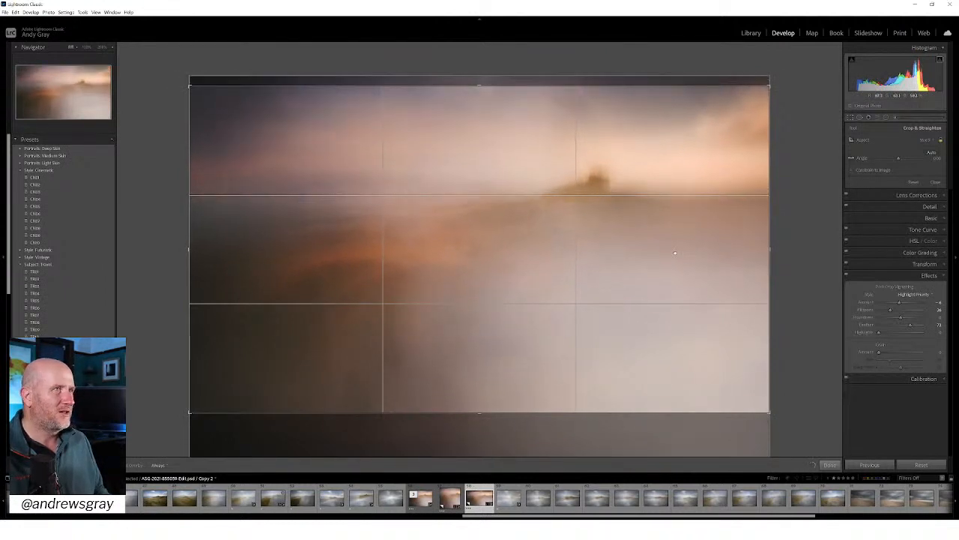
{"action": "left_click", "coordinate": [822, 466]}
{"action": "left_click", "coordinate": [767, 266]}
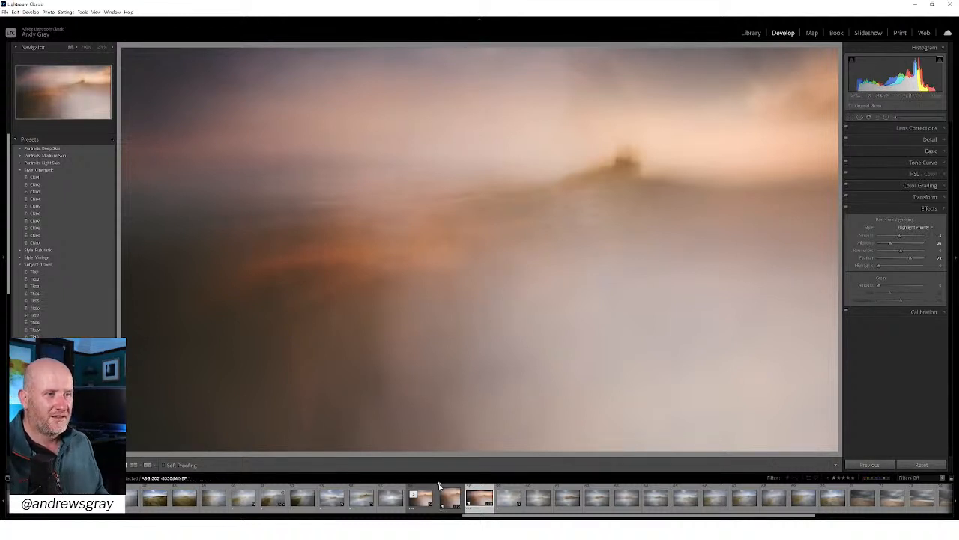
Crop the original photo to 2 x 3 / 4 x 6, aligning the frame with its top edge to trim only the bottom
{"action": "left_click", "coordinate": [421, 498]}
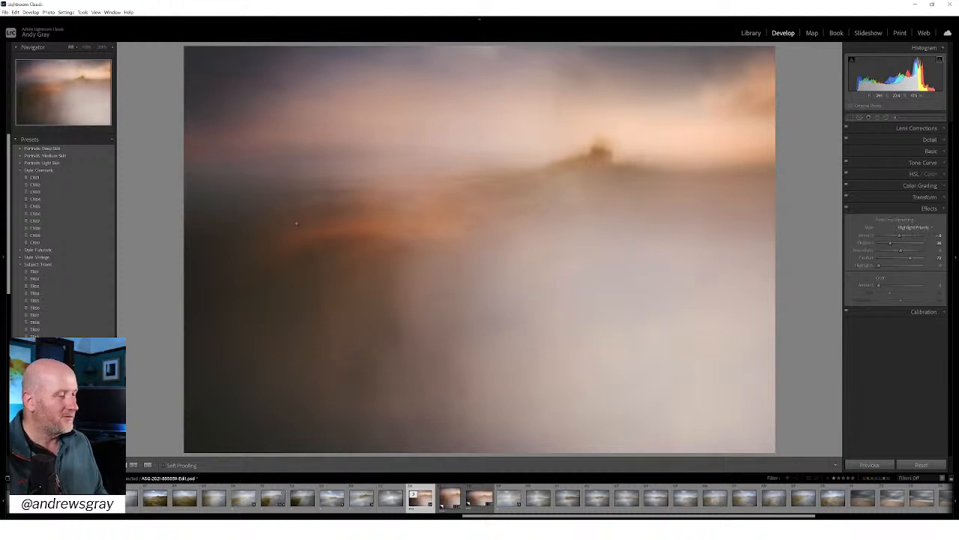
{"action": "left_click", "coordinate": [853, 118]}
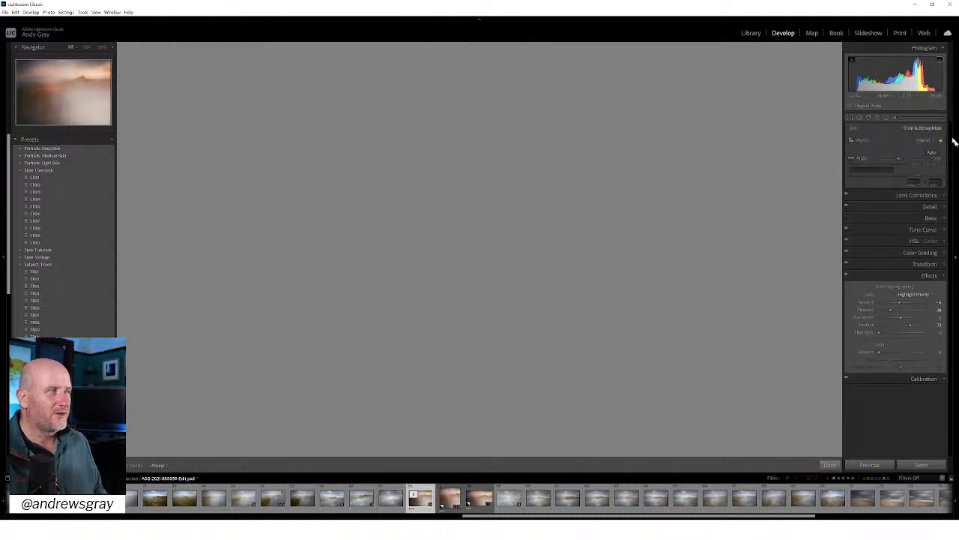
{"action": "left_click", "coordinate": [915, 142]}
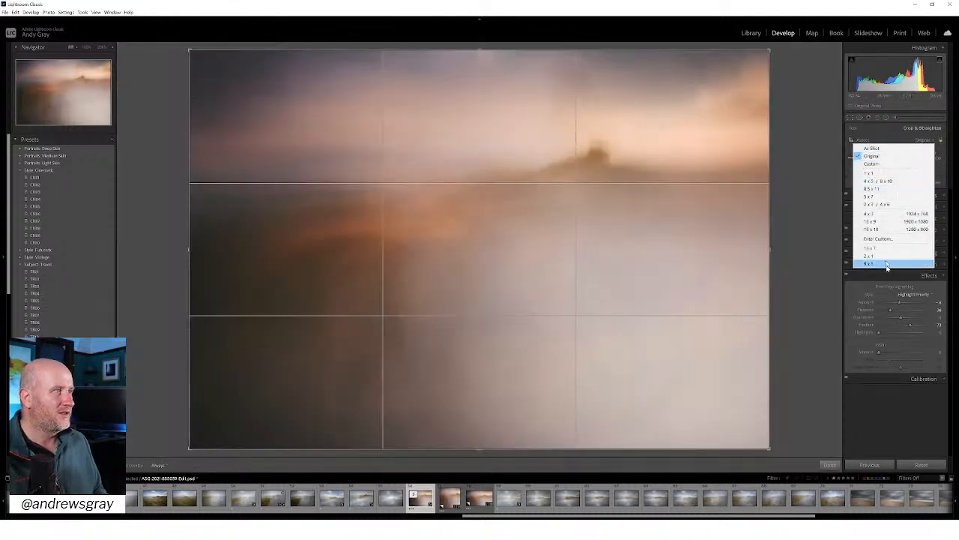
{"action": "left_click", "coordinate": [885, 206]}
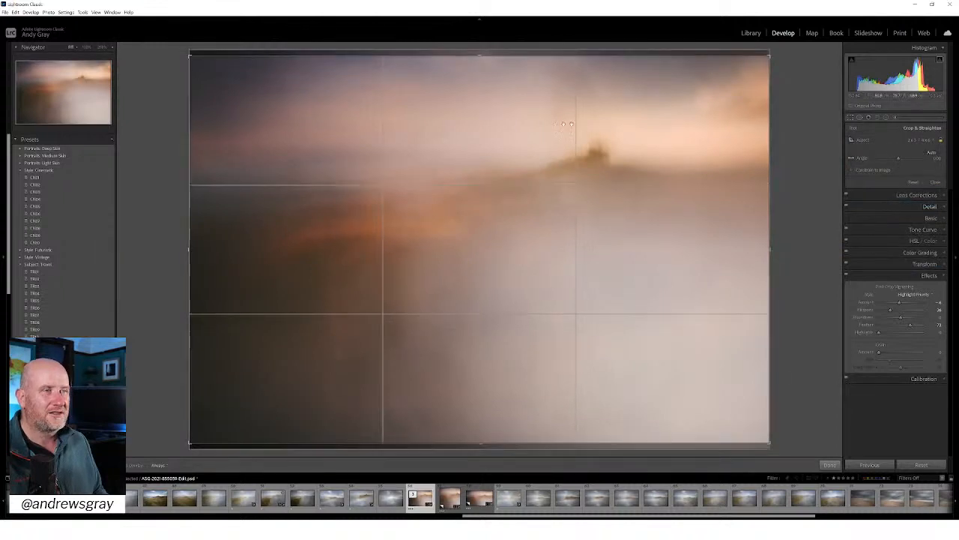
{"action": "mouse_move", "coordinate": [522, 196]}
{"action": "left_mouse_down"}
{"action": "mouse_move", "coordinate": [510, 261]}
{"action": "mouse_move", "coordinate": [528, 184]}
{"action": "left_mouse_up"}
{"action": "left_click_drag", "start_coordinate": [524, 255], "coordinate": [536, 280]}
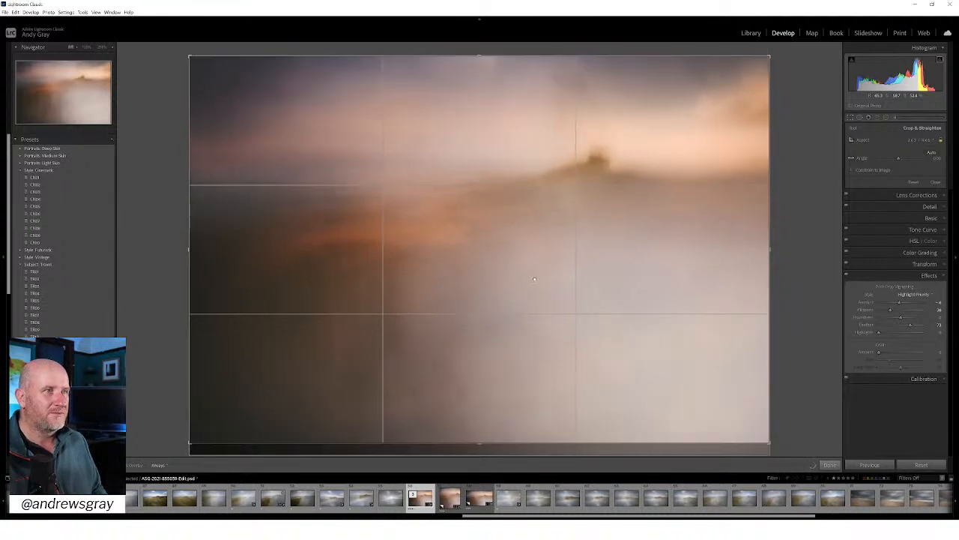
{"action": "left_click", "coordinate": [829, 464]}
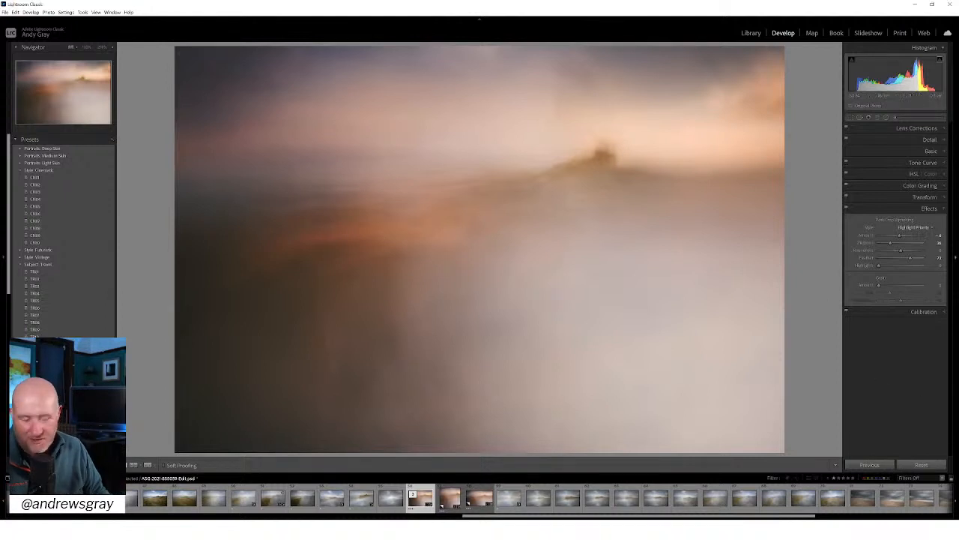
Filter the filmstrip with the Finished preset and review the other finished landscapes in the Library
{"action": "left_click", "coordinate": [907, 478]}
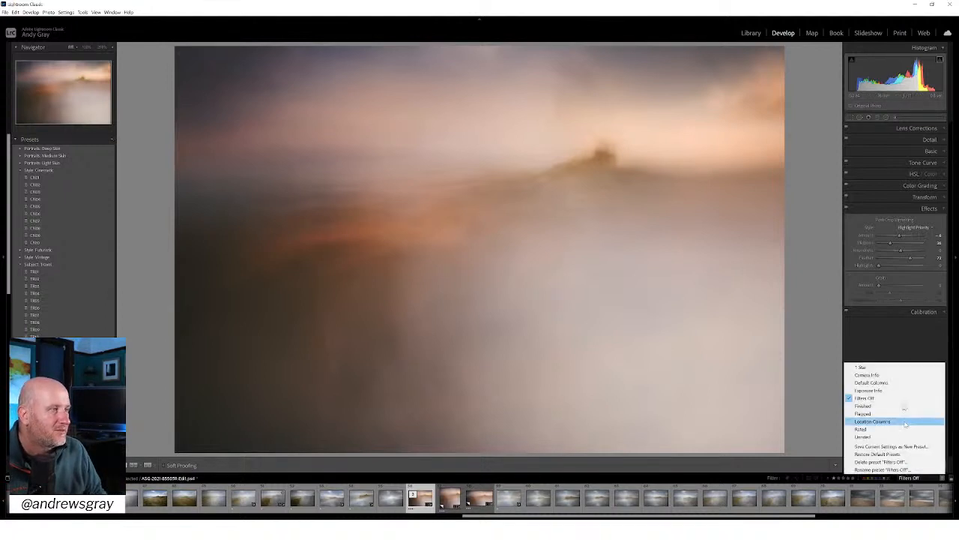
{"action": "left_click", "coordinate": [870, 406]}
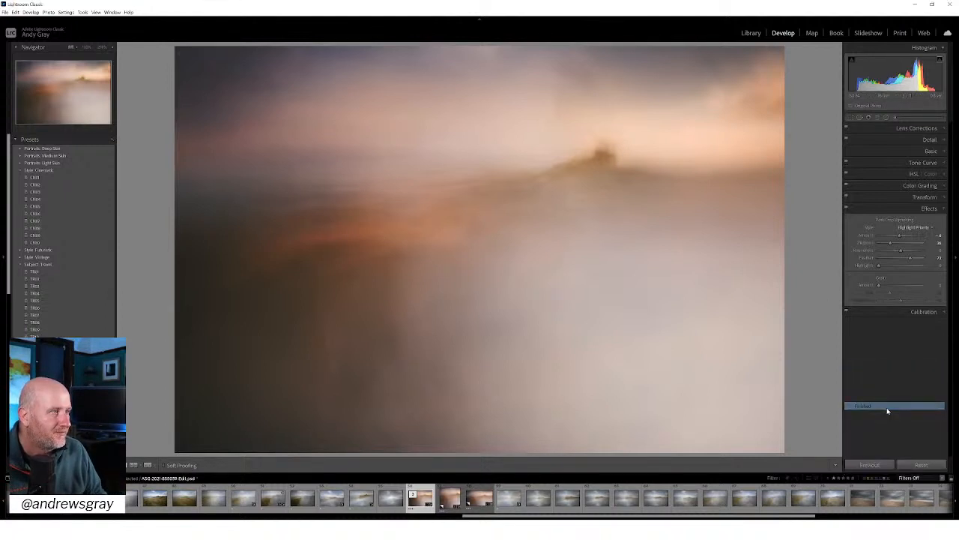
{"action": "left_click", "coordinate": [751, 33]}
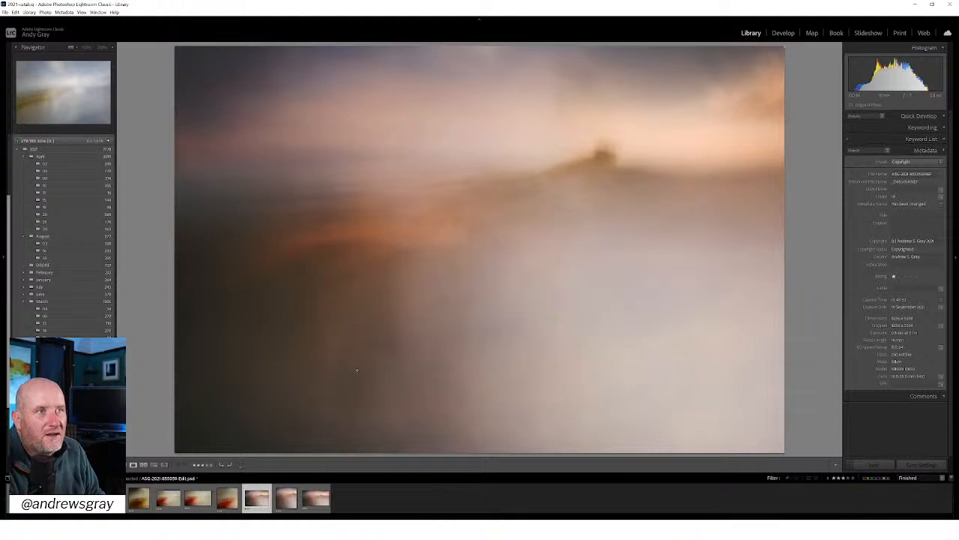
{"action": "key", "text": "Left"}
{"action": "key", "text": "Left"}
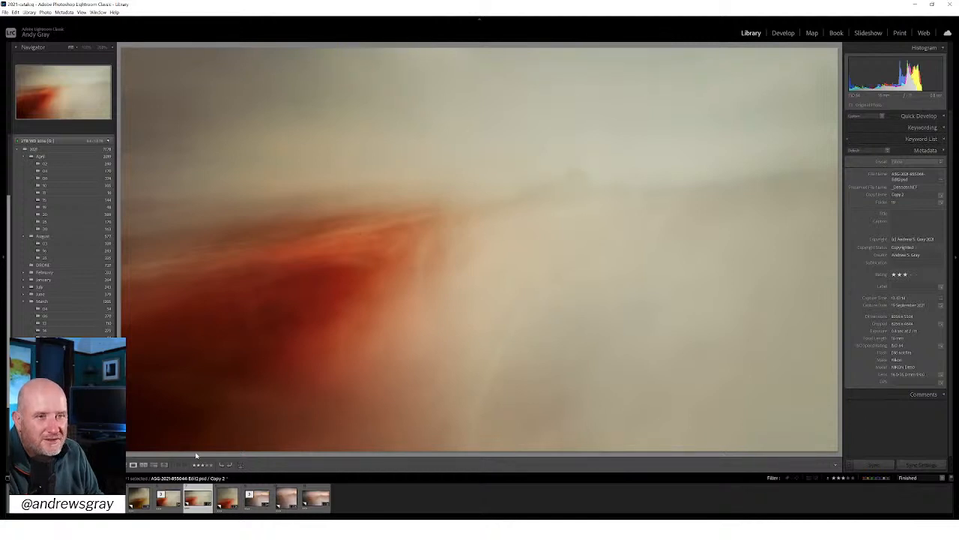
{"action": "left_click", "coordinate": [139, 497]}
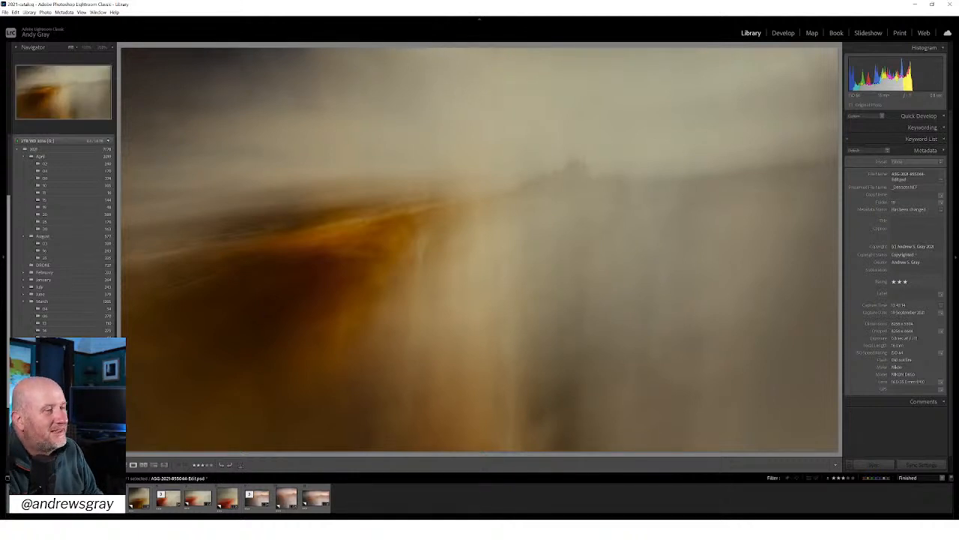
{"action": "left_click", "coordinate": [110, 498]}
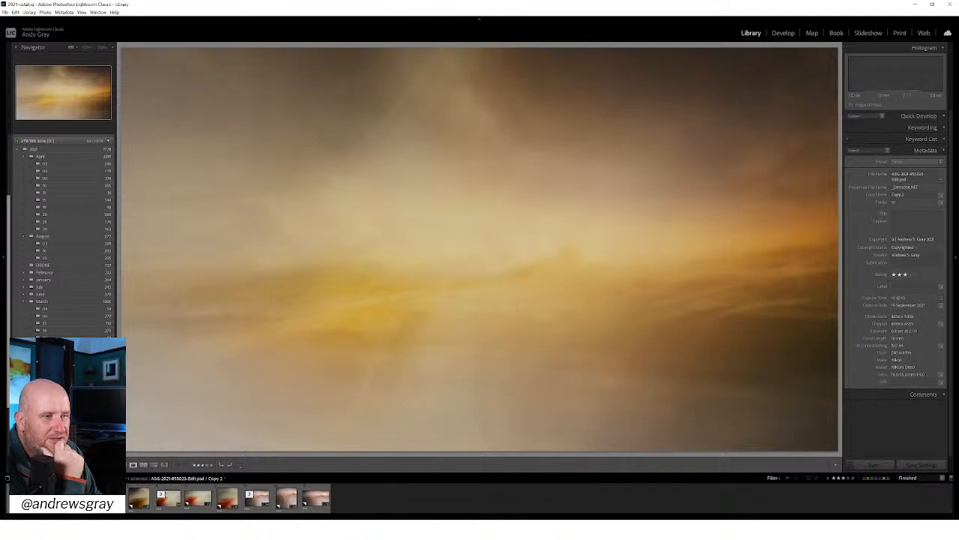
Create a virtual copy of the 16 x 9 version of the castle landscape
{"action": "left_click", "coordinate": [316, 496]}
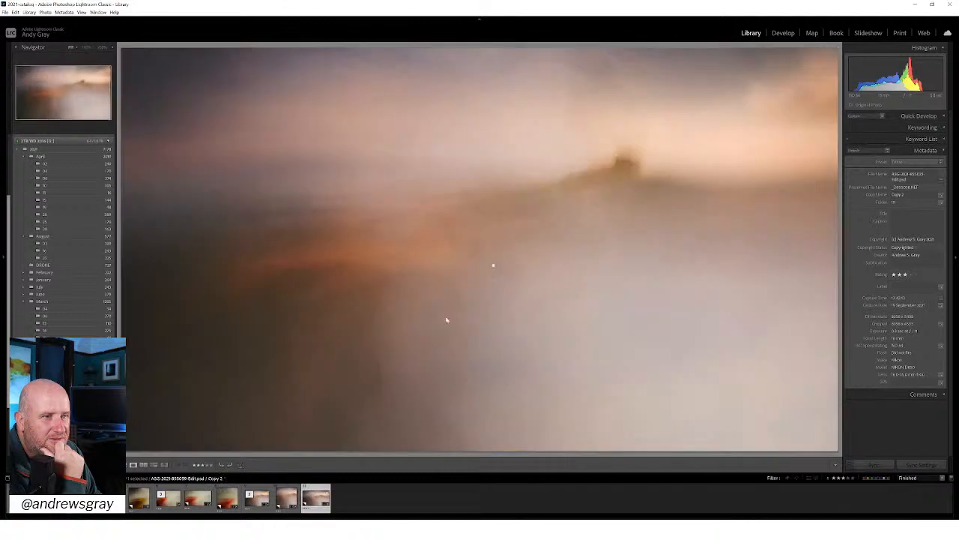
{"action": "right_click", "coordinate": [541, 229]}
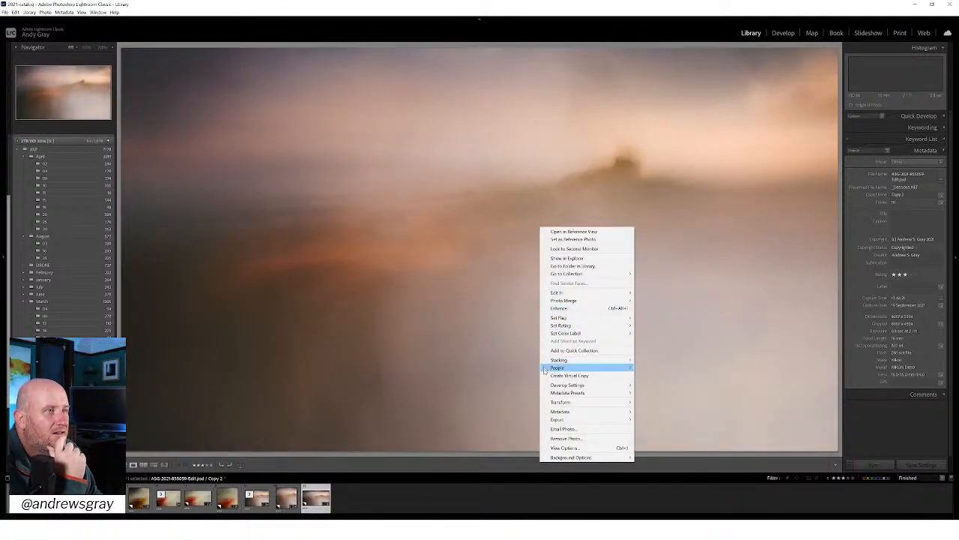
{"action": "left_click", "coordinate": [570, 375]}
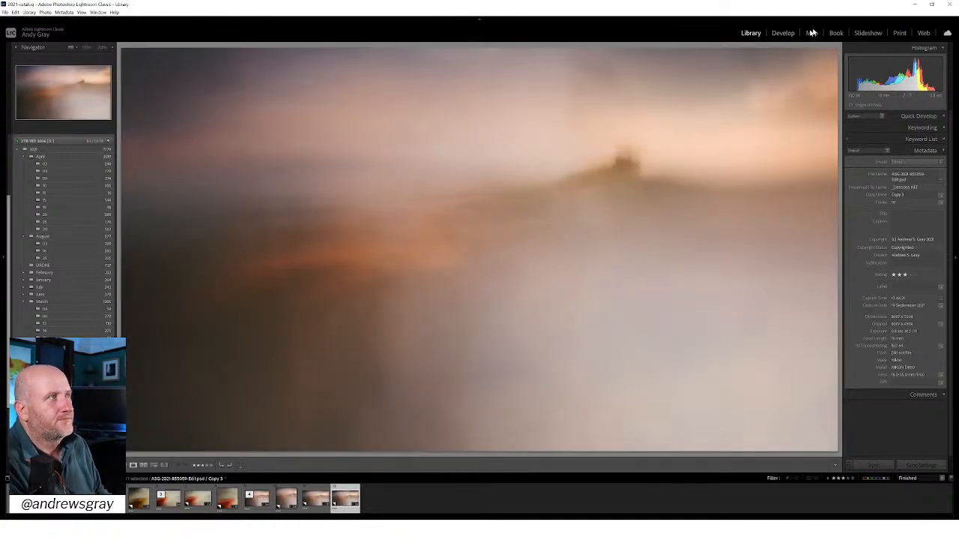
Set the new virtual copy's crop to the 16 x 7 aspect ratio in Develop
{"action": "left_click", "coordinate": [788, 34]}
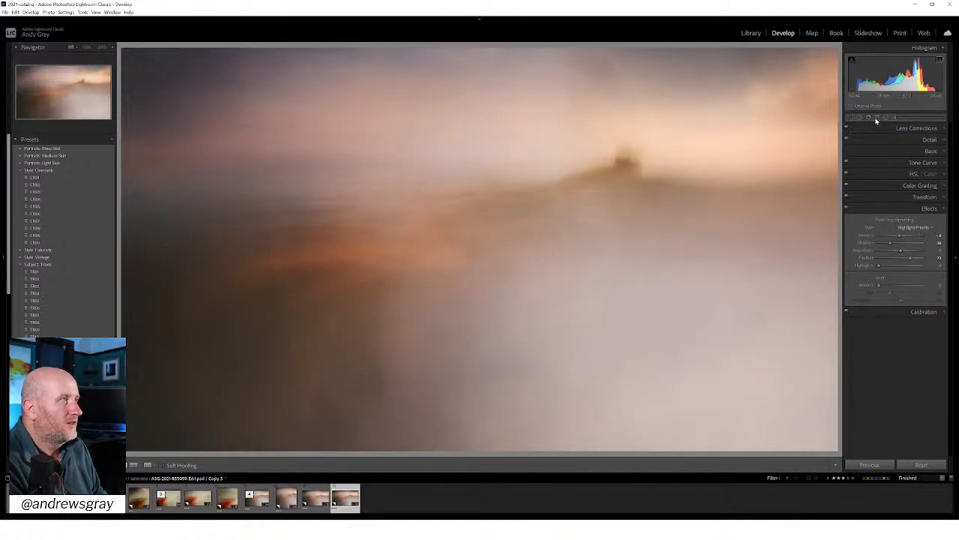
{"action": "left_click", "coordinate": [851, 120]}
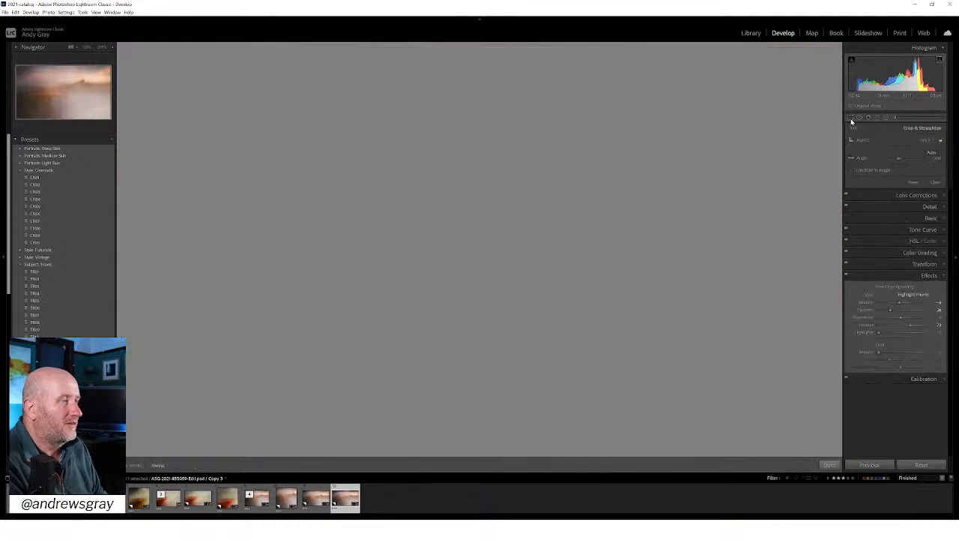
{"action": "left_click", "coordinate": [916, 144]}
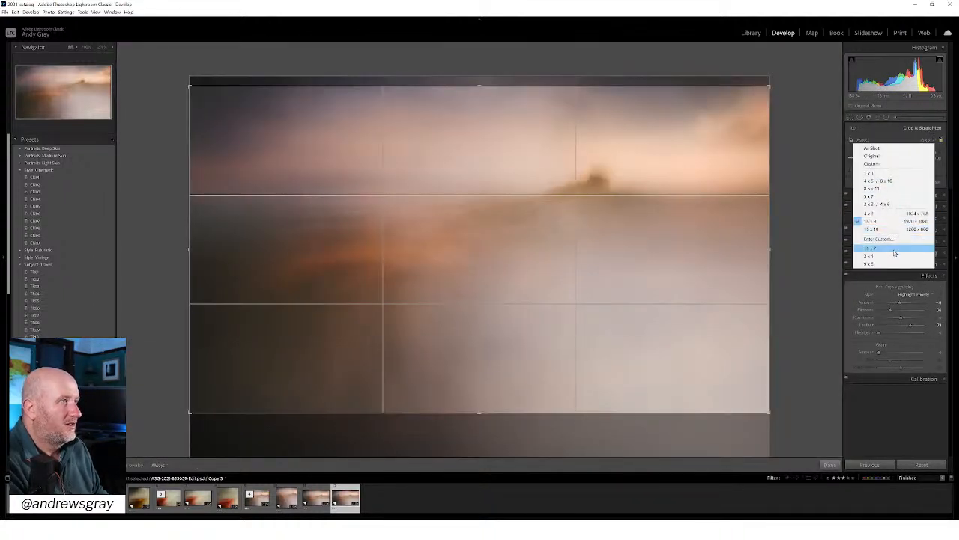
{"action": "left_click", "coordinate": [893, 249]}
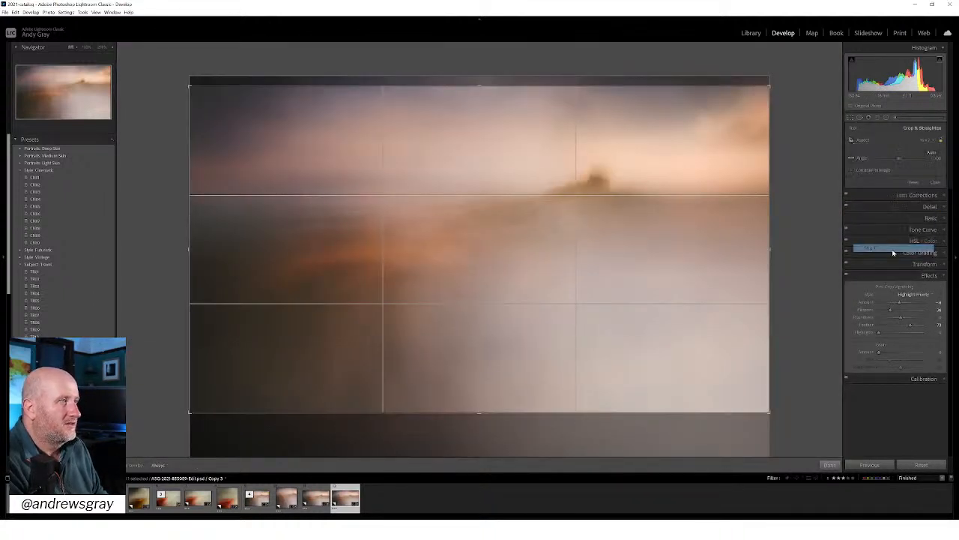
Try the 2 x 1 aspect ratio on the crop and return it to 16 x 7
{"action": "left_click", "coordinate": [924, 149]}
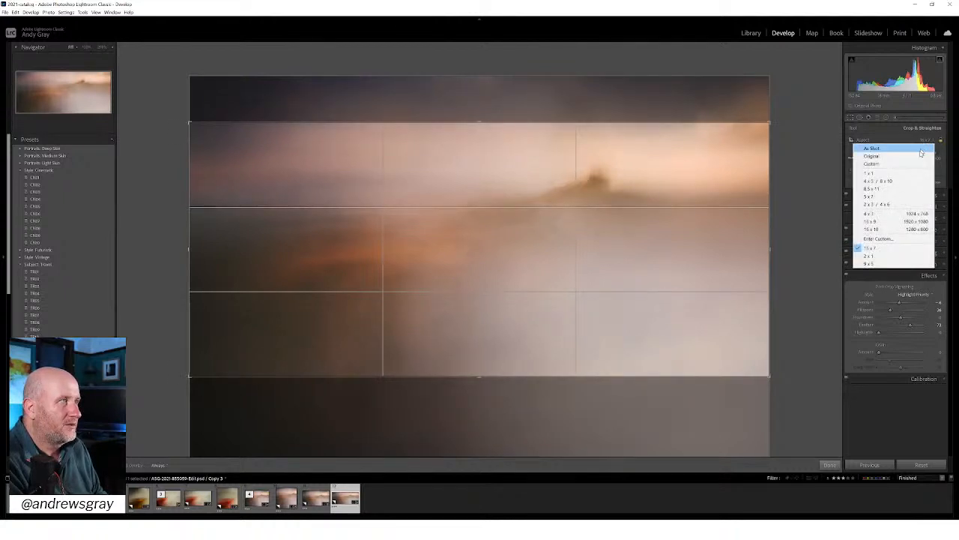
{"action": "left_click", "coordinate": [888, 255]}
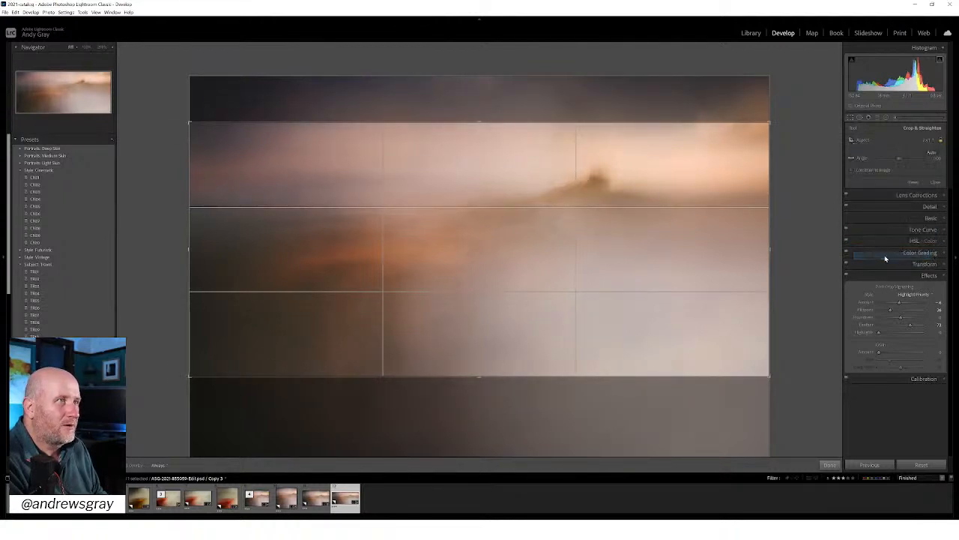
{"action": "left_click", "coordinate": [931, 141]}
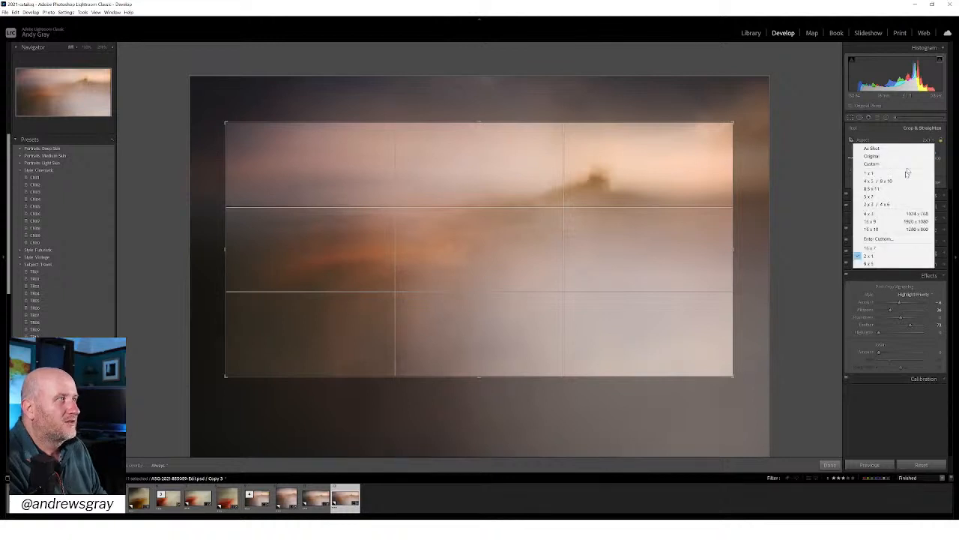
{"action": "left_click", "coordinate": [878, 247]}
Enlarge the 16 x 7 crop to the photo's full width, align it with the photo's top edge, and apply it
{"action": "left_click_drag", "start_coordinate": [733, 249], "coordinate": [818, 263]}
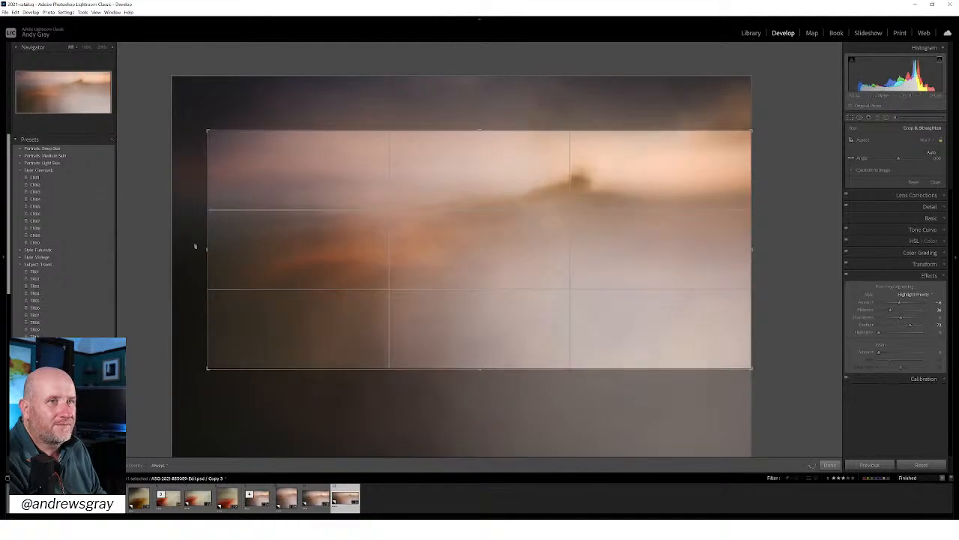
{"action": "left_click_drag", "start_coordinate": [205, 250], "coordinate": [132, 250]}
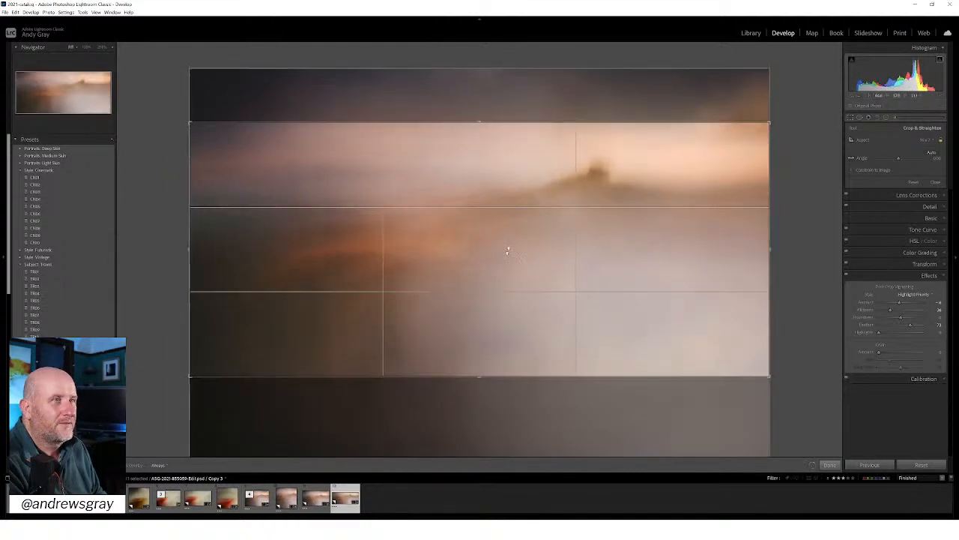
{"action": "left_click_drag", "start_coordinate": [510, 242], "coordinate": [490, 325]}
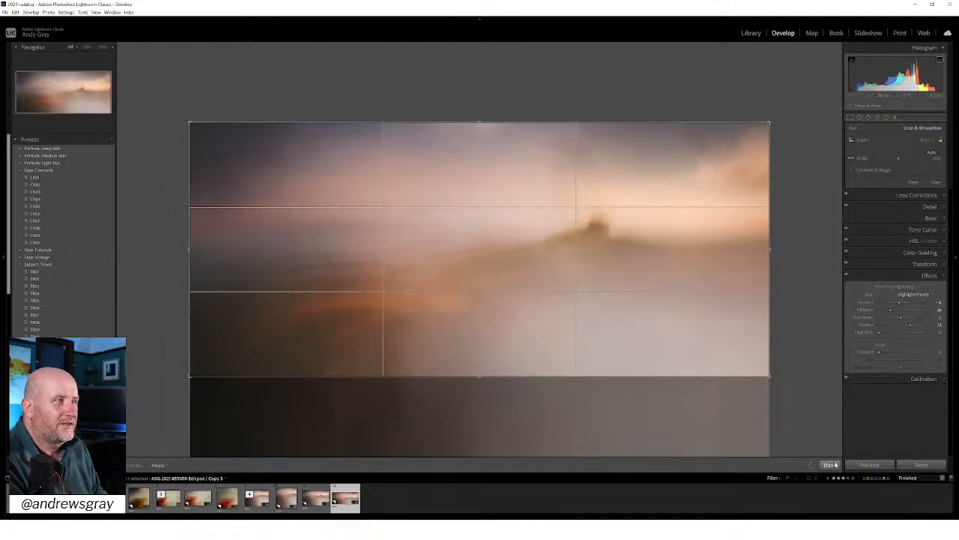
{"action": "key", "text": "Return"}
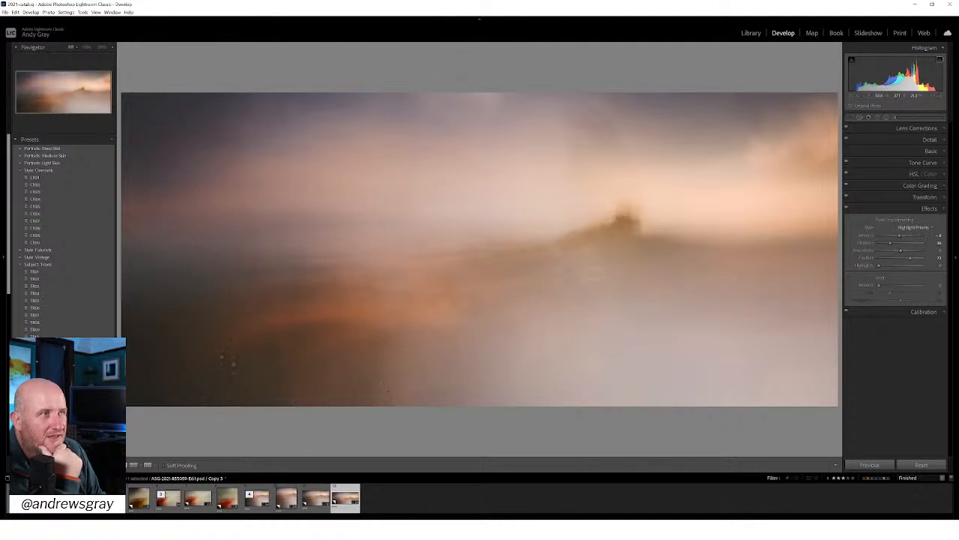
Lower the Blacks moderately and the Whites slightly in the Basic adjustments of the 16 x 7 copy
{"action": "left_click", "coordinate": [930, 151]}
{"action": "mouse_move", "coordinate": [900, 270]}
{"action": "left_mouse_down"}
{"action": "mouse_move", "coordinate": [908, 265]}
{"action": "mouse_move", "coordinate": [891, 264]}
{"action": "mouse_move", "coordinate": [902, 263]}
{"action": "left_mouse_up"}
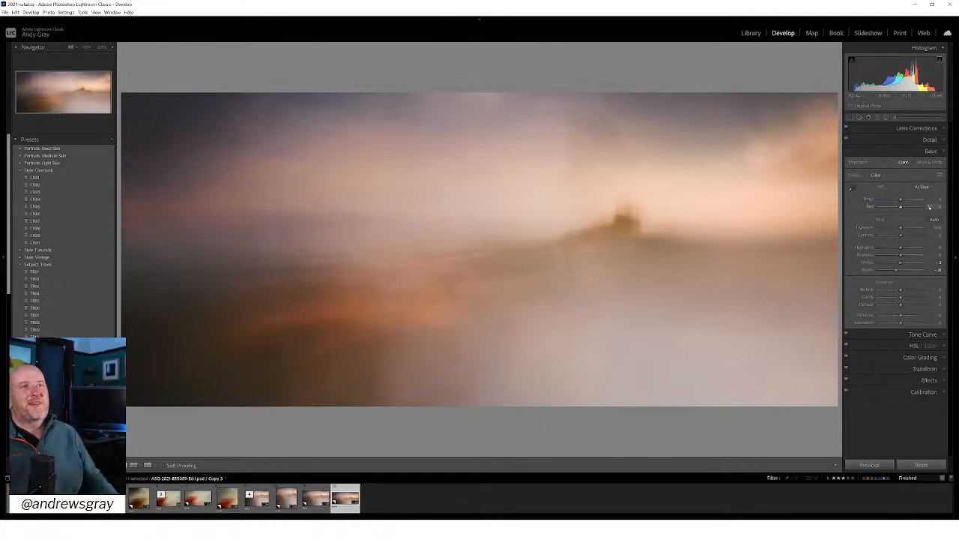
Reopen the 16 x 7 crop, shift the frame slightly down from the photo's top edge, and apply it
{"action": "left_click", "coordinate": [851, 118]}
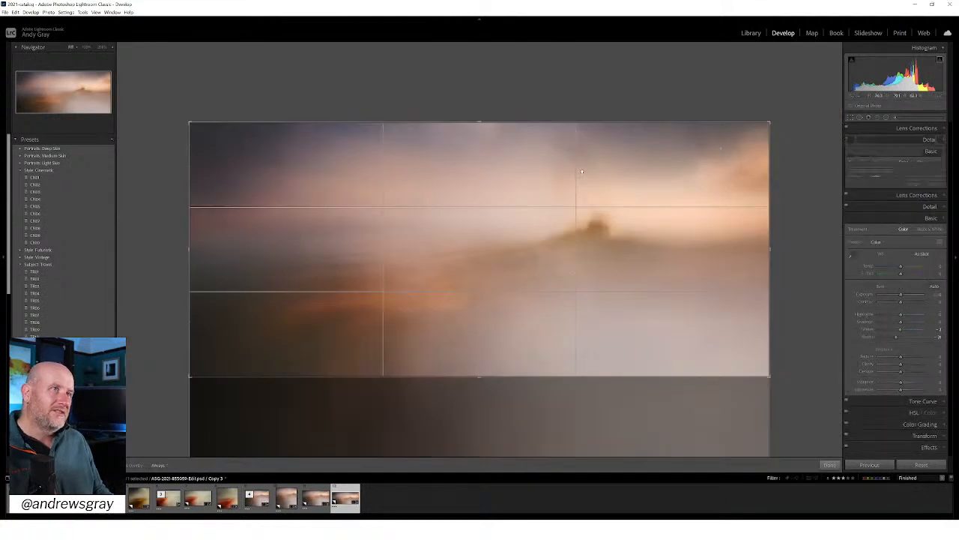
{"action": "mouse_move", "coordinate": [582, 171]}
{"action": "left_mouse_down"}
{"action": "mouse_move", "coordinate": [579, 155]}
{"action": "mouse_move", "coordinate": [578, 174]}
{"action": "left_mouse_up"}
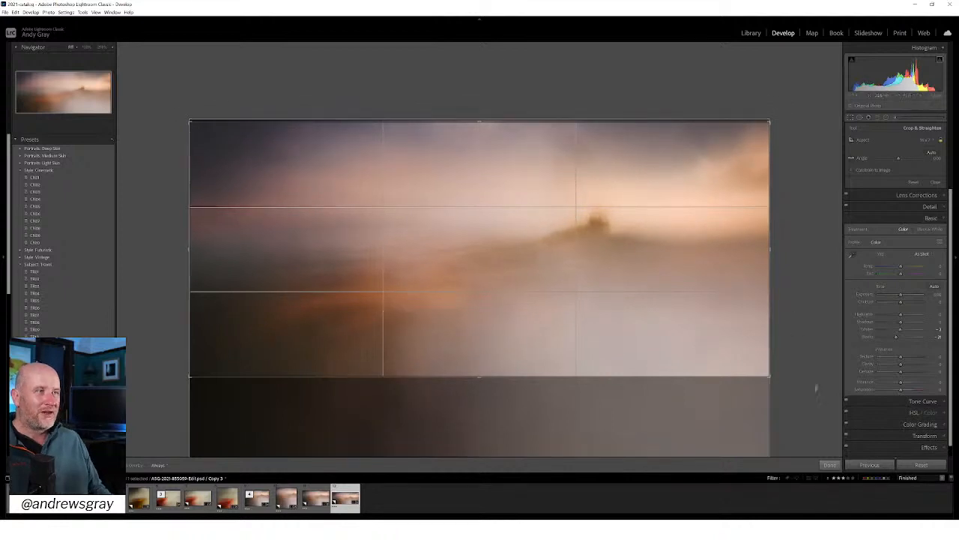
{"action": "left_click", "coordinate": [830, 465]}
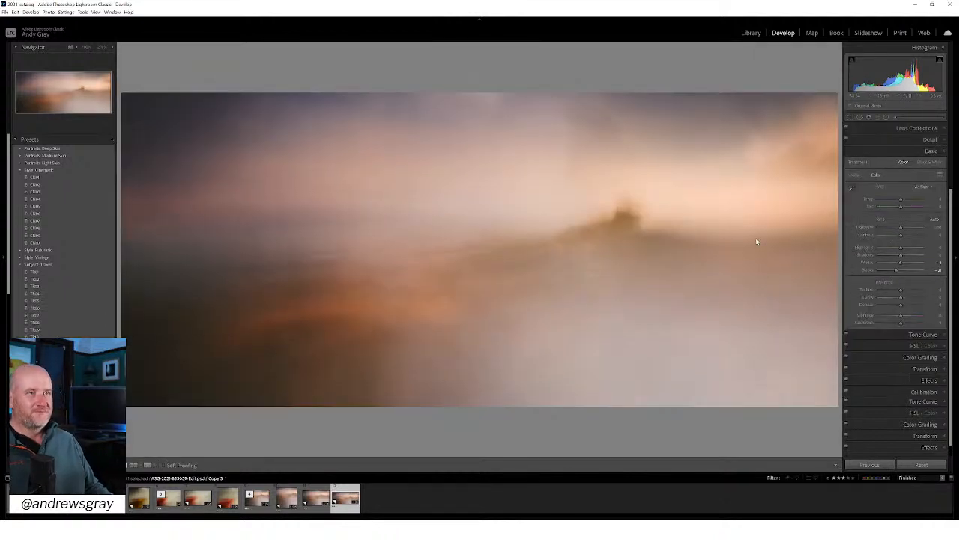